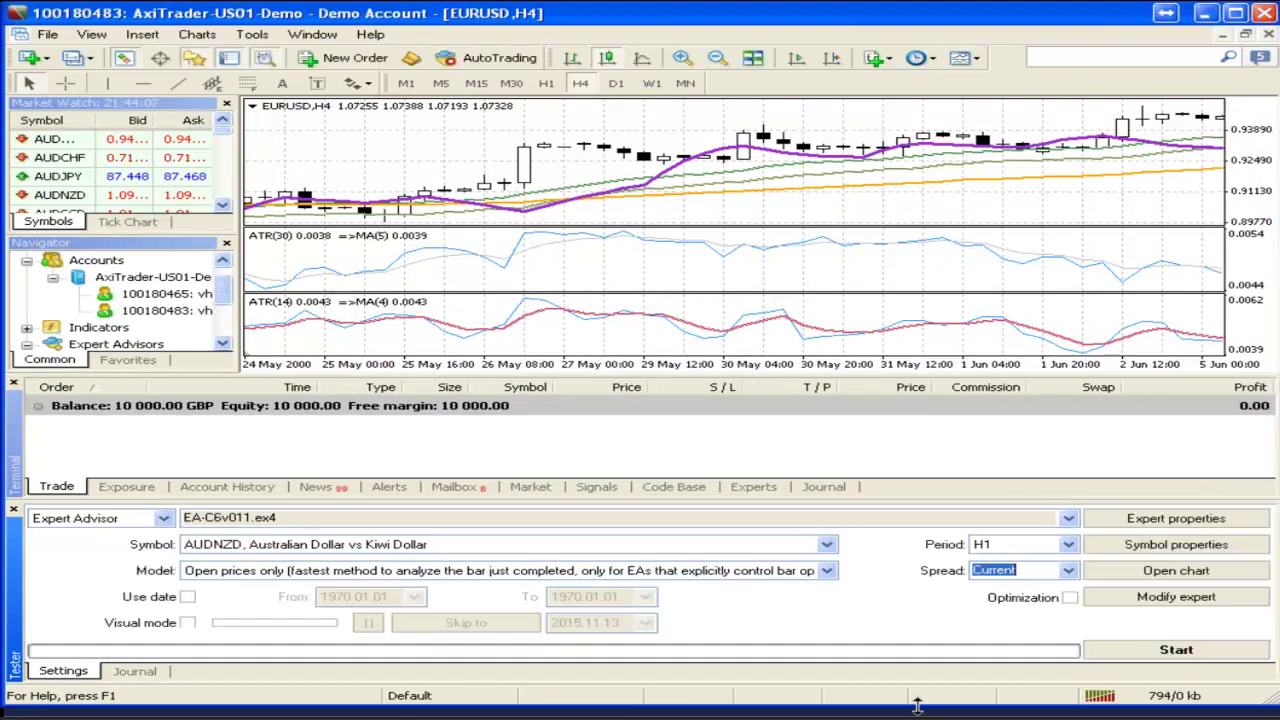
Extend the platform window downward and enlarge the EURUSD price pane by shrinking the ATR(14) pane beneath it
drag(916, 706, 905, 717)
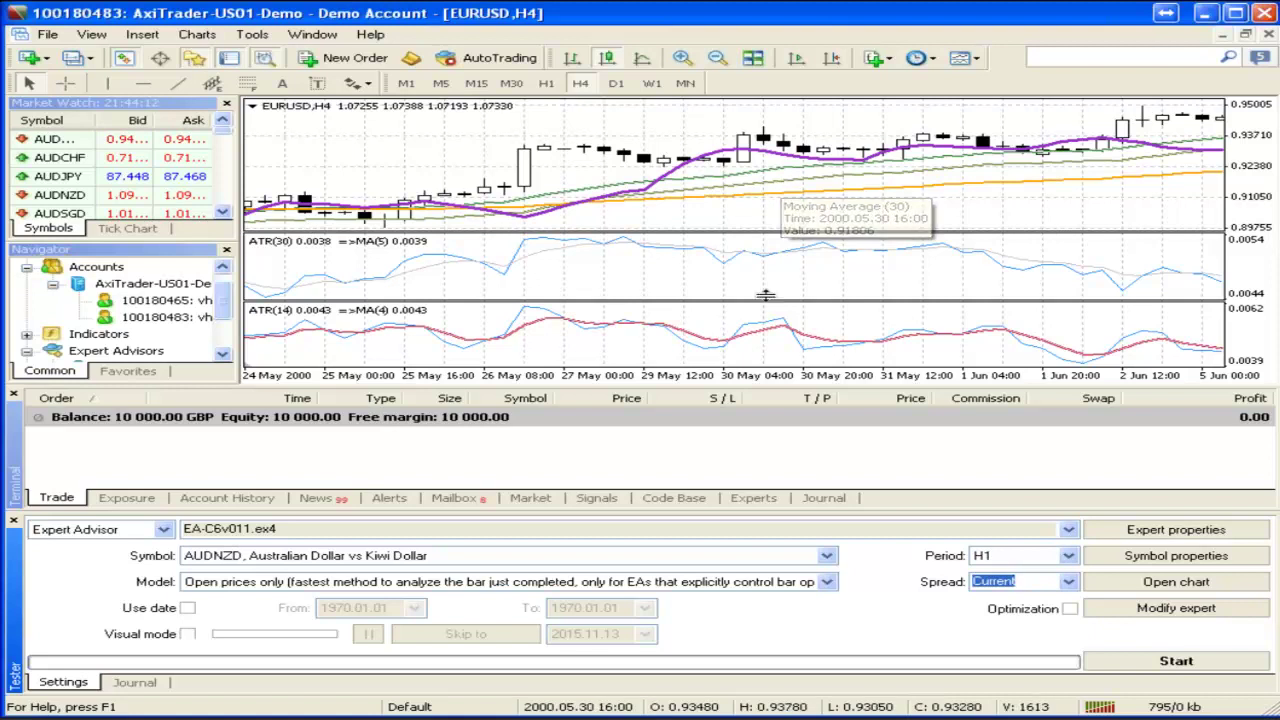
drag(640, 233, 638, 257)
drag(636, 303, 618, 340)
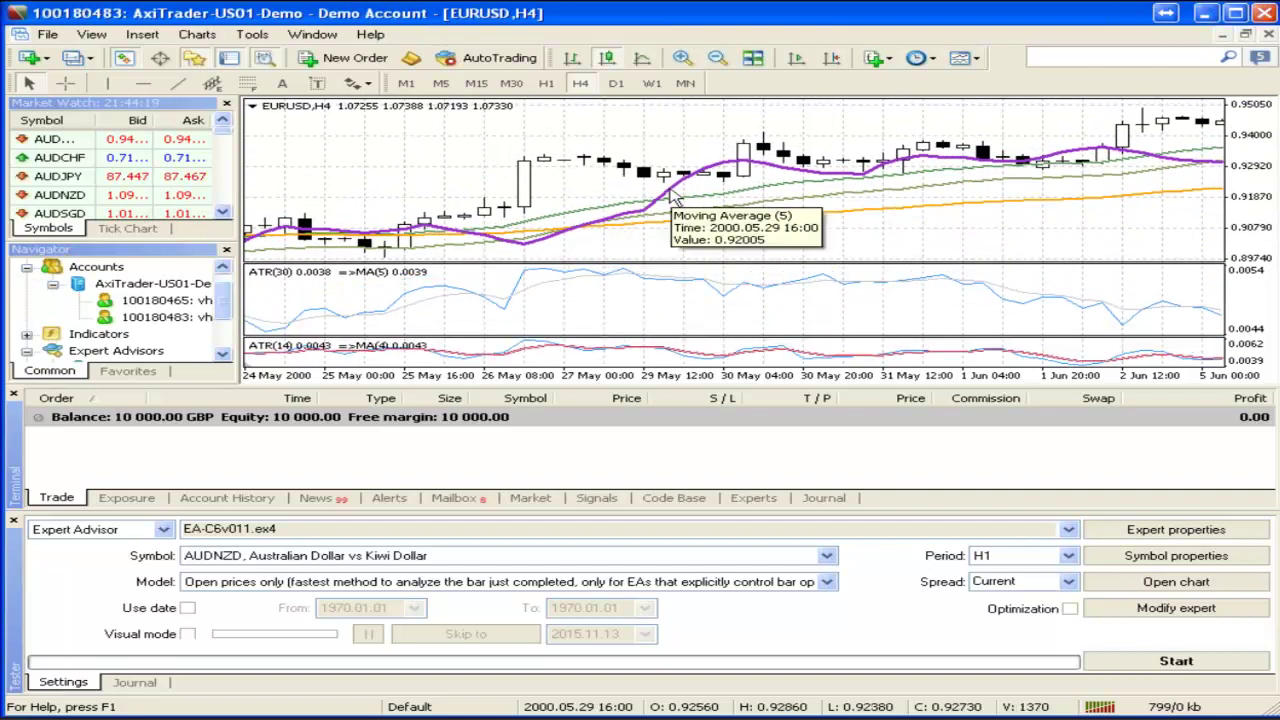
Delete the MA(5) and MA(90) moving averages from the EURUSD H4 chart
right_click(672, 190)
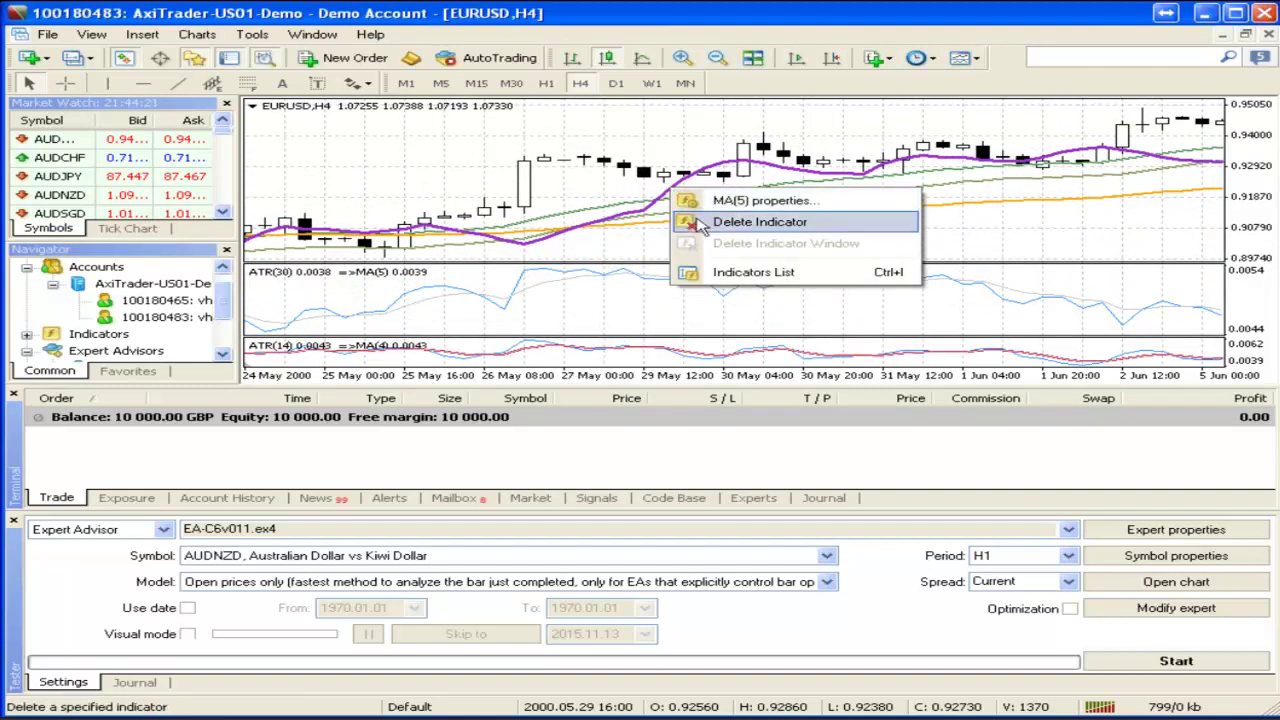
click(703, 224)
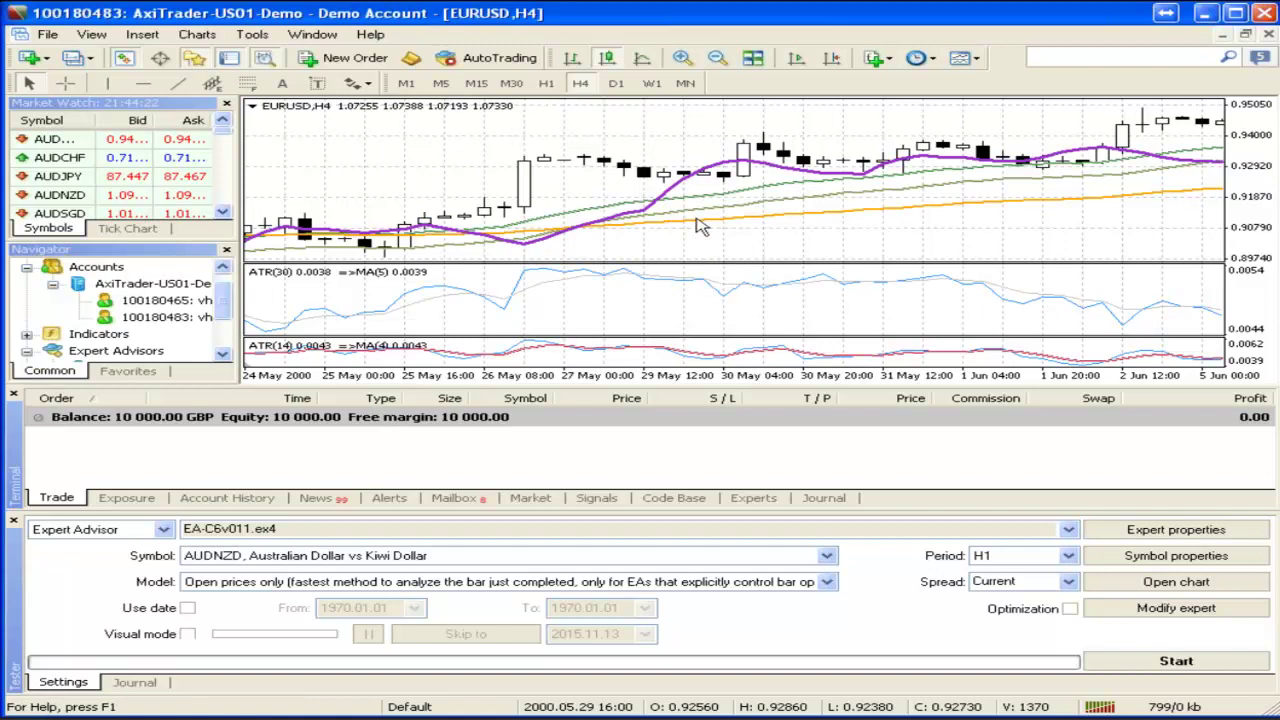
right_click(803, 218)
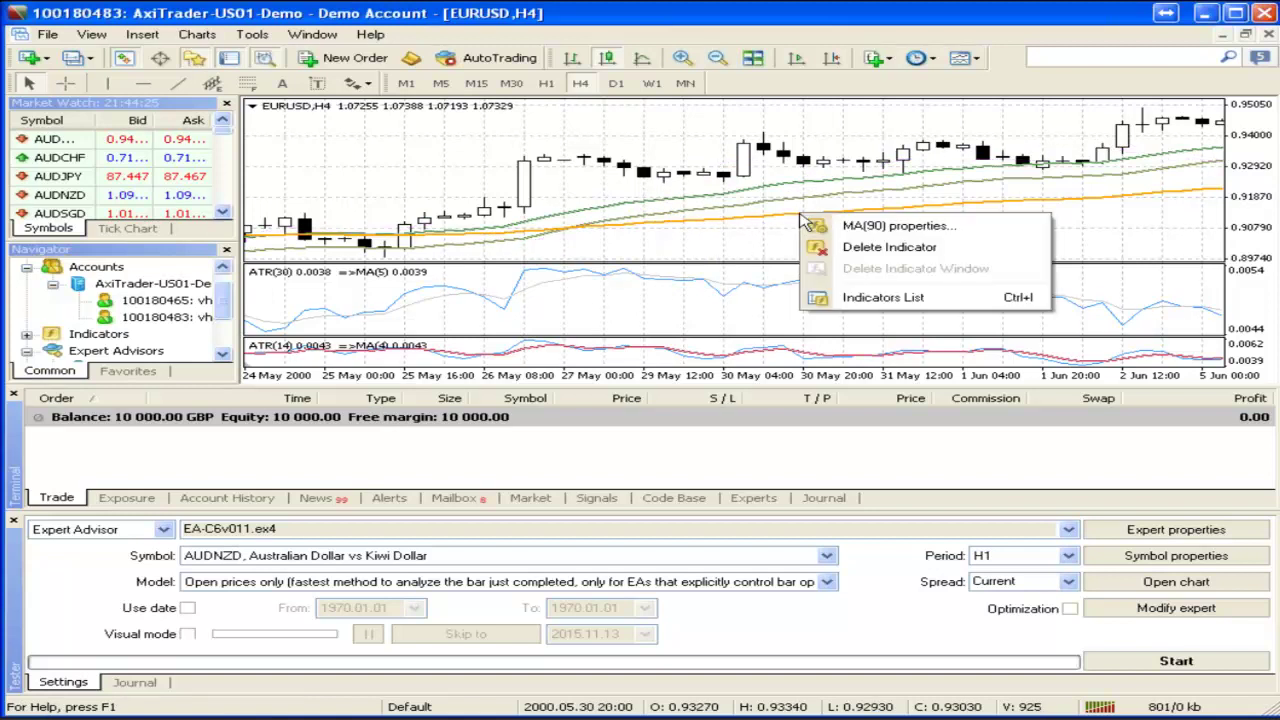
click(835, 250)
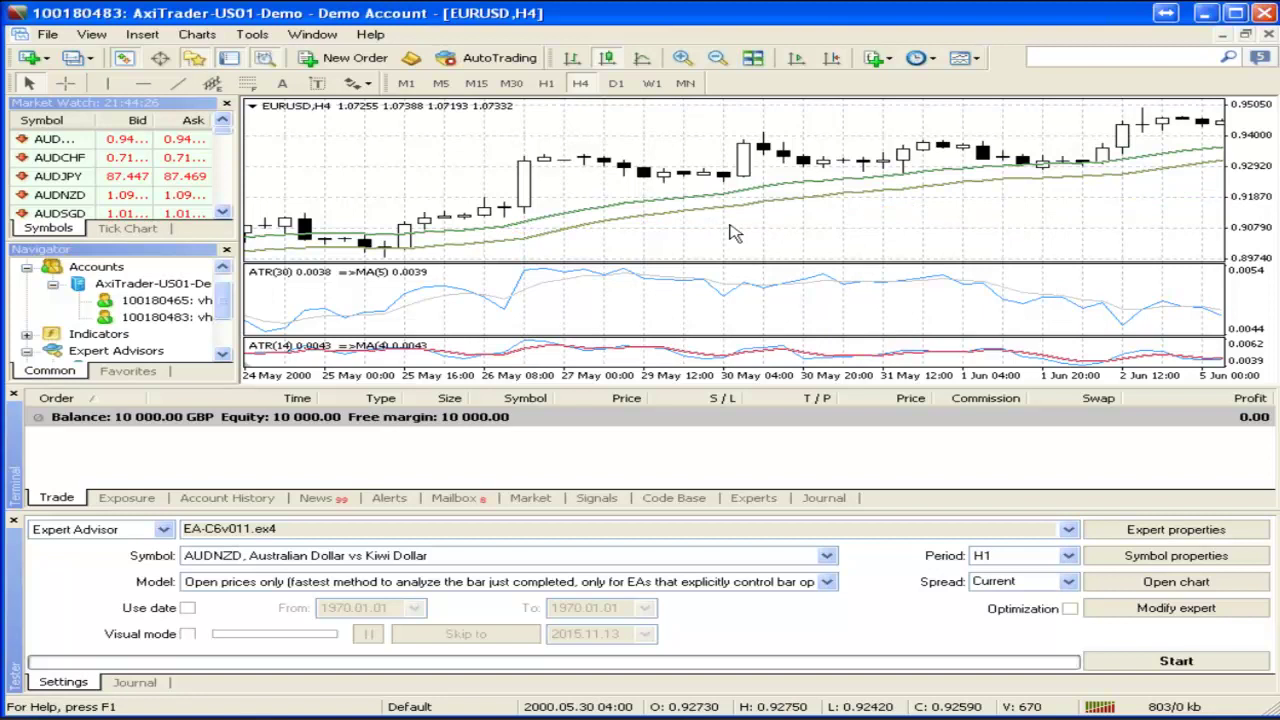
scroll(730, 233, down, 5)
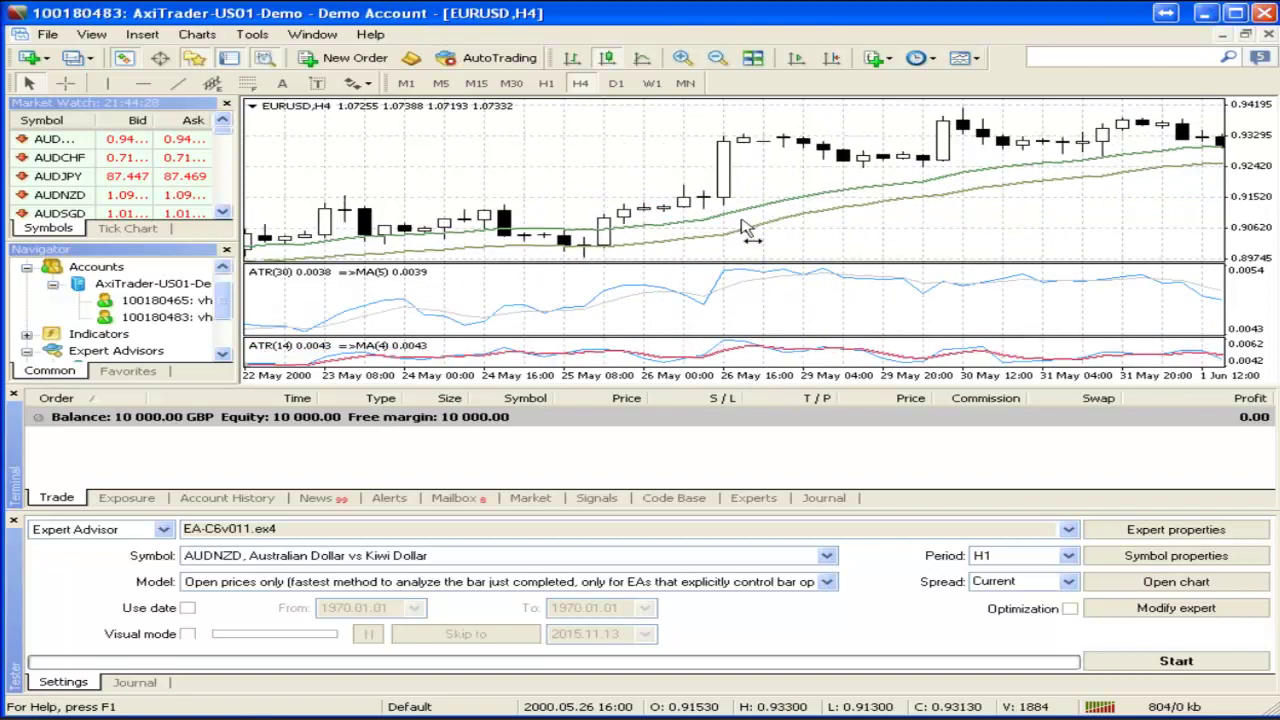
scroll(713, 229, down, 10)
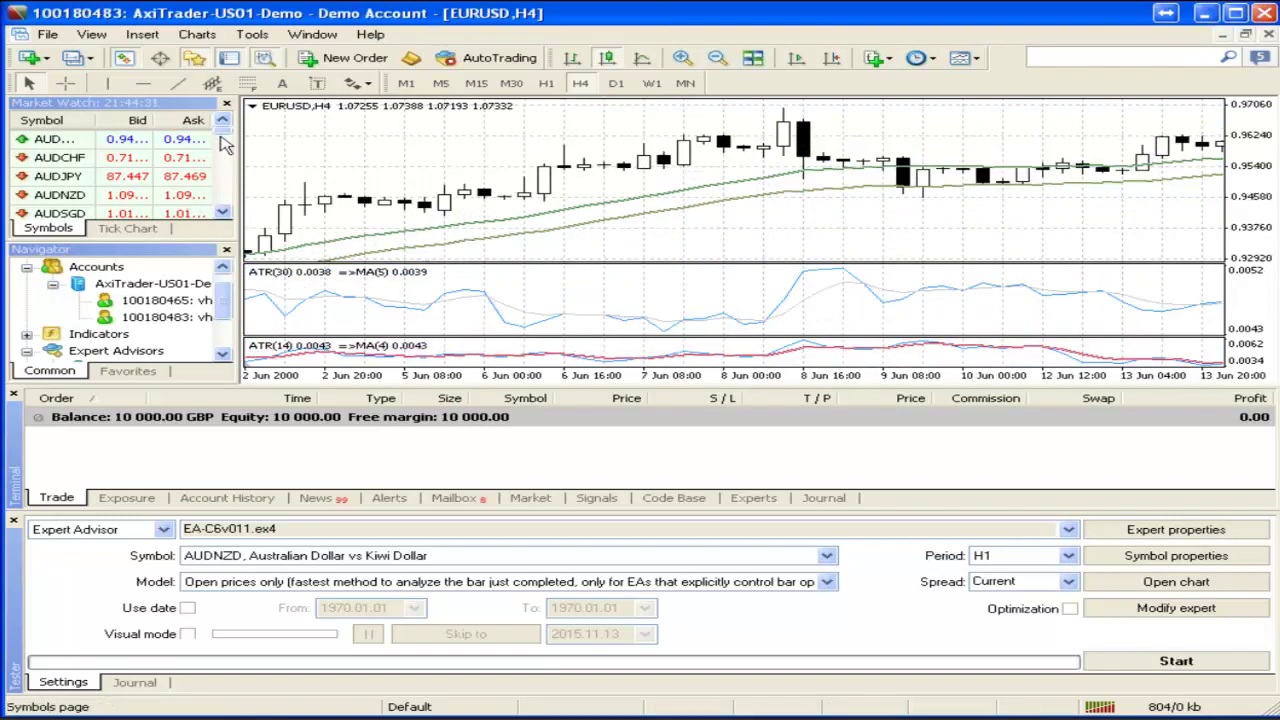
Load AUDCHF into the open chart at the H1 timeframe and replace the symbol with GBPUSD
click(85, 158)
drag(390, 170, 392, 171)
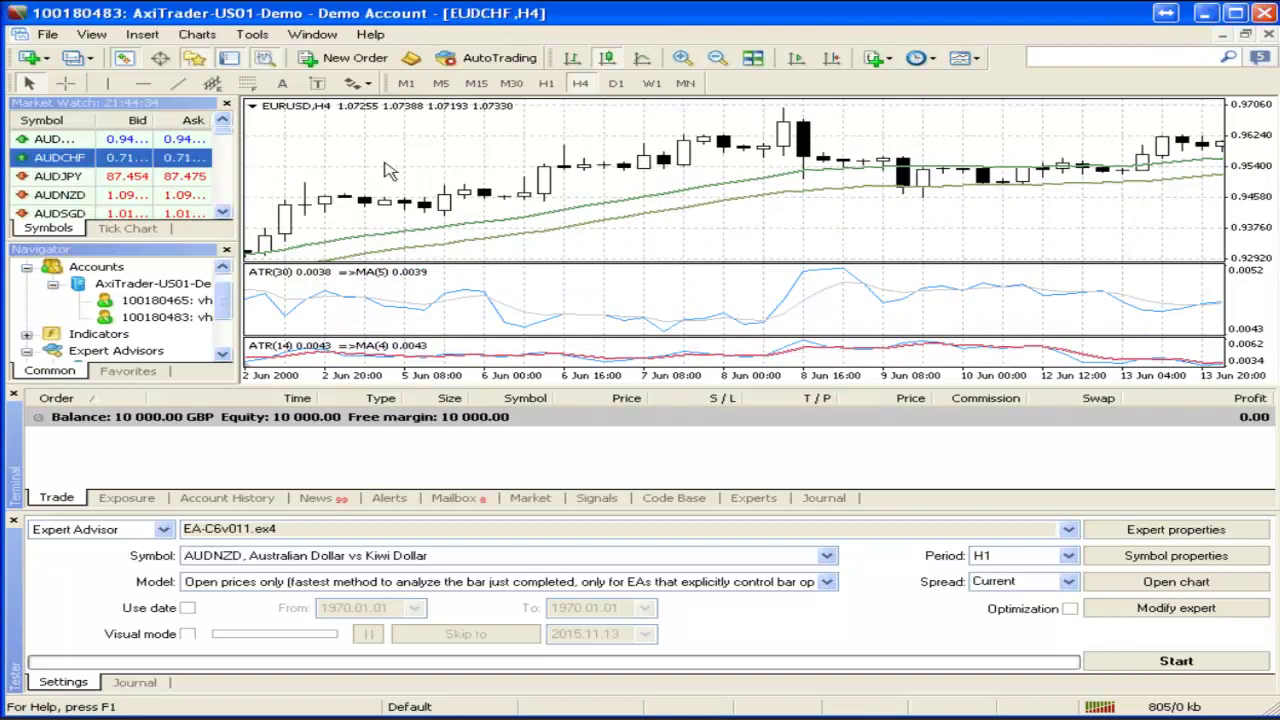
click(545, 83)
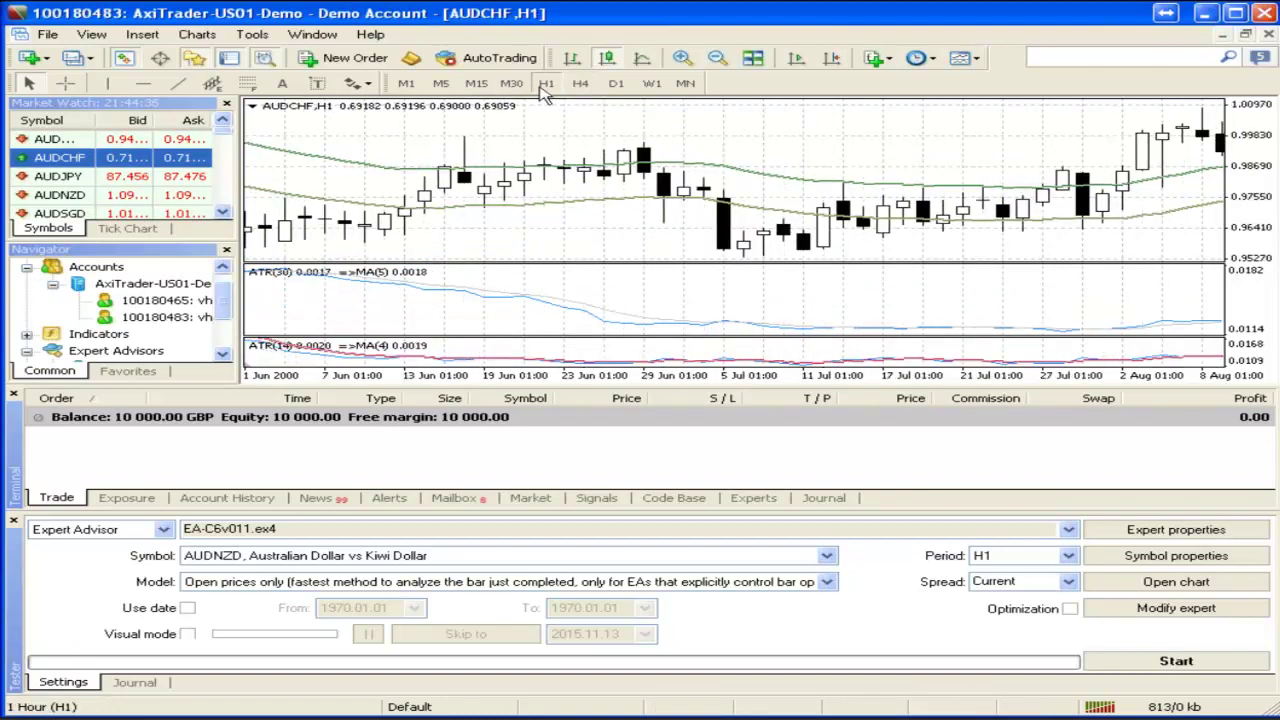
drag(228, 143, 230, 178)
drag(88, 213, 508, 150)
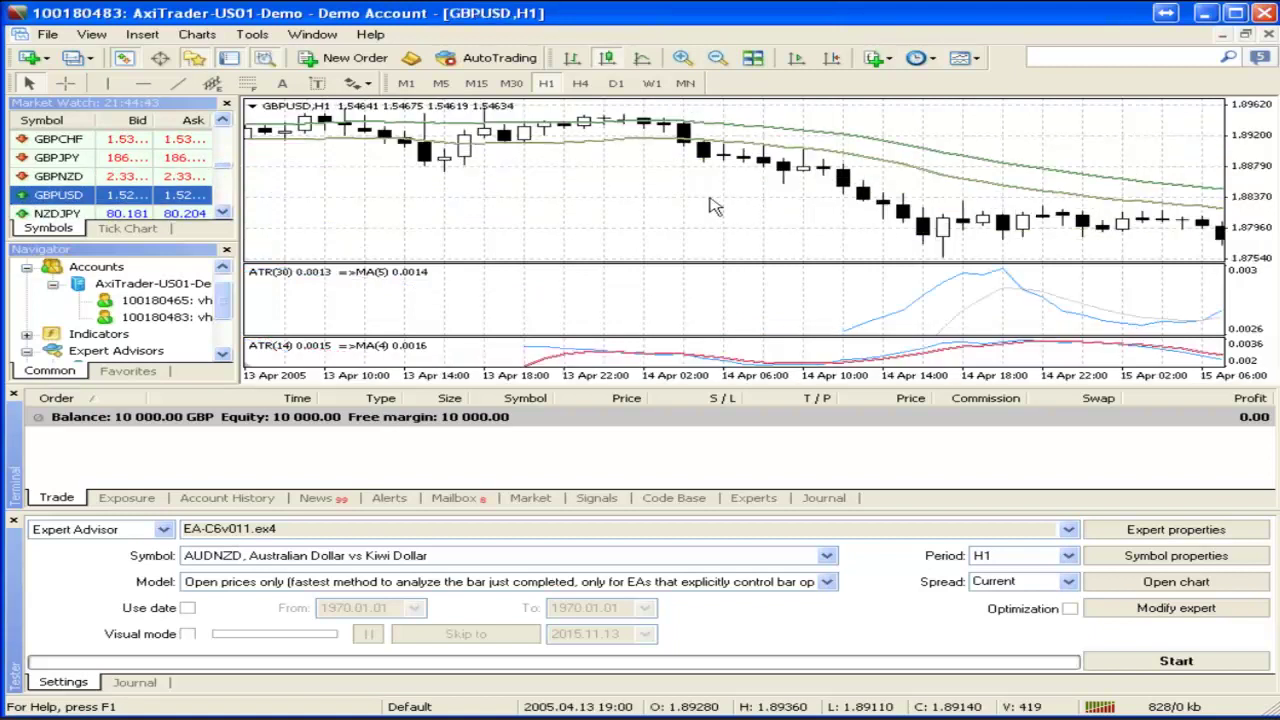
Look through the list of templates available for the GBPUSD chart
right_click(591, 199)
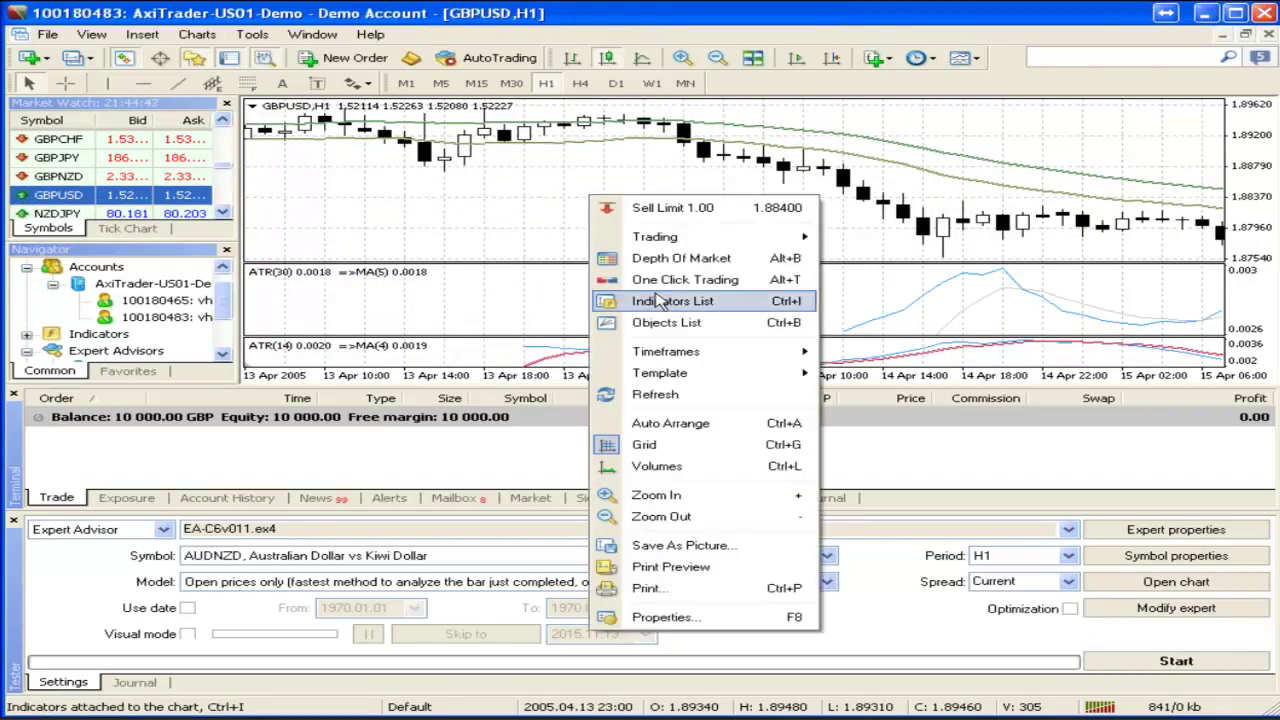
mouse_move(668, 372)
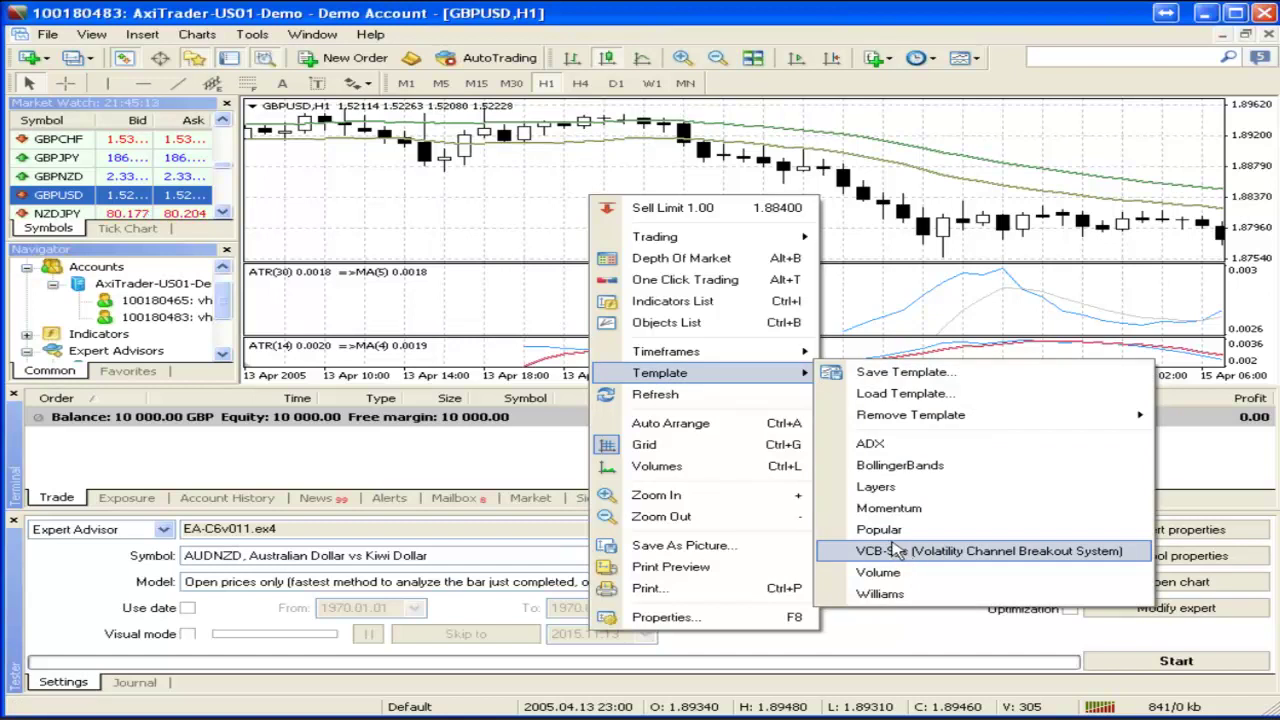
click(890, 509)
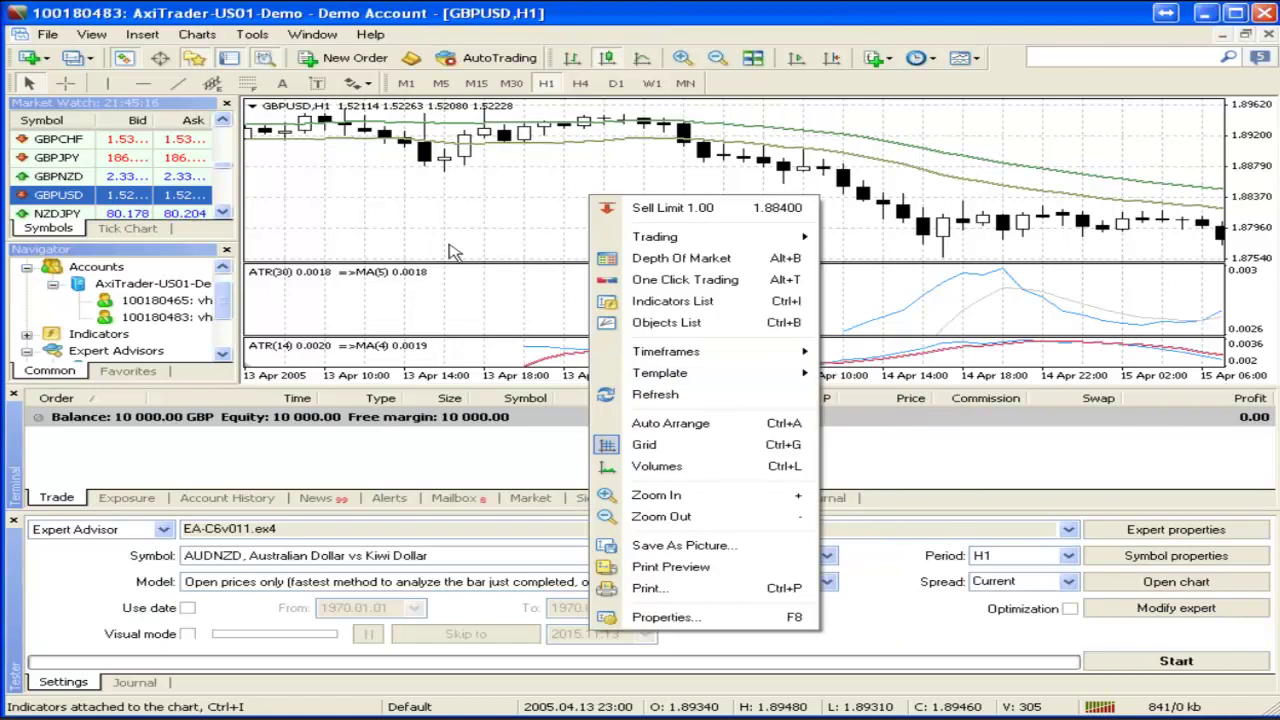
Open the trading platform's data folder in the file manager
click(57, 36)
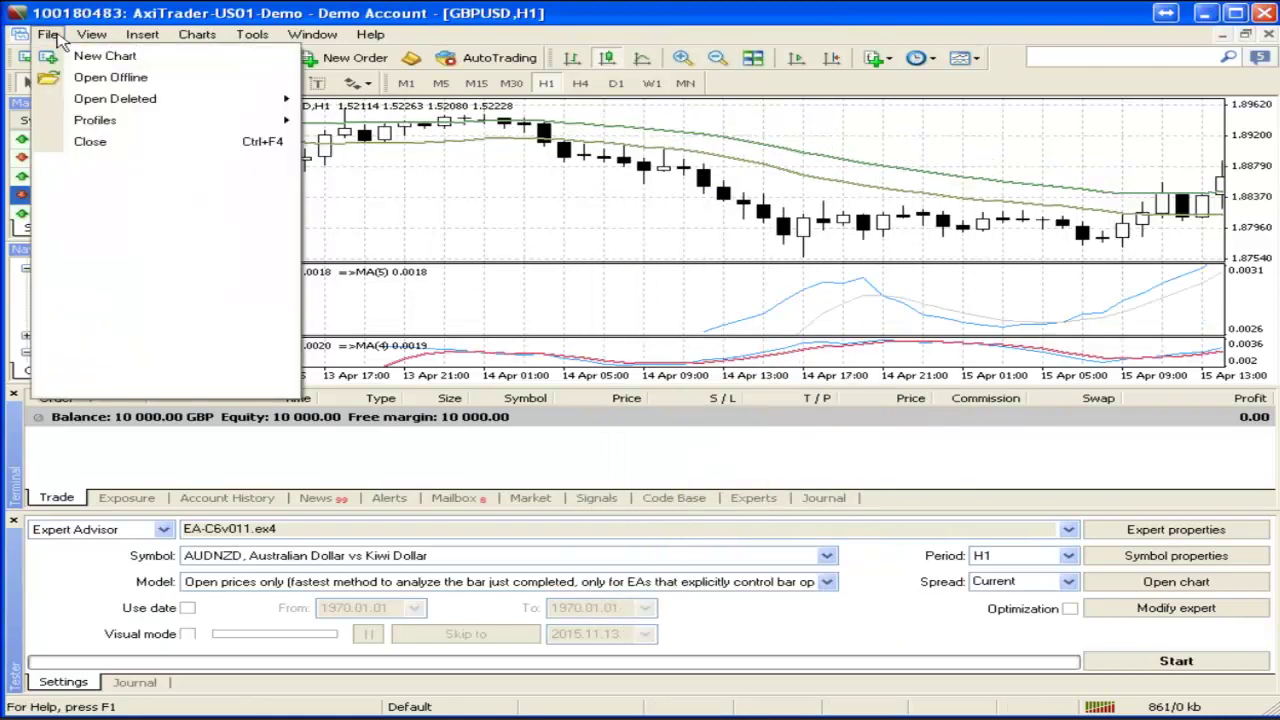
mouse_move(126, 122)
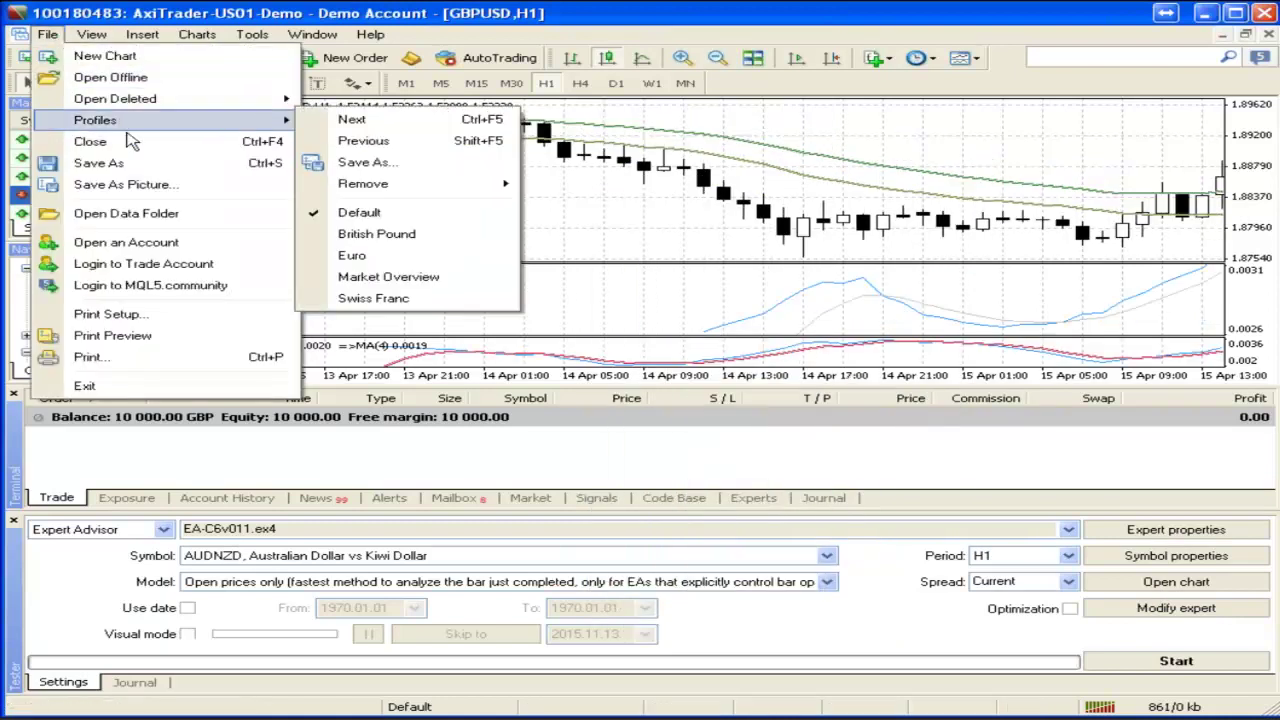
click(152, 214)
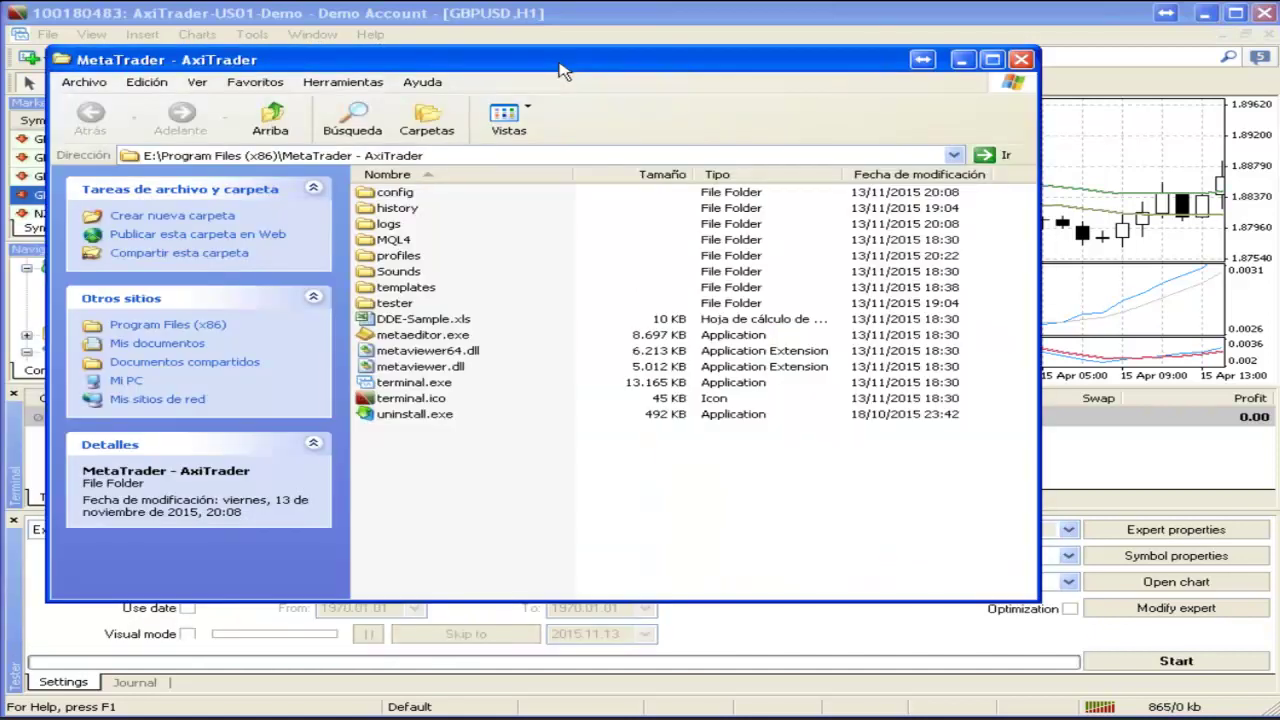
drag(560, 72, 564, 71)
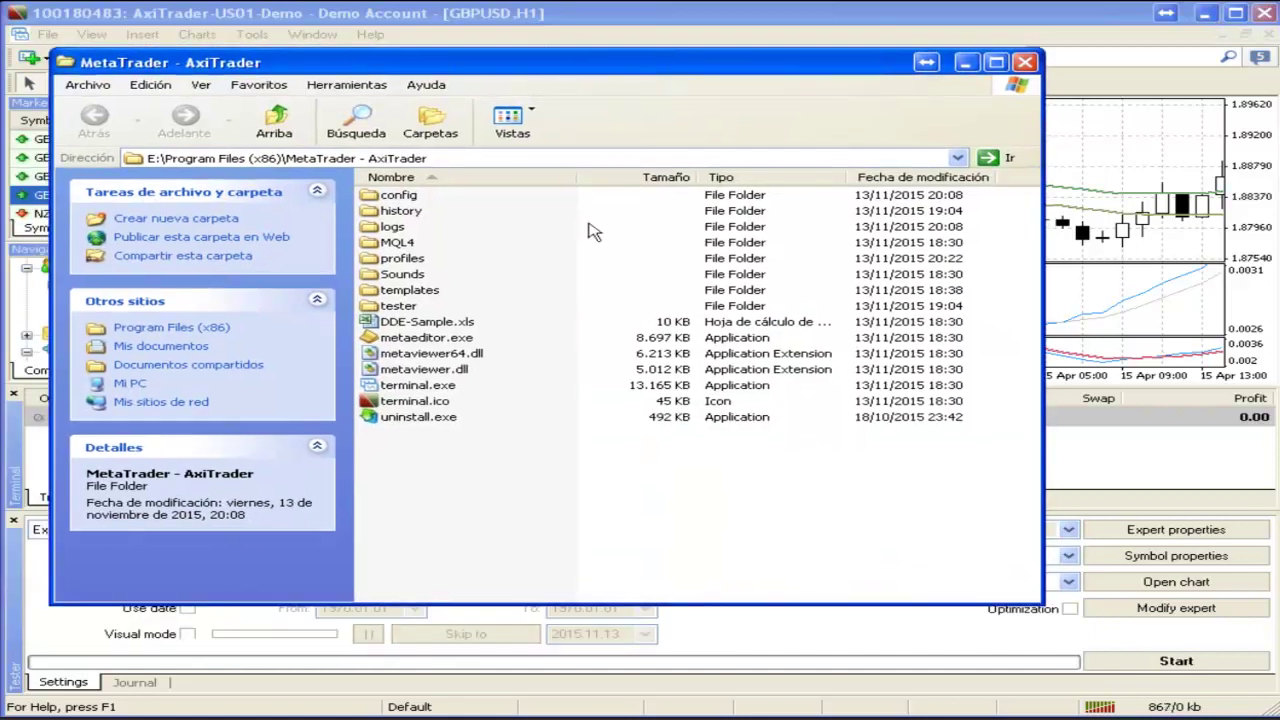
click(1027, 62)
Look inside the MQL4 folder and return to the MetaTrader - AxiTrader folder
mouse_move(380, 244)
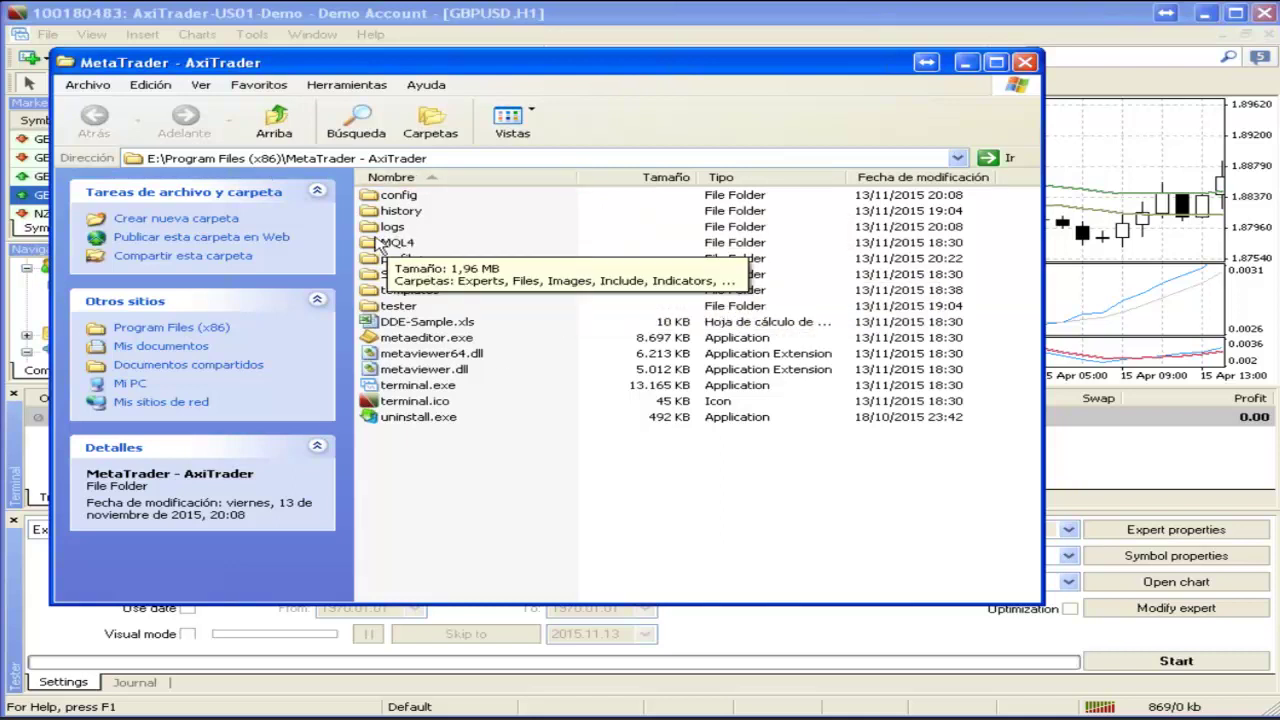
double_click(385, 243)
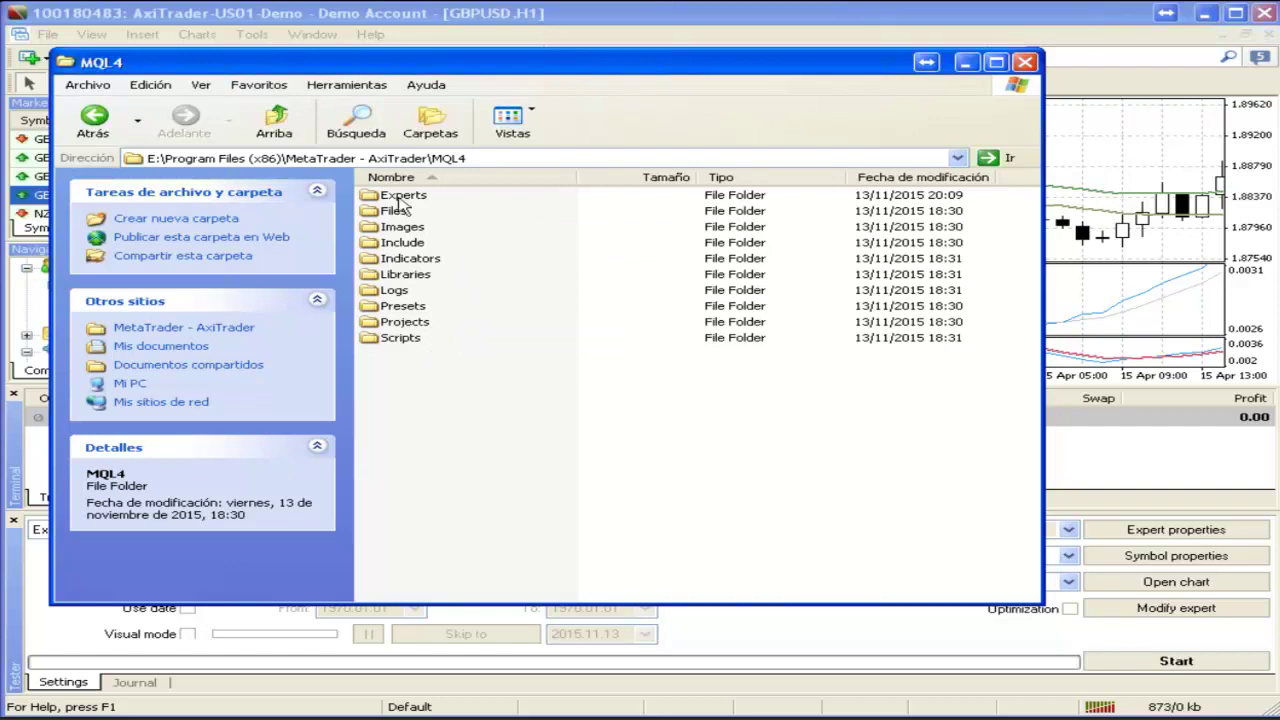
click(278, 135)
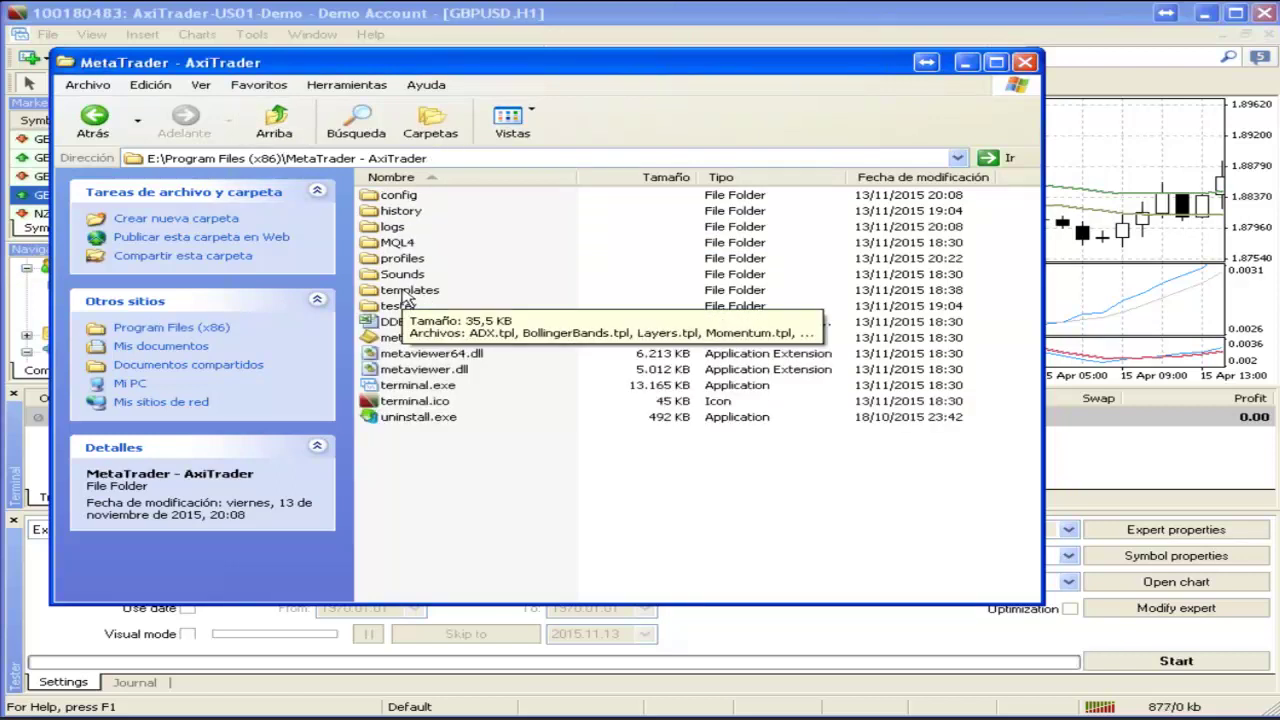
Find the VCB-Sys (Volatility Channel Breakout System) template file in the templates folder and close the folder window
double_click(404, 292)
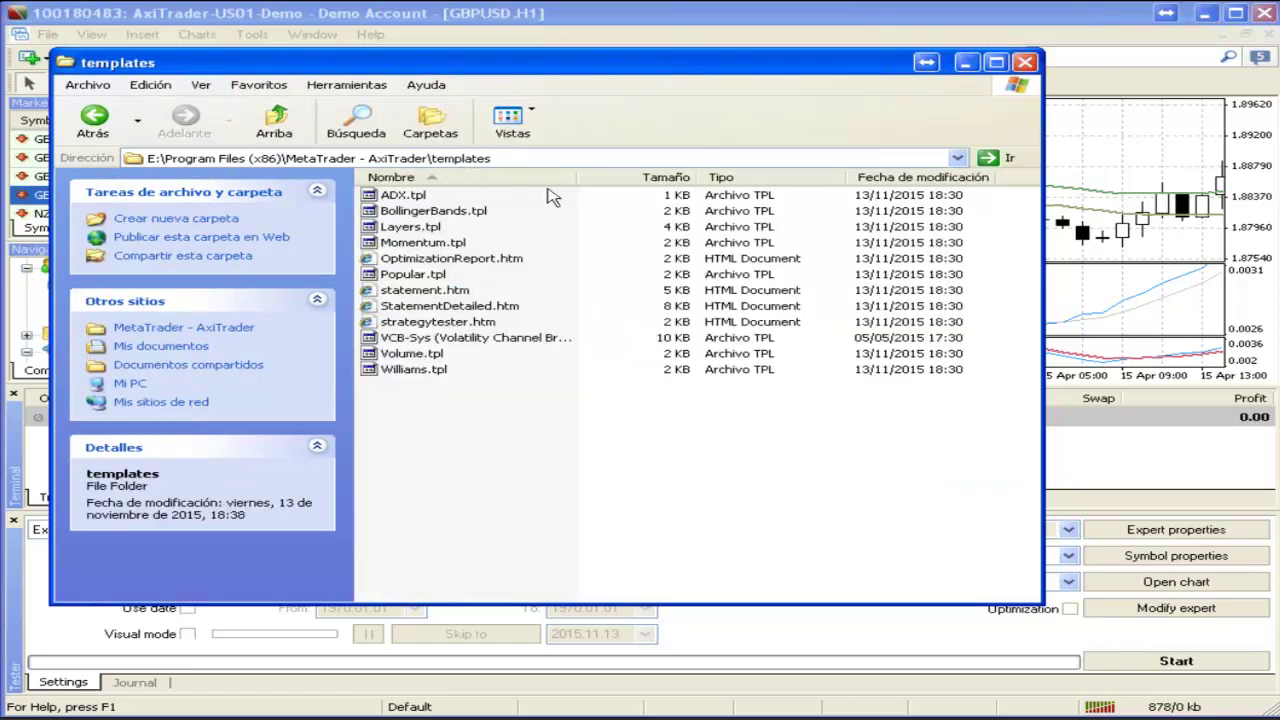
click(476, 340)
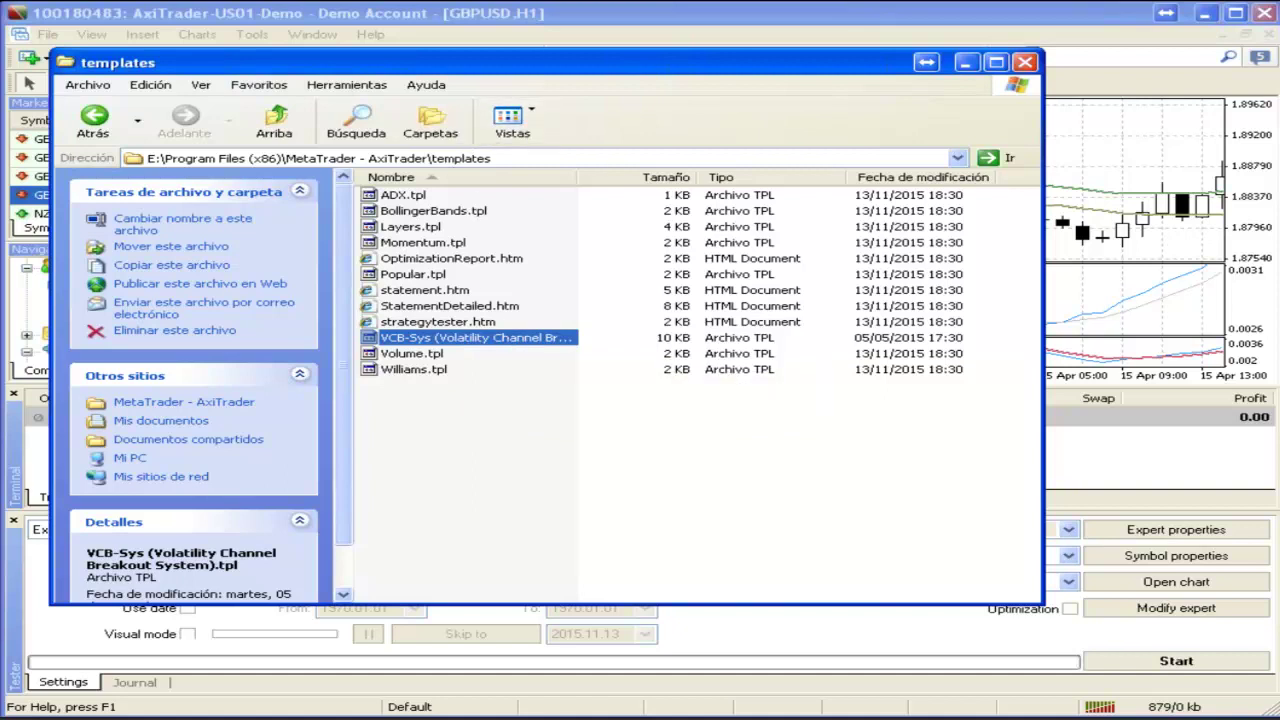
mouse_move(505, 135)
mouse_down()
mouse_move(450, 168)
mouse_move(530, 140)
mouse_move(470, 133)
mouse_up()
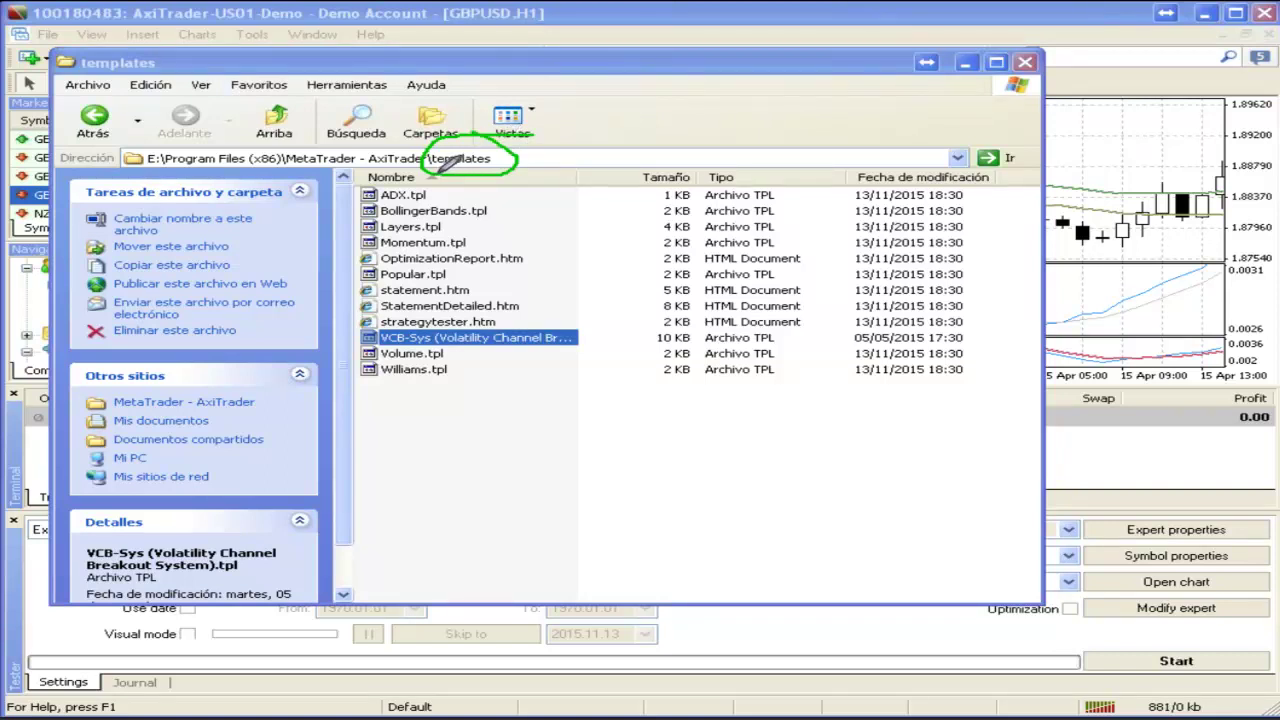
drag(368, 351, 414, 351)
mouse_move(613, 346)
mouse_down()
mouse_move(600, 318)
mouse_move(388, 320)
mouse_move(365, 335)
mouse_up()
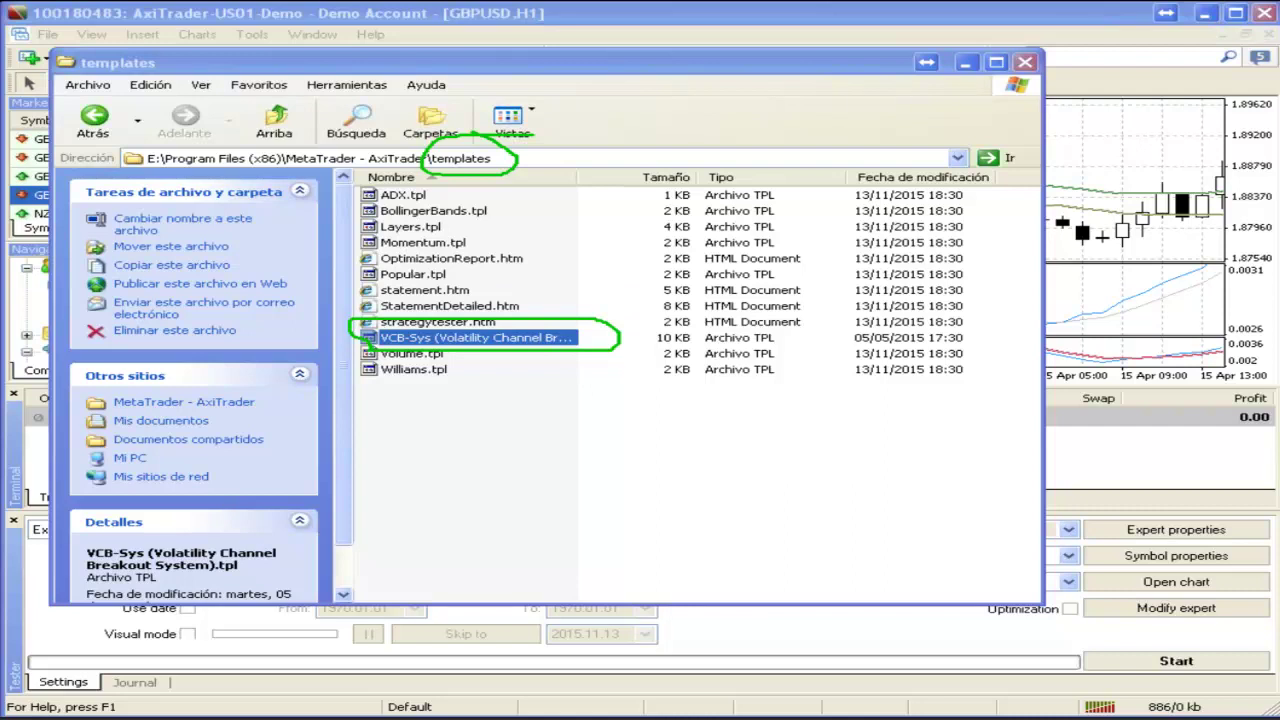
click(1025, 62)
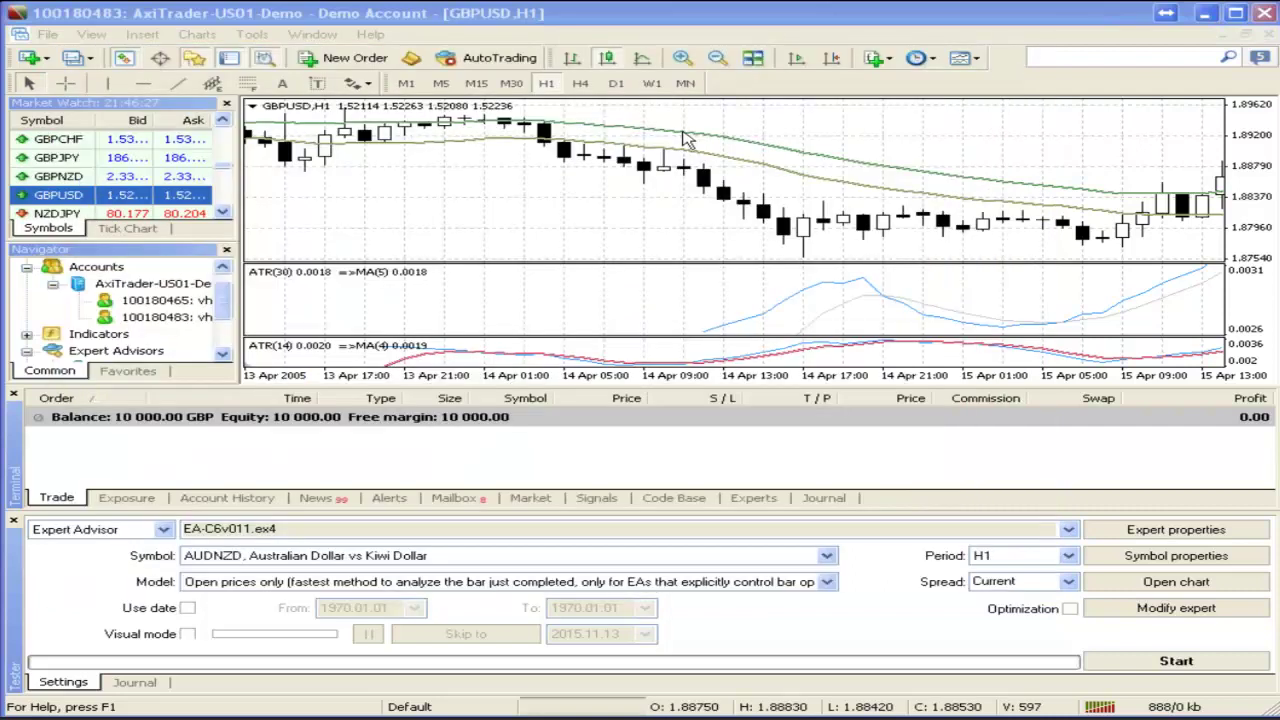
Open a new chart window for GBPUSD from the market symbol list
click(92, 200)
right_click(92, 200)
click(150, 226)
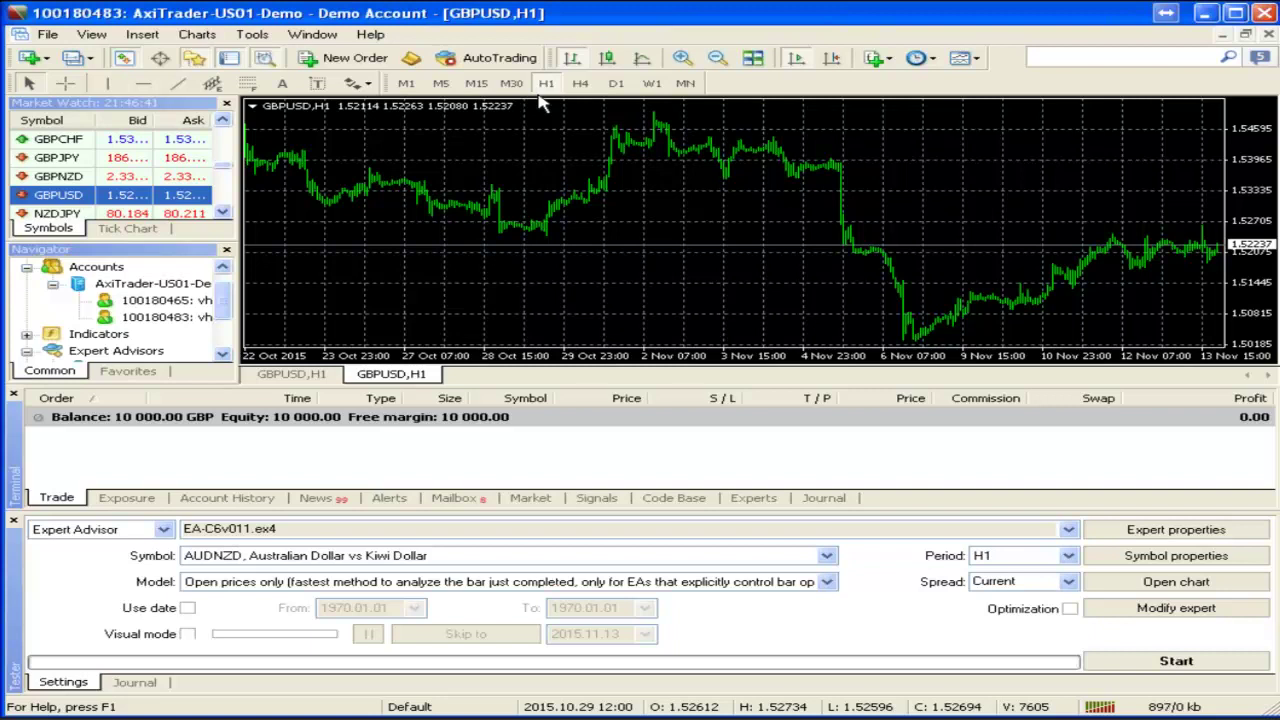
scroll(492, 135, up, 2)
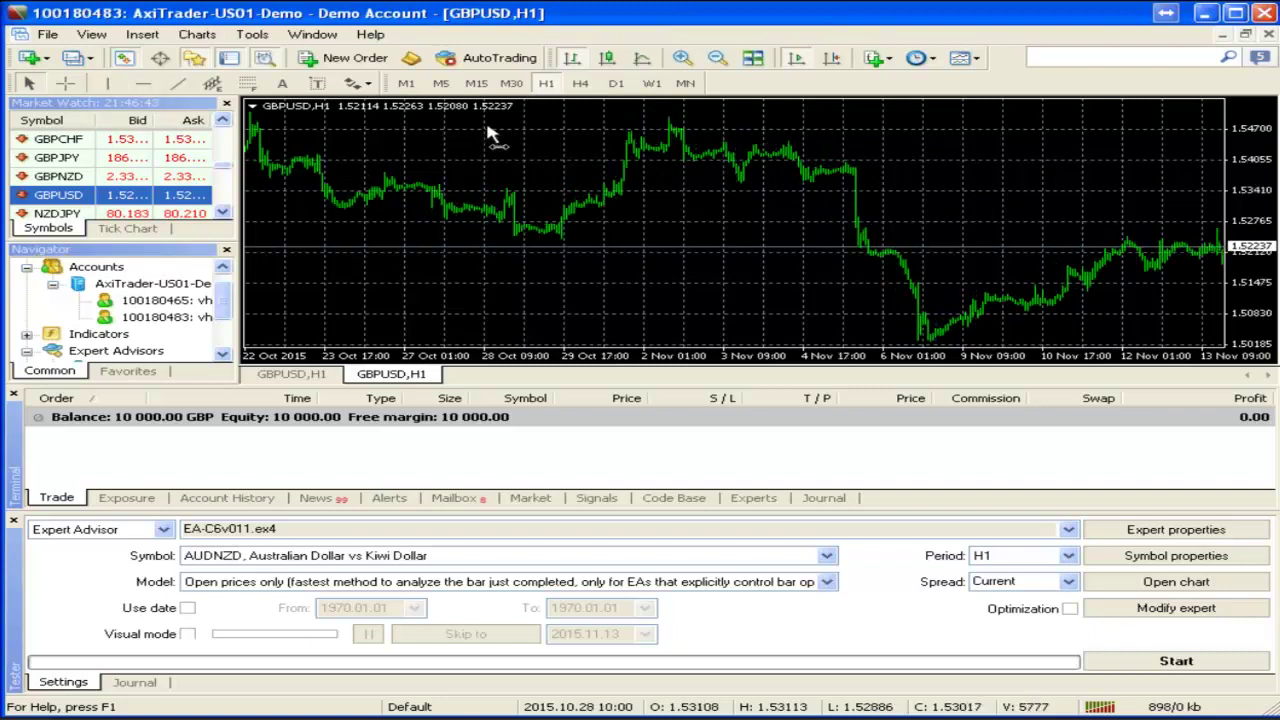
scroll(360, 162, down, 2)
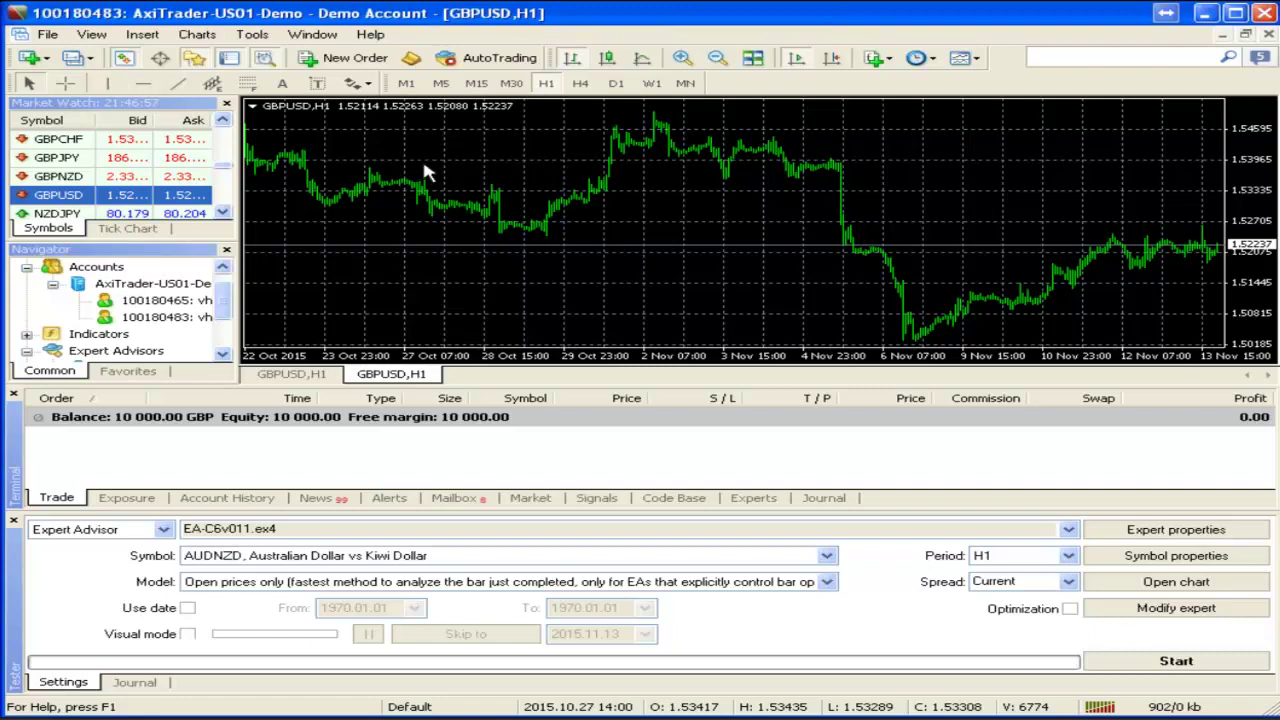
Apply the VCB-Sys (Volatility Channel Breakout System) template to the new GBPUSD H1 chart
drag(228, 300, 228, 340)
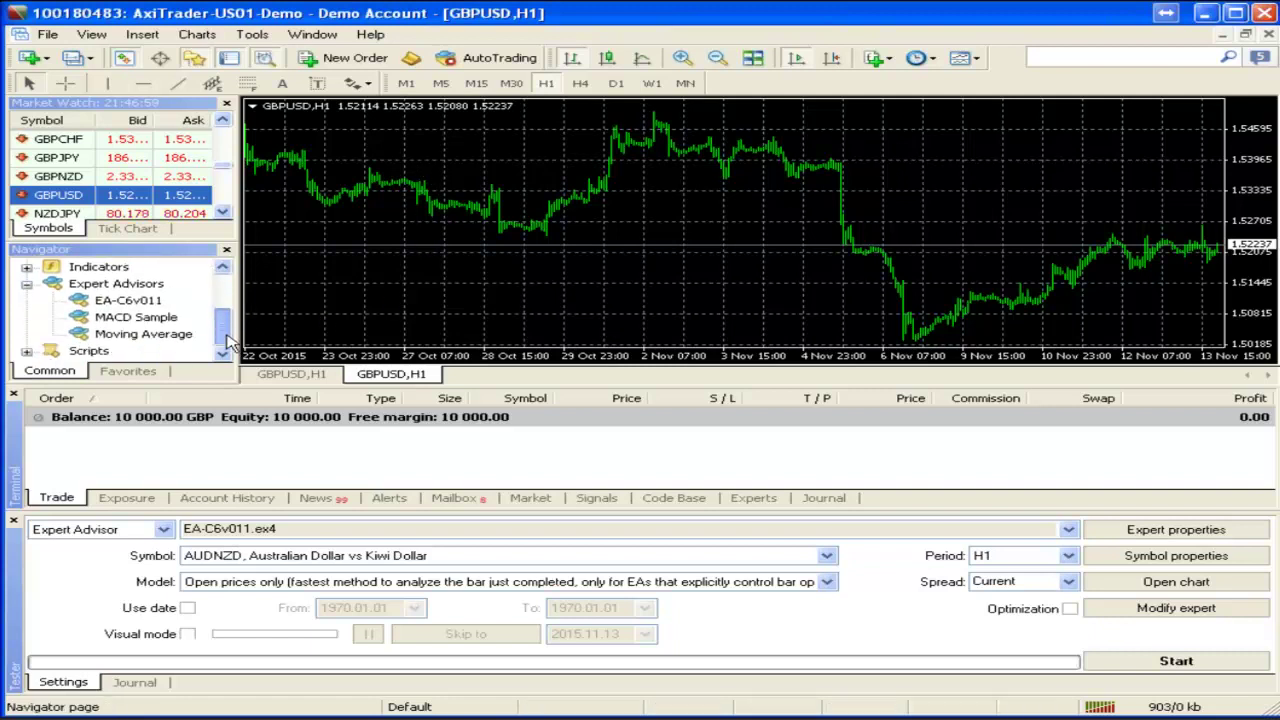
scroll(228, 340, up, 3)
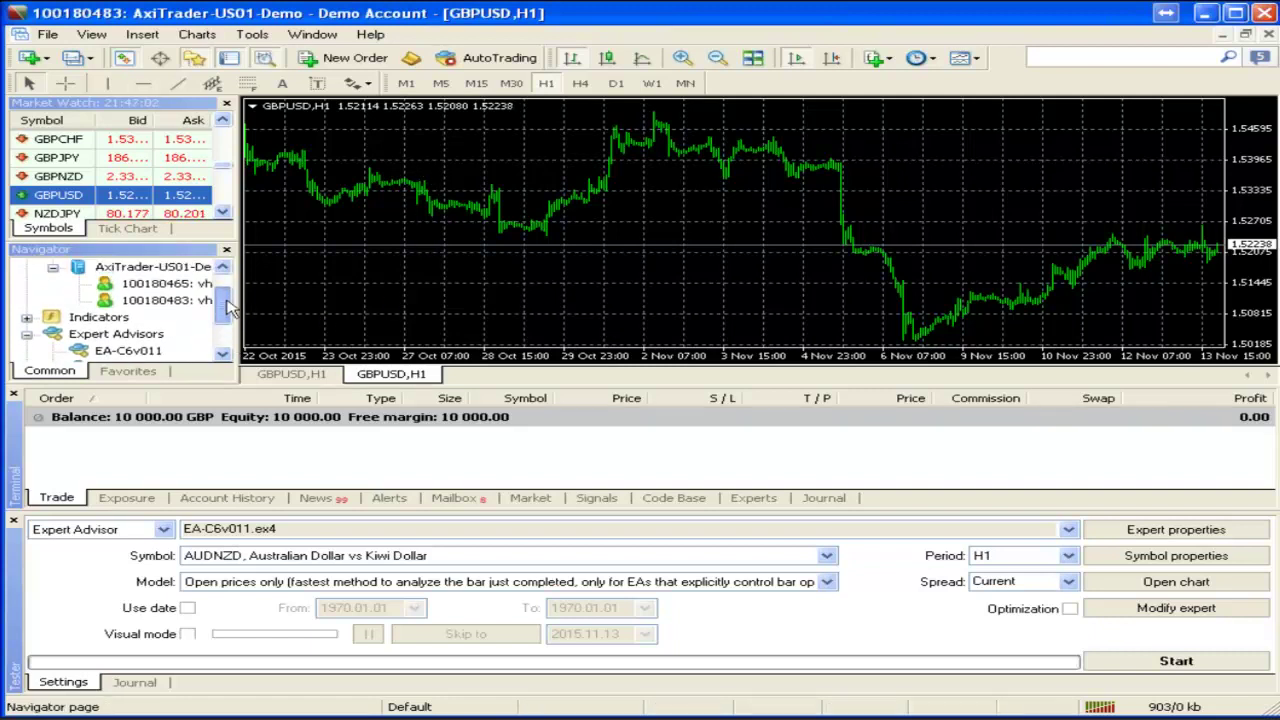
right_click(448, 160)
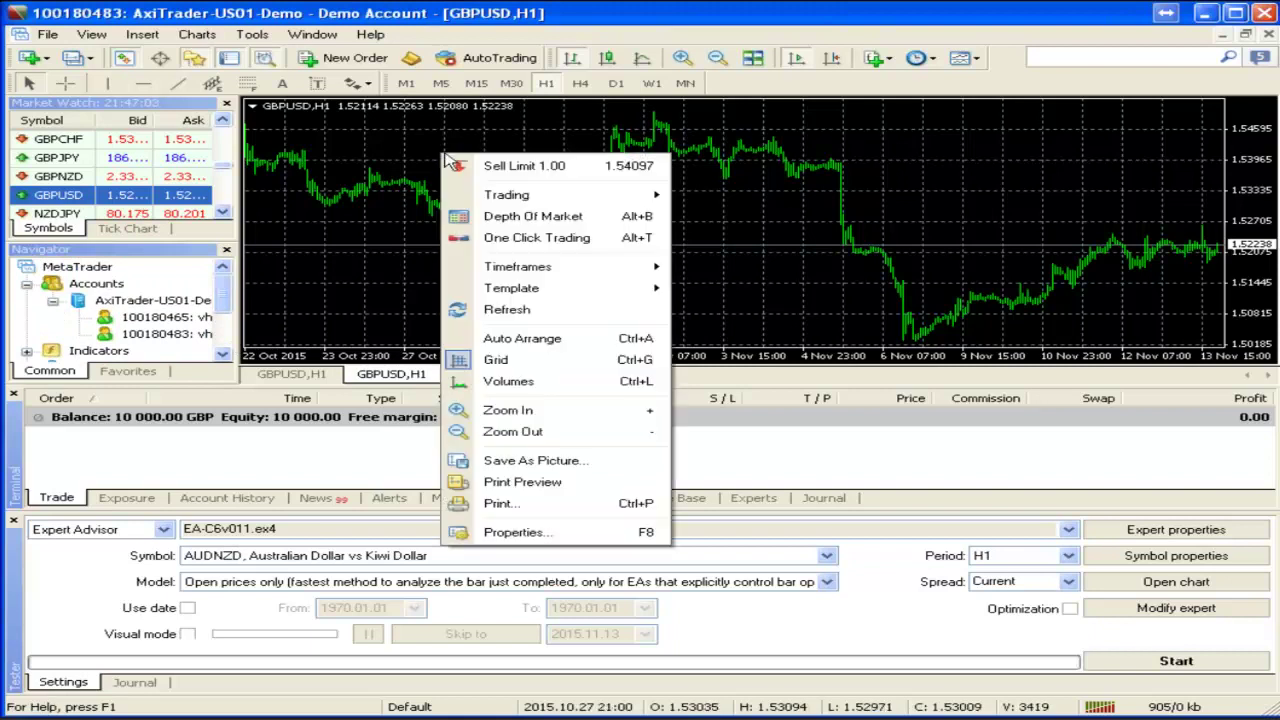
mouse_move(551, 287)
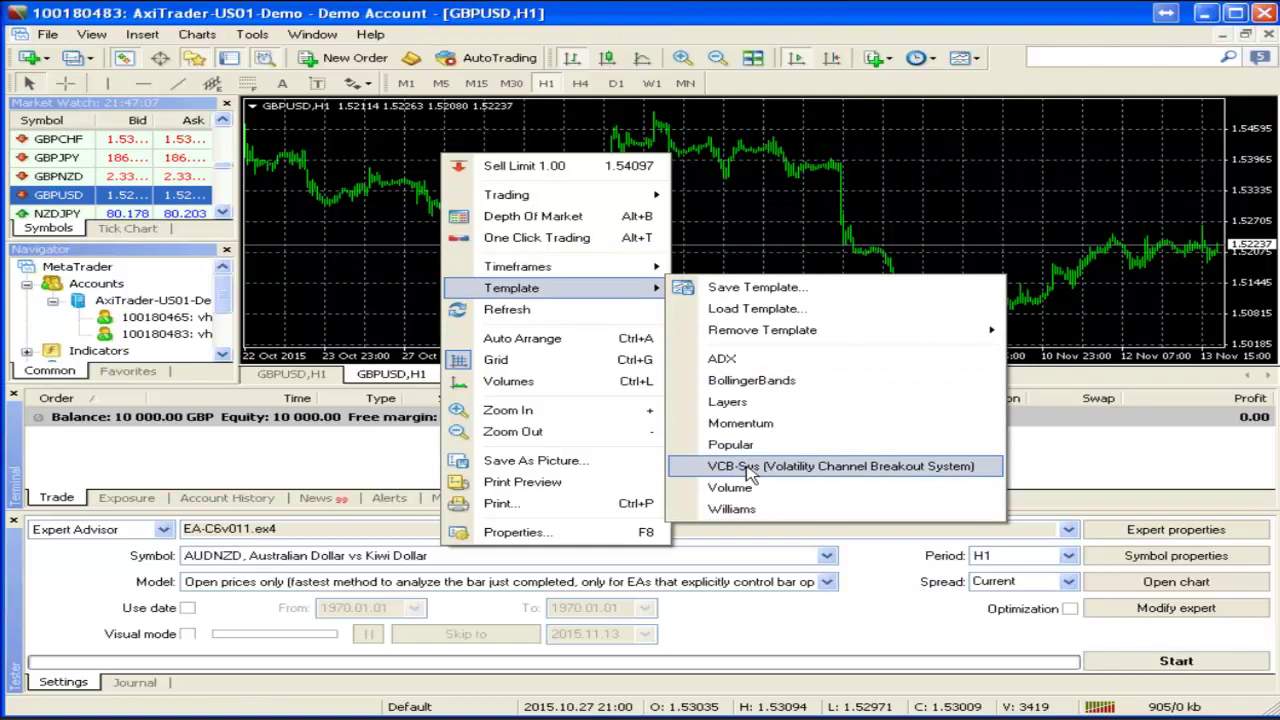
click(750, 466)
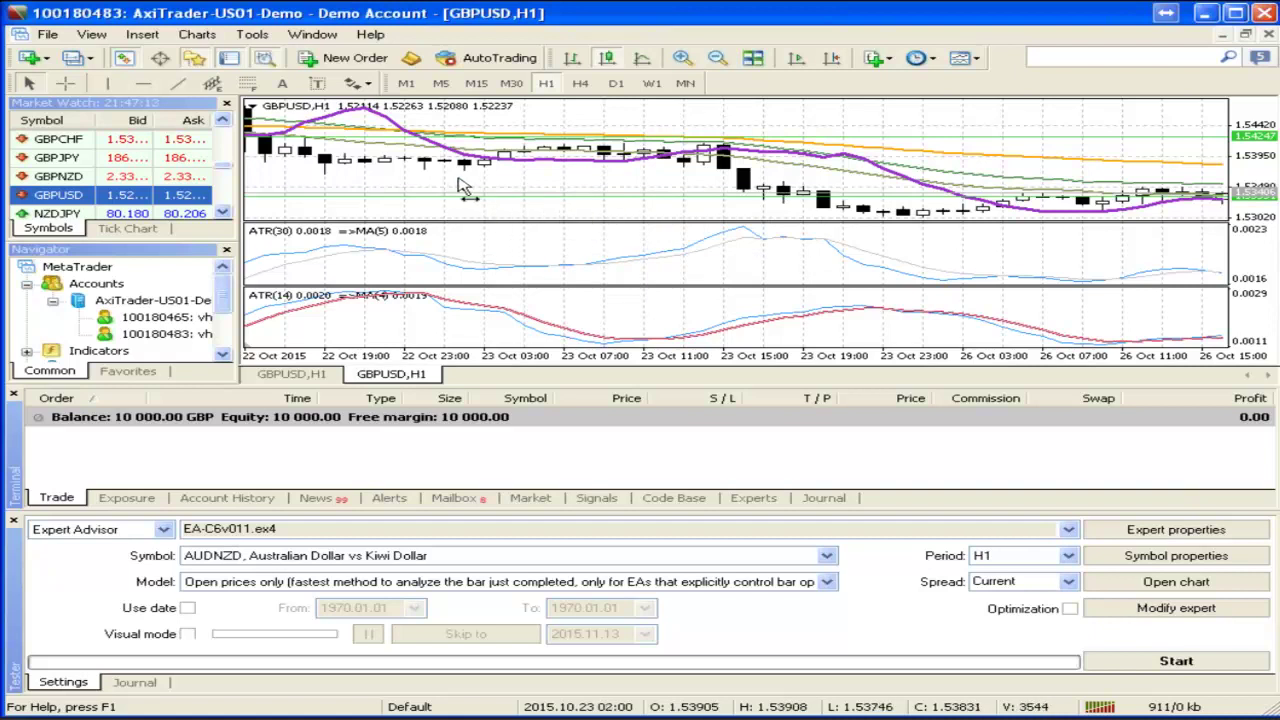
scroll(480, 192, up, 3)
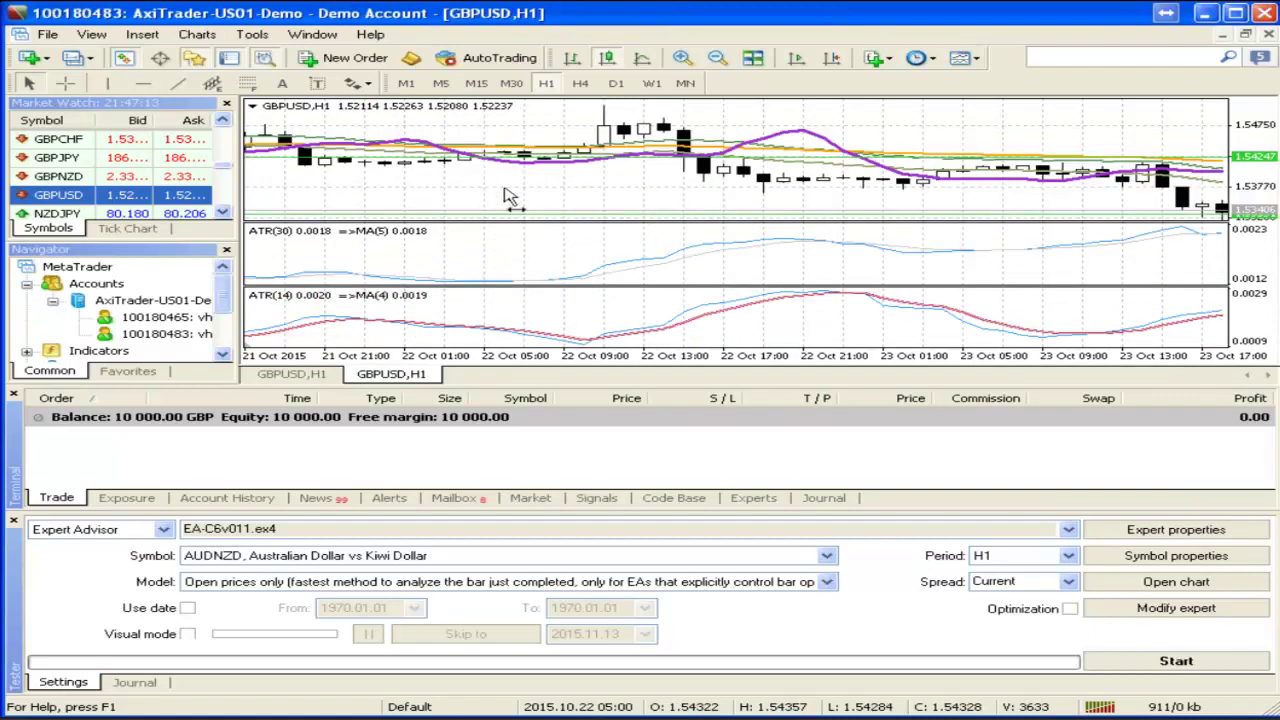
Compare the two GBPUSD H1 charts and return to the first one with only the channel and ATR indicators
click(291, 373)
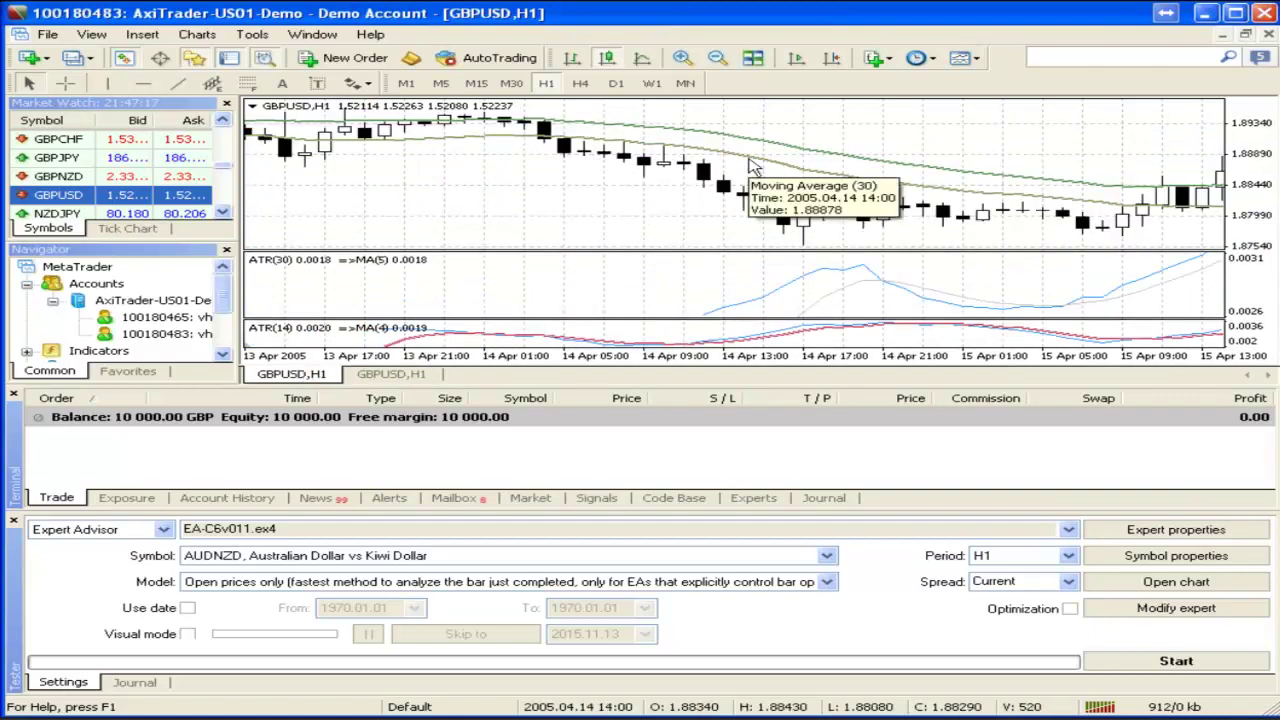
click(390, 375)
mouse_move(323, 162)
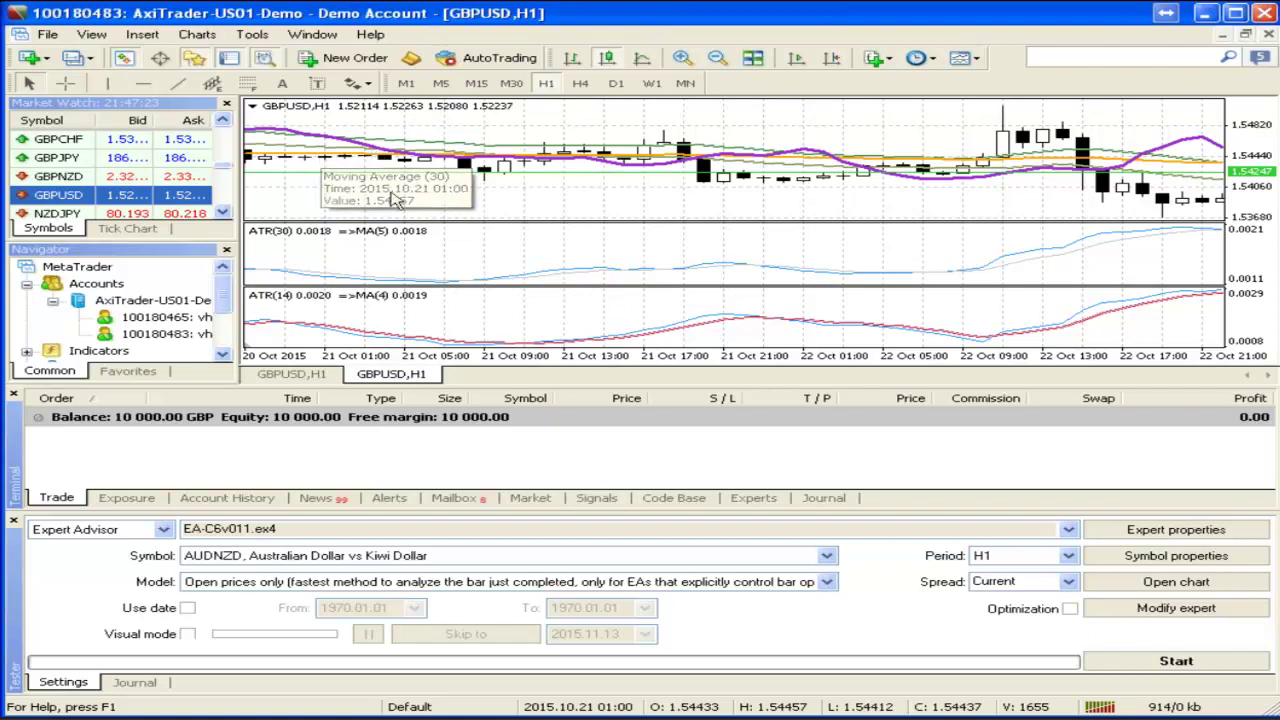
click(285, 376)
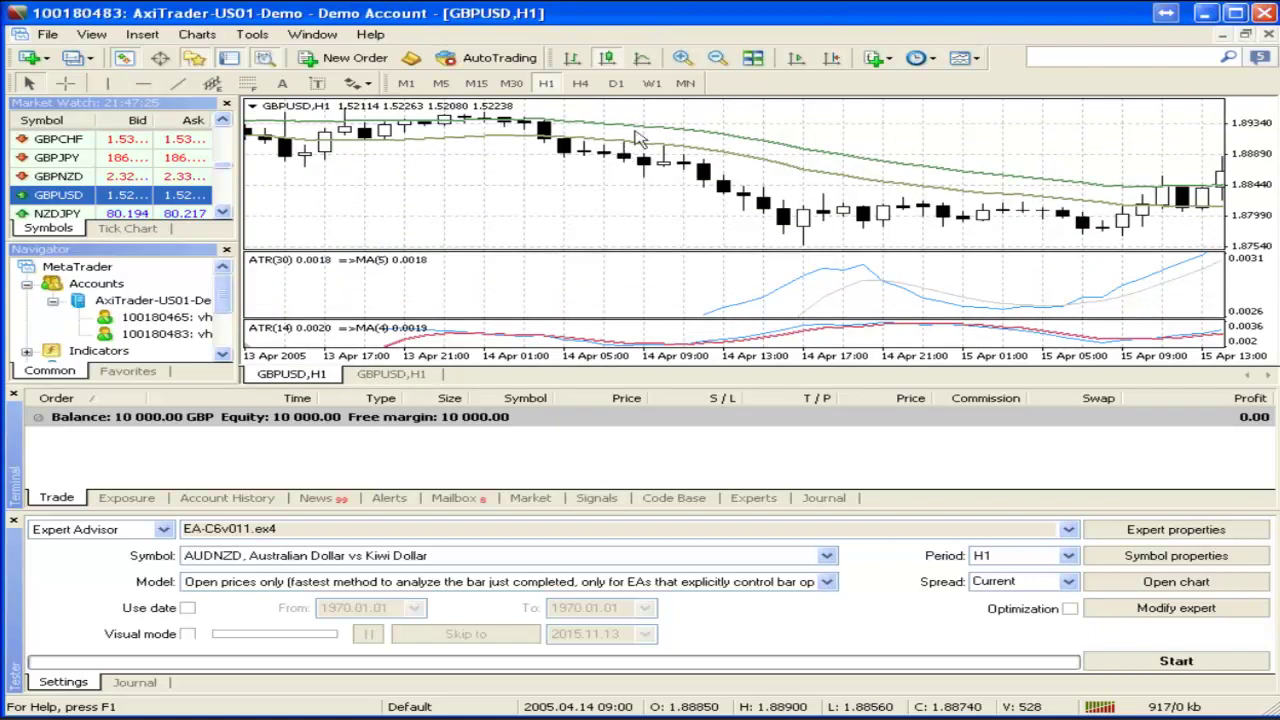
Review the parameters of the upper and lower moving averages that form the channel on the first GBPUSD chart
mouse_move(620, 130)
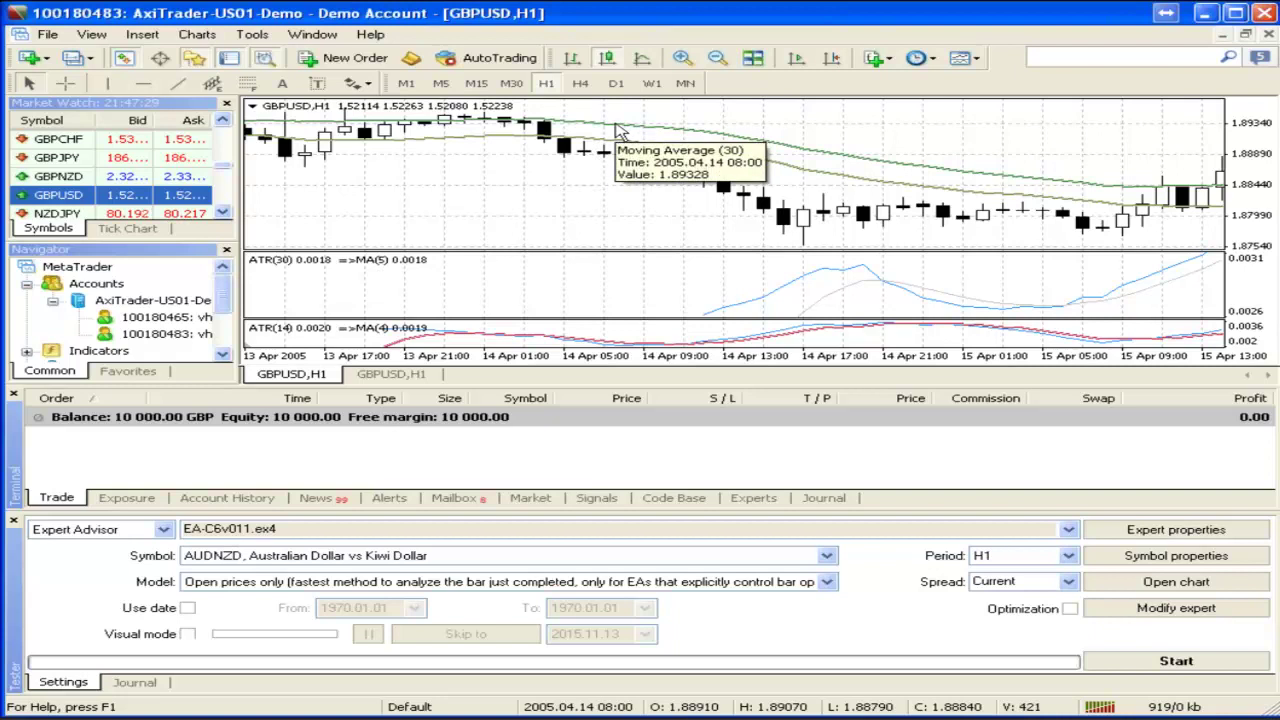
right_click(620, 130)
click(645, 138)
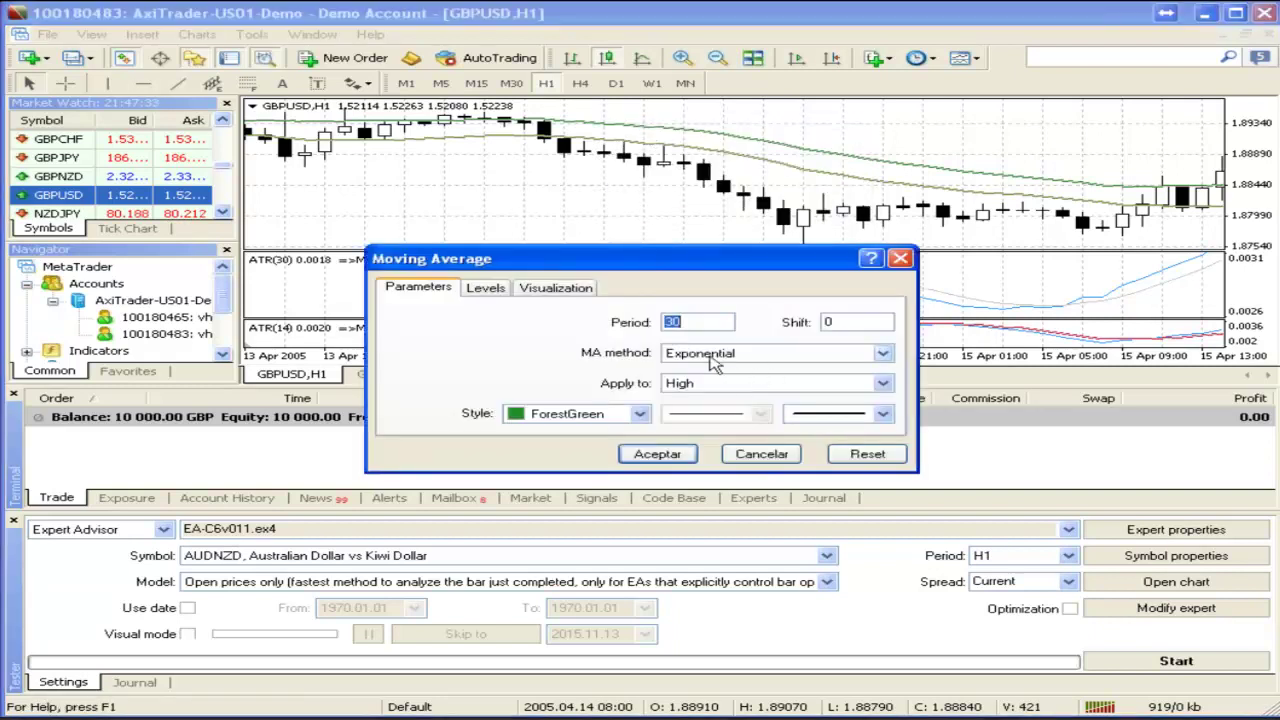
click(652, 455)
right_click(654, 145)
click(666, 158)
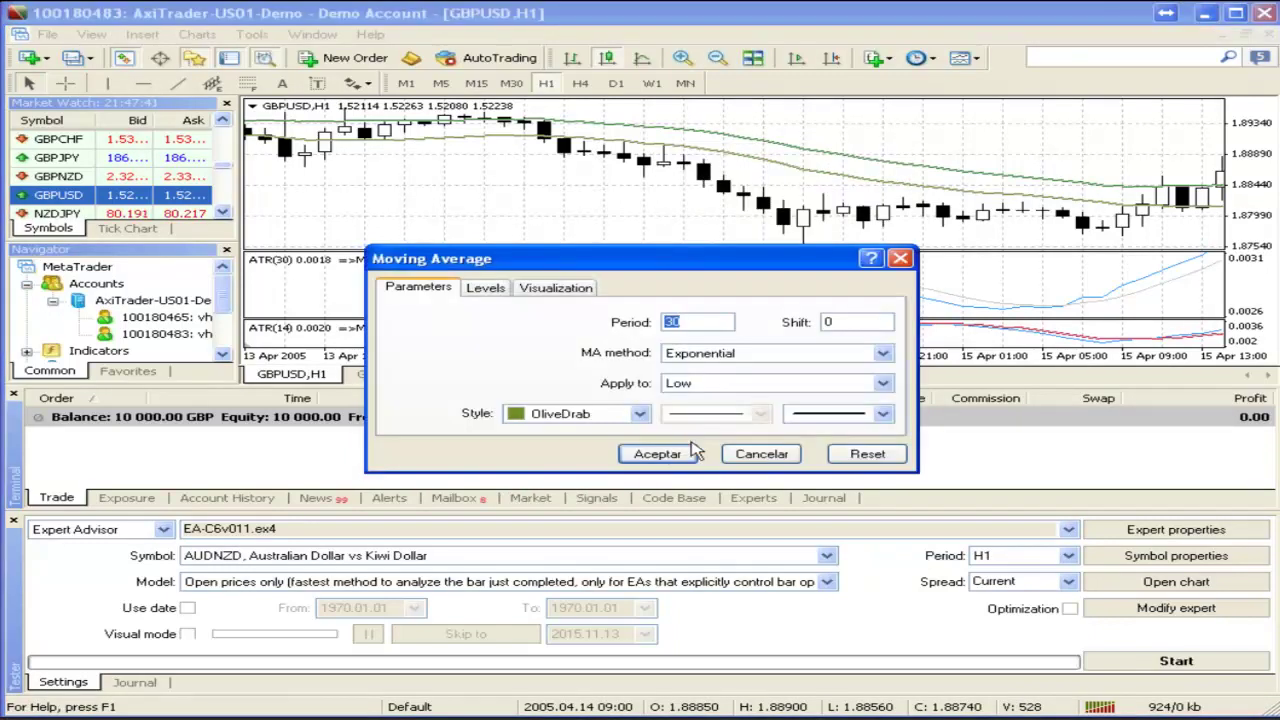
click(660, 454)
Examine the price breakout above the moving average channel around 18 April 2005, marking the candles with the pen
scroll(510, 208, down, 5)
scroll(795, 222, down, 5)
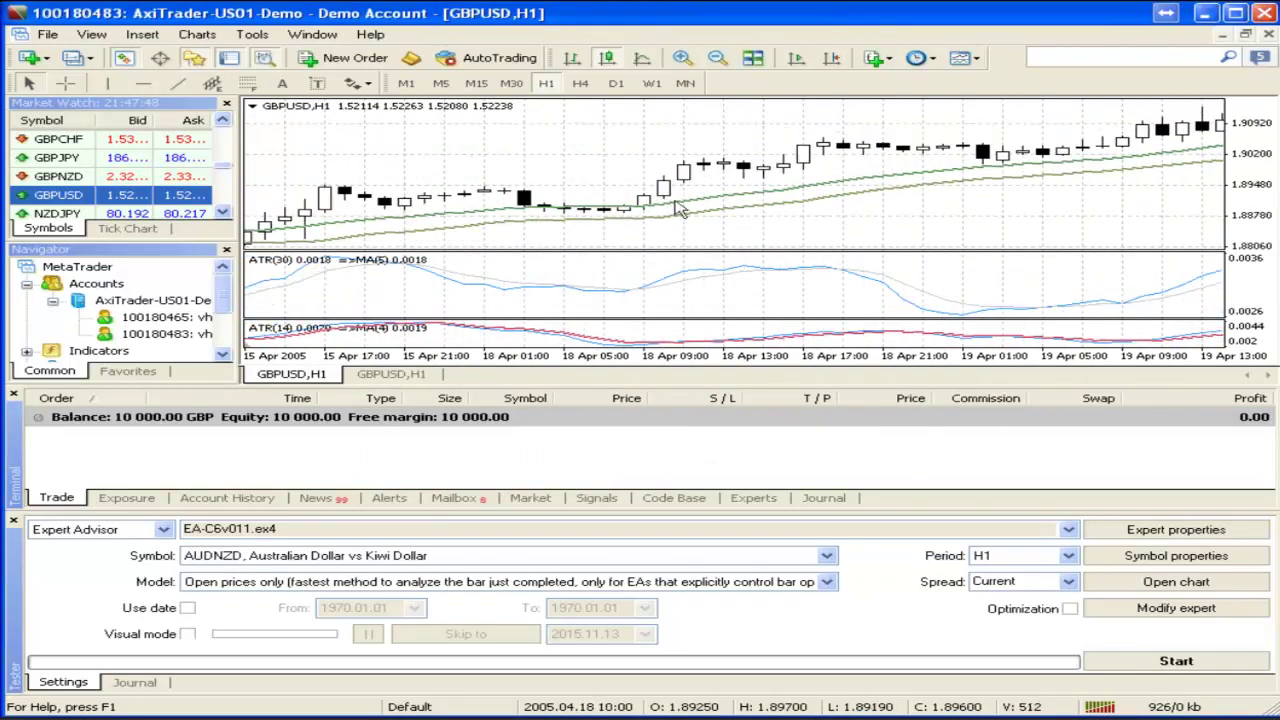
mouse_move(690, 205)
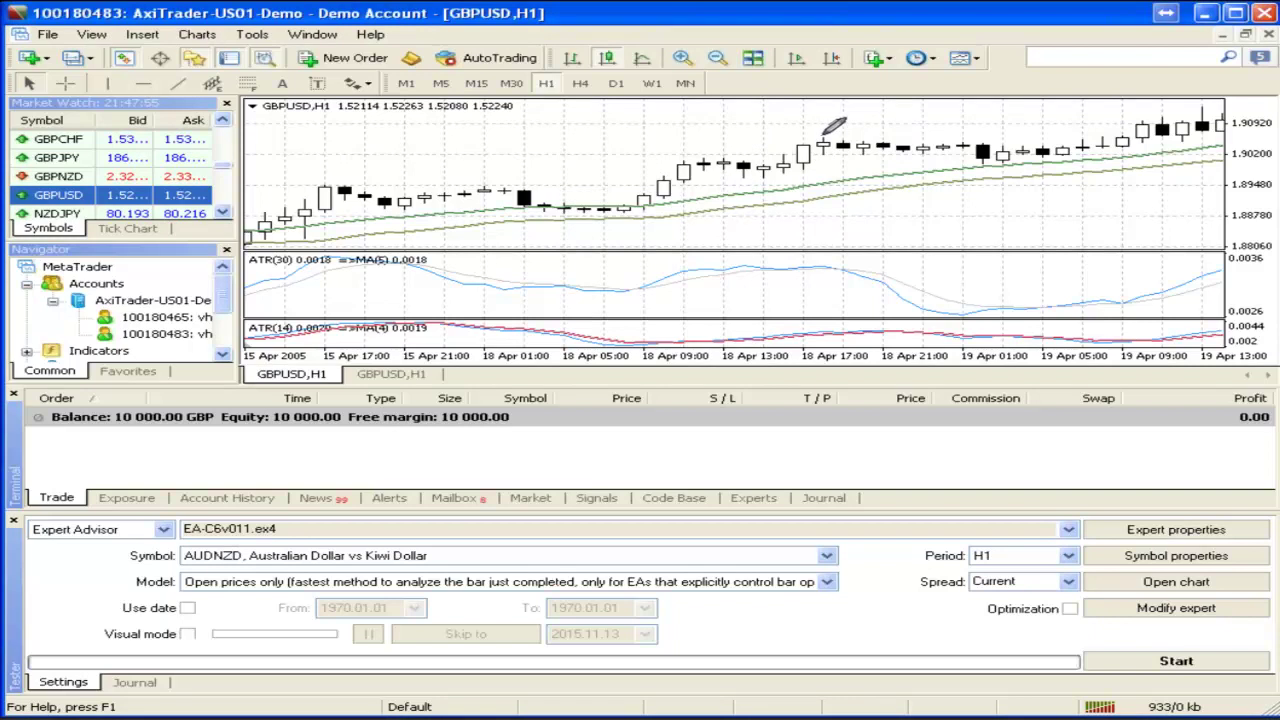
drag(820, 134, 819, 145)
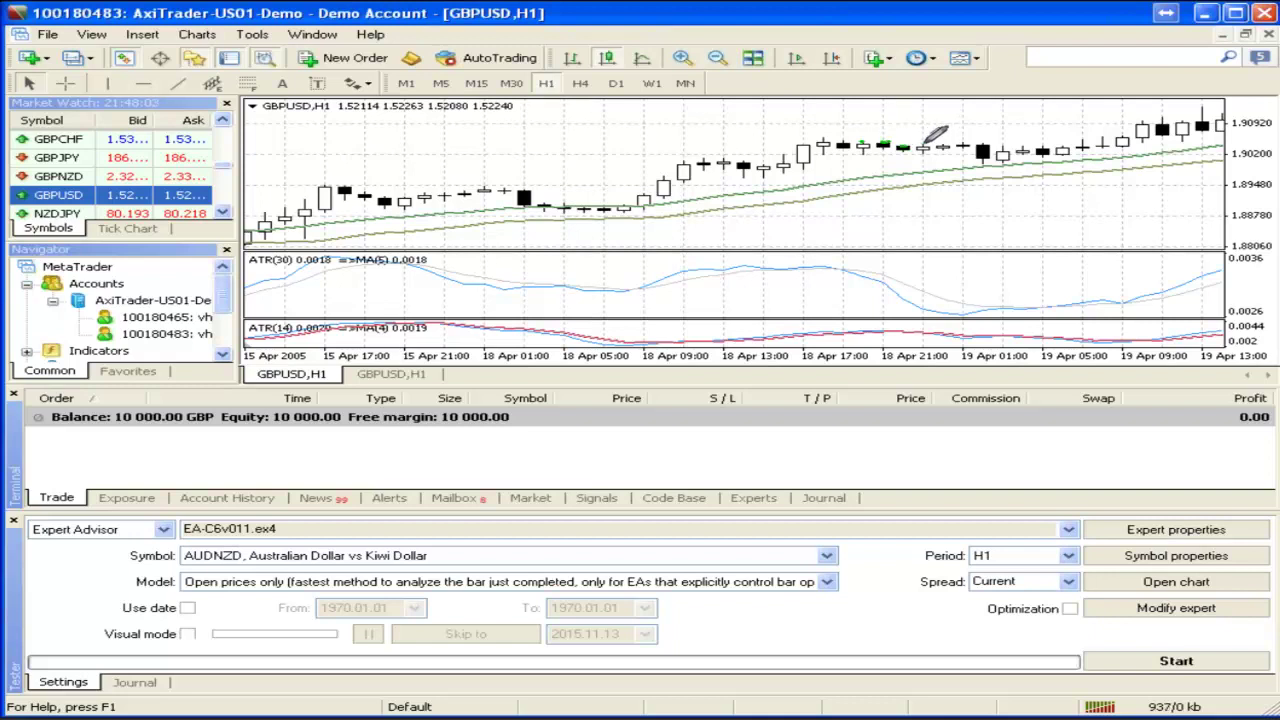
drag(830, 177, 898, 177)
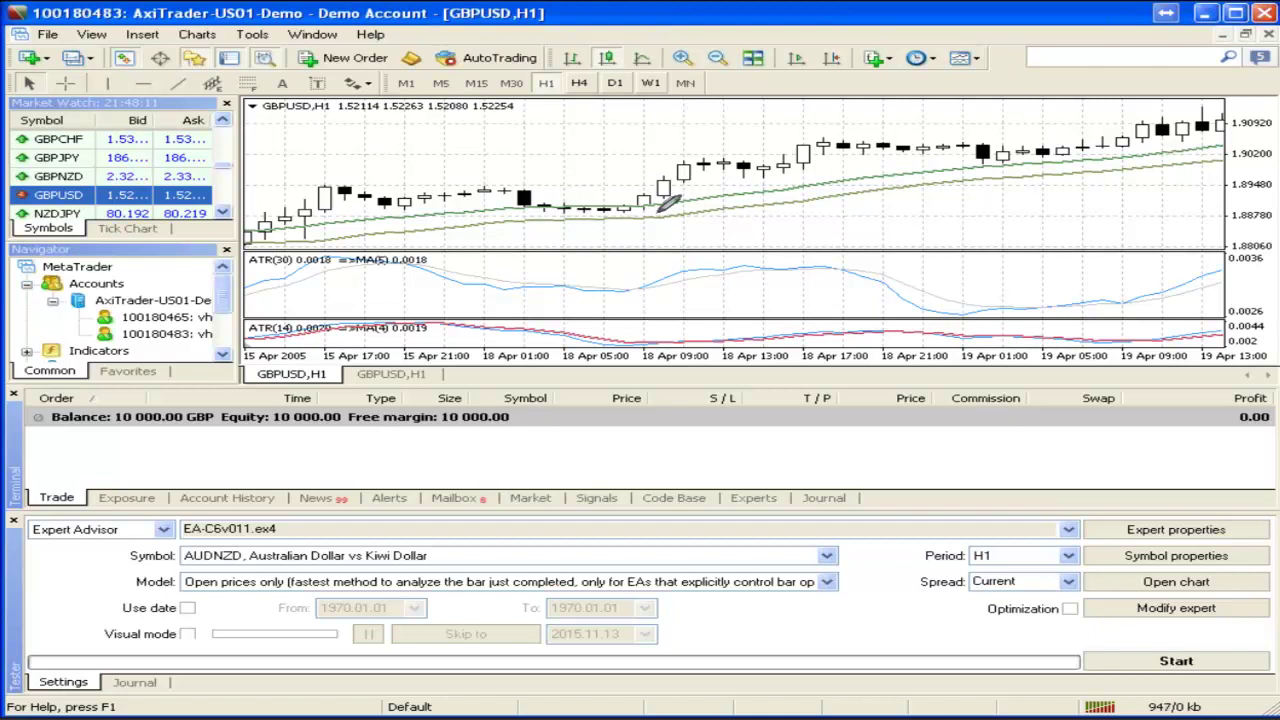
drag(712, 170, 806, 166)
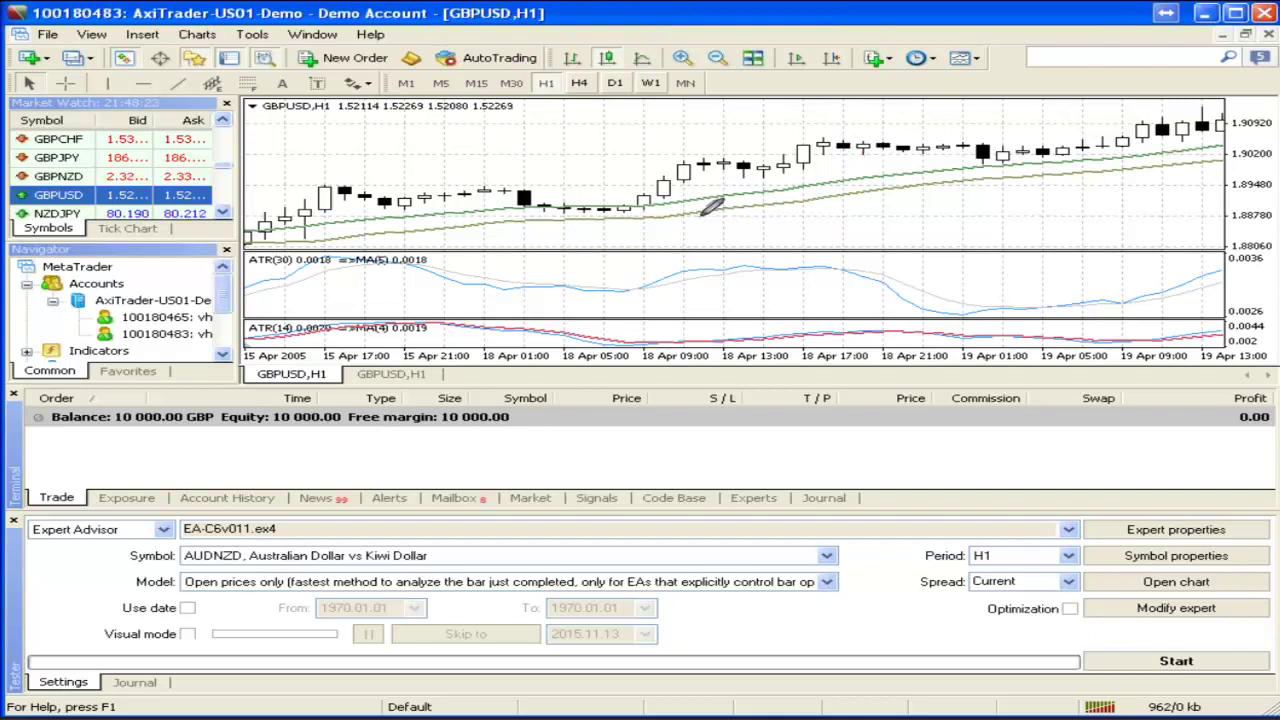
drag(775, 204, 789, 193)
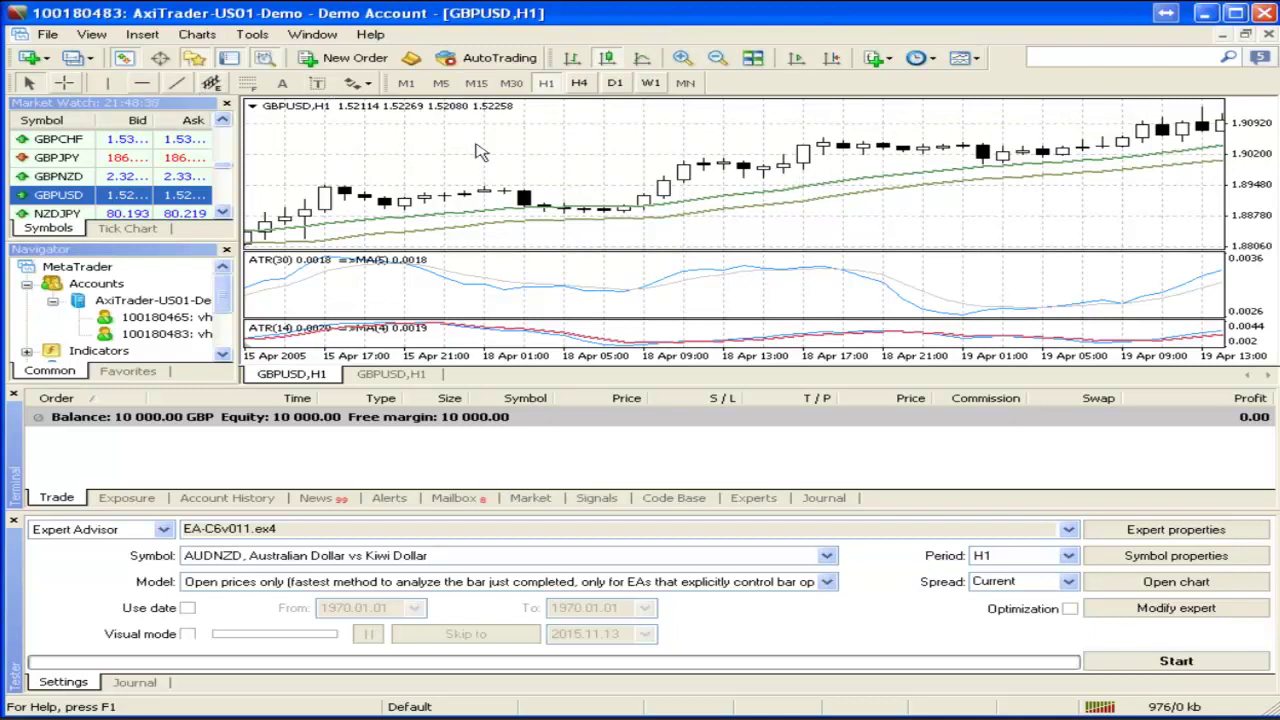
Measure the downward move below the channel on 14 April 2005 with the crosshair
scroll(480, 150, up, 5)
scroll(485, 150, up, 8)
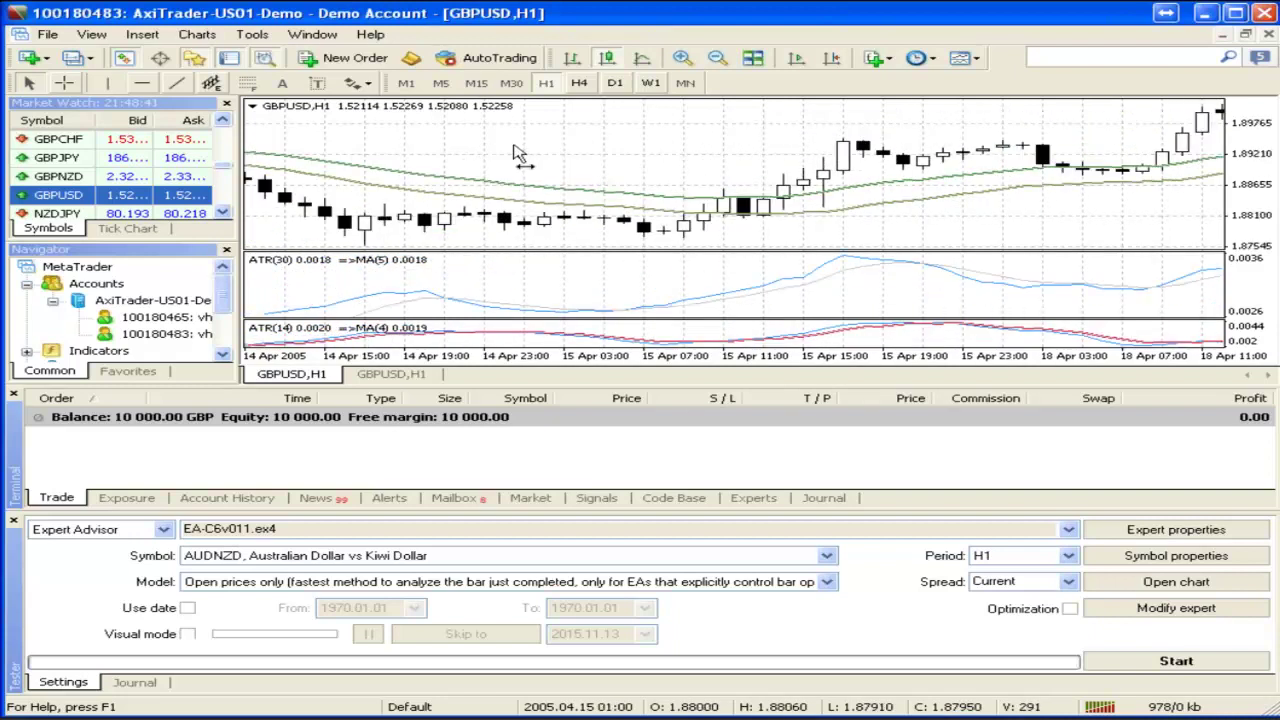
scroll(537, 157, down, 10)
drag(905, 207, 688, 215)
scroll(1138, 247, down, 5)
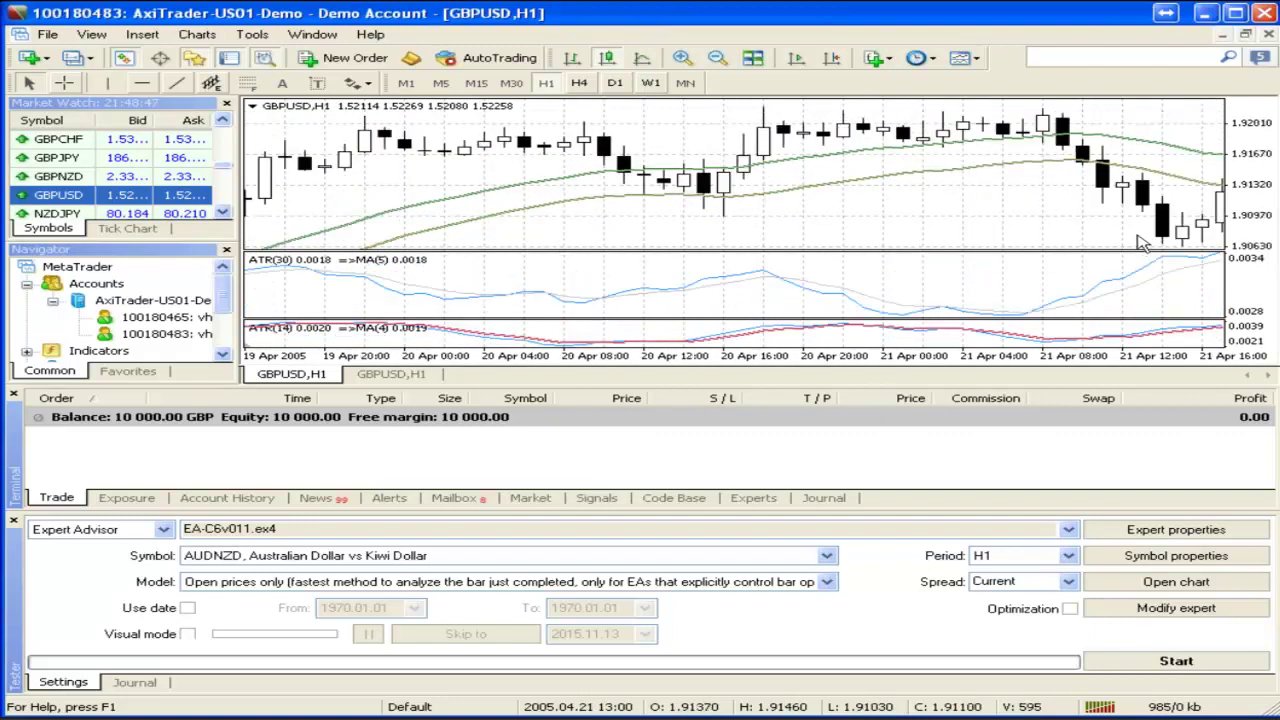
drag(903, 214, 1120, 210)
click(63, 83)
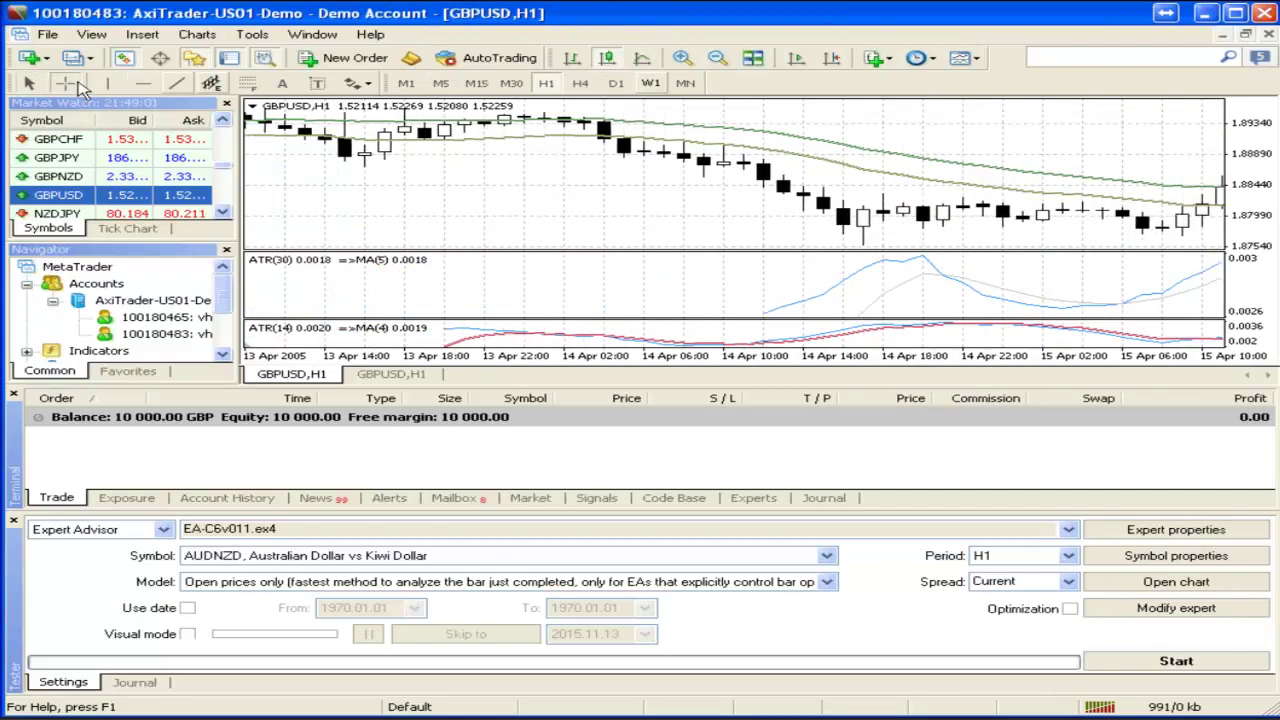
mouse_move(648, 153)
click(866, 228)
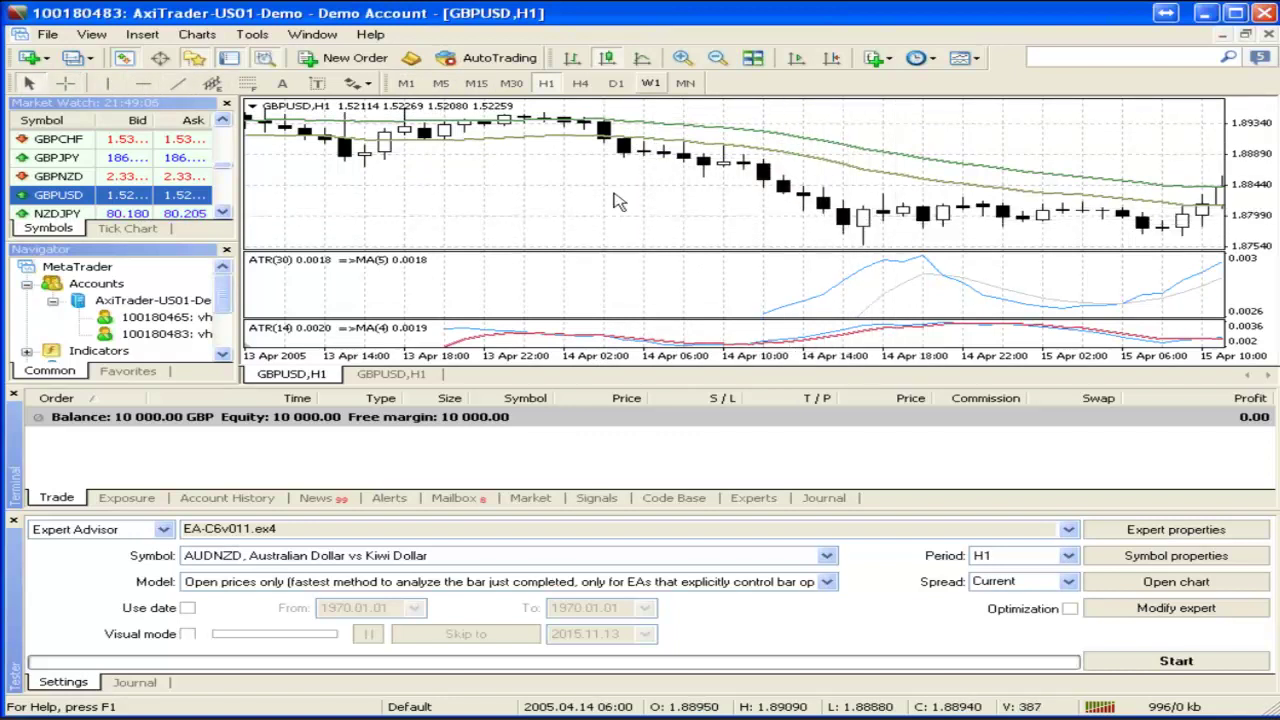
Measure the upward move from the 18 April 2005 10:00 breakout candle to 20 April 2005 with the crosshair
scroll(600, 200, down, 5)
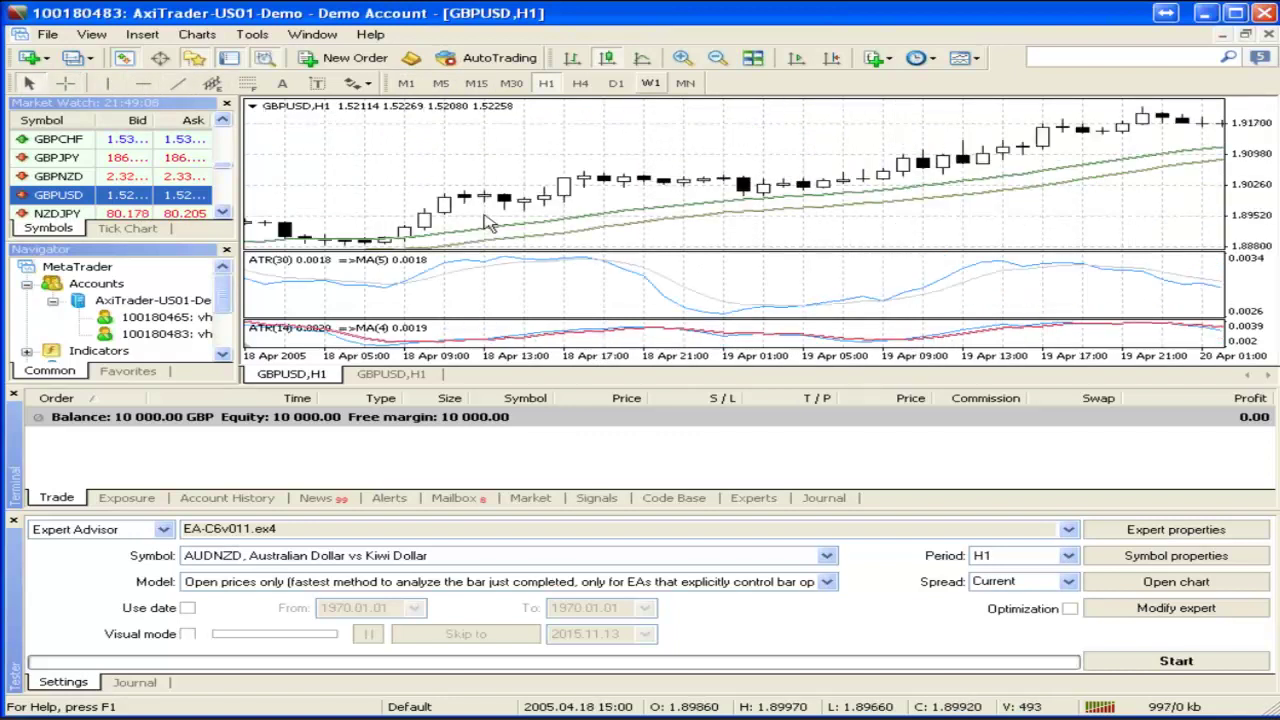
mouse_move(422, 220)
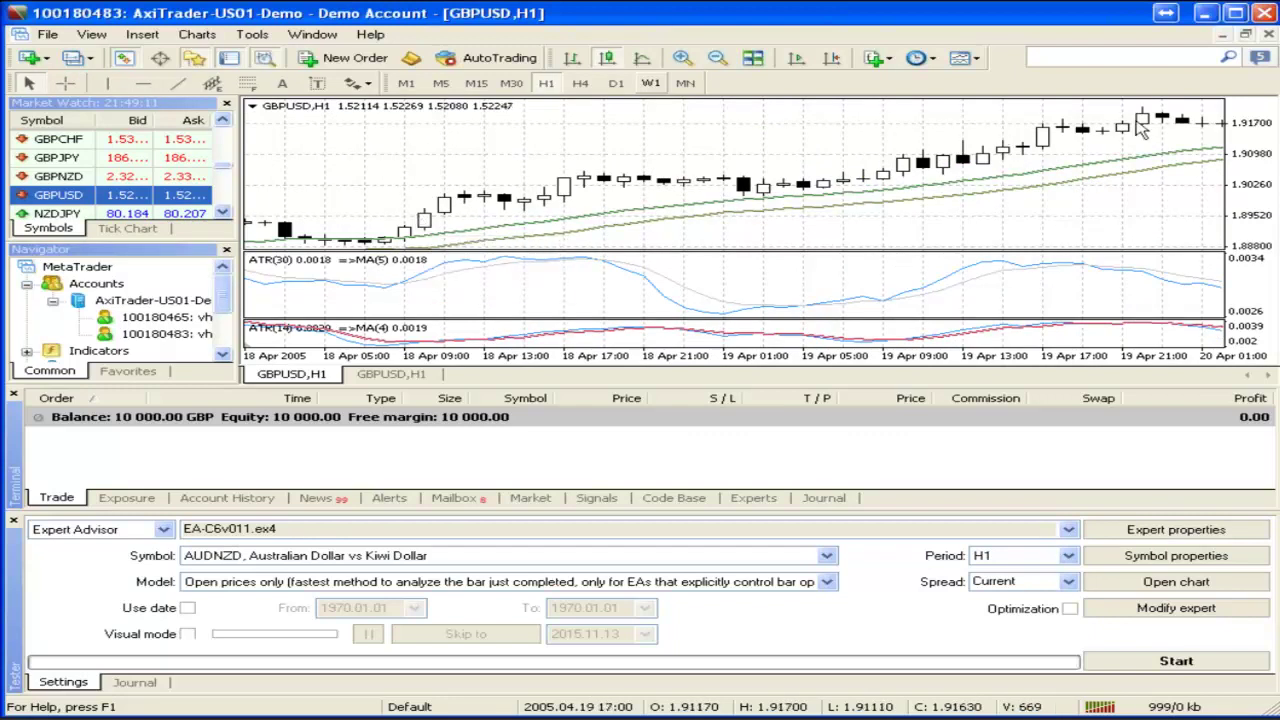
scroll(1066, 228, down, 2)
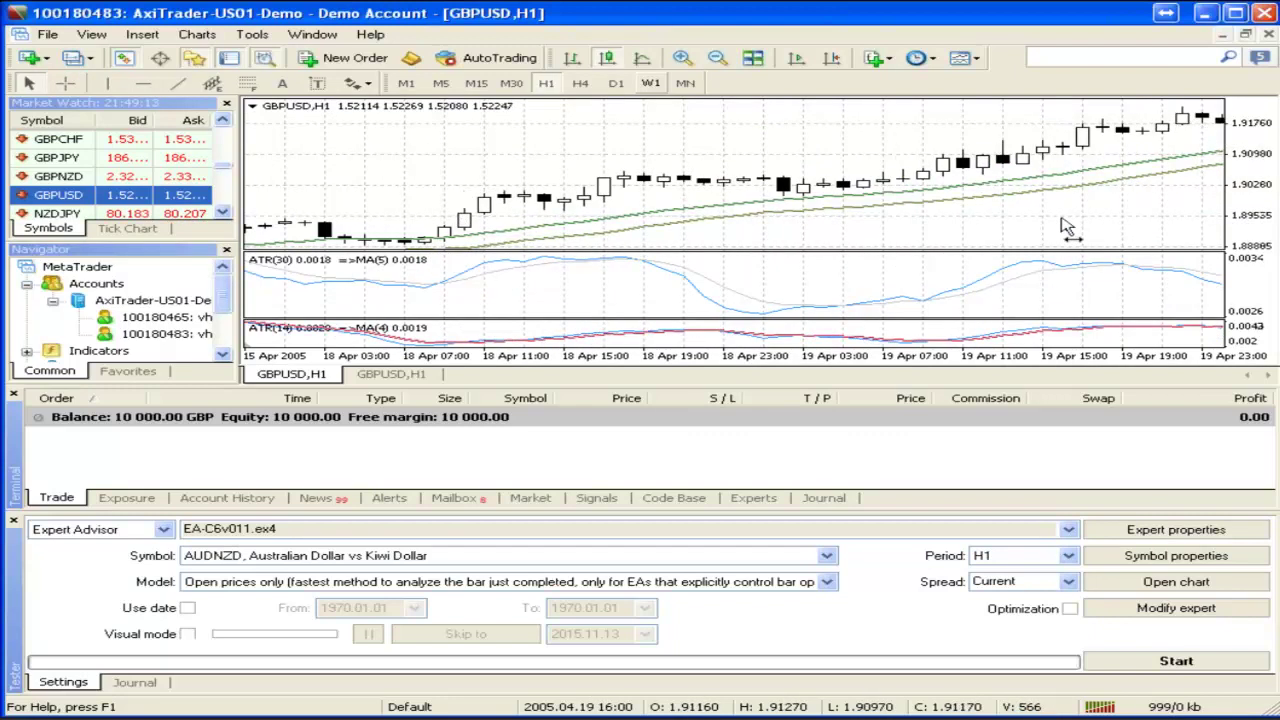
scroll(1050, 228, down, 3)
scroll(1025, 228, up, 5)
middle_click(980, 223)
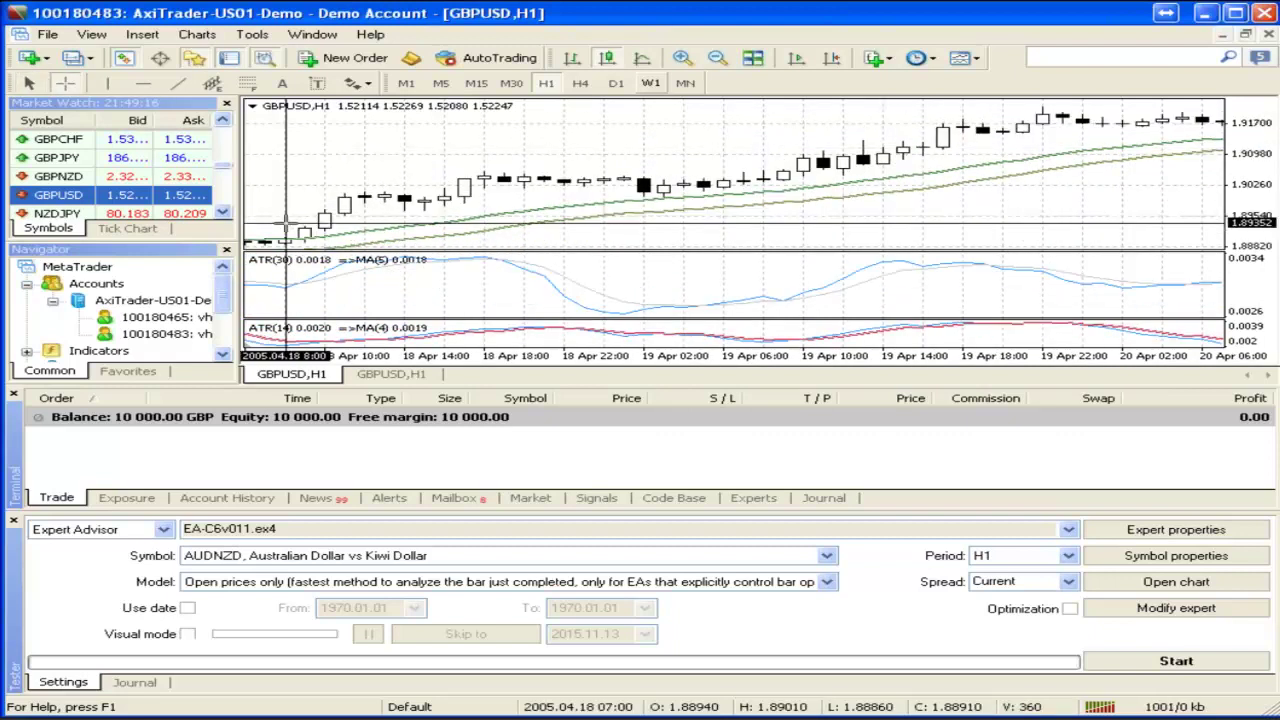
drag(322, 225, 1196, 118)
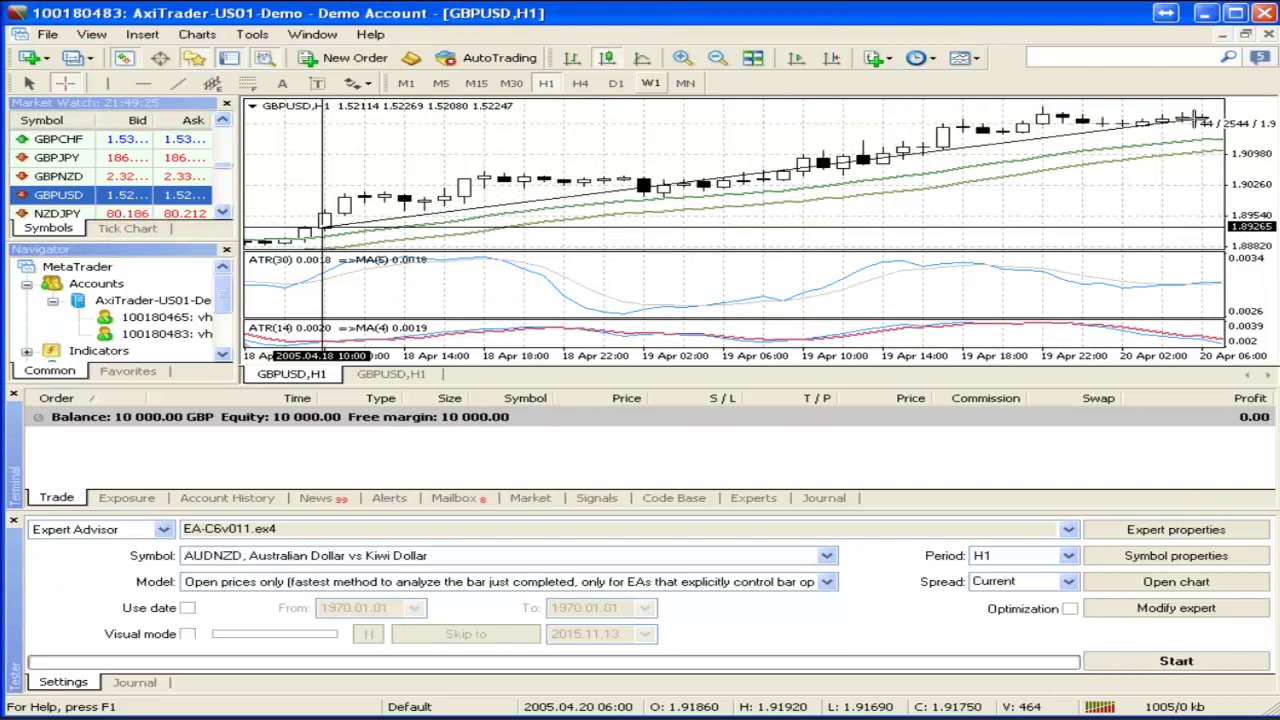
drag(1196, 118, 1196, 118)
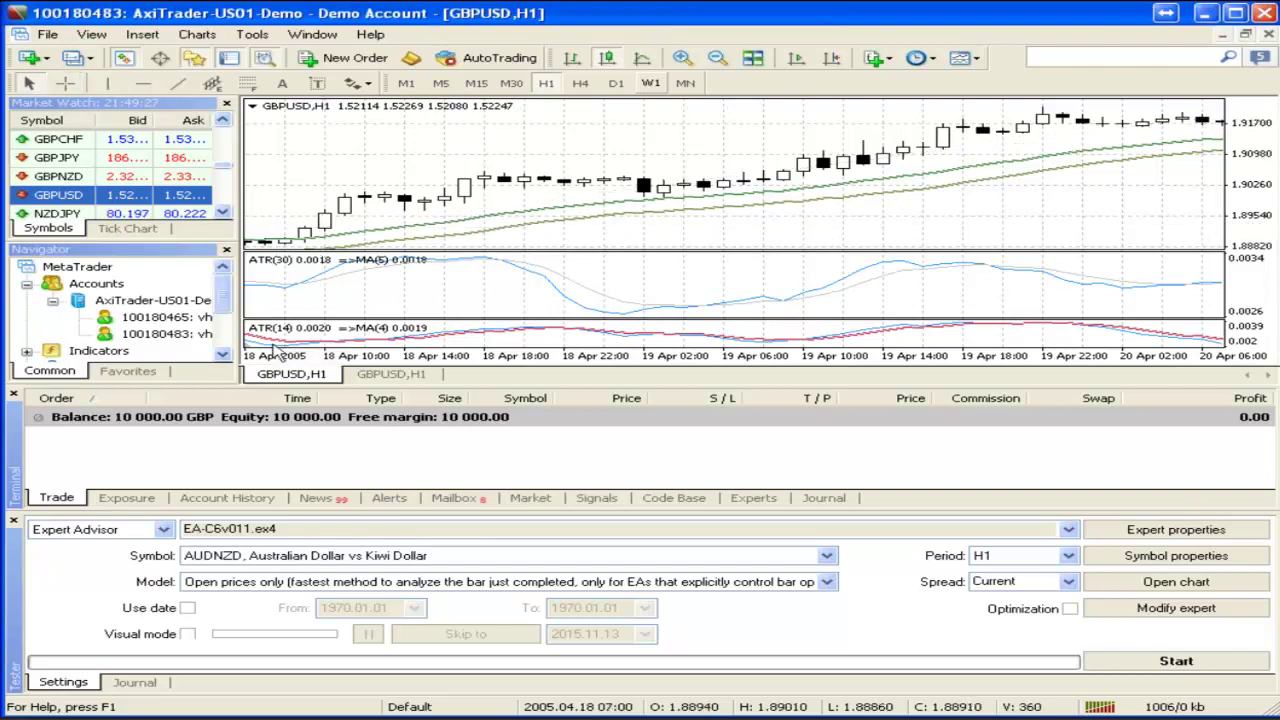
Delete the green 1.51357 and red 1.51906 horizontal lines from the November 2015 part of the GBPUSD chart
mouse_move(330, 344)
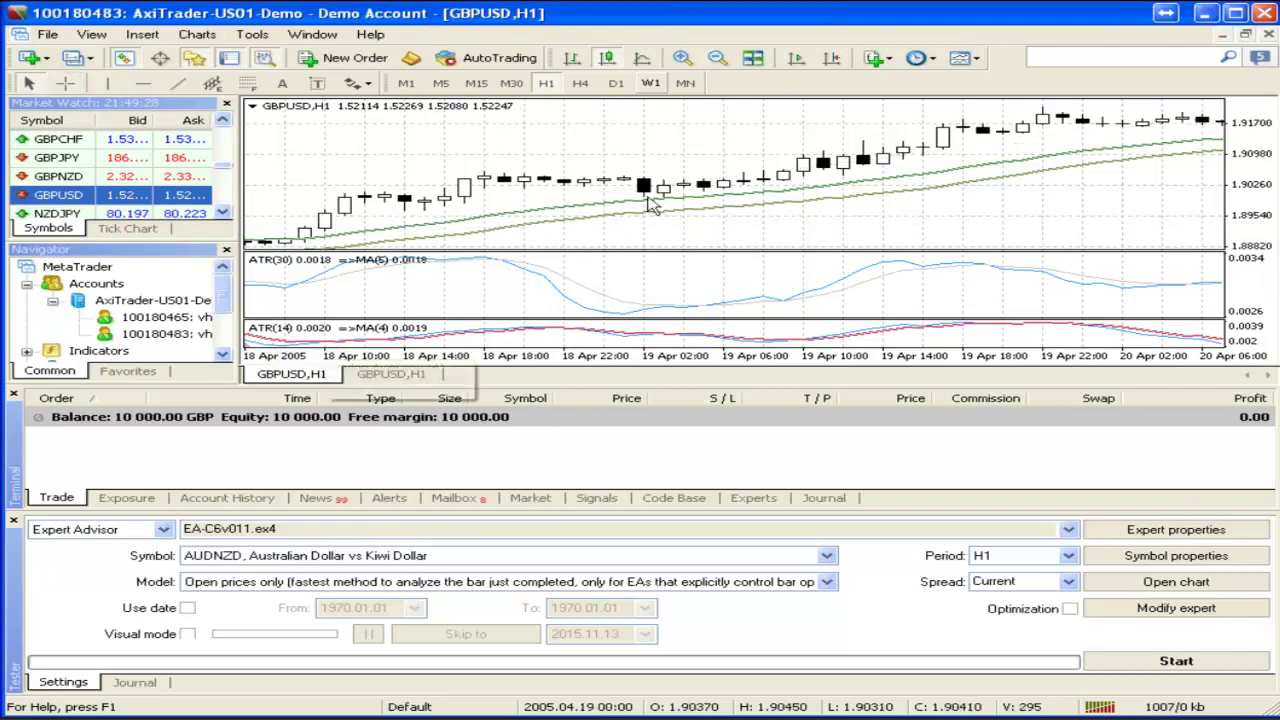
scroll(622, 218, down, 5)
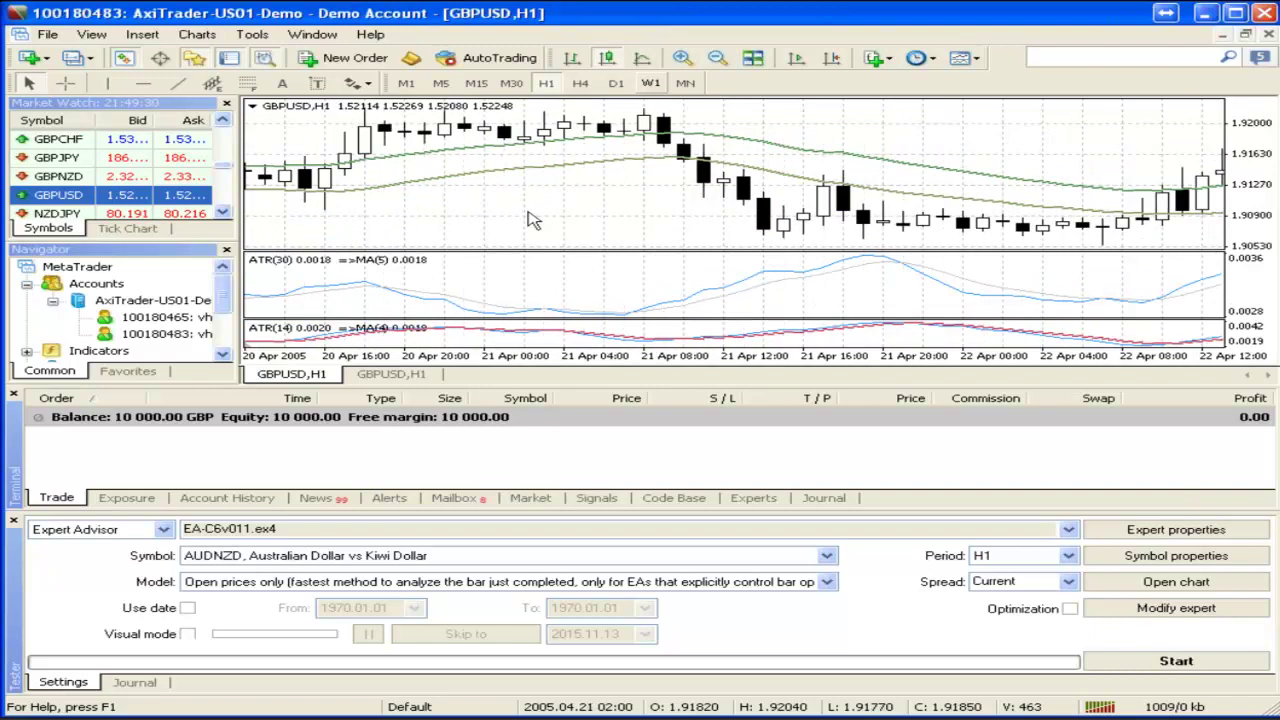
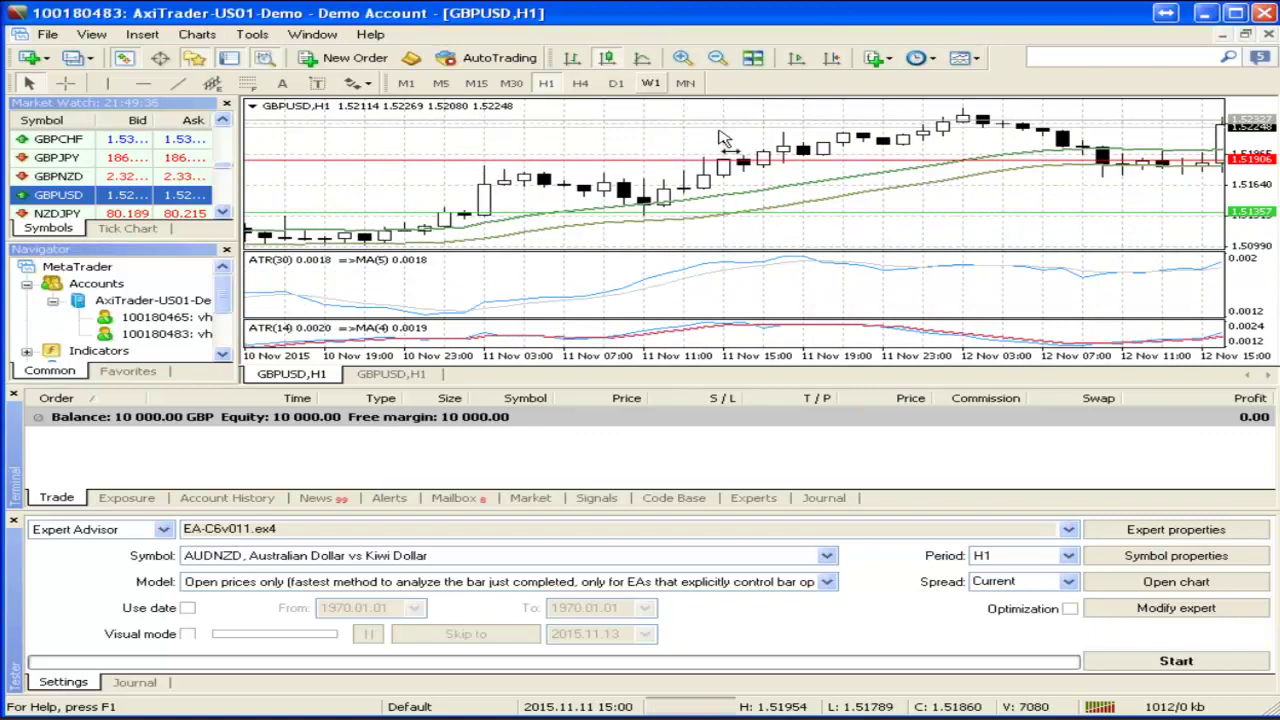
scroll(728, 138, up, 10)
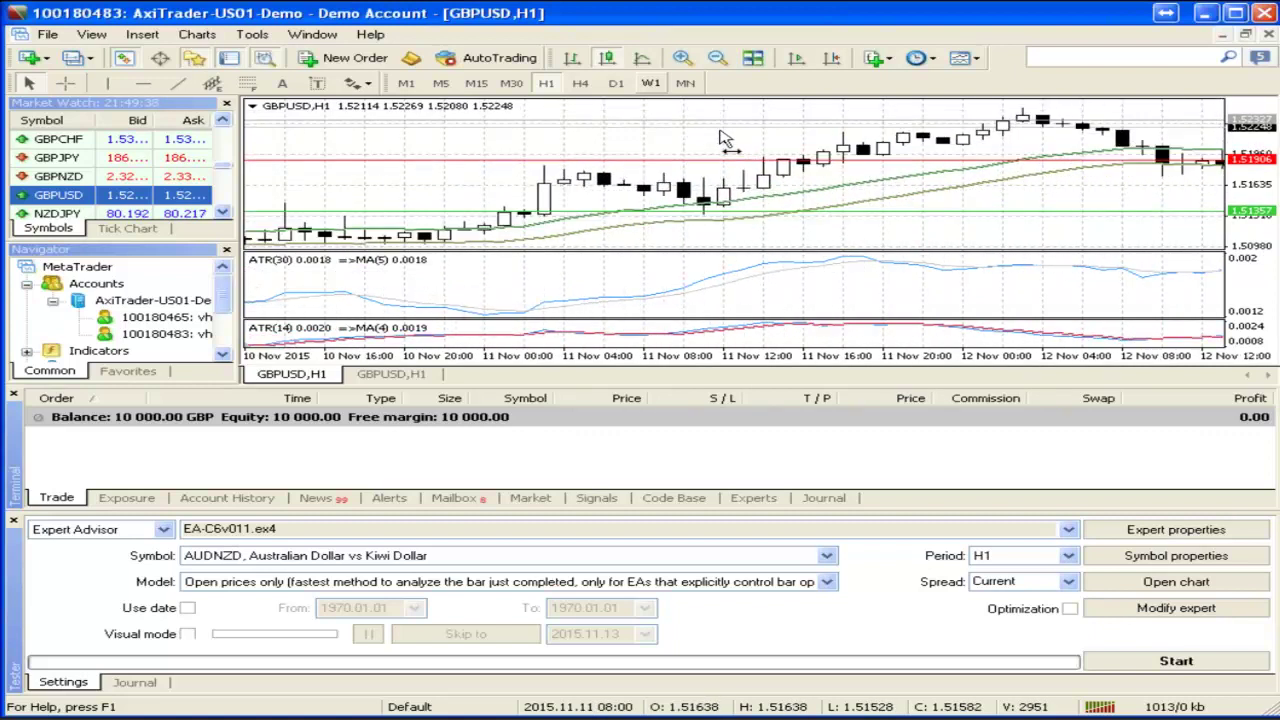
scroll(657, 152, down, 5)
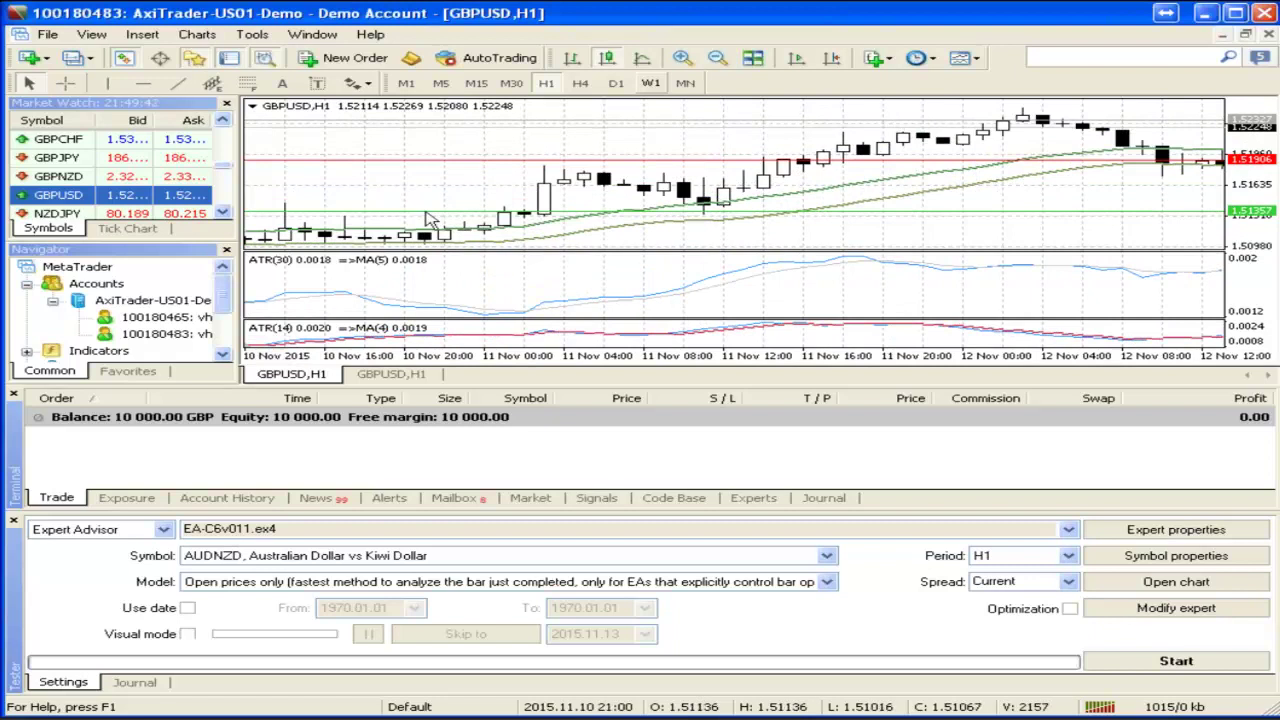
right_click(424, 219)
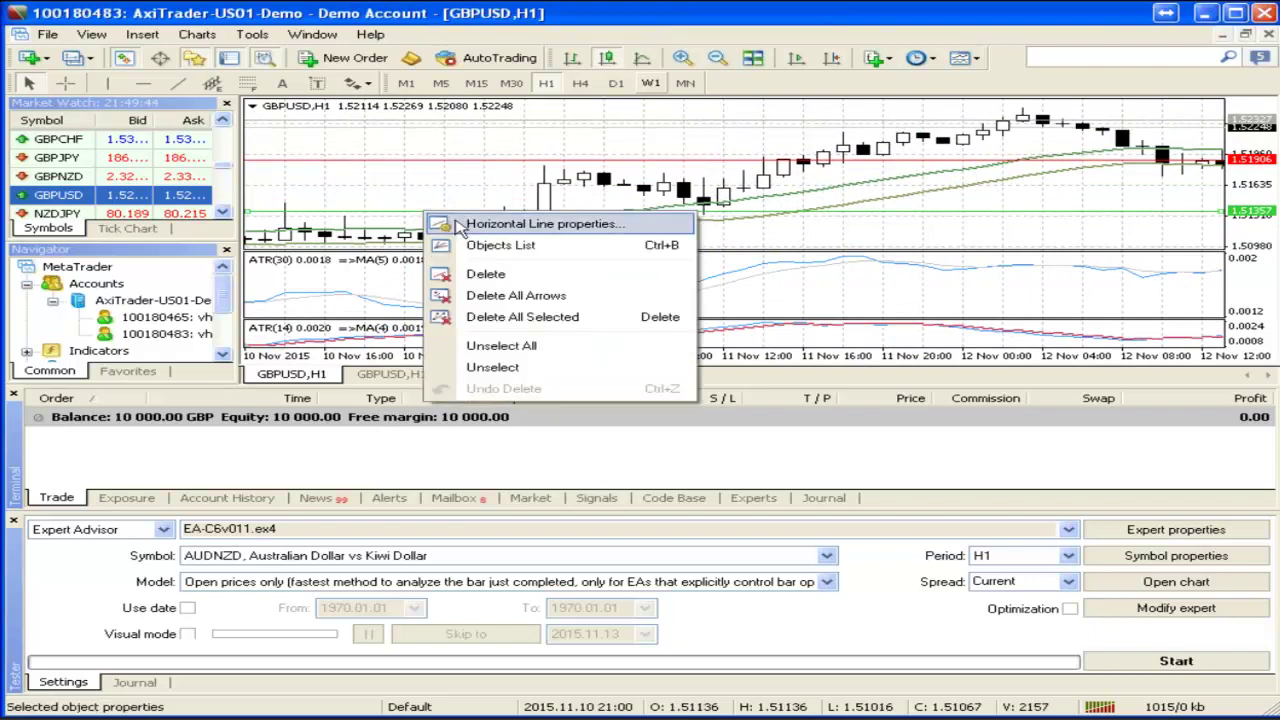
click(474, 276)
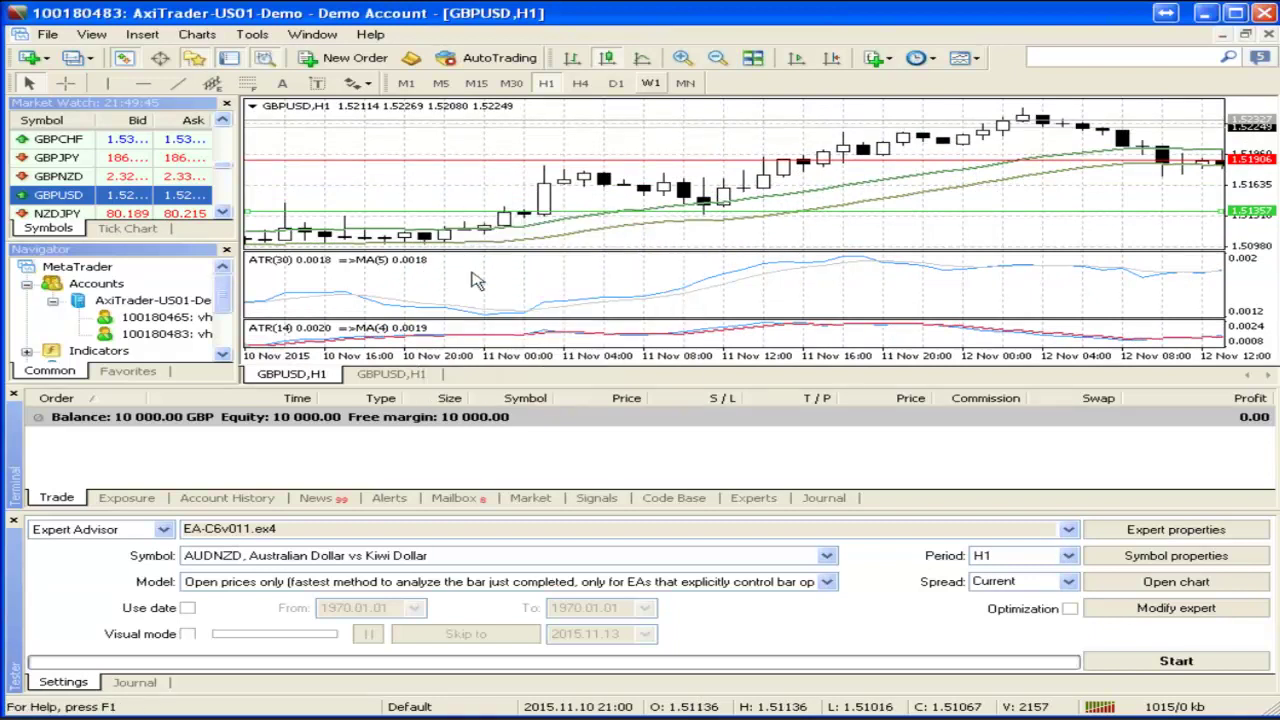
right_click(462, 170)
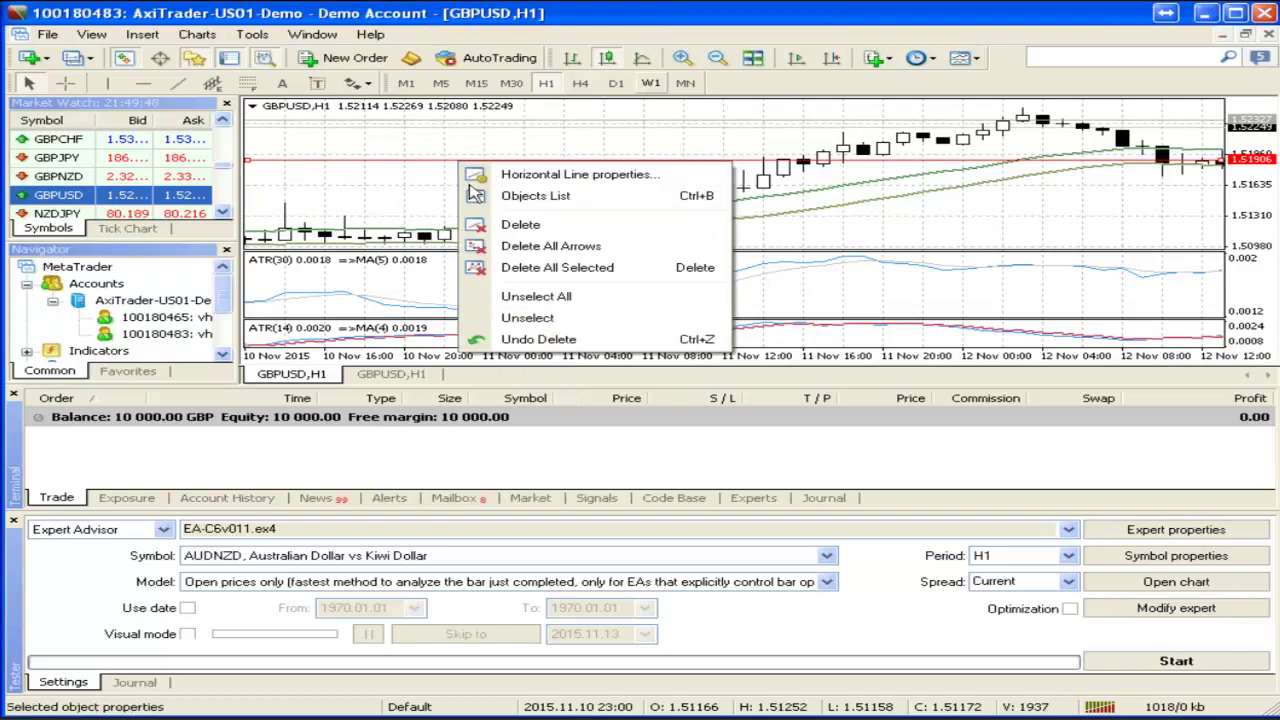
click(478, 225)
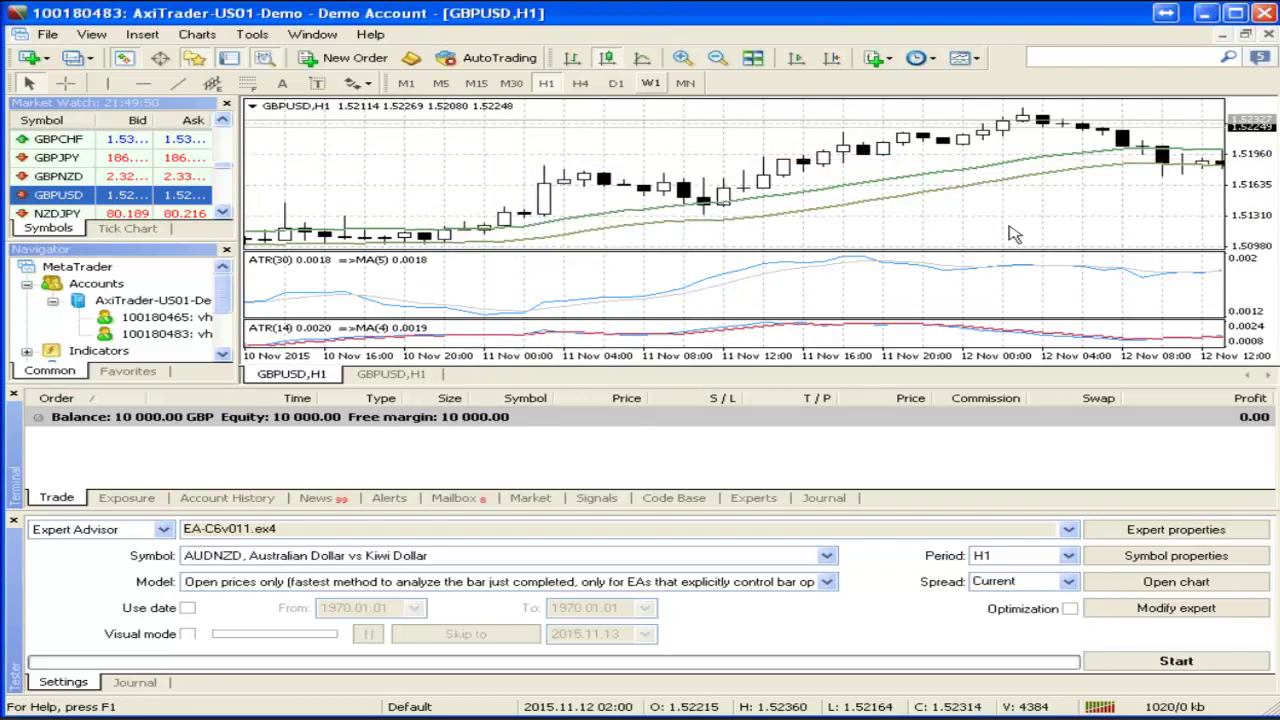
Examine how the price moves relative to the moving average channel between 10 and 13 November 2015
scroll(1005, 230, down, 5)
scroll(1005, 230, up, 5)
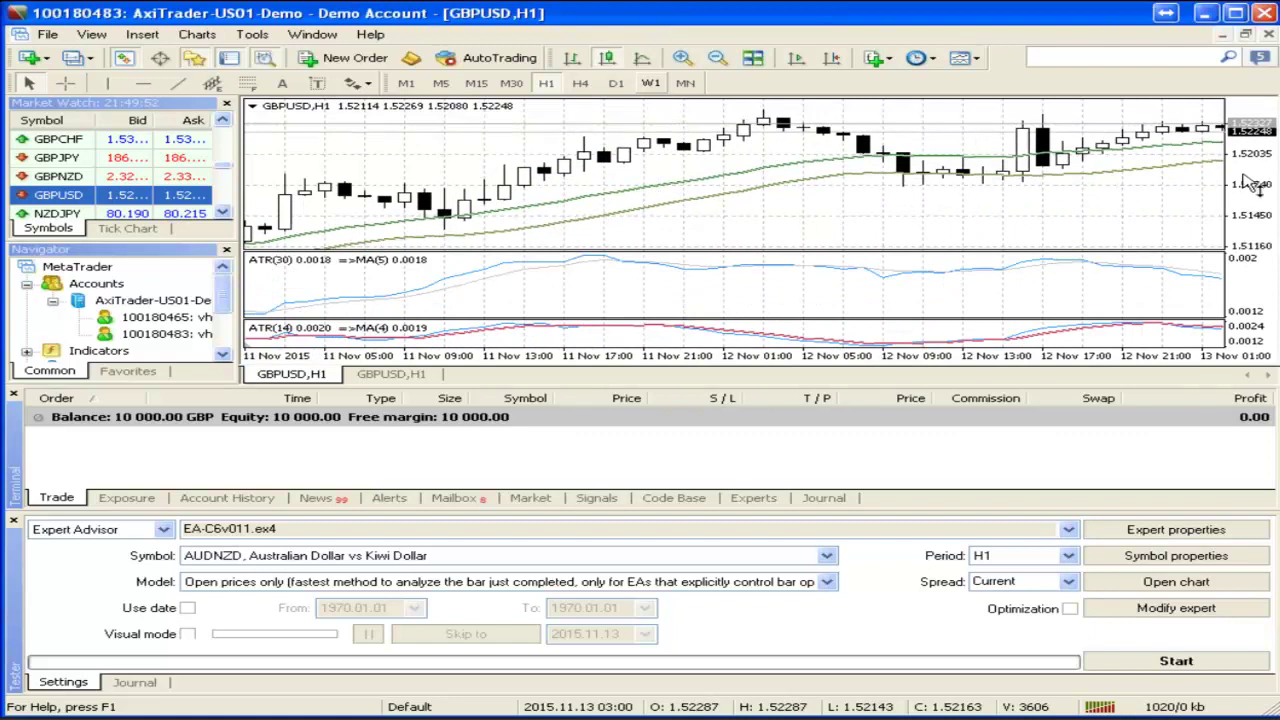
scroll(952, 213, down, 3)
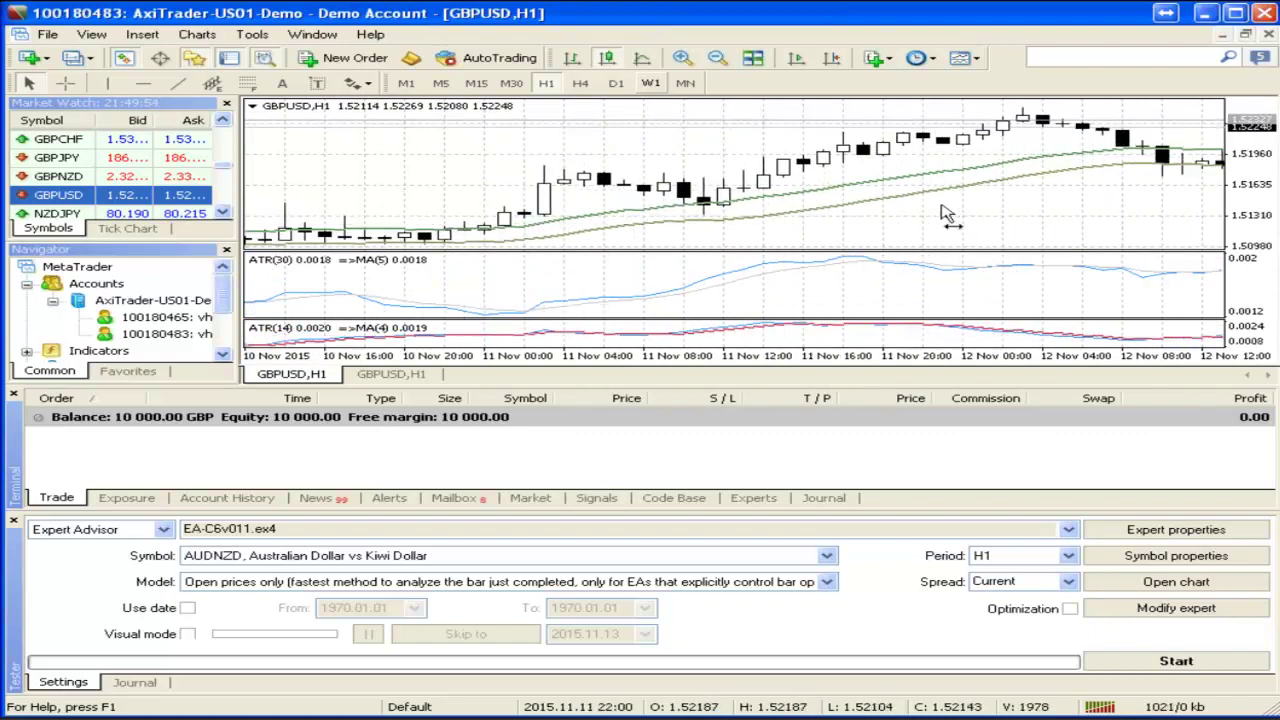
scroll(963, 218, down, 2)
scroll(950, 214, down, 4)
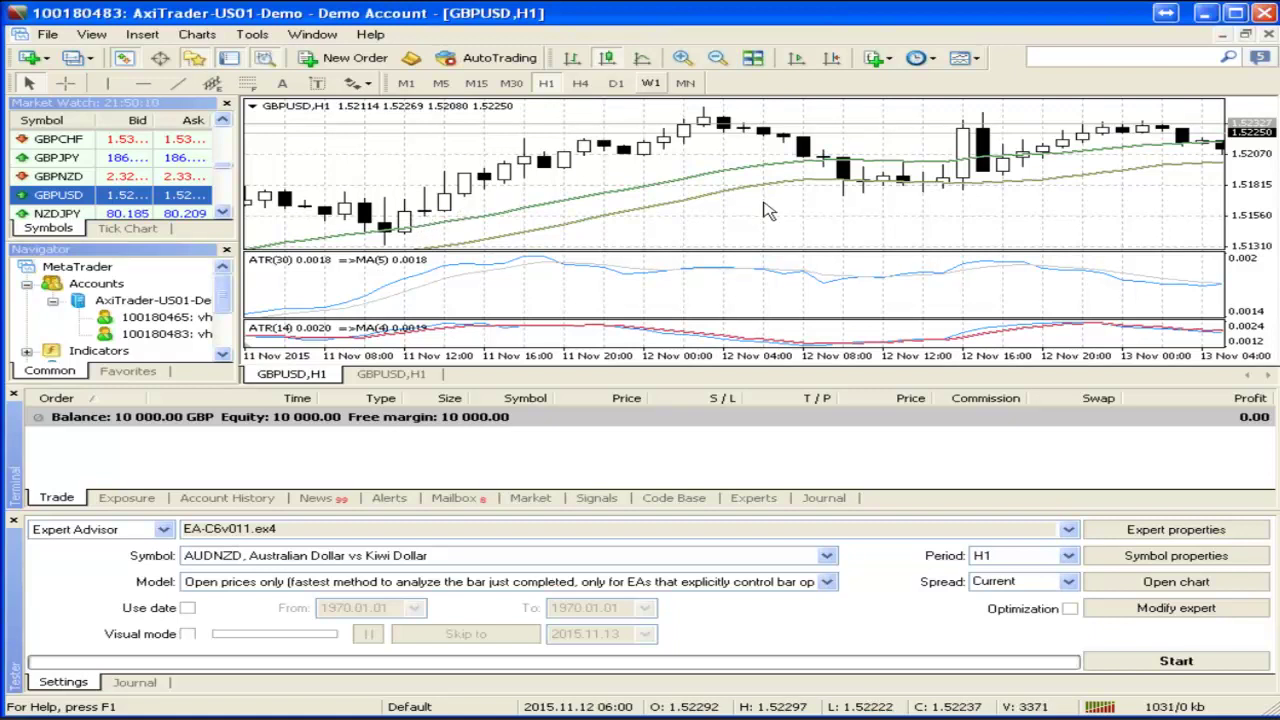
scroll(775, 207, down, 3)
scroll(780, 204, down, 3)
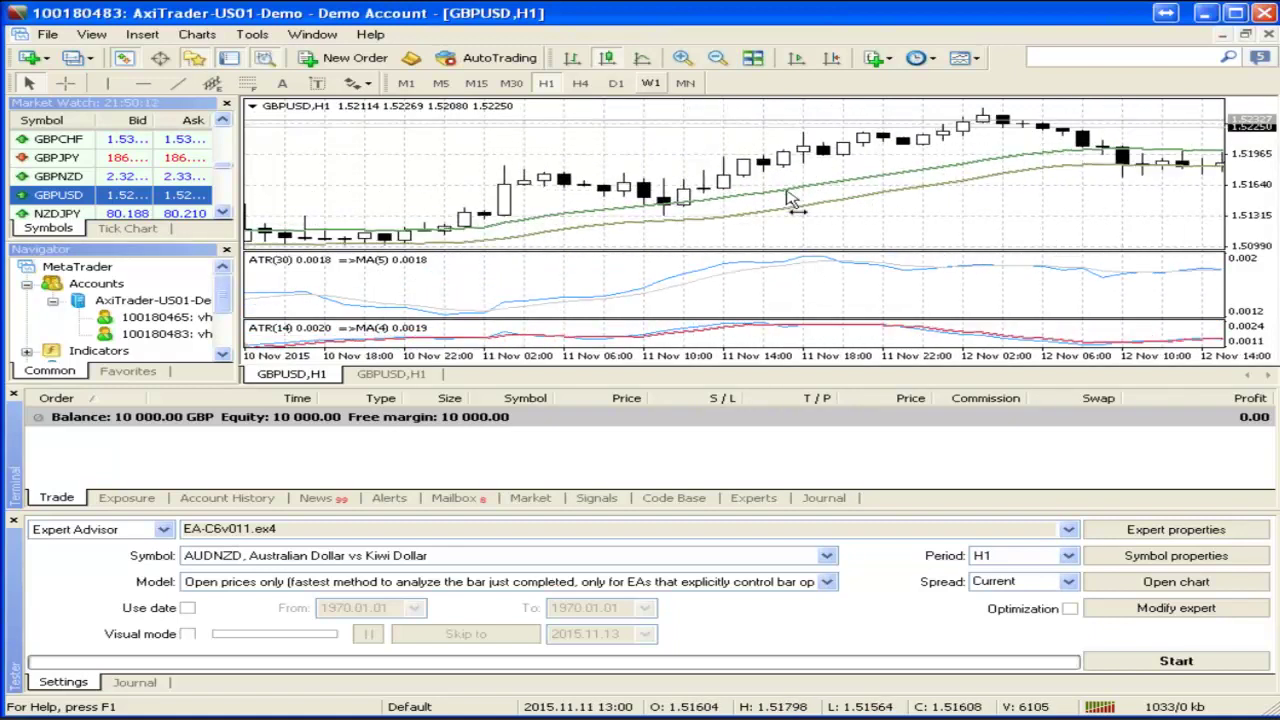
Close the Strategy Tester to enlarge the GBPUSD chart and show the candles of 10 to 12 November 2015
scroll(790, 200, up, 5)
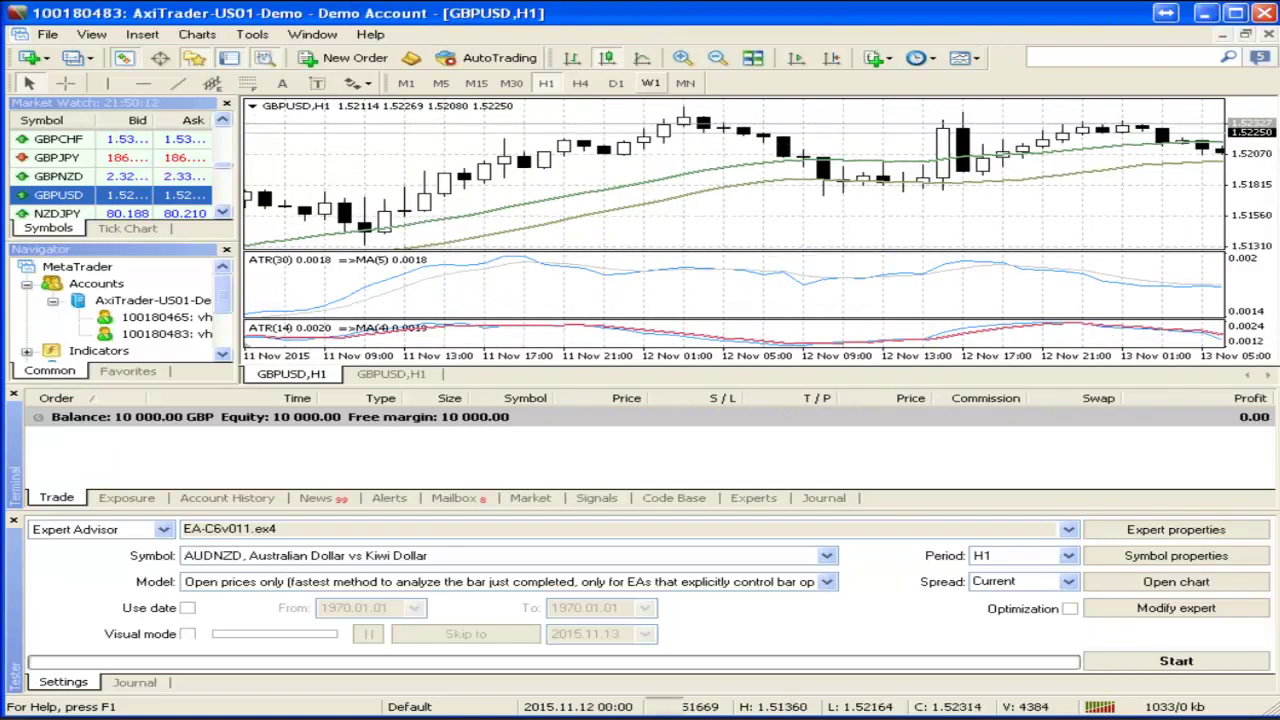
click(1207, 15)
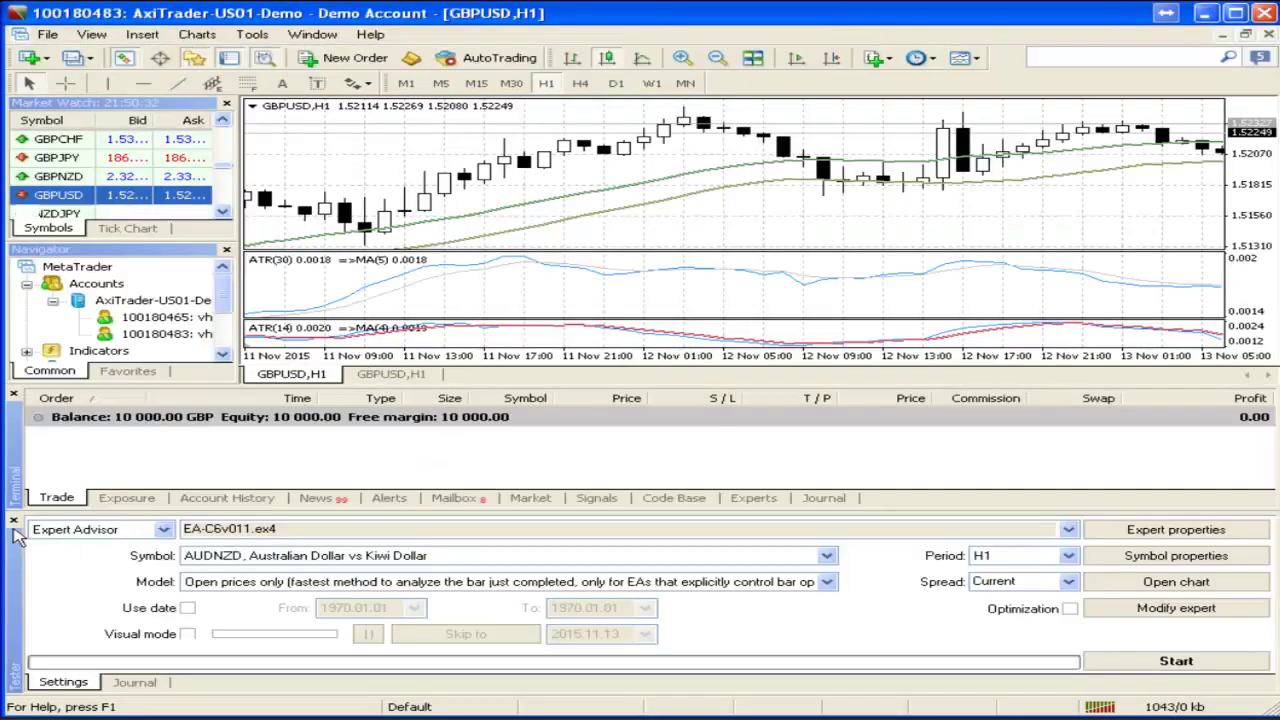
click(14, 522)
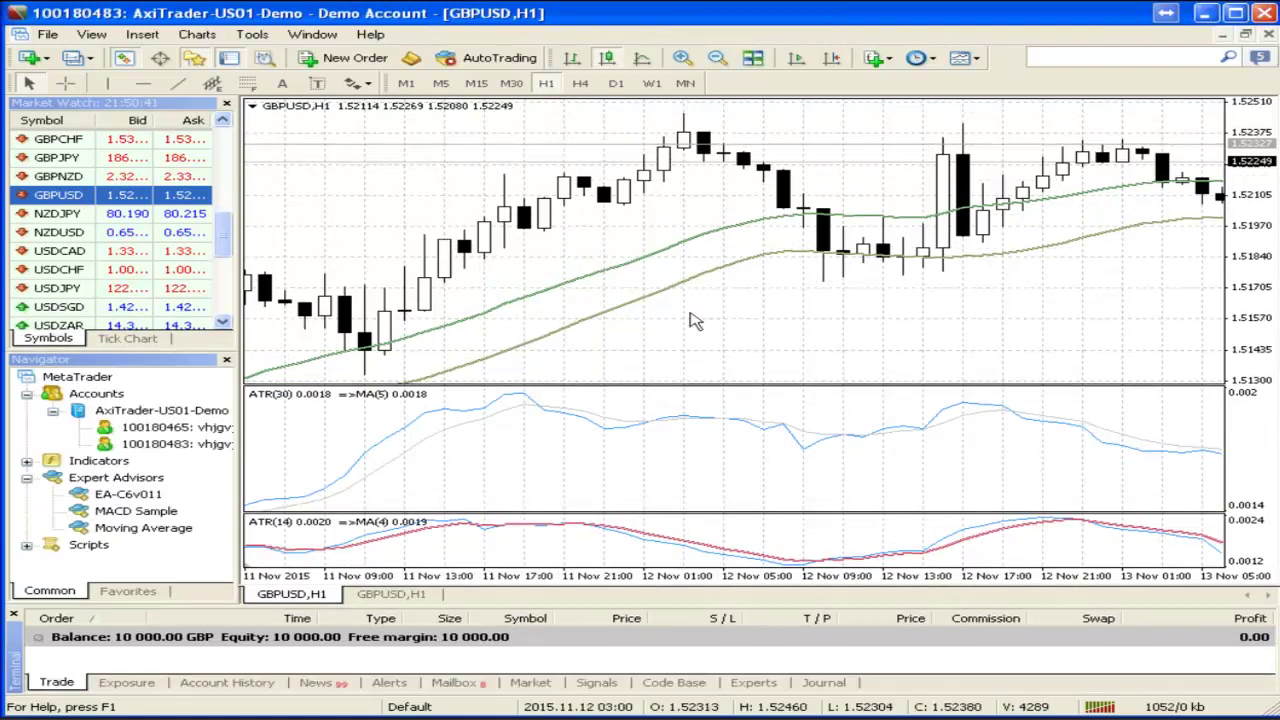
scroll(695, 320, down, 2)
mouse_move(545, 432)
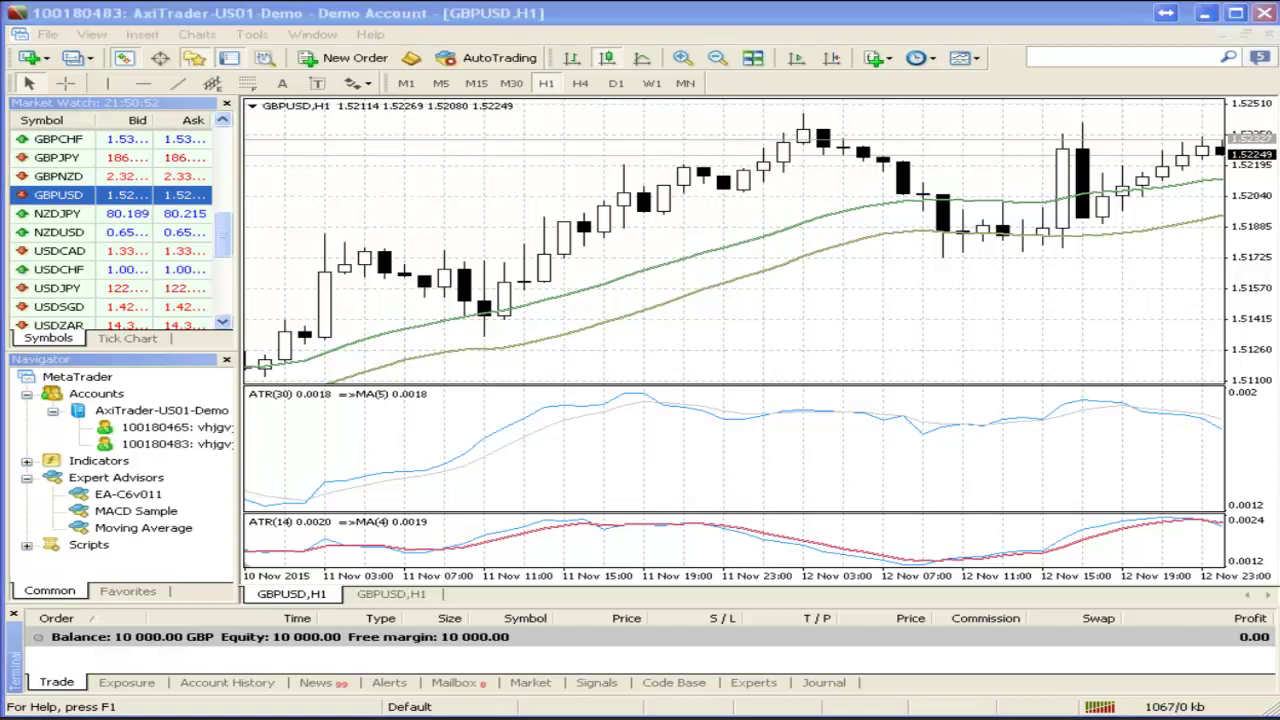
mouse_move(266, 374)
mouse_down()
mouse_move(252, 404)
mouse_move(268, 408)
mouse_move(420, 397)
mouse_move(300, 380)
mouse_move(245, 396)
mouse_move(378, 408)
mouse_up()
key(e)
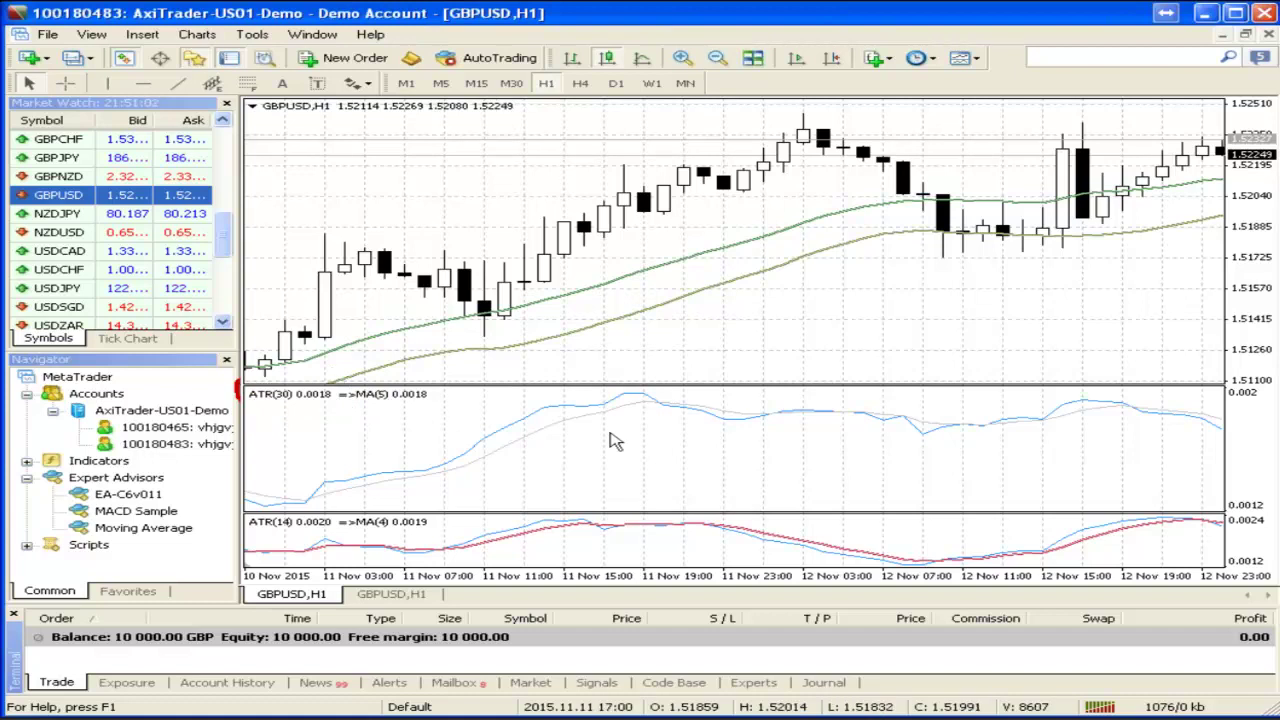
Examine the 11 November 2015 12:00 and 13:00 candles and the ATR(30) at that time with the crosshair
click(65, 83)
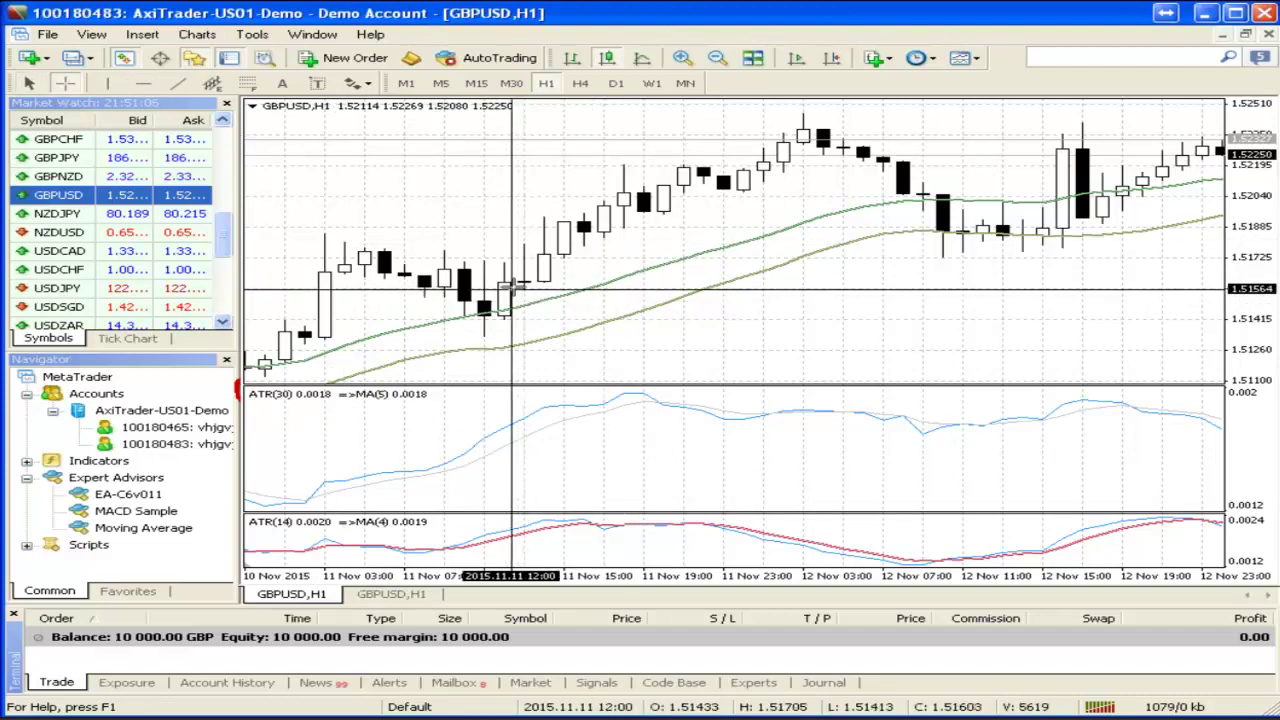
mouse_move(514, 286)
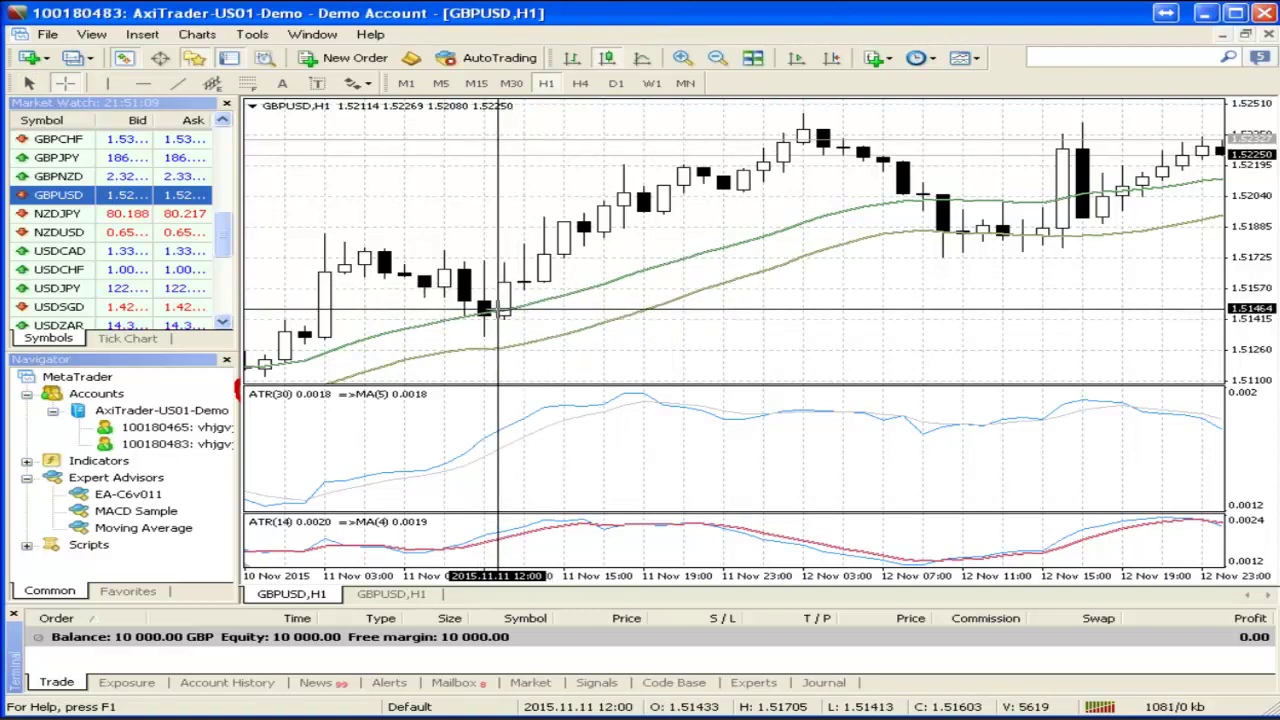
mouse_move(482, 316)
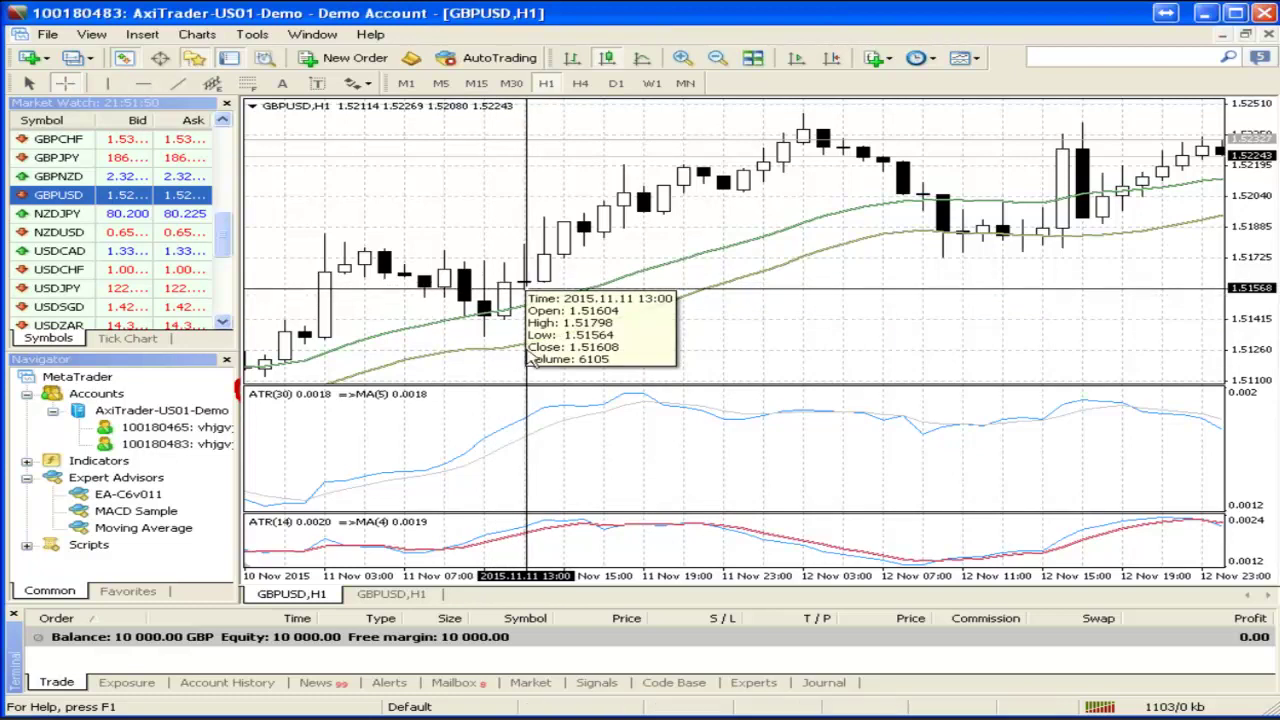
mouse_move(527, 412)
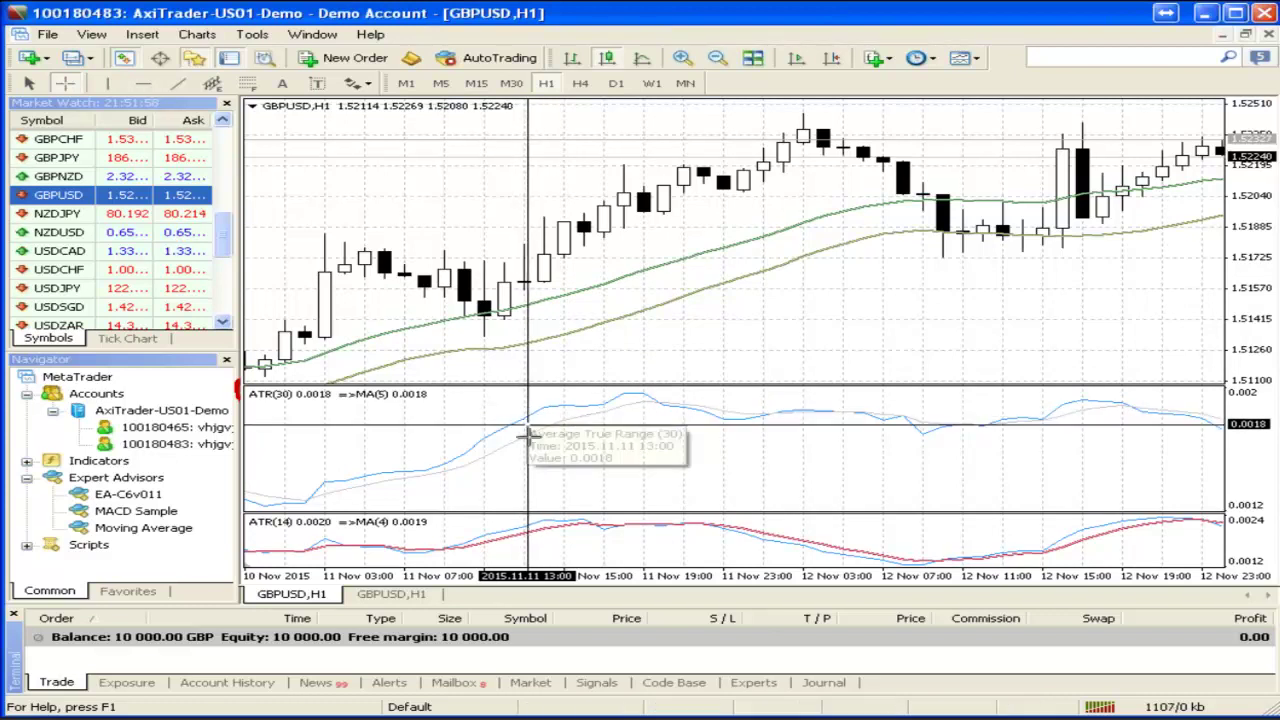
mouse_move(525, 437)
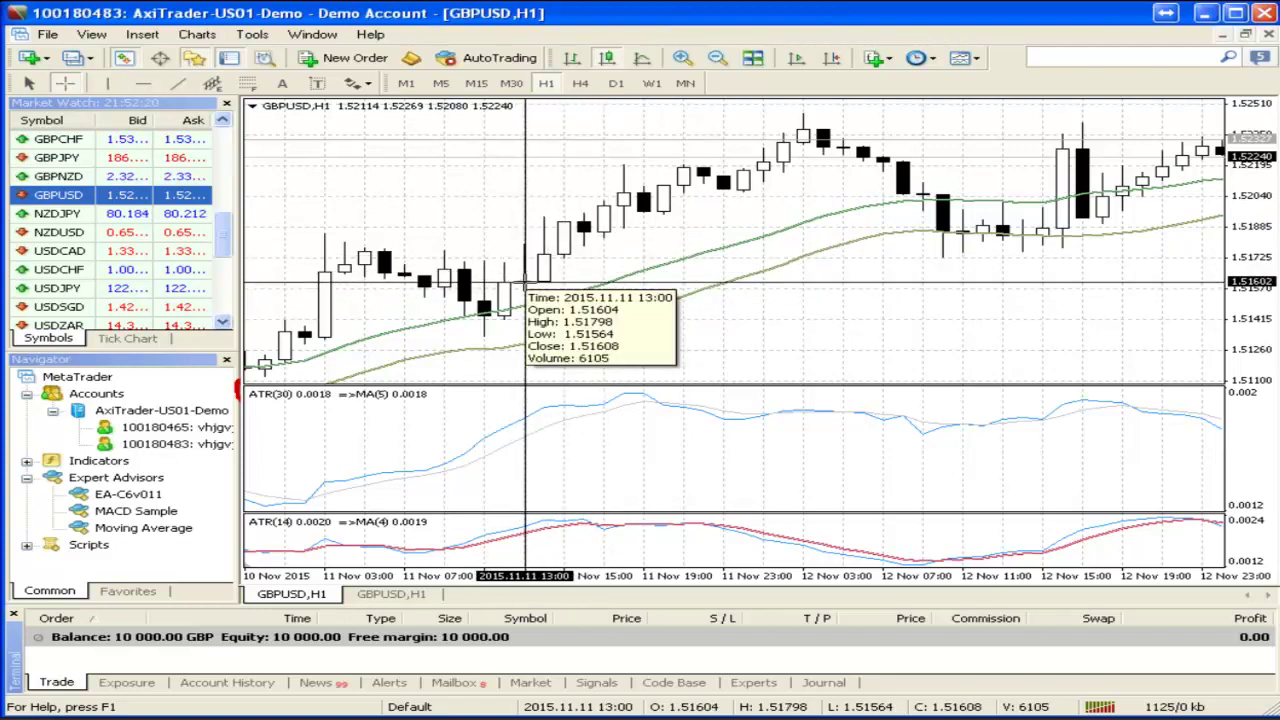
Draw a vertical line through the 11 November 2015 13:00 candle and set its colour to Blue
click(112, 85)
click(523, 277)
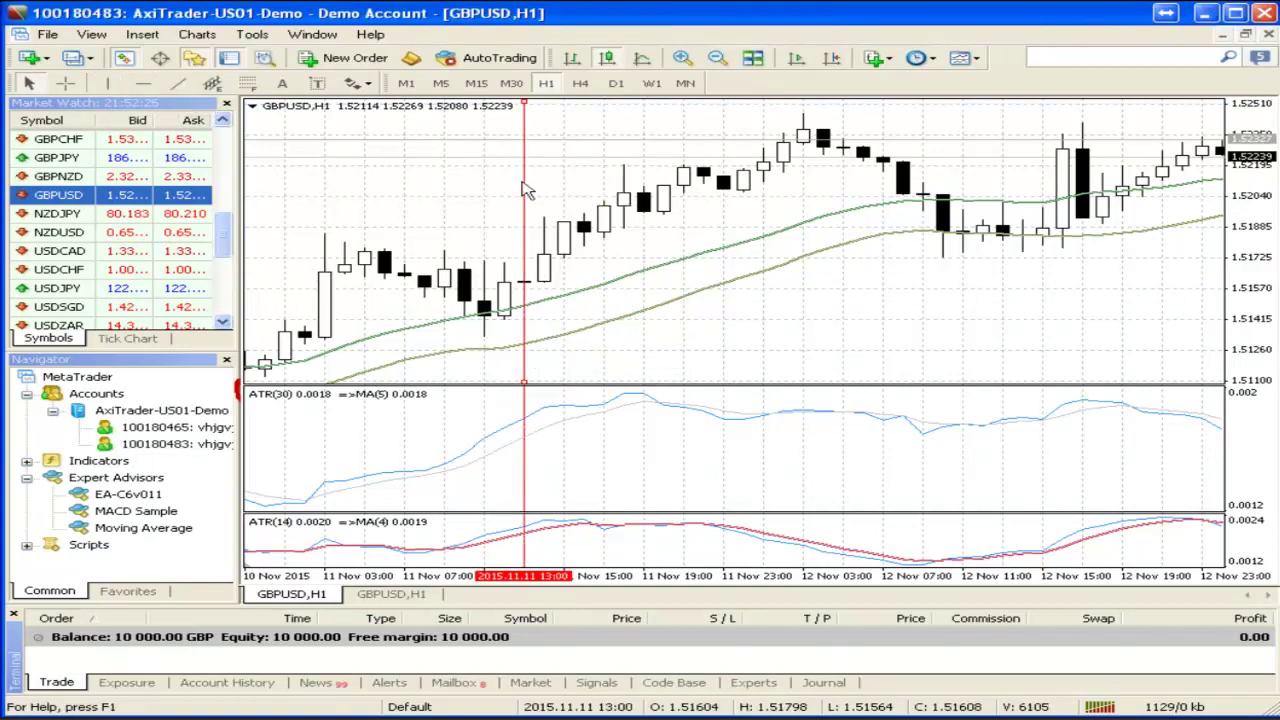
right_click(522, 185)
click(585, 194)
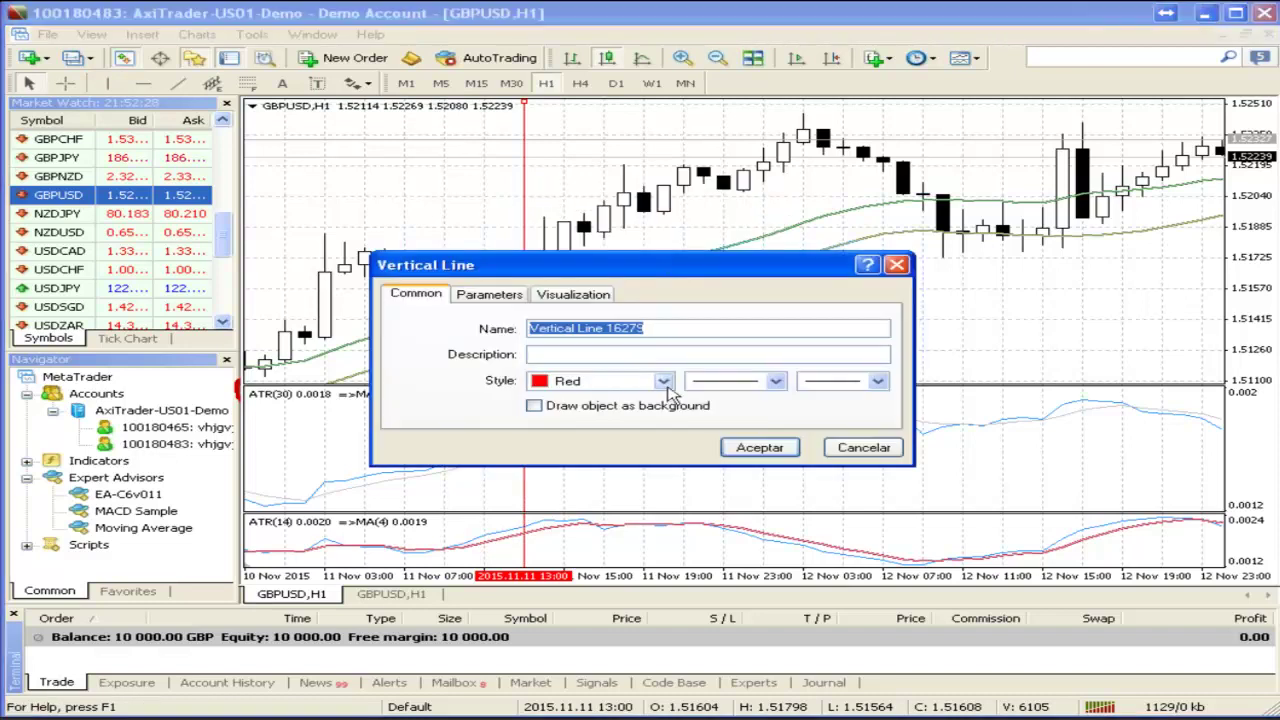
click(665, 385)
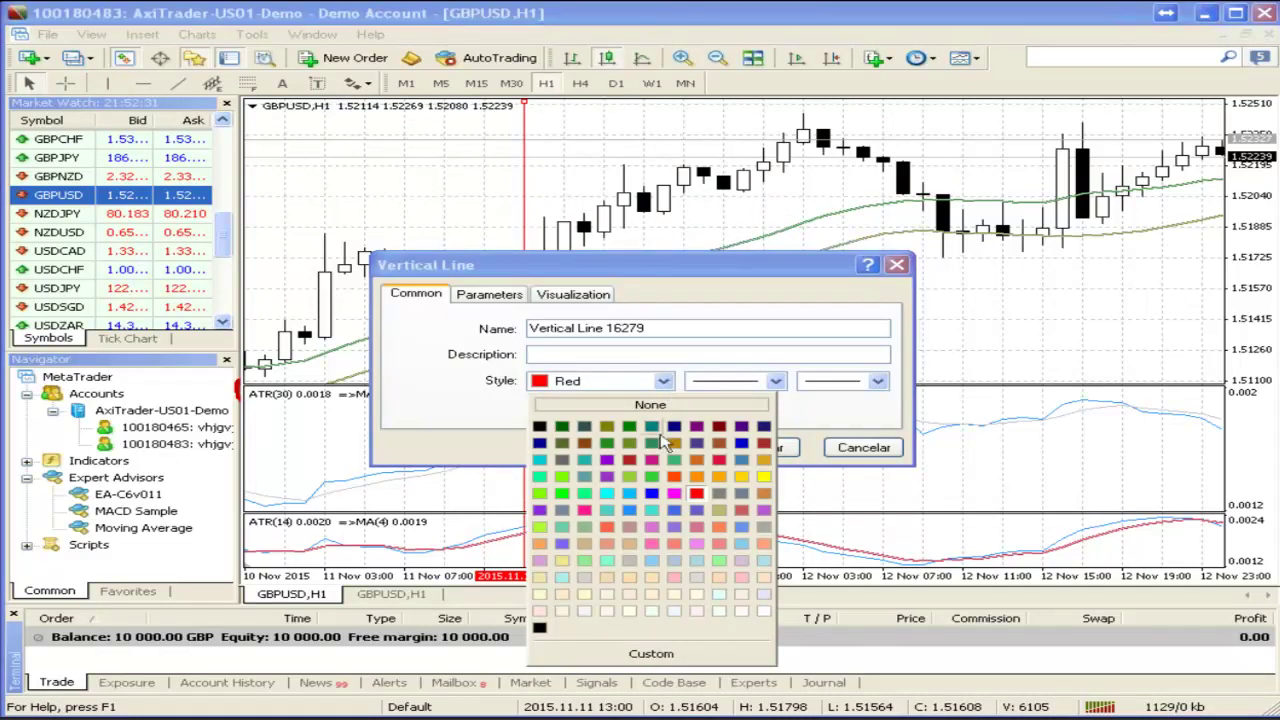
click(652, 497)
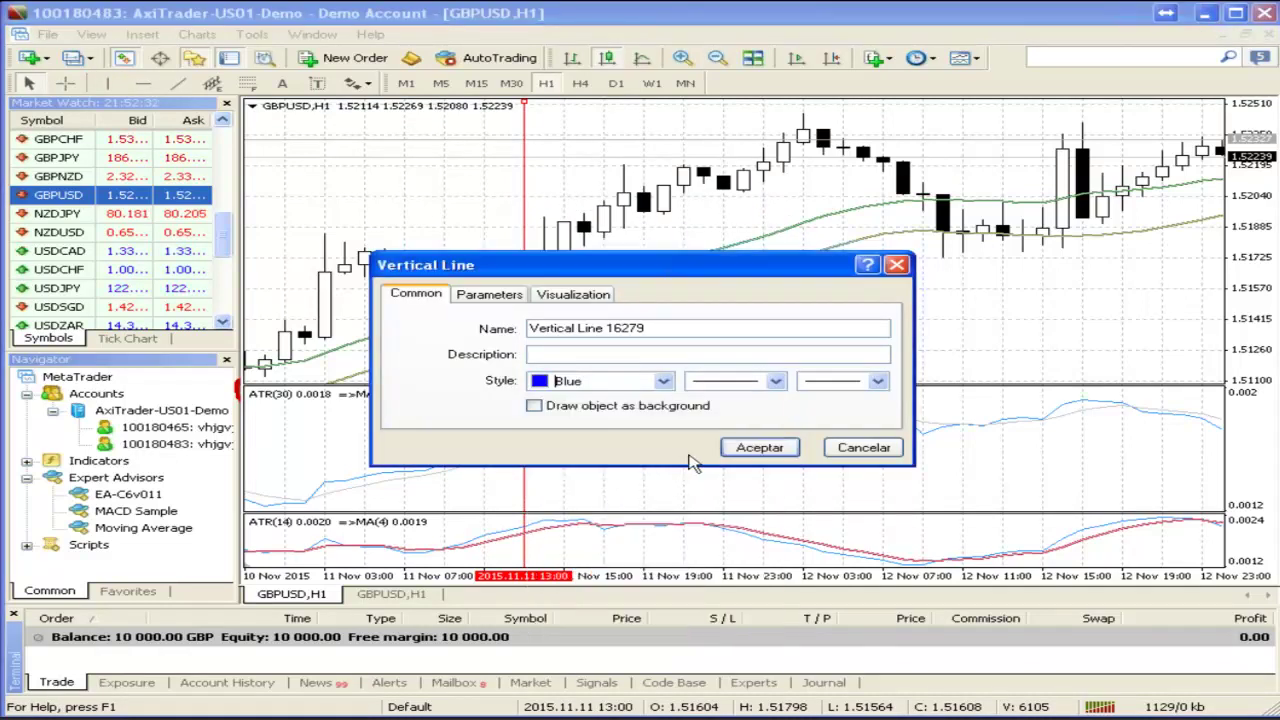
click(757, 448)
Draw a horizontal line at 1.51600, level with the 13:00 candle, and set its colour to Blue
click(143, 83)
click(480, 284)
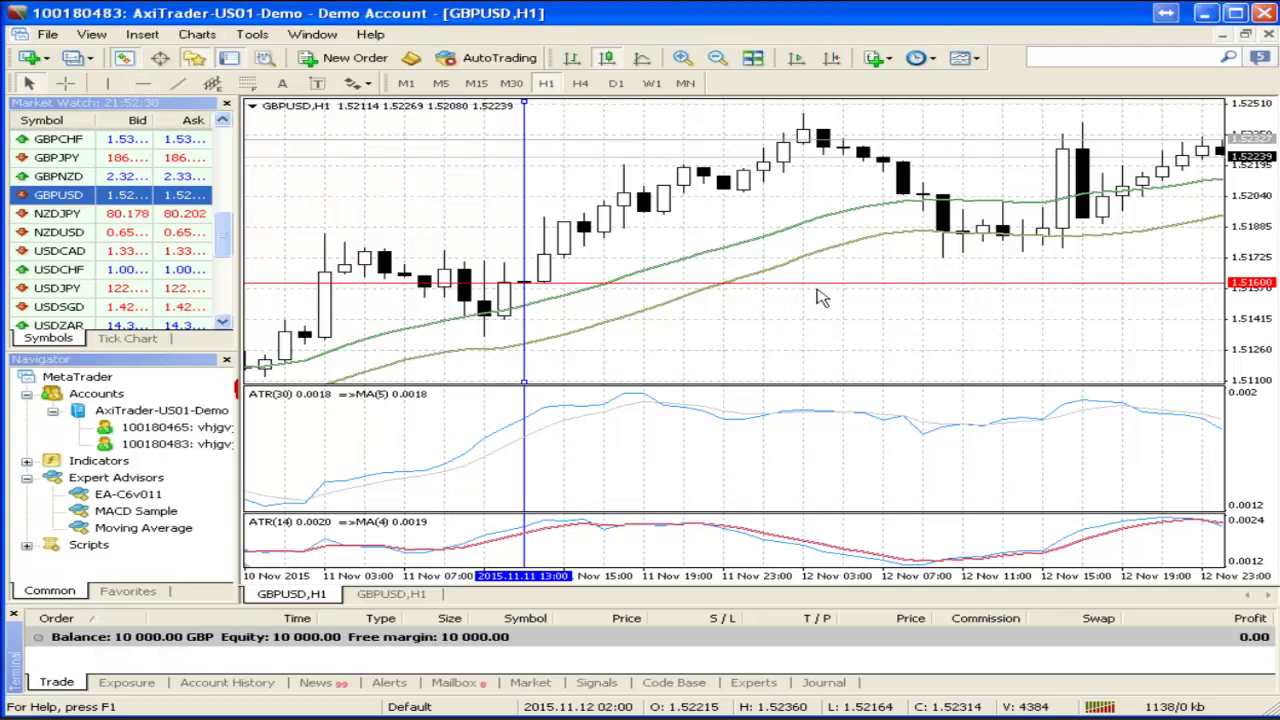
right_click(785, 286)
click(837, 294)
click(664, 382)
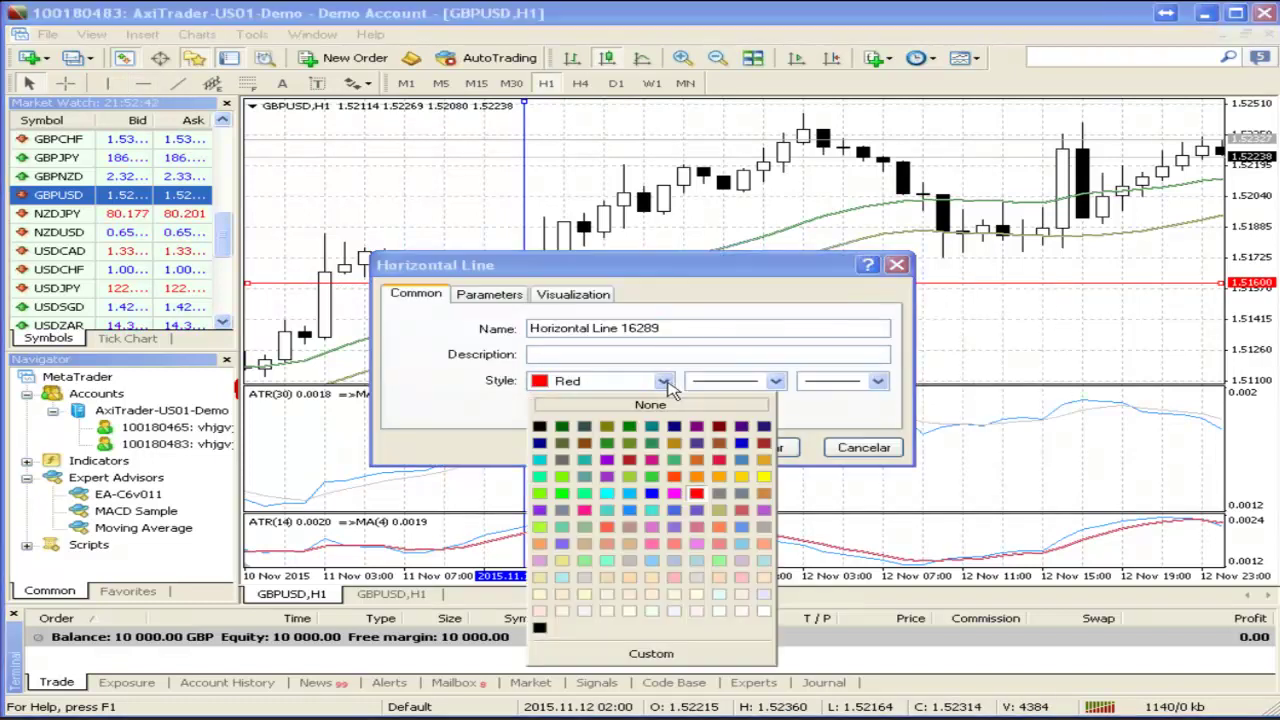
click(651, 493)
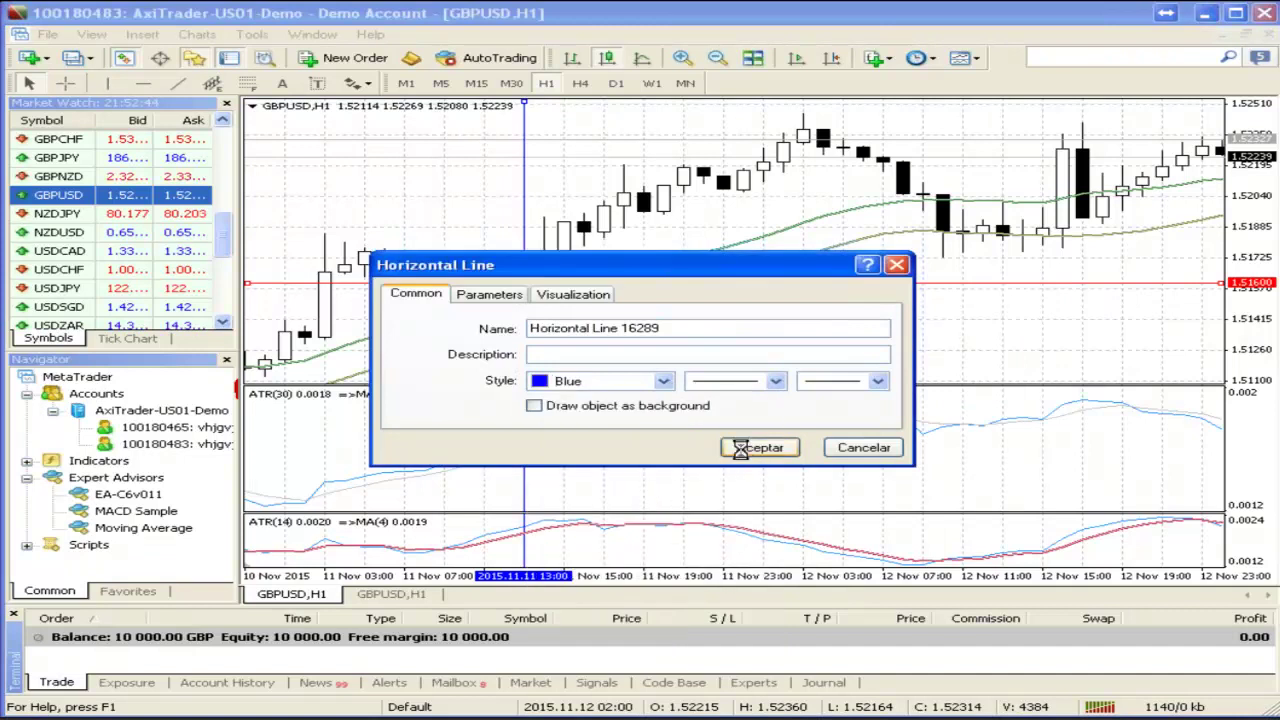
click(750, 448)
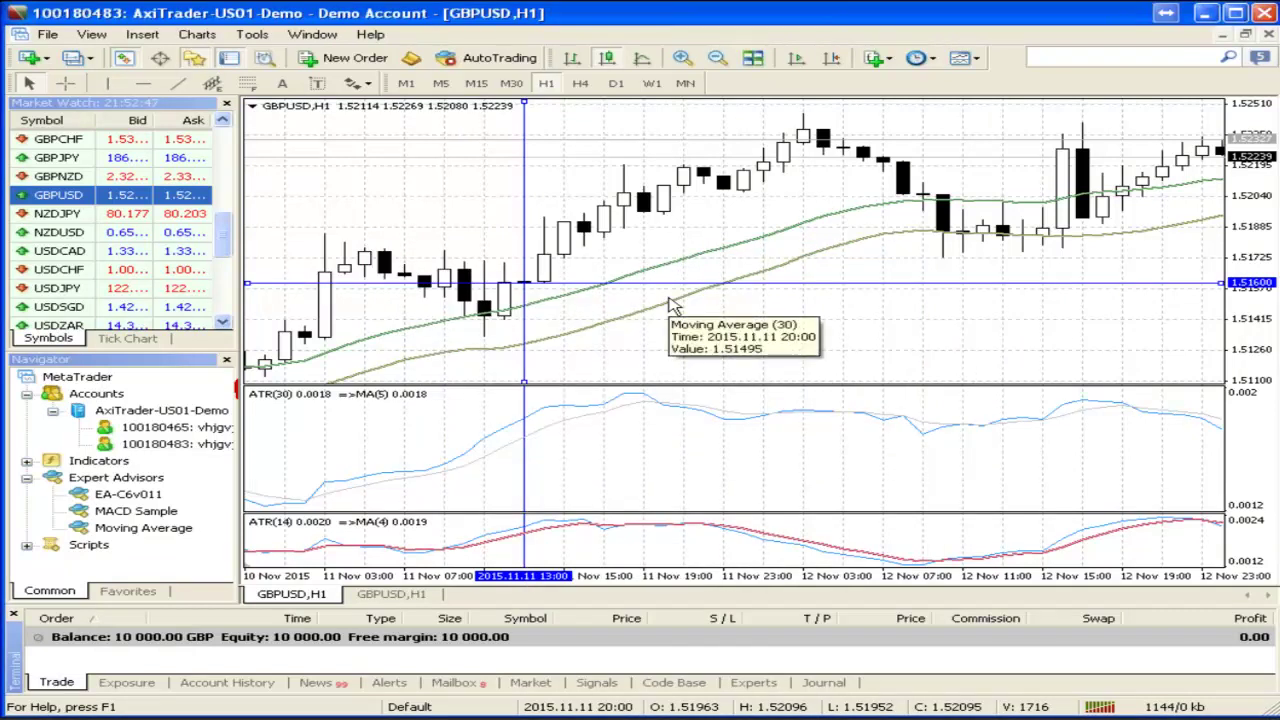
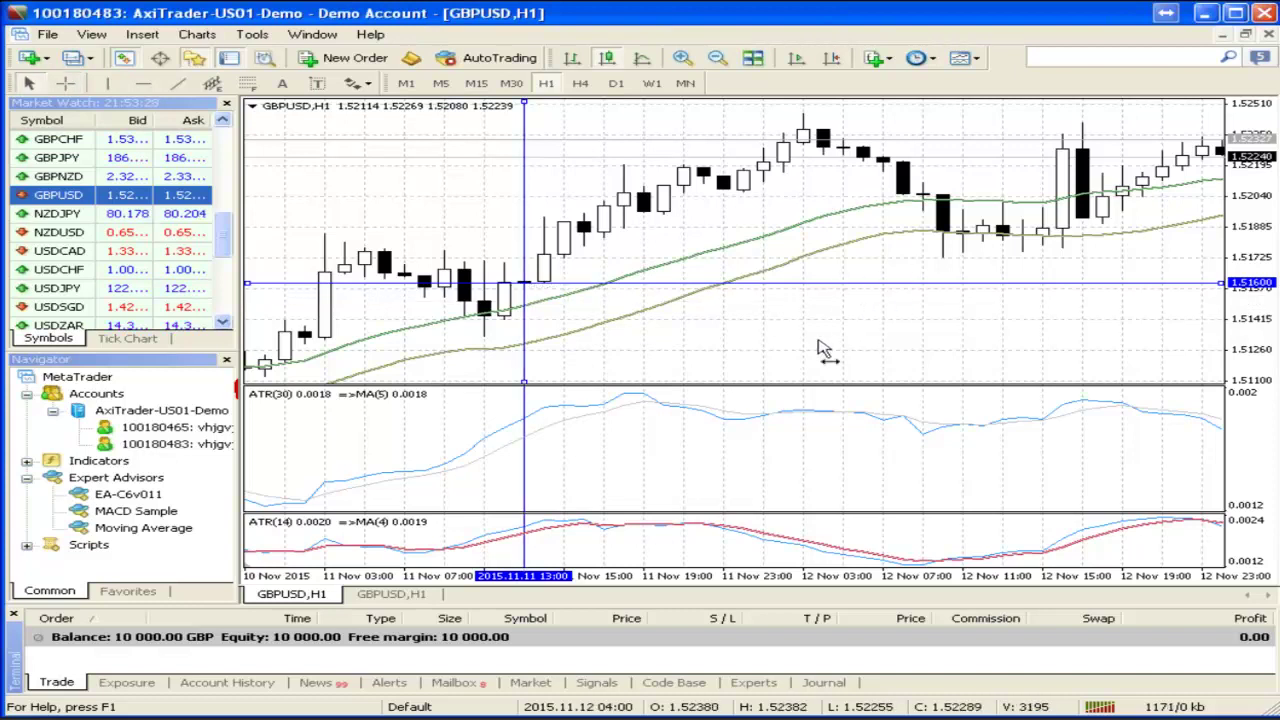
Measure the distance from the open of the 5 November 2015 15:00 candle up to the moving average channel with the crosshair
scroll(818, 347, down, 8)
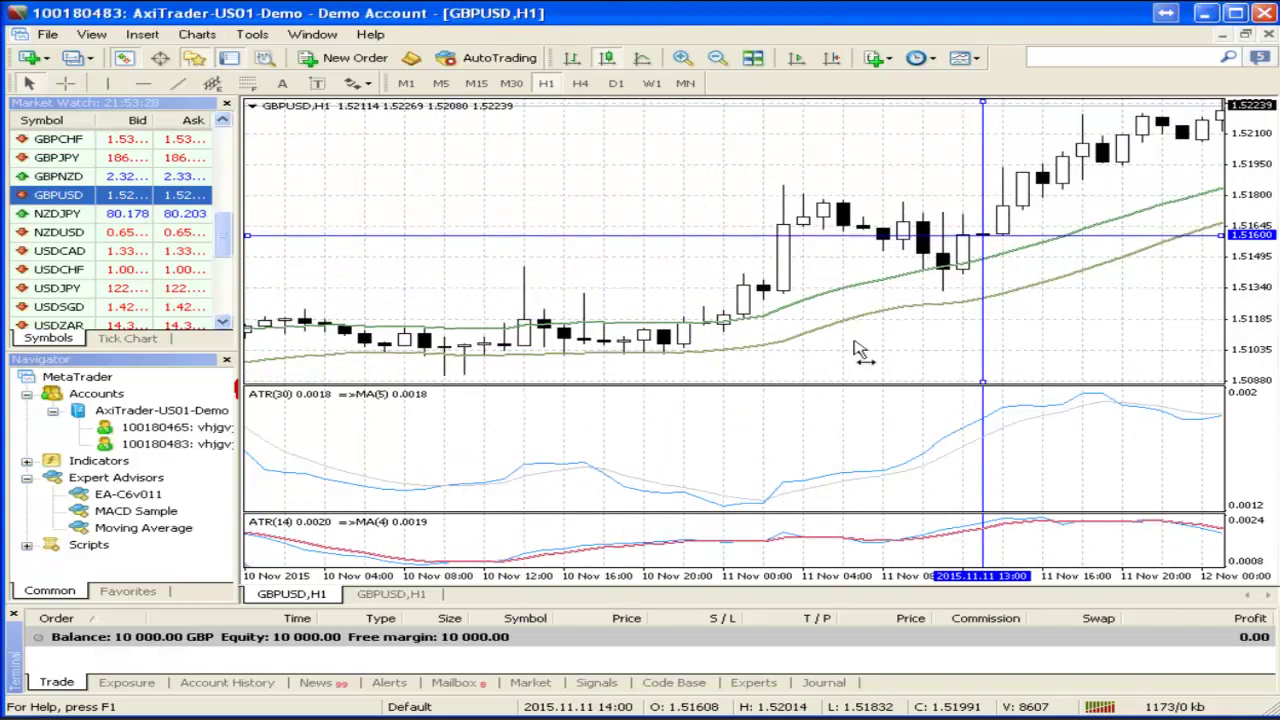
scroll(860, 349, down, 2)
scroll(870, 349, down, 4)
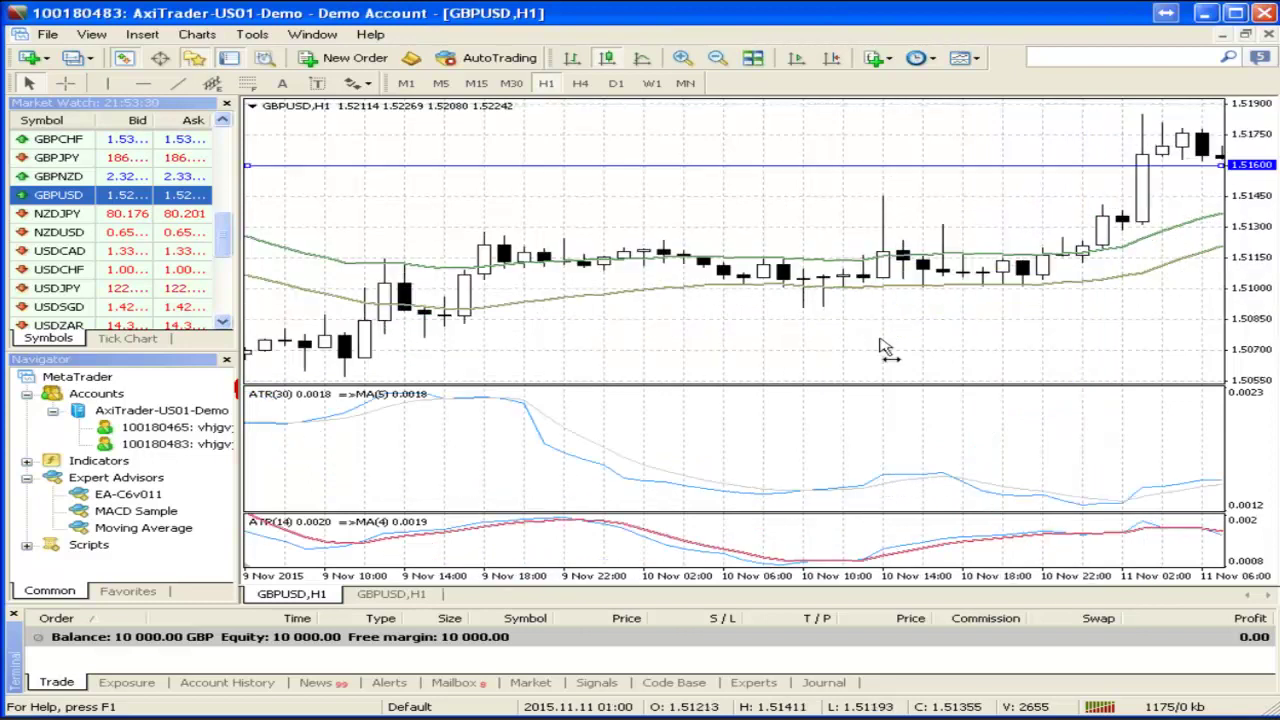
scroll(900, 347, down, 2)
scroll(923, 346, down, 13)
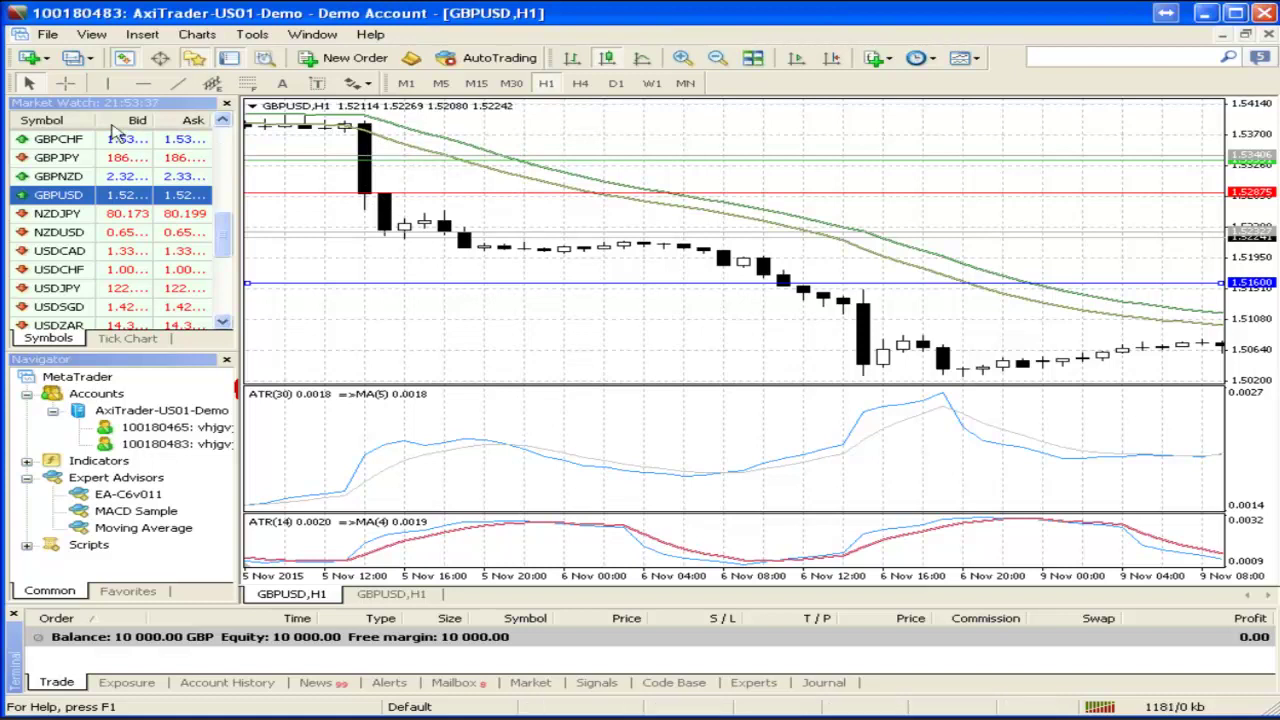
click(65, 84)
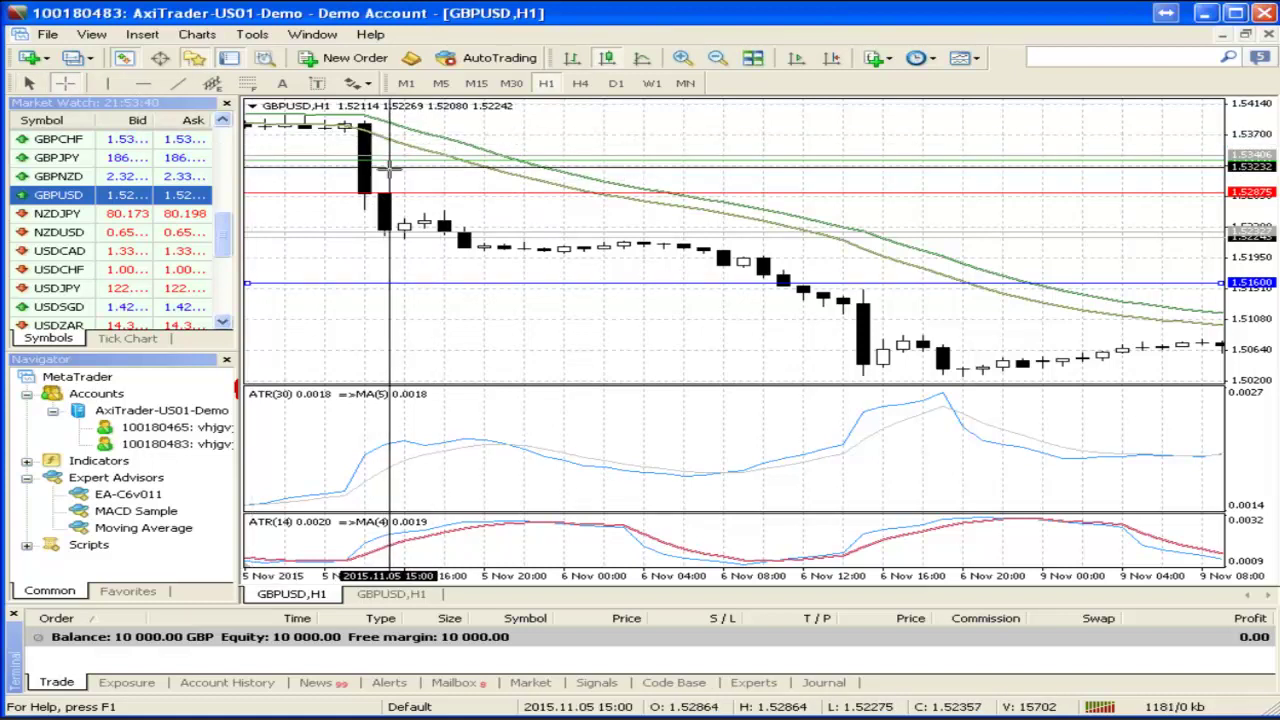
drag(386, 196, 386, 141)
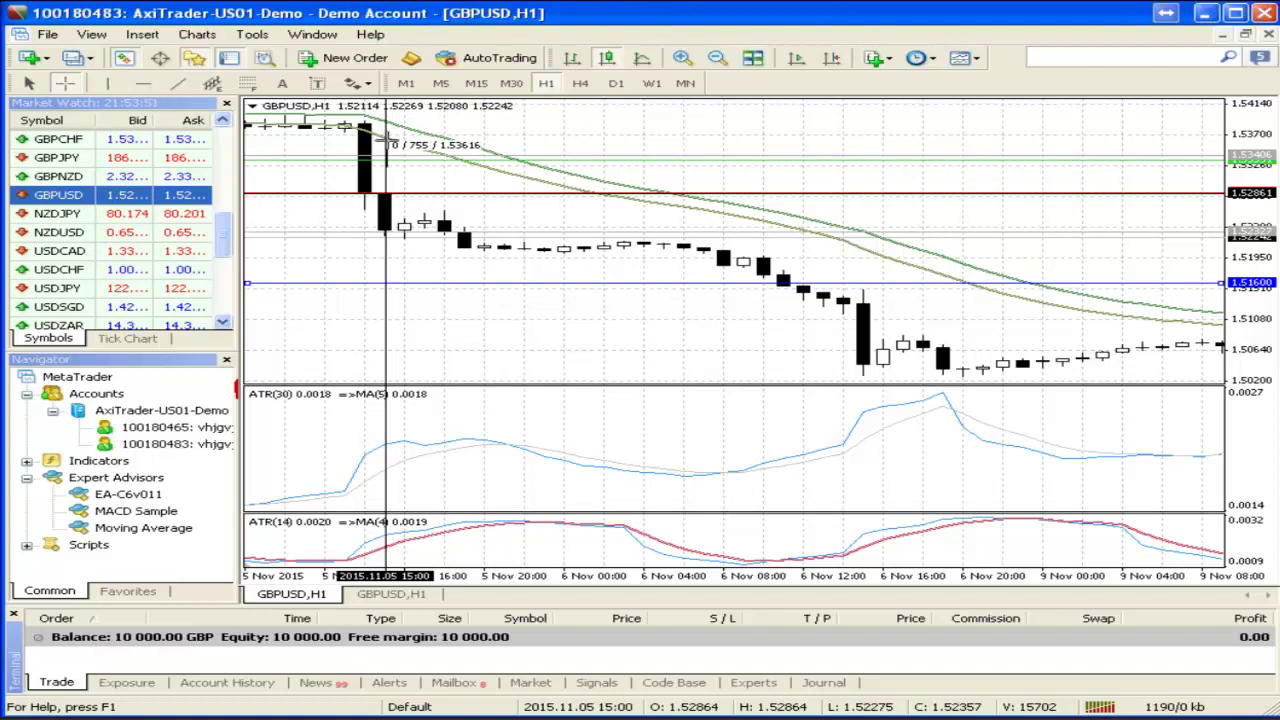
drag(386, 141, 390, 141)
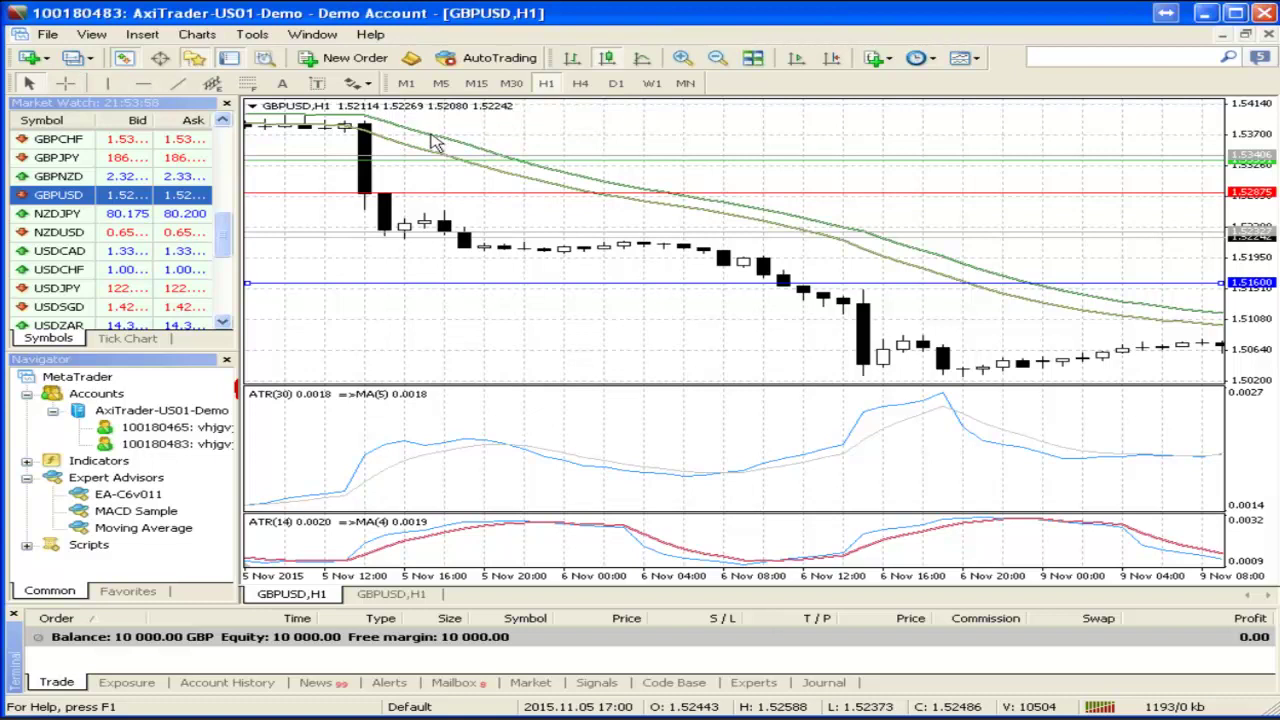
mouse_move(432, 138)
mouse_move(618, 108)
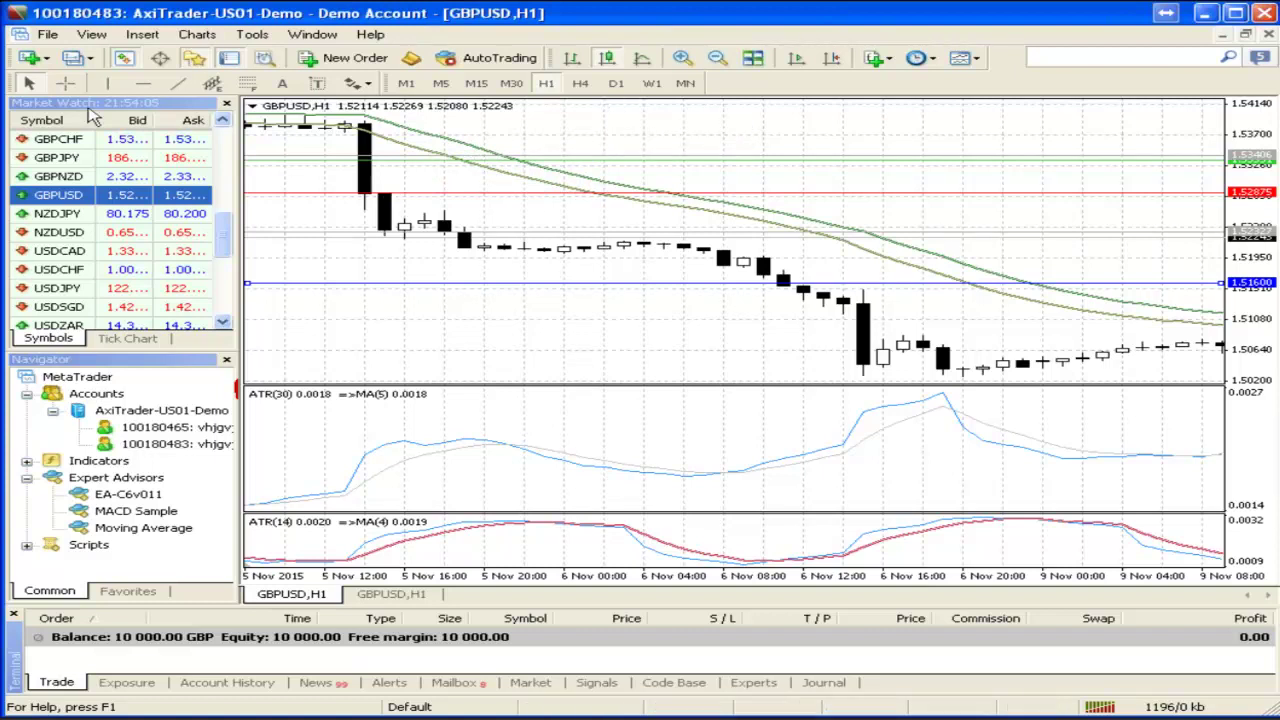
click(64, 83)
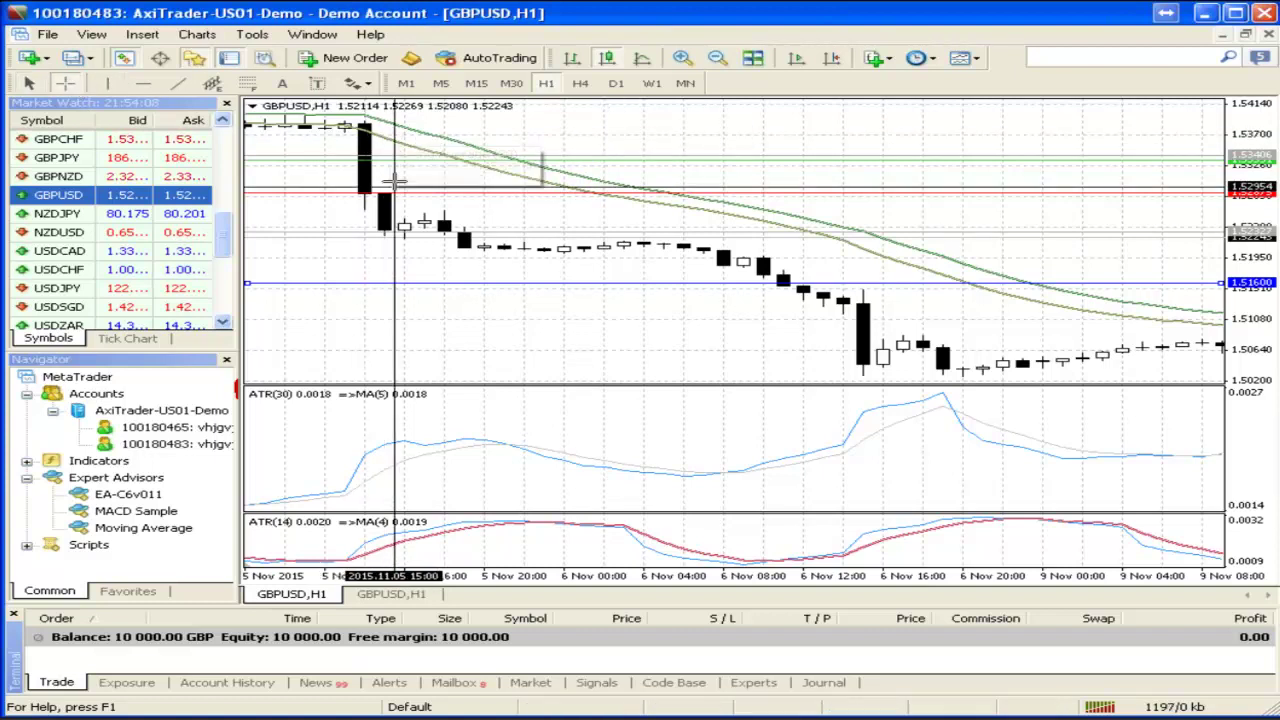
drag(388, 197, 390, 145)
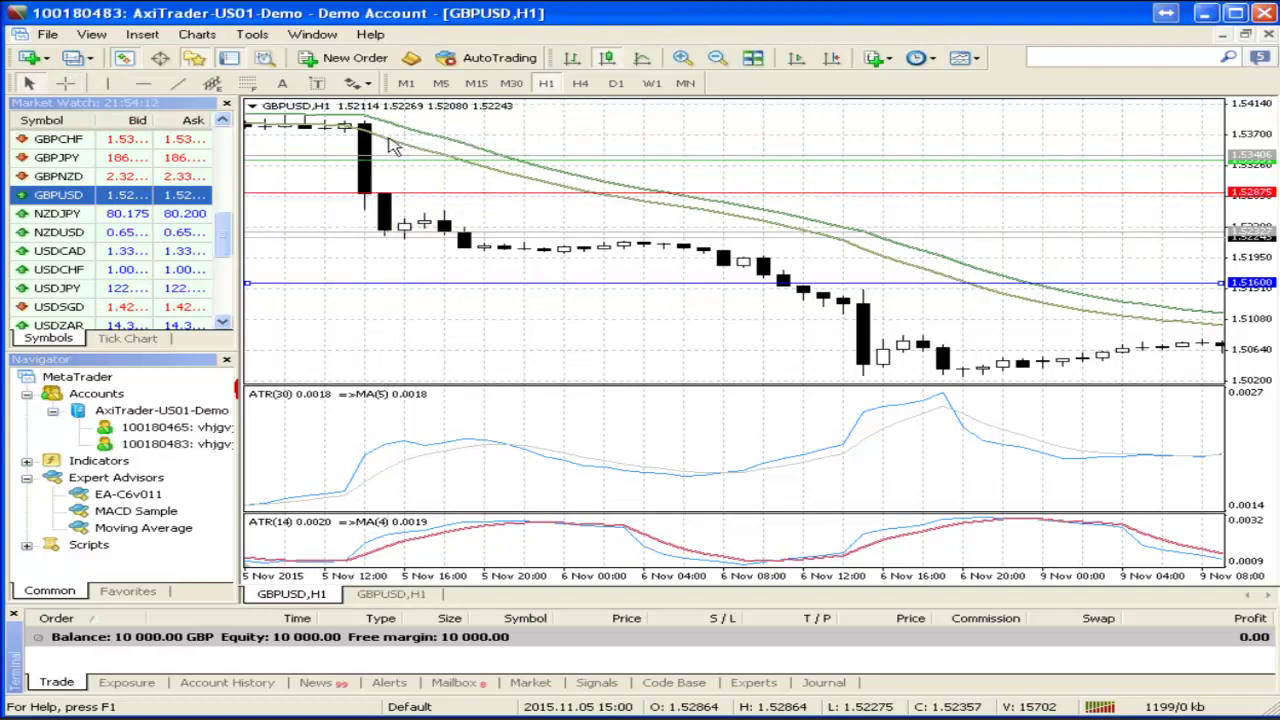
Examine the upward move from the blue lines at 11 November 2015 13:00 to the 12 November high with the crosshair
scroll(757, 135, down, 2)
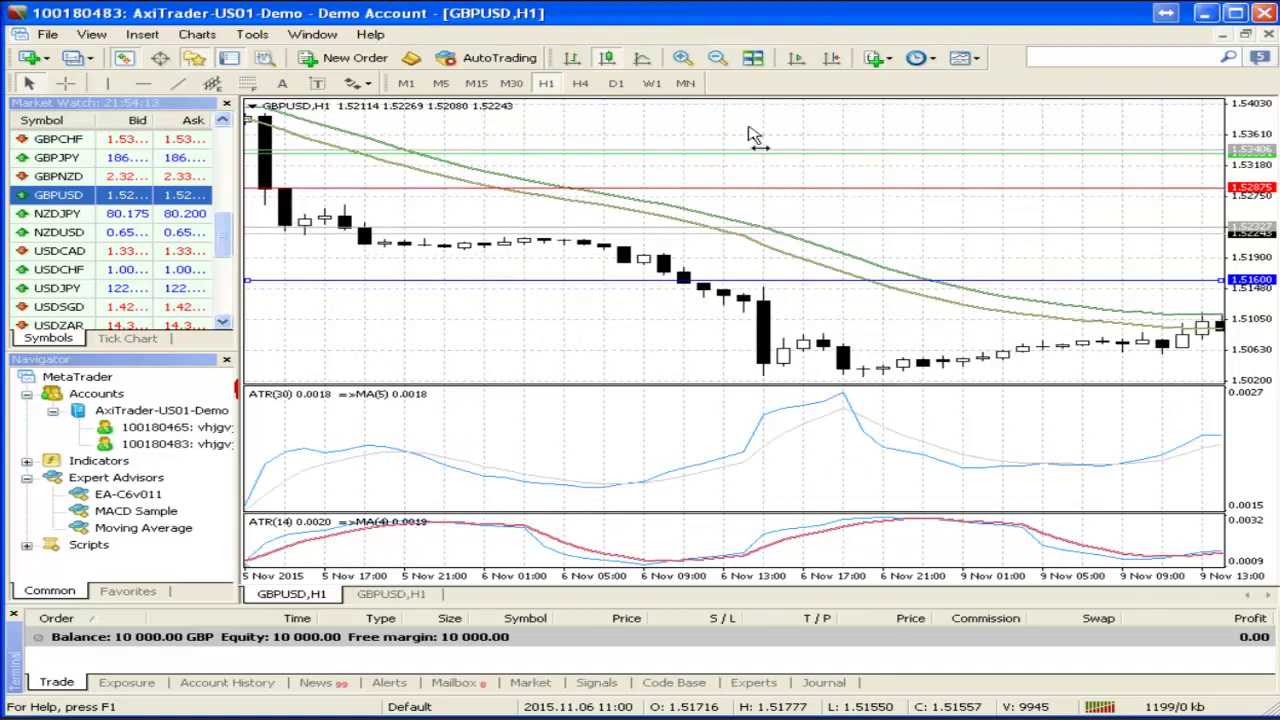
scroll(750, 132, down, 15)
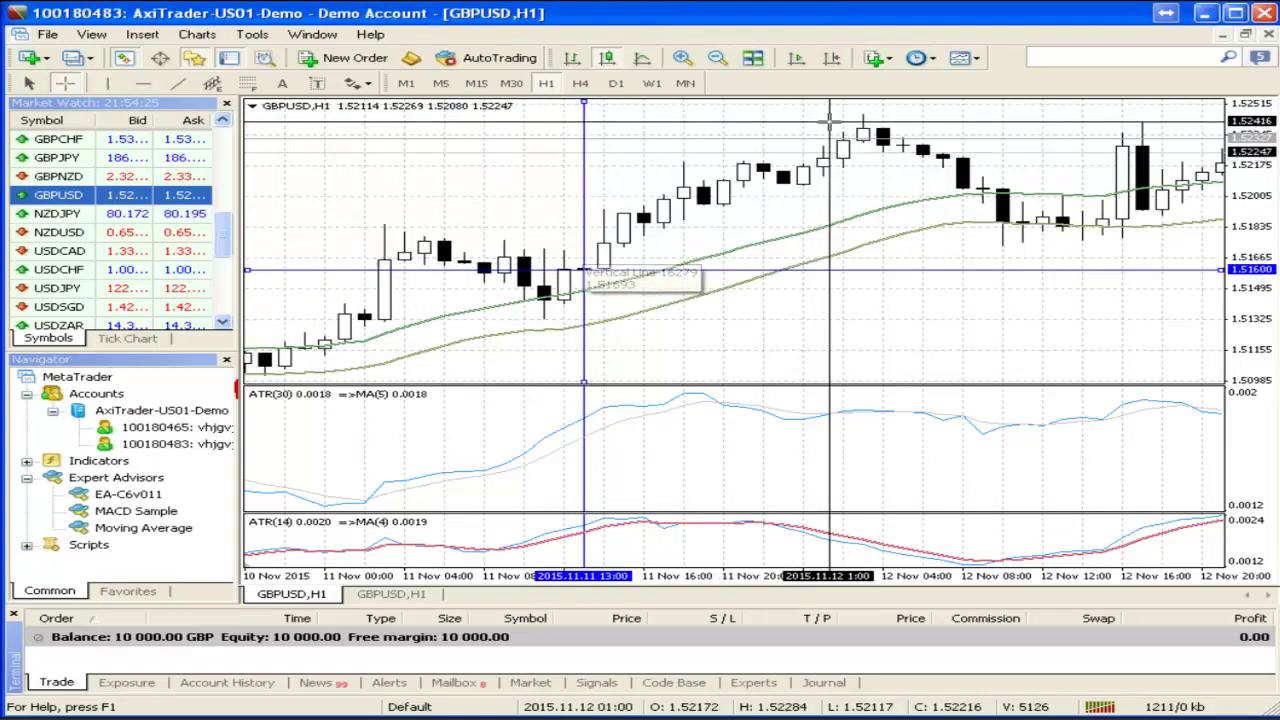
drag(386, 180, 510, 180)
Compare the 5 November 2015 15:00 candle's distance from the channel with that of the candle marked at 11 November 13:00
scroll(508, 180, down, 10)
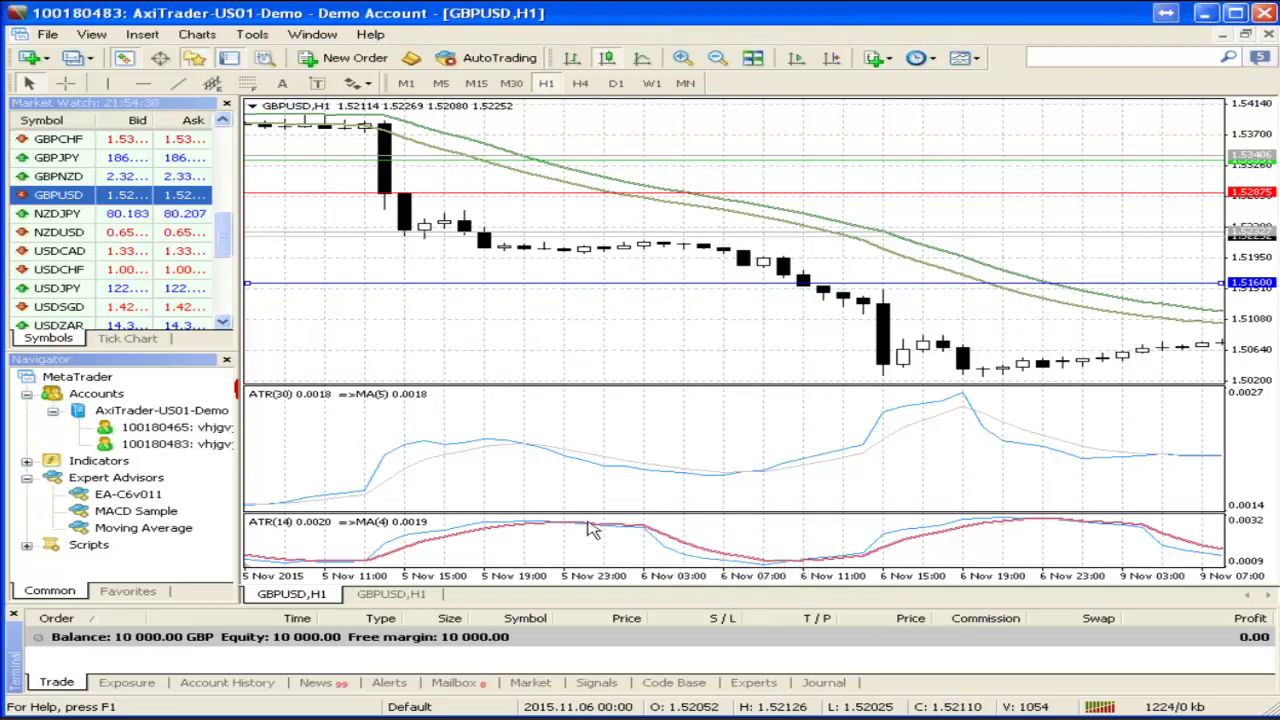
click(65, 83)
drag(399, 192, 590, 256)
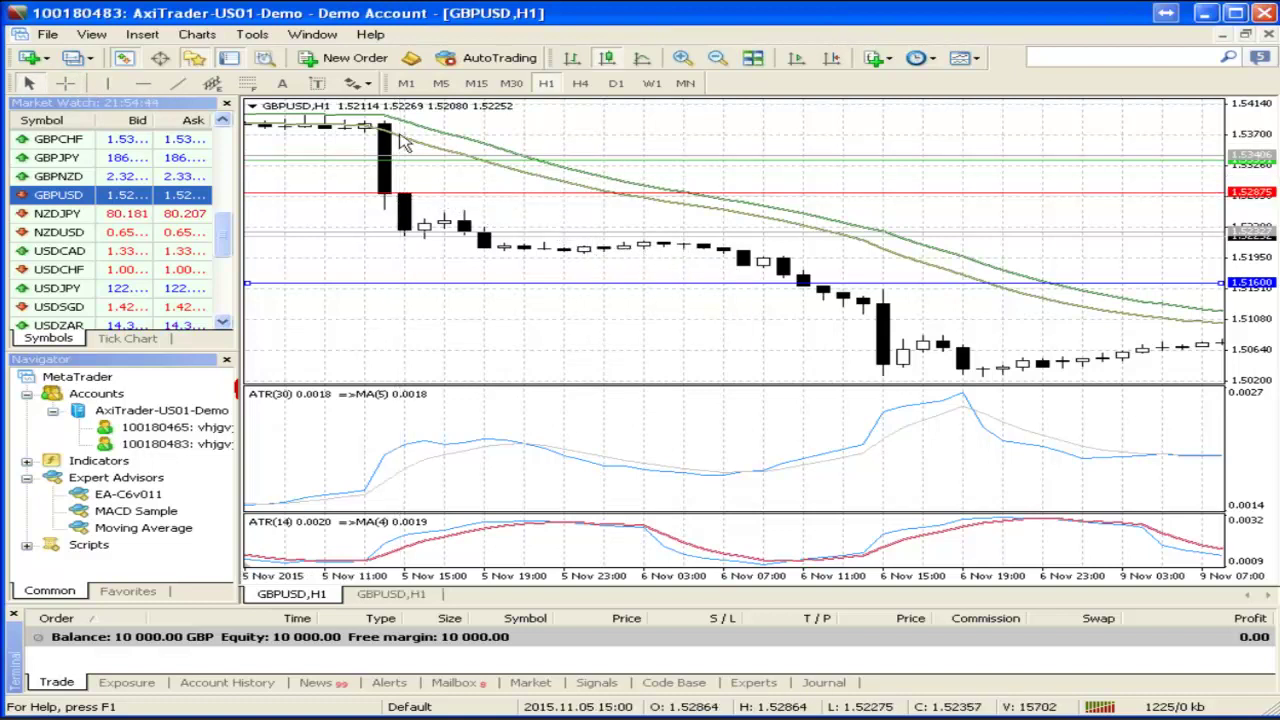
mouse_move(405, 172)
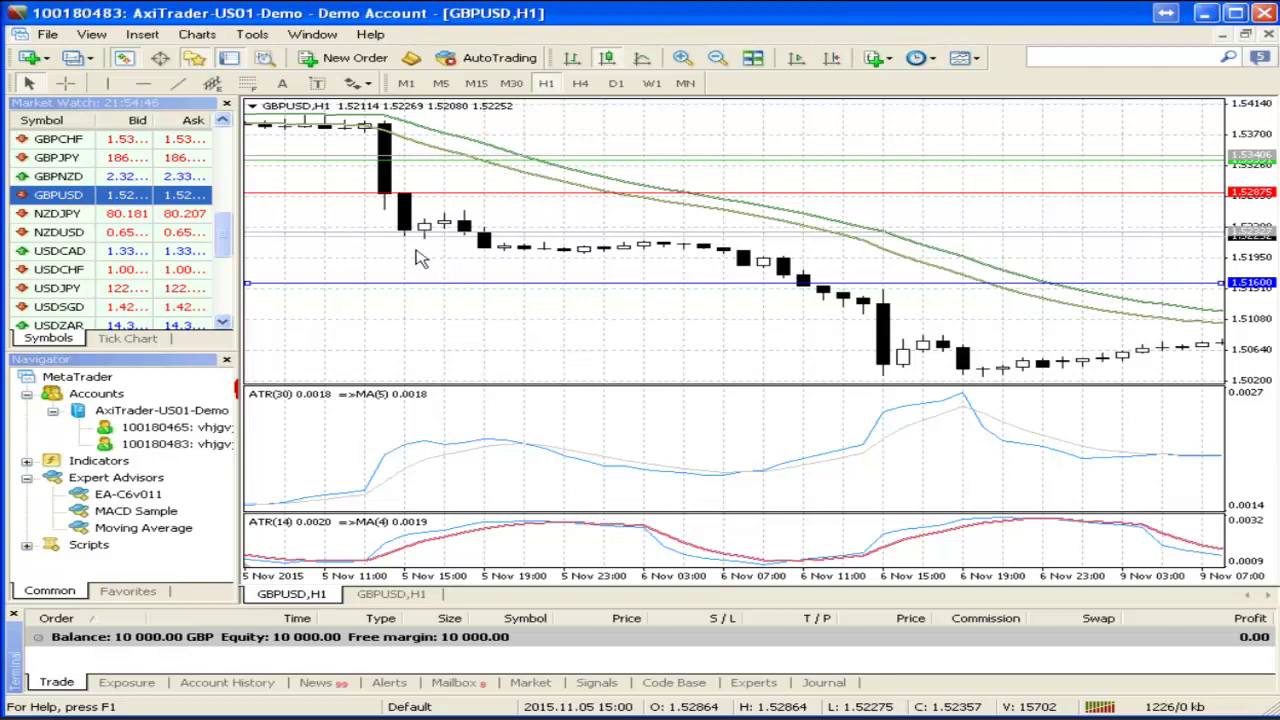
scroll(758, 132, down, 10)
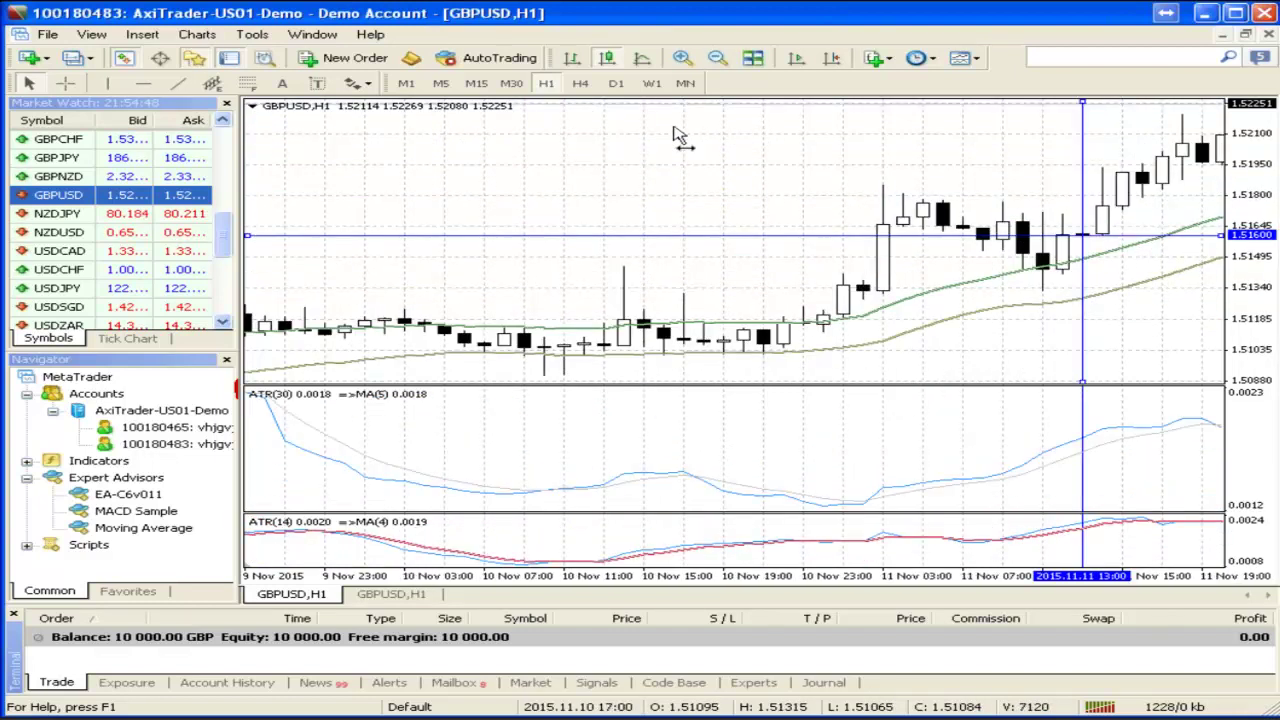
scroll(660, 136, down, 5)
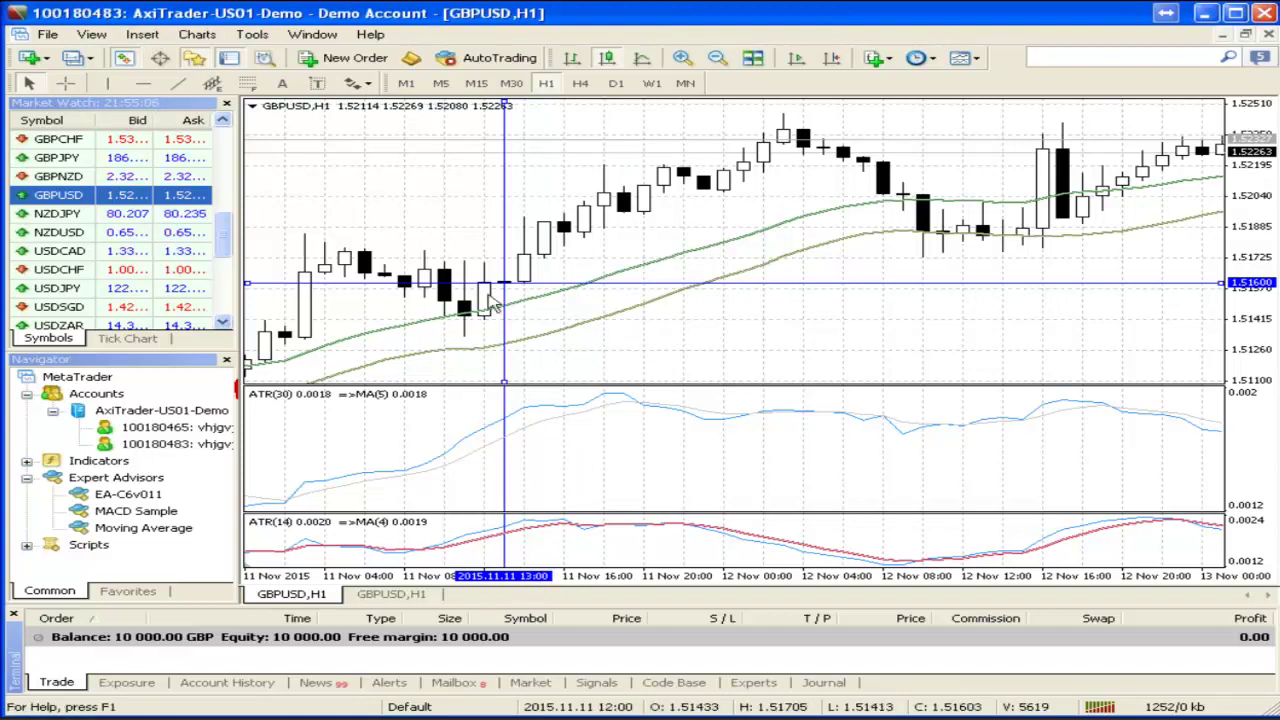
Inspect the entry candle at 11 November 2015 13:00 and the candles just after it with the crosshair
mouse_move(505, 290)
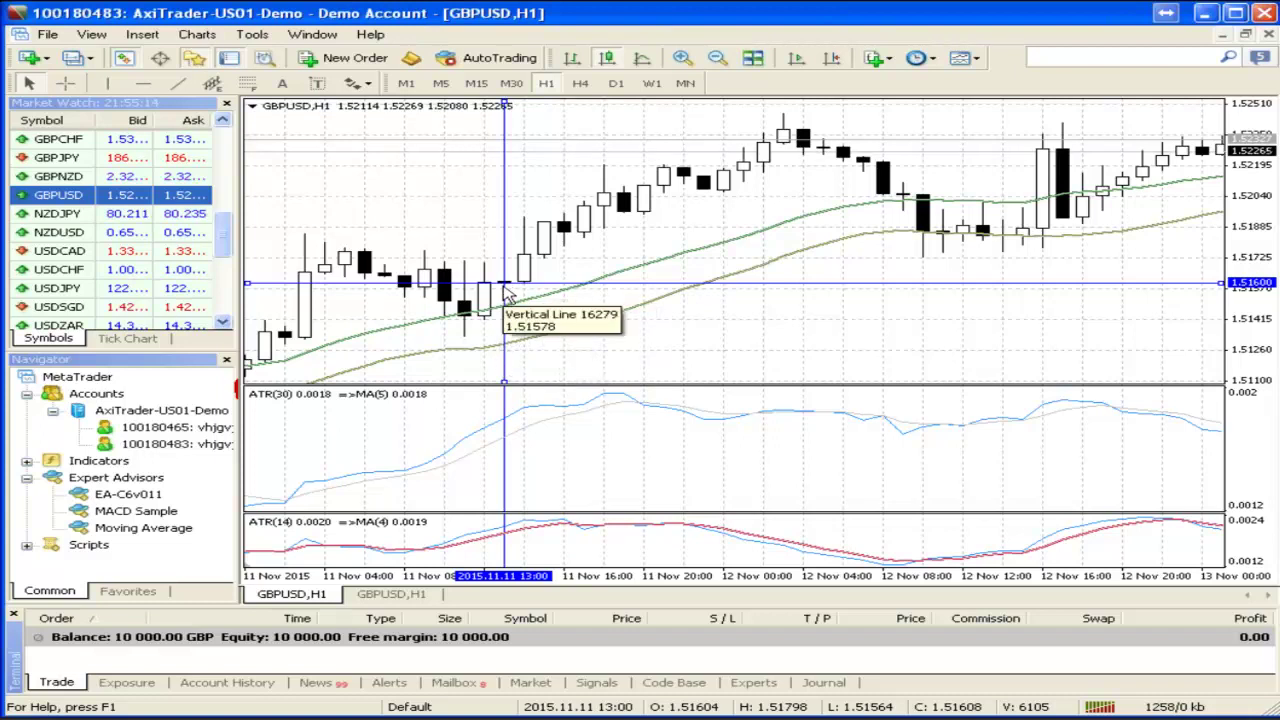
click(64, 85)
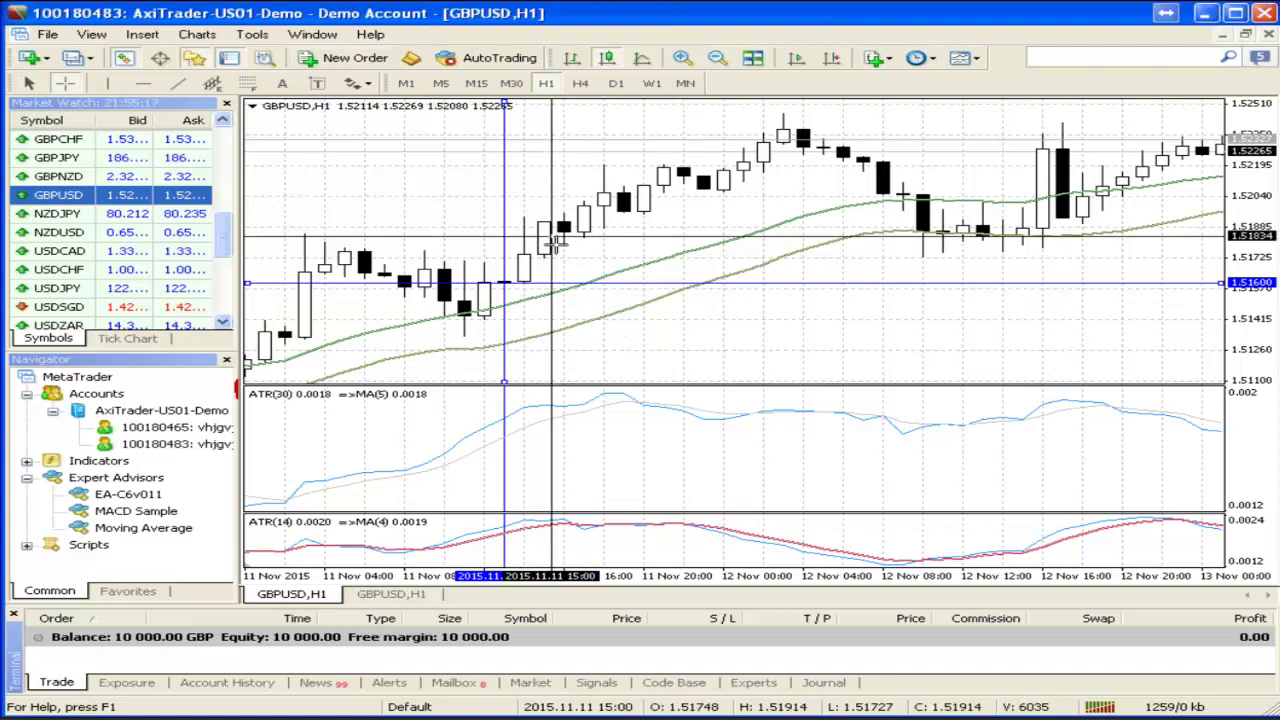
mouse_move(505, 415)
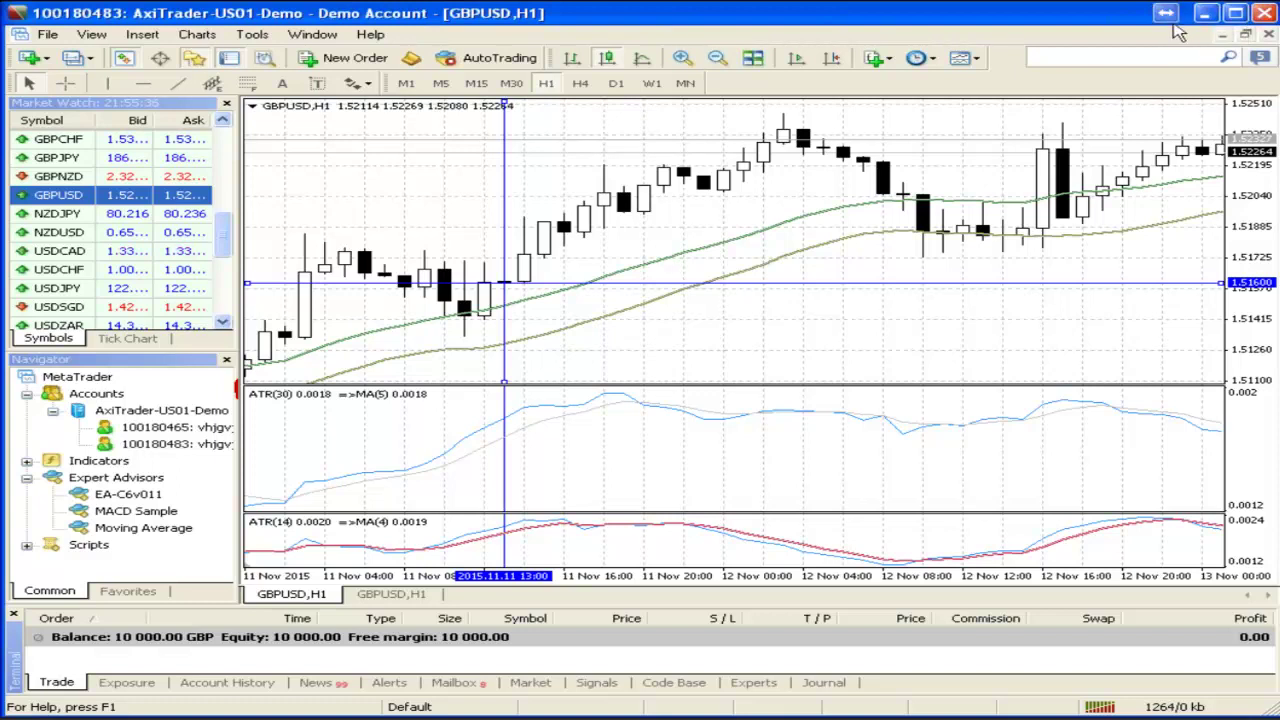
click(1205, 18)
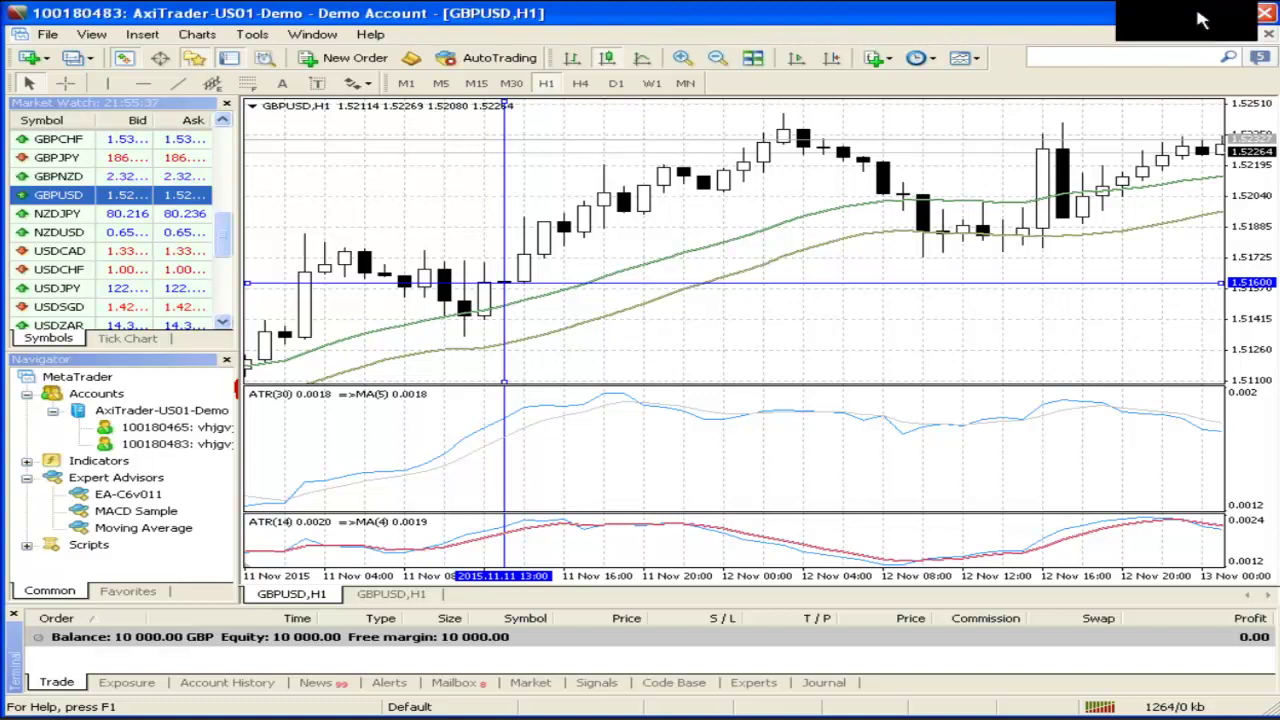
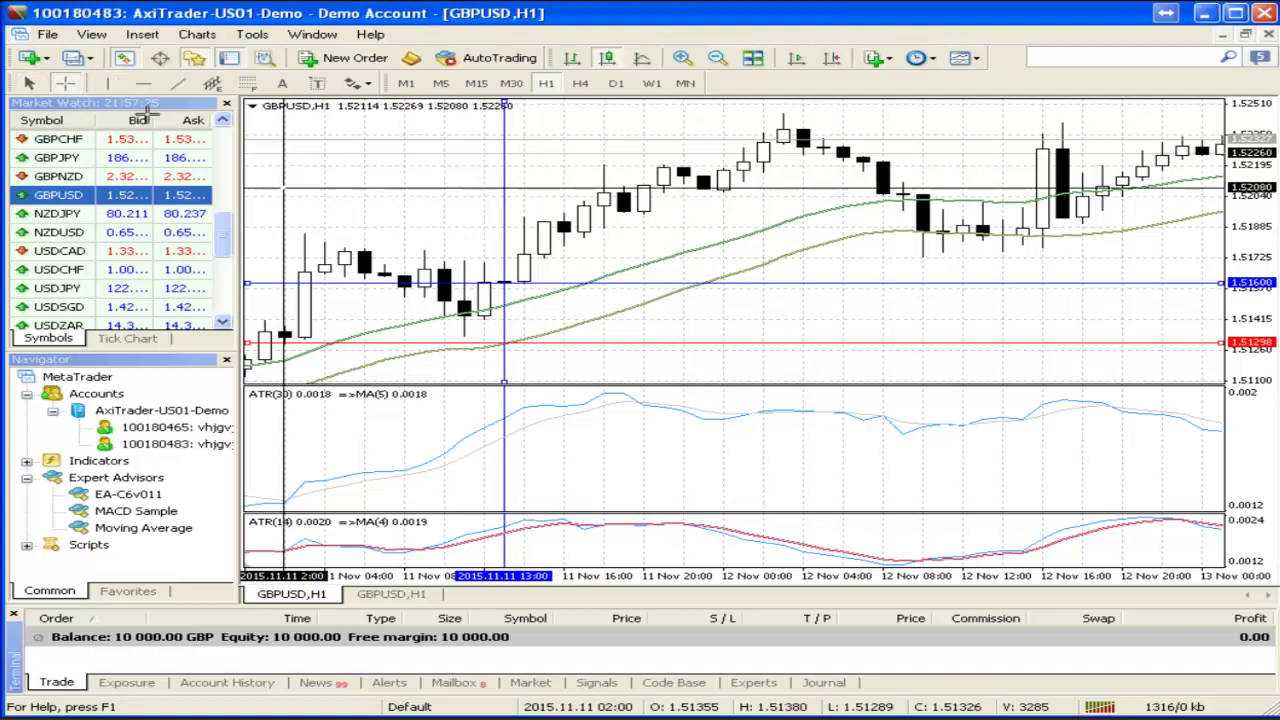
Measure the upward move from the 1.51600 entry line at 11 November 2015 13:00 with the crosshair
drag(505, 286, 640, 200)
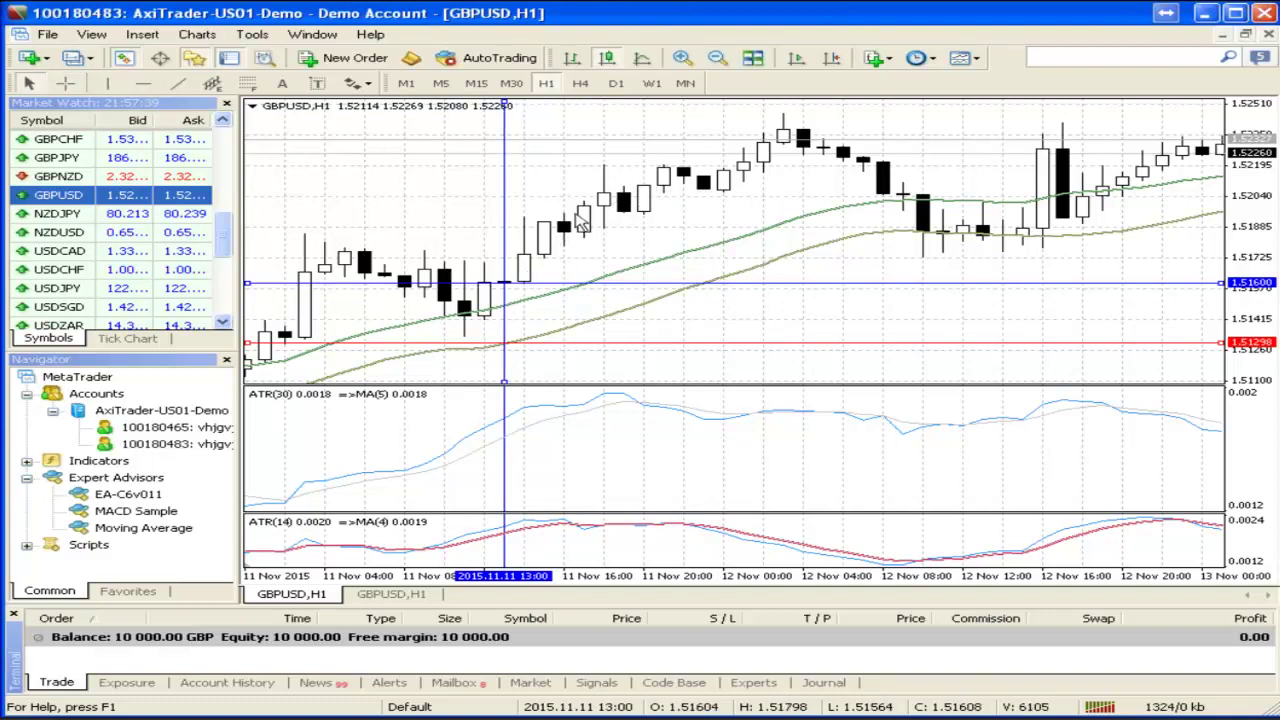
mouse_move(598, 208)
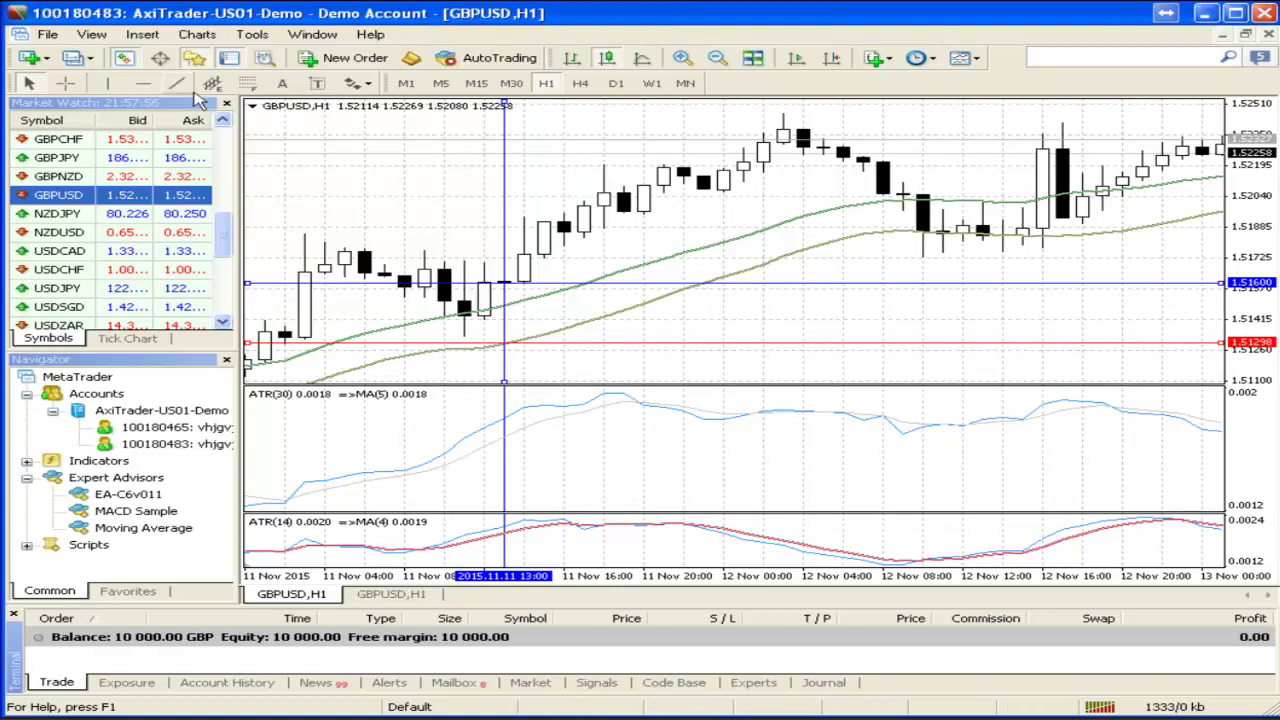
click(65, 84)
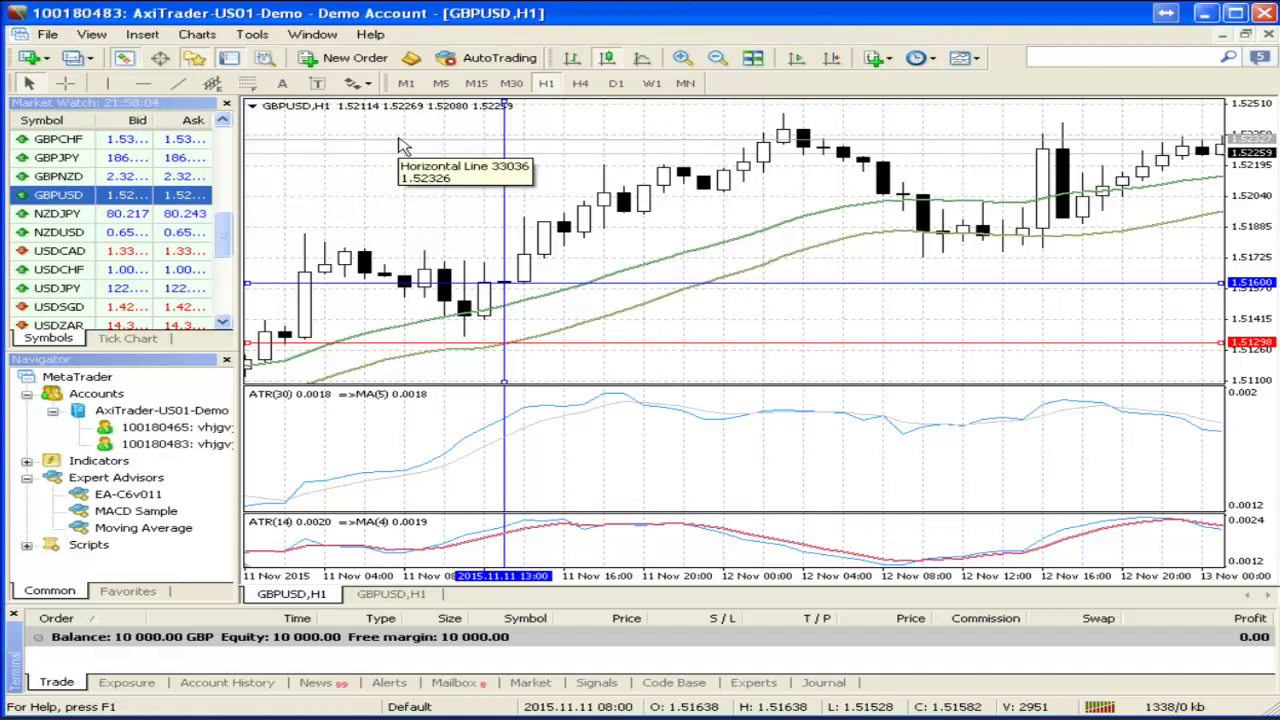
Measure down from the 13:00 entry, place a red horizontal line at 1.51203 and name it SL 2 - Fixed SL
click(65, 84)
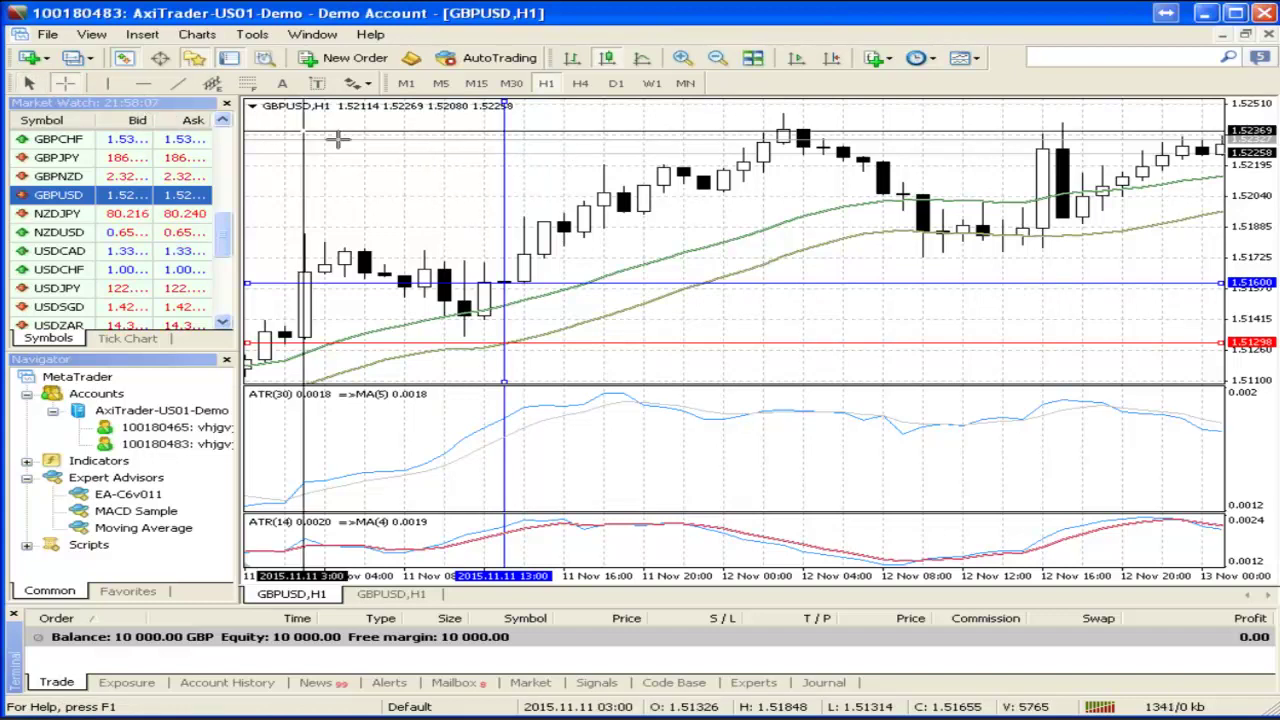
drag(504, 285, 565, 364)
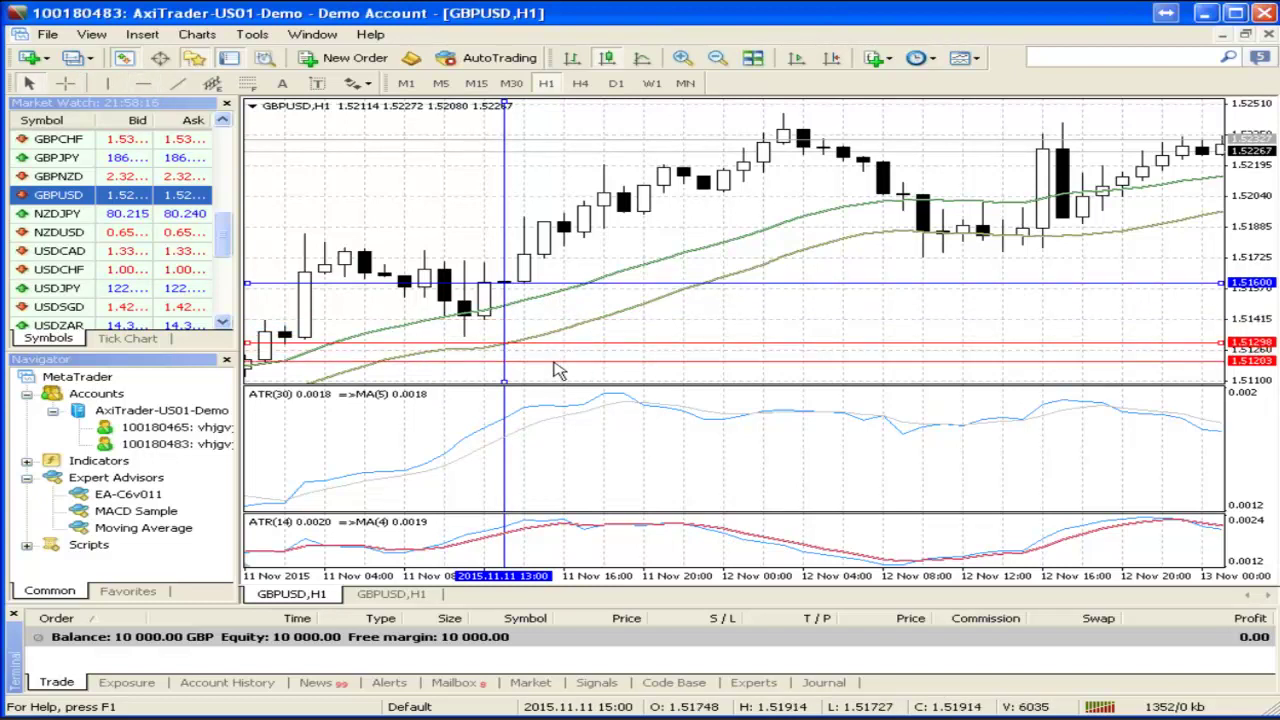
right_click(546, 361)
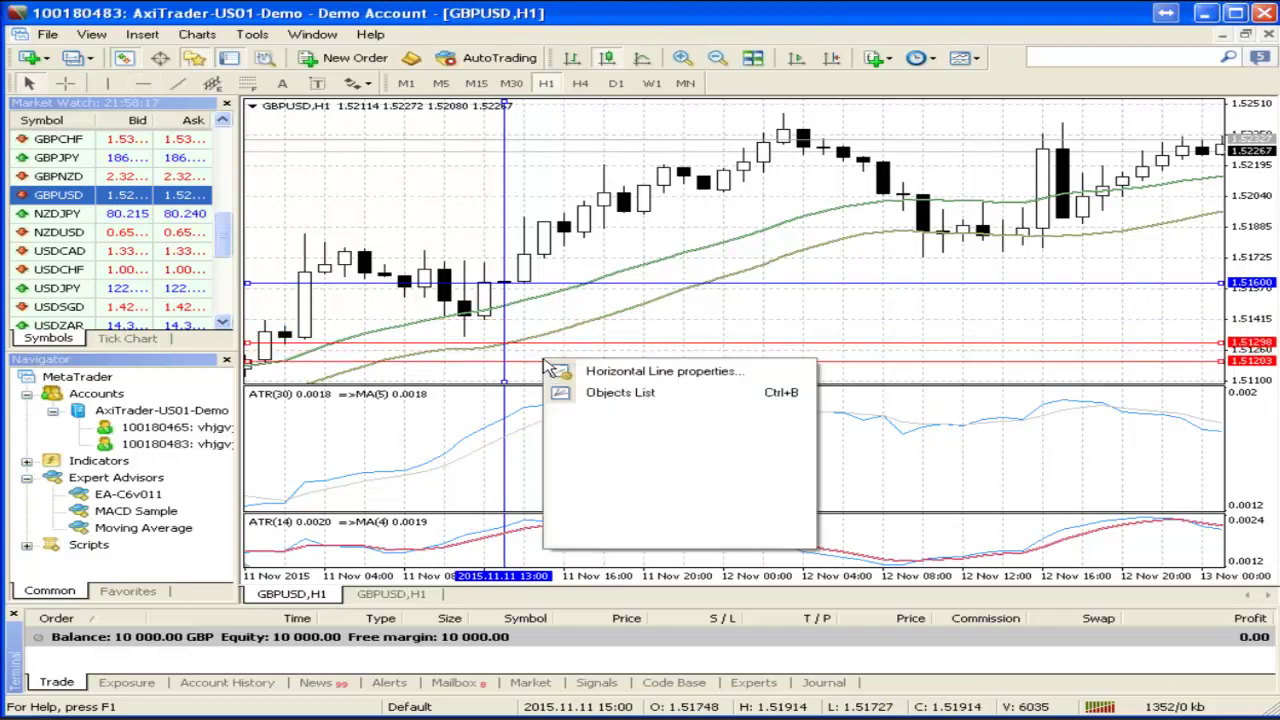
click(610, 372)
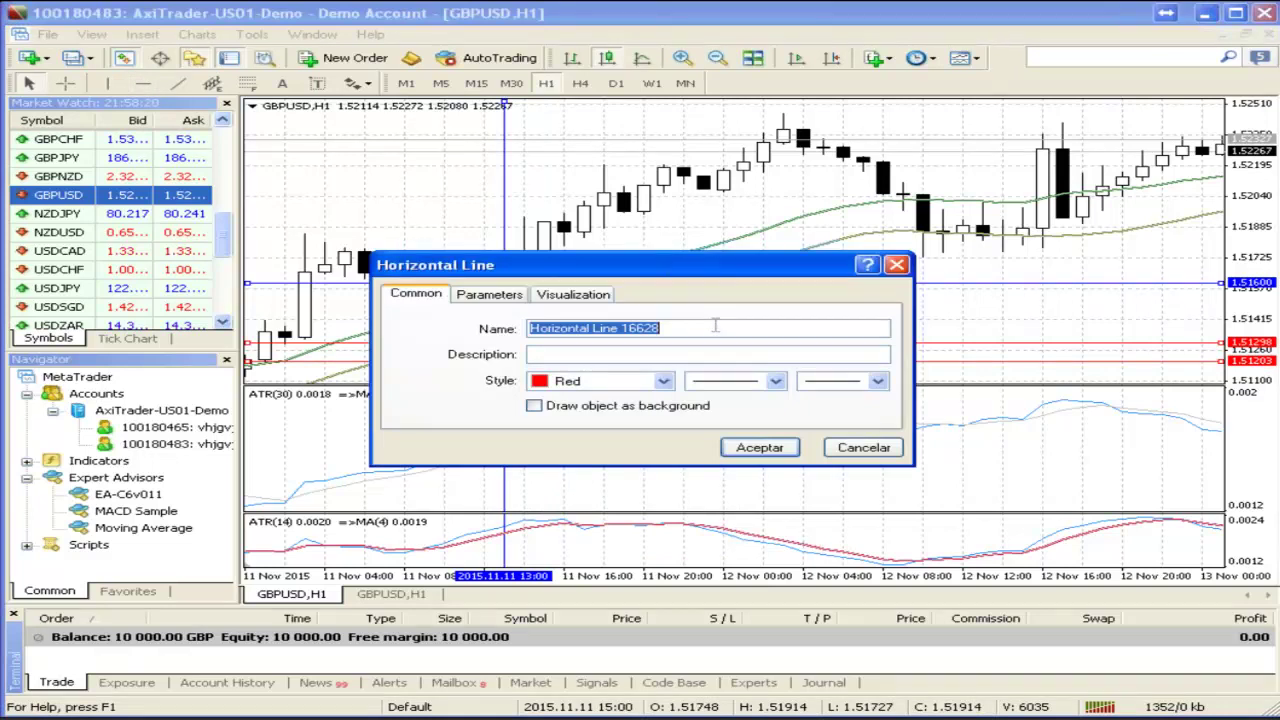
text(SL 2 - Fixed SL)
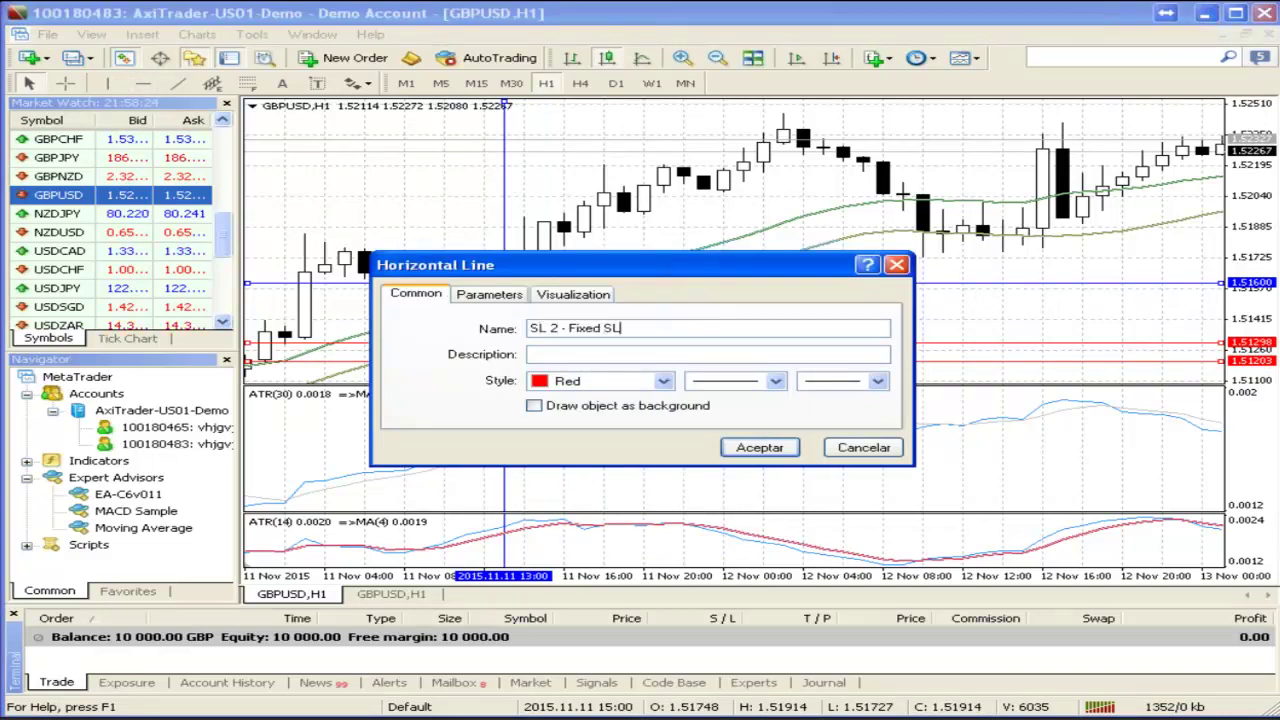
key(Return)
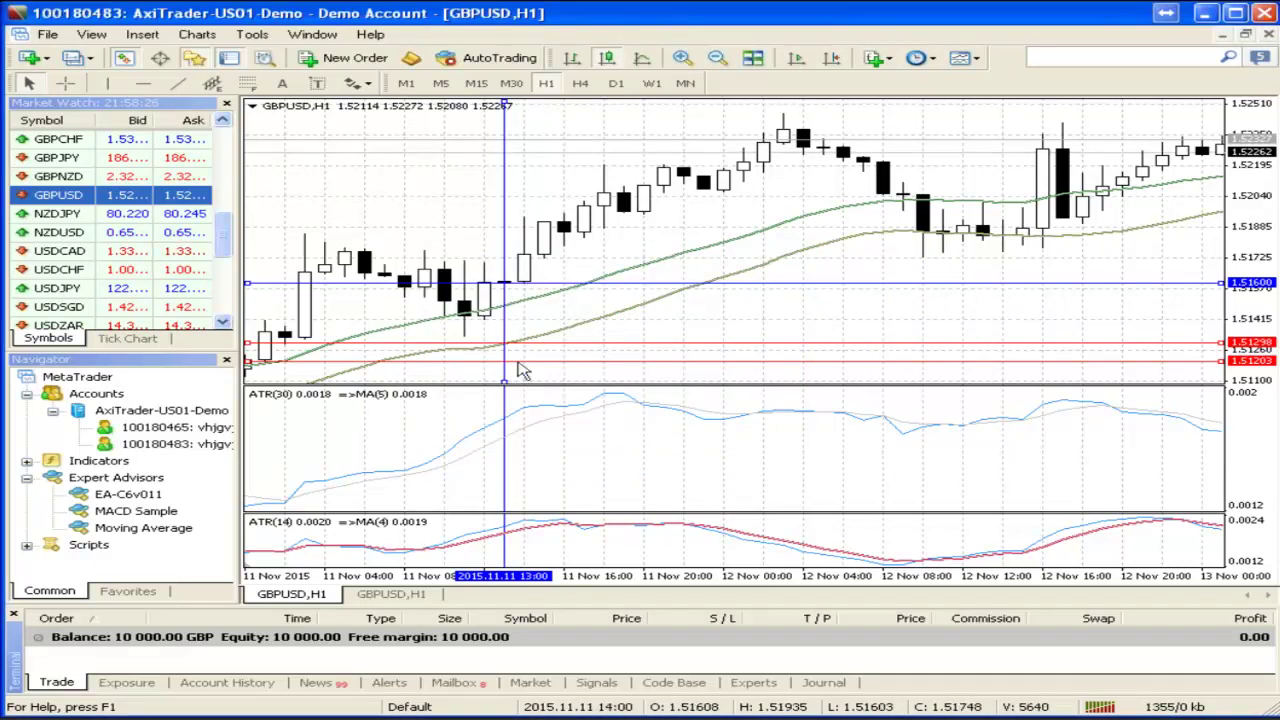
Measure from the 1.51600 entry line down to the lower red stop-loss line and move that line to 1.51217
click(64, 83)
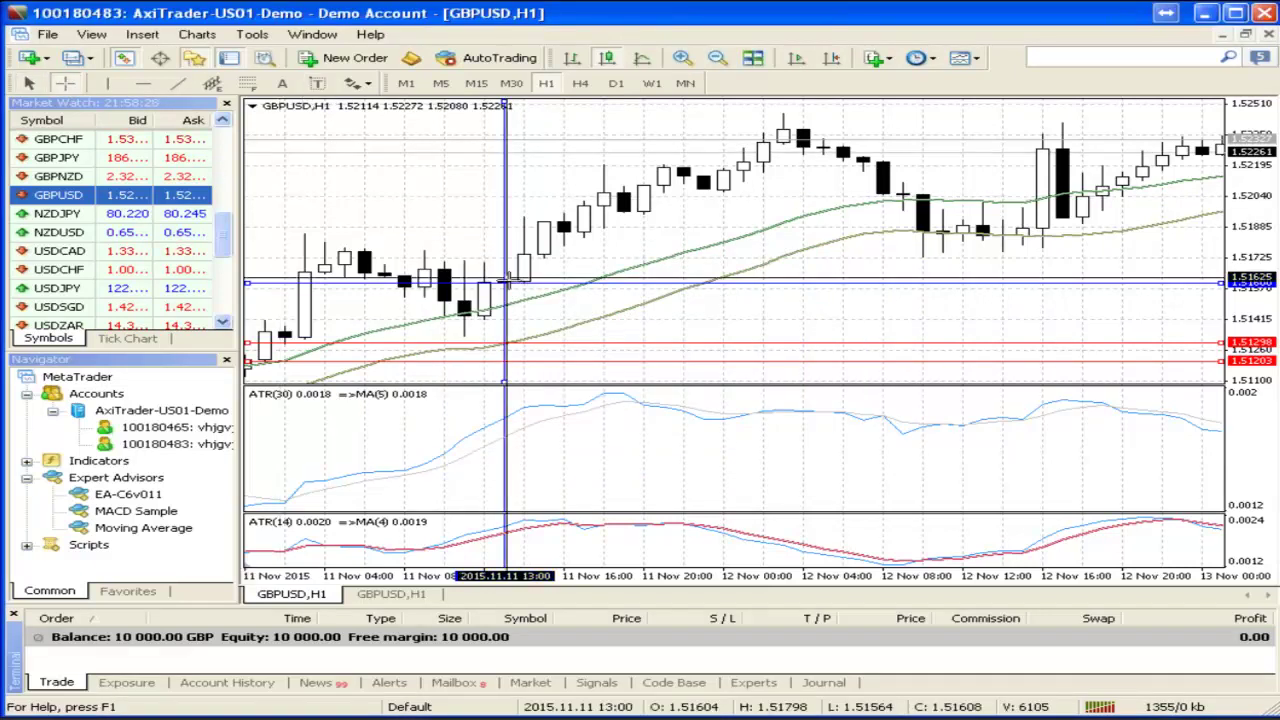
drag(507, 283, 515, 365)
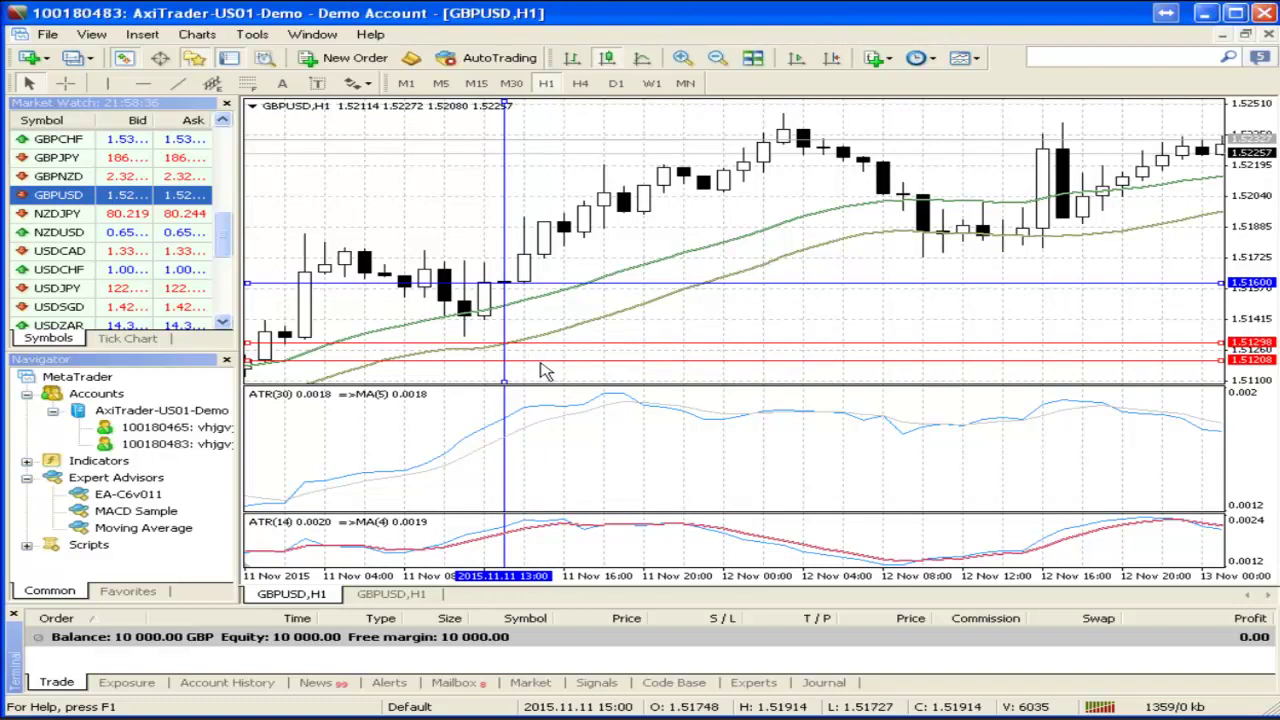
drag(551, 362, 537, 358)
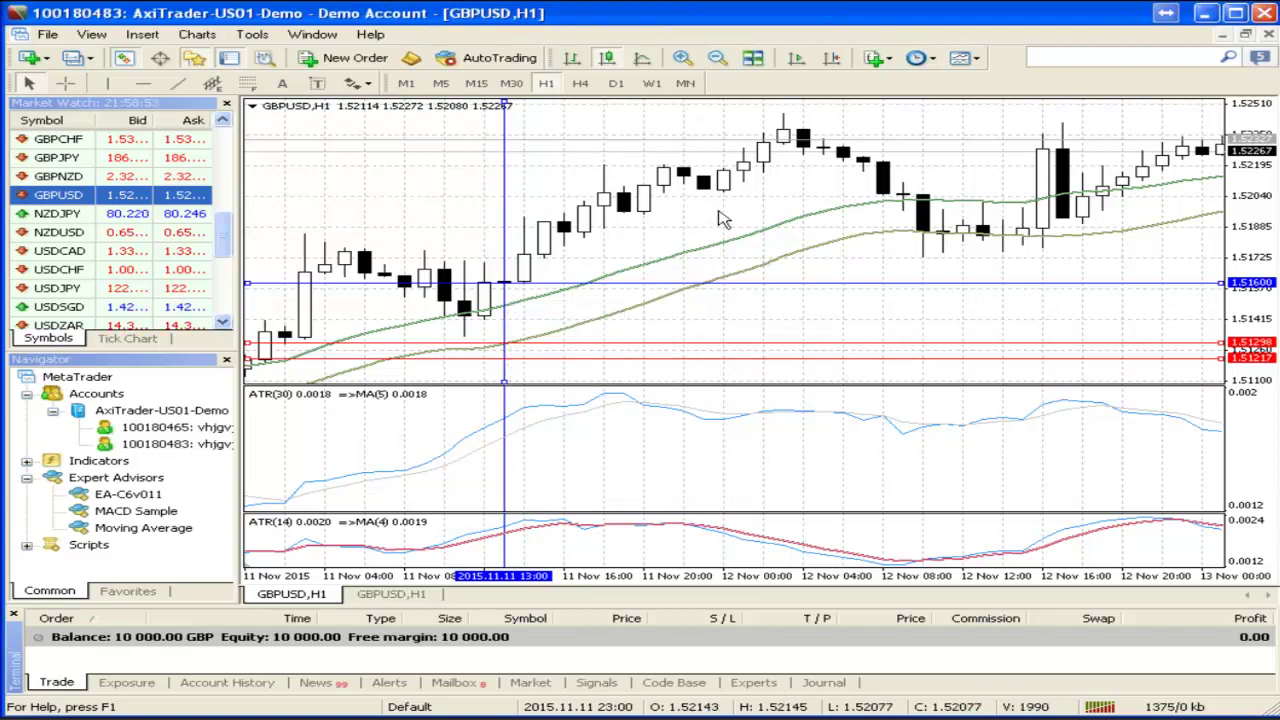
Measure from the open of the 5 November 2015 15:00 candle up to the channel's upper moving average
drag(325, 170, 347, 170)
scroll(414, 172, left, 10)
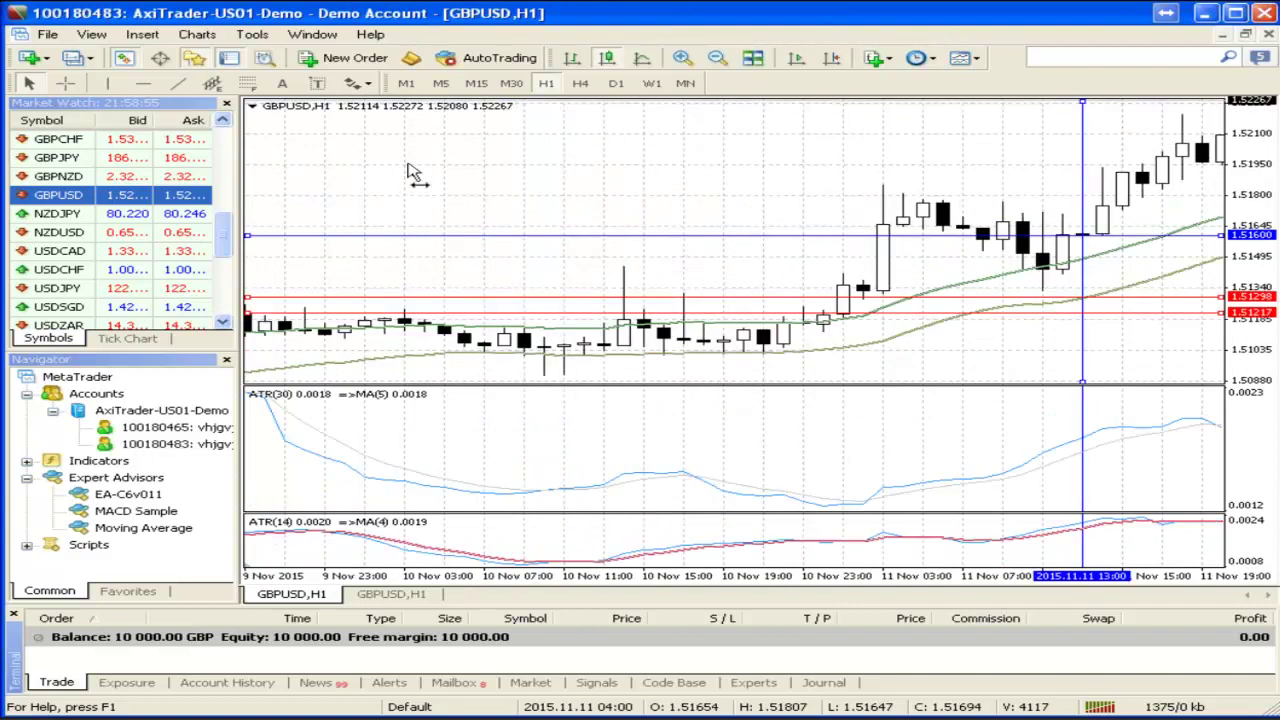
click(64, 83)
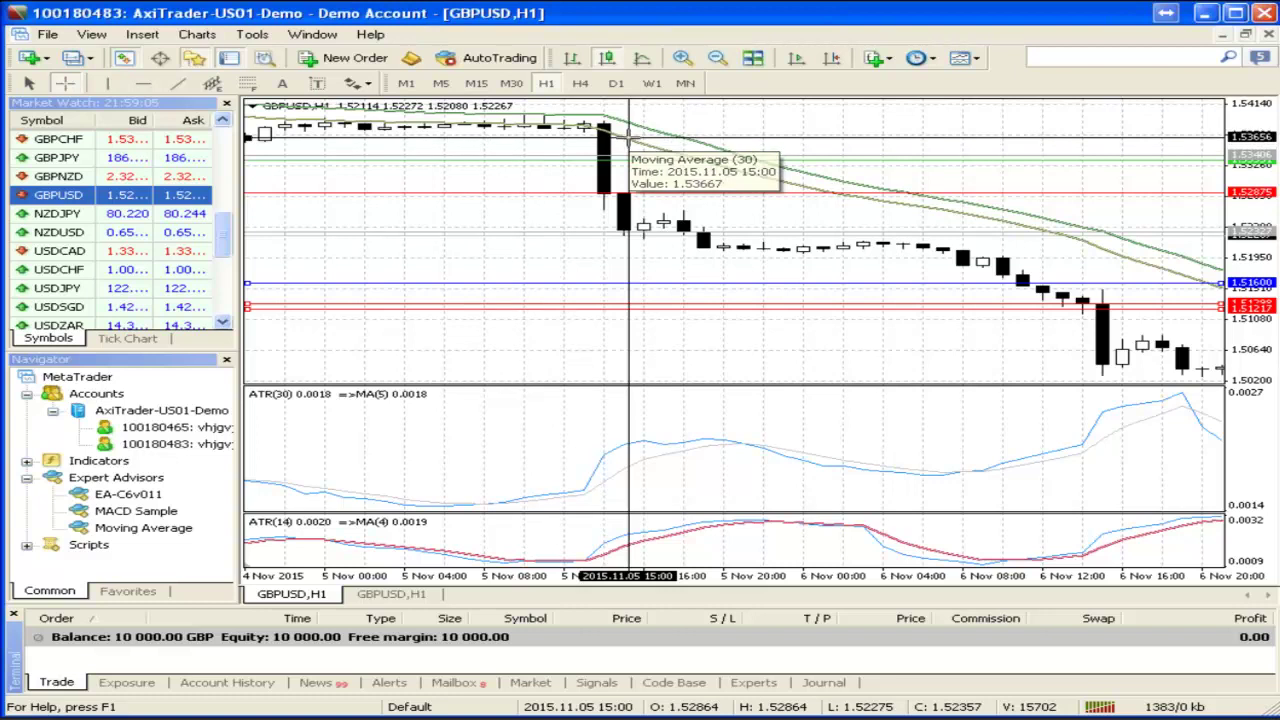
drag(630, 186, 630, 117)
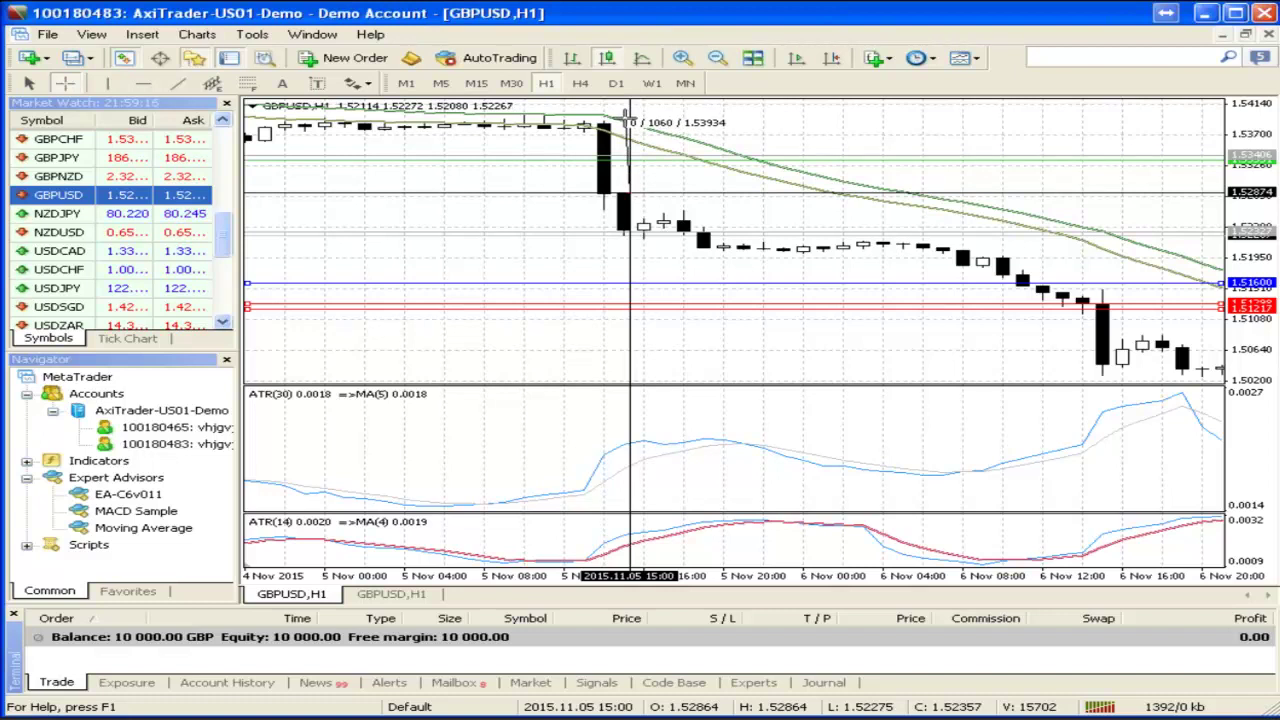
drag(630, 120, 630, 120)
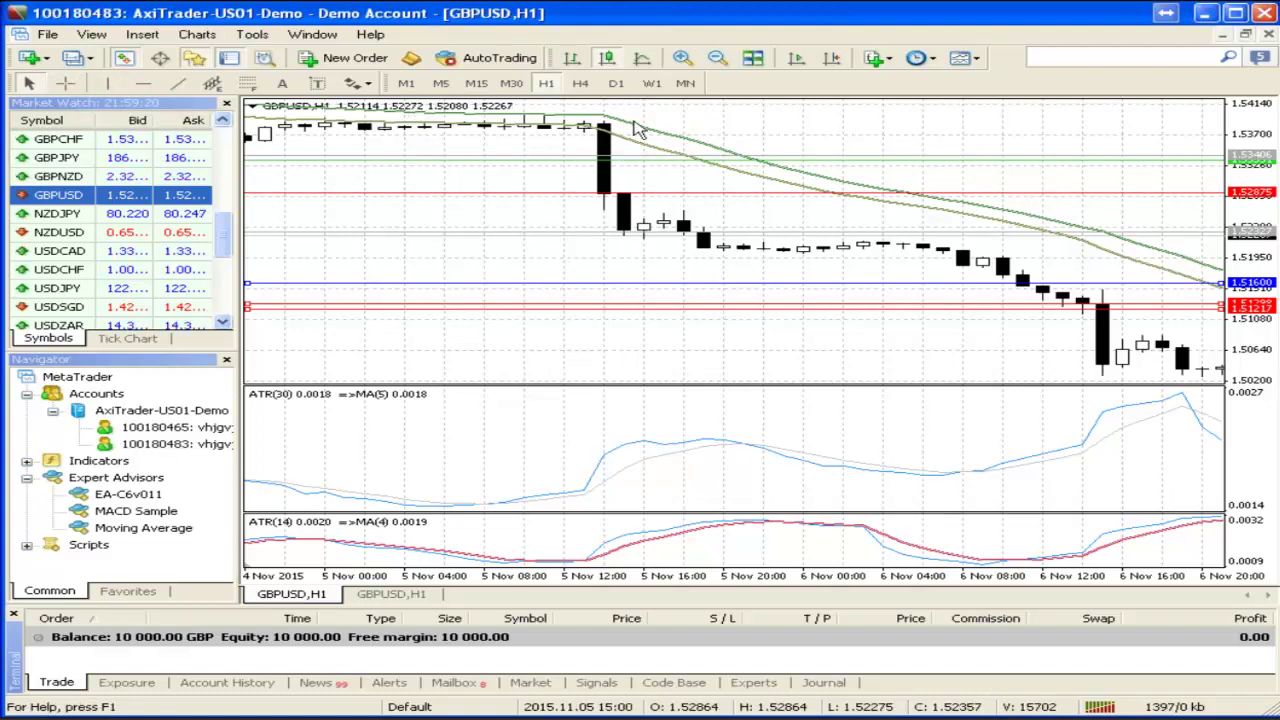
mouse_move(640, 130)
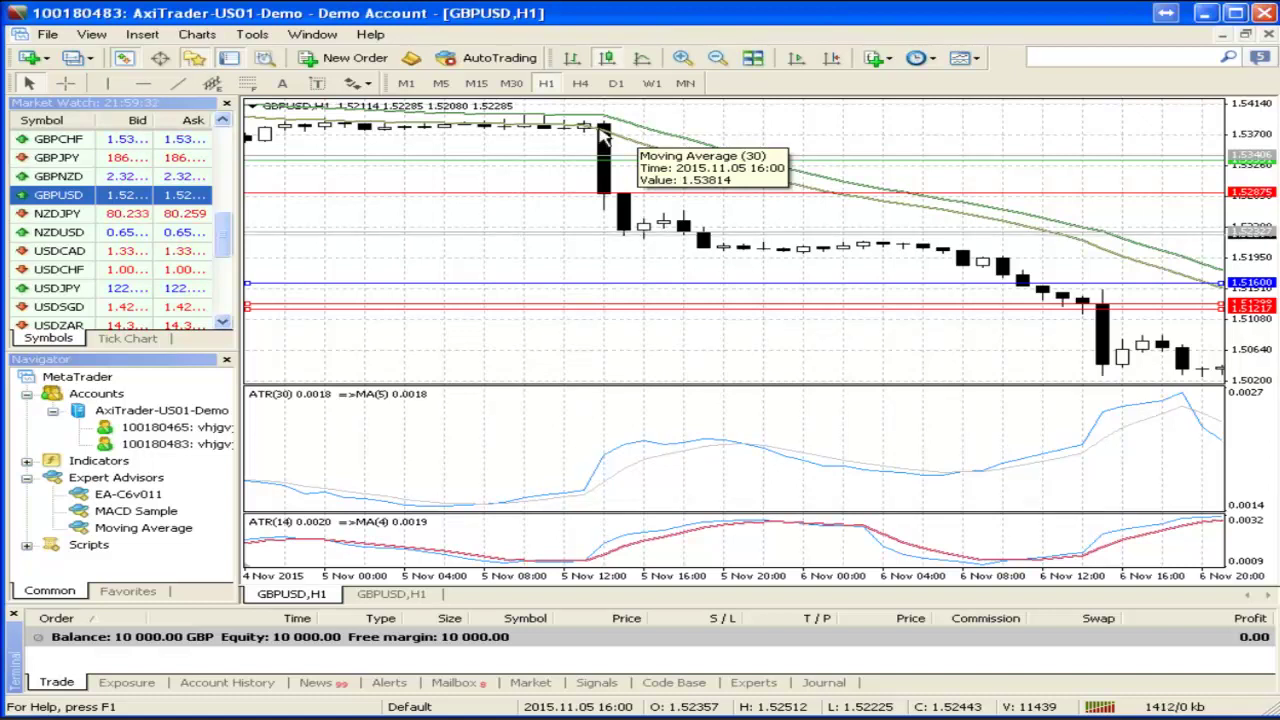
click(64, 83)
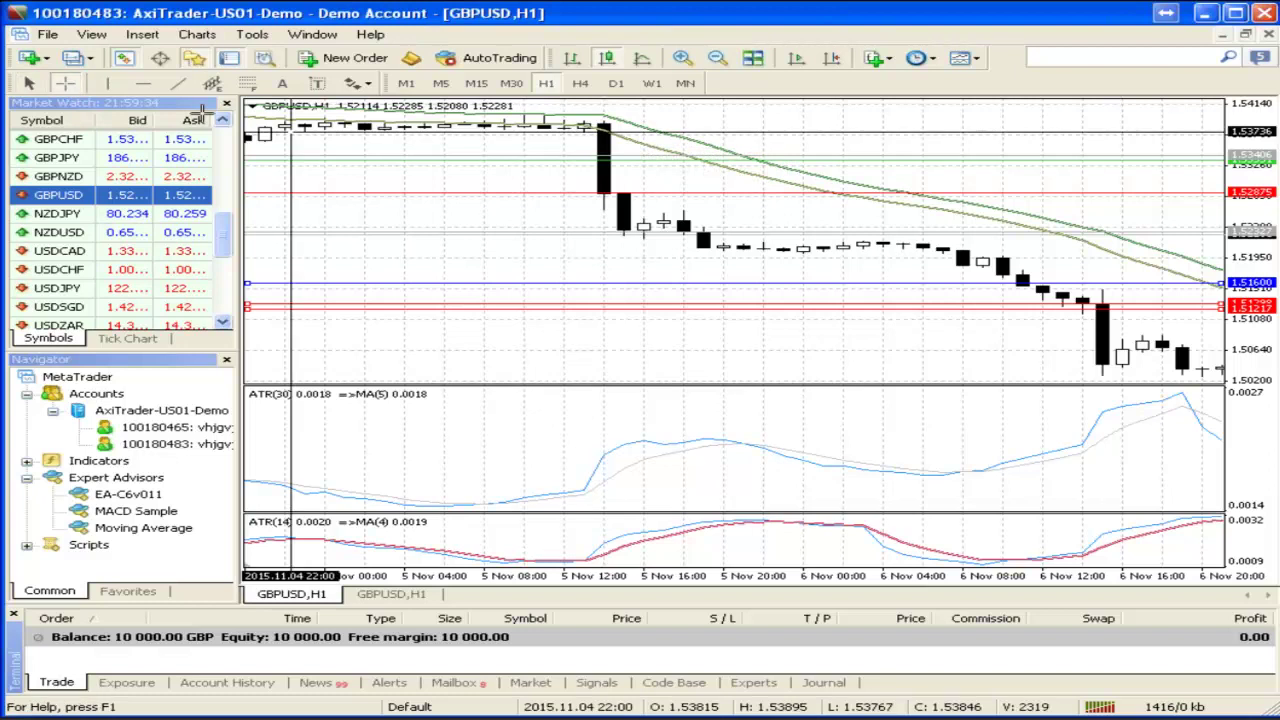
drag(623, 185, 686, 158)
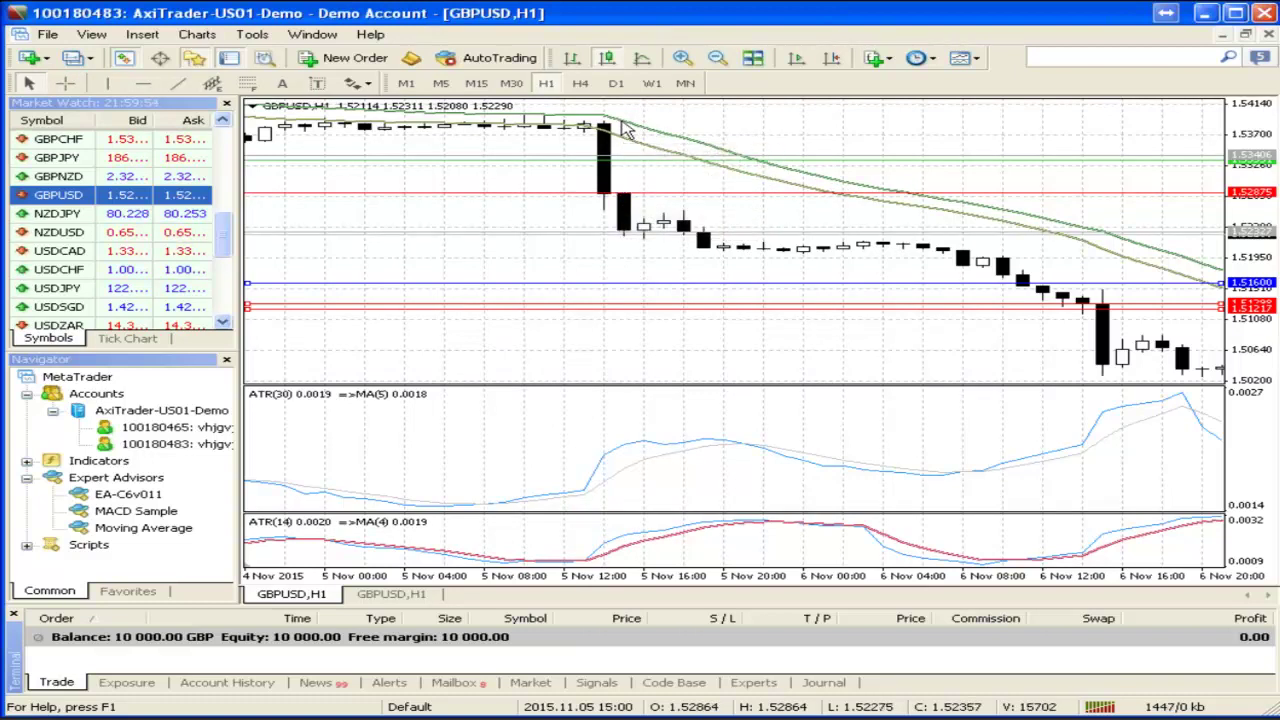
Examine the earlier candles against the moving average channel, from 4 November back to 30 October 2015 08:00
scroll(440, 185, up, 3)
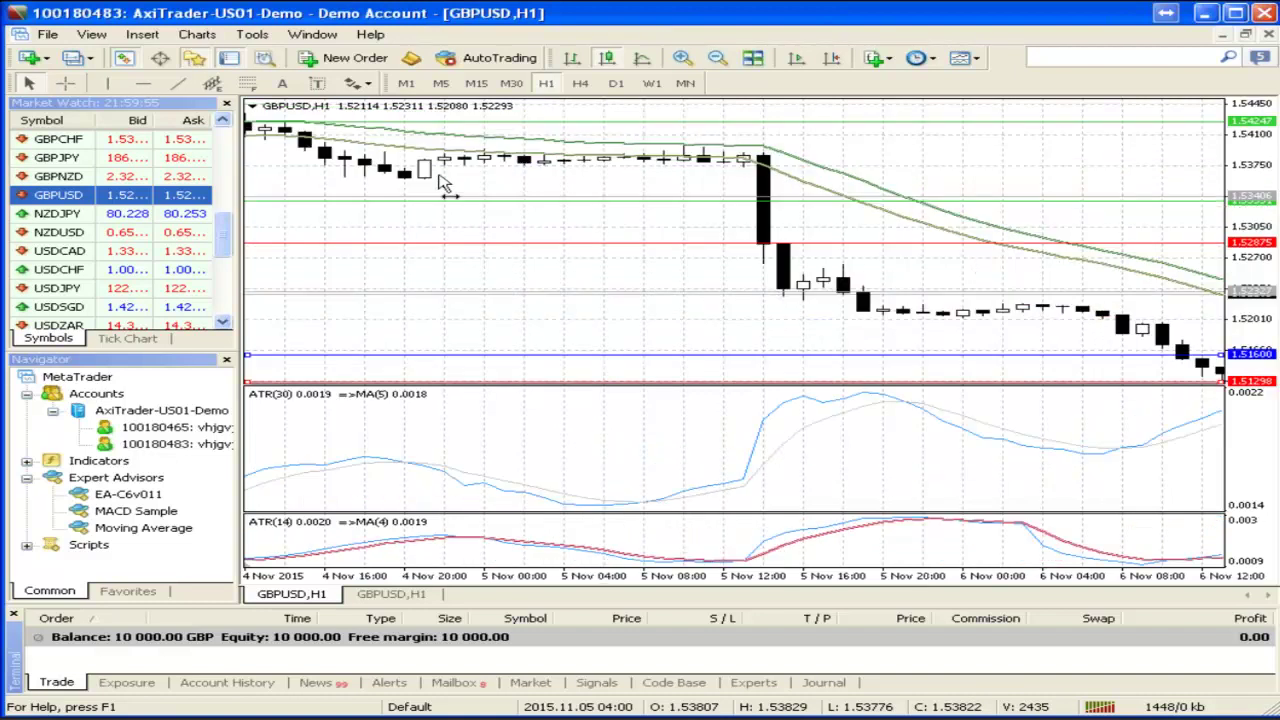
scroll(457, 186, up, 6)
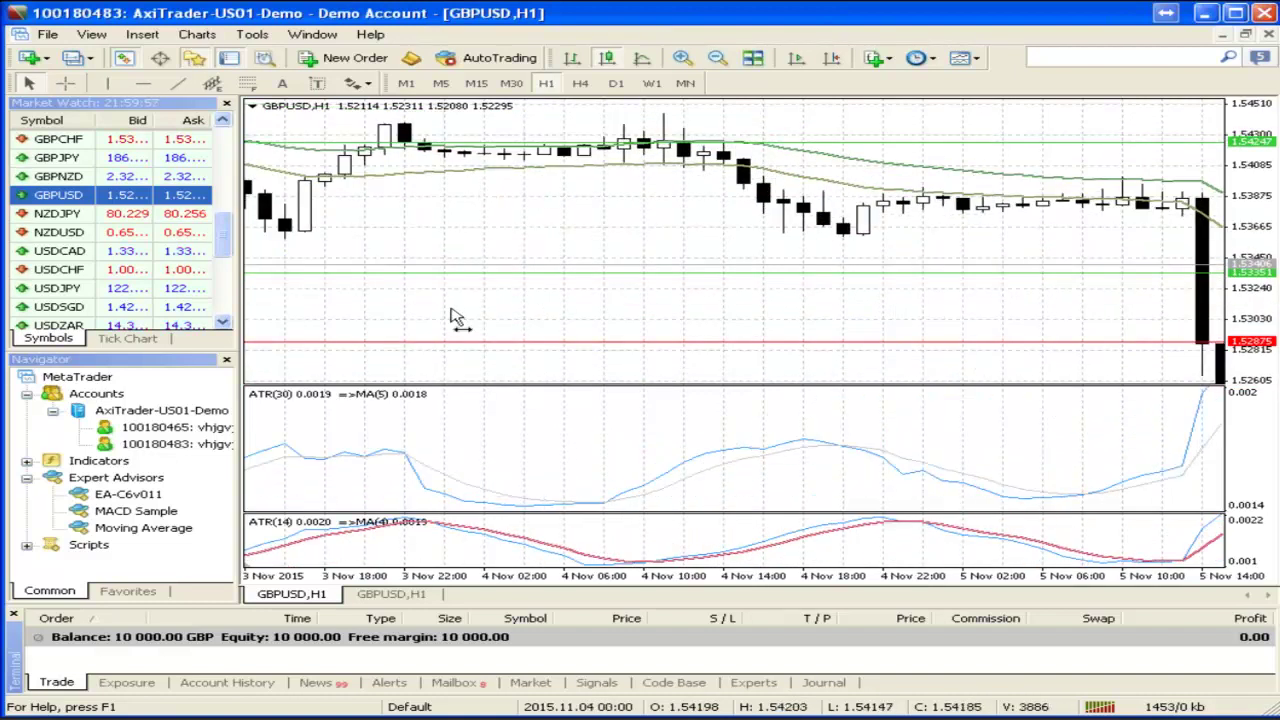
scroll(450, 318, up, 6)
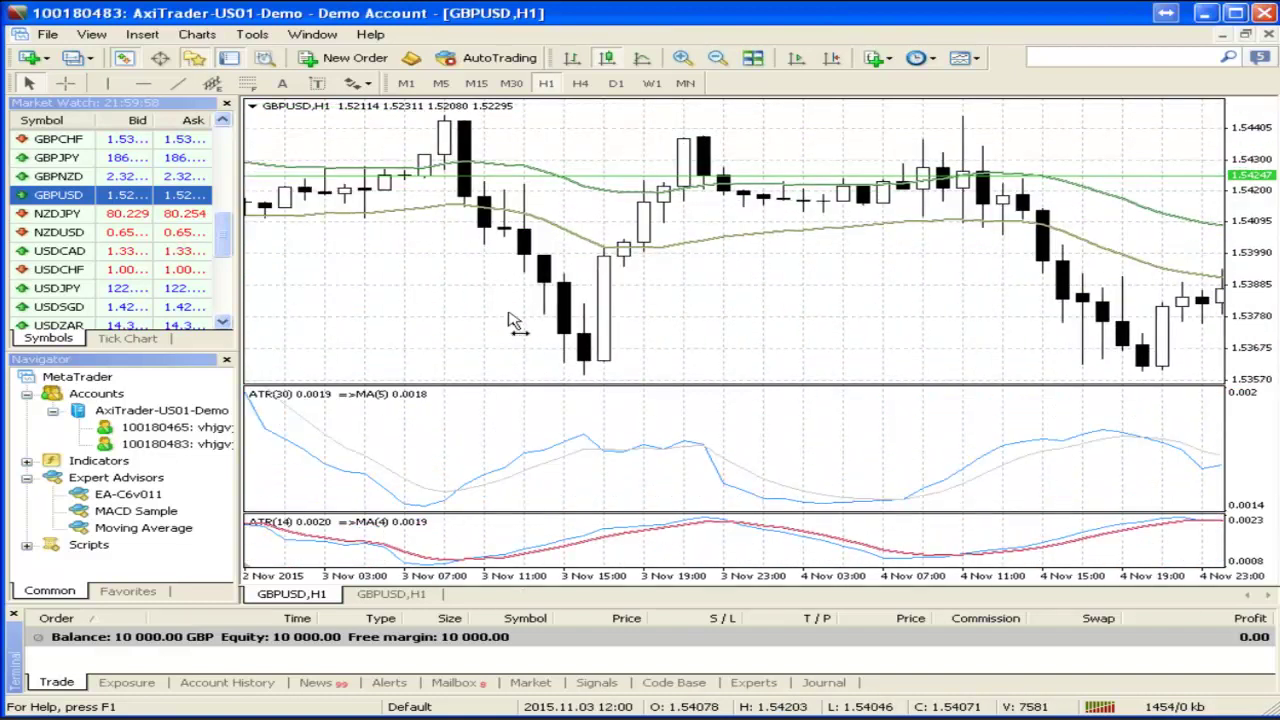
scroll(516, 322, up, 6)
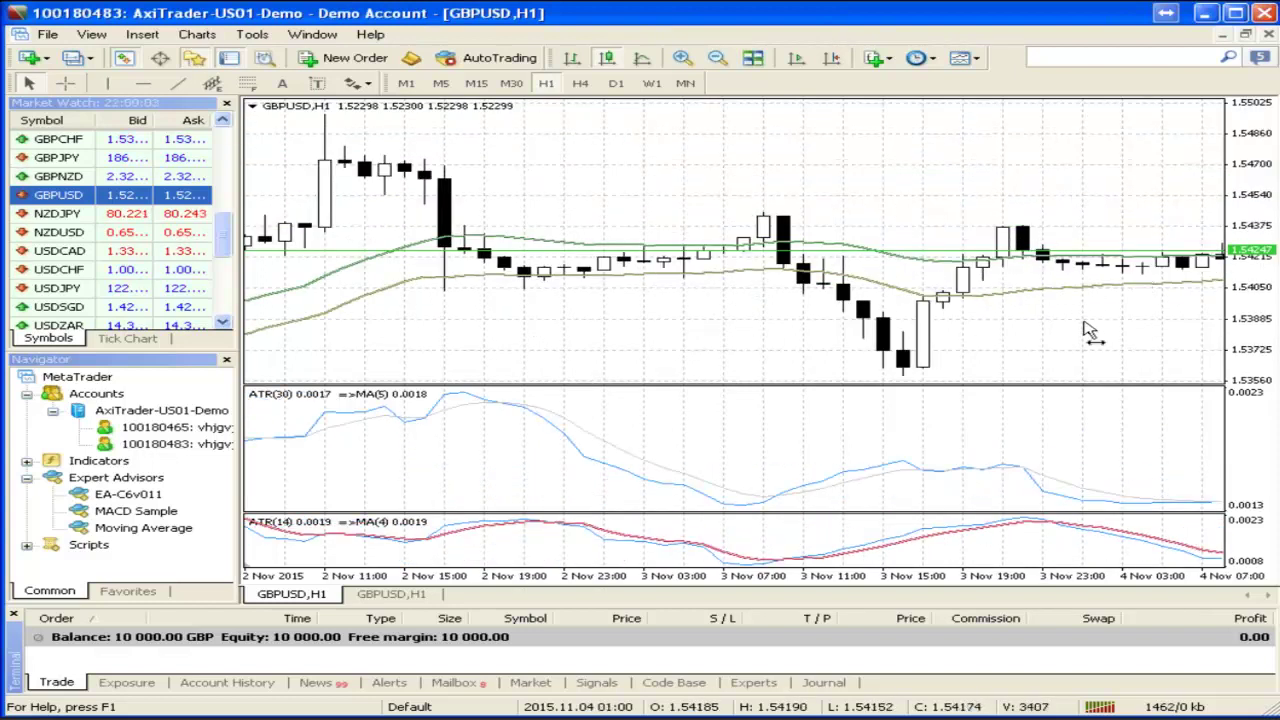
scroll(1090, 333, down, 3)
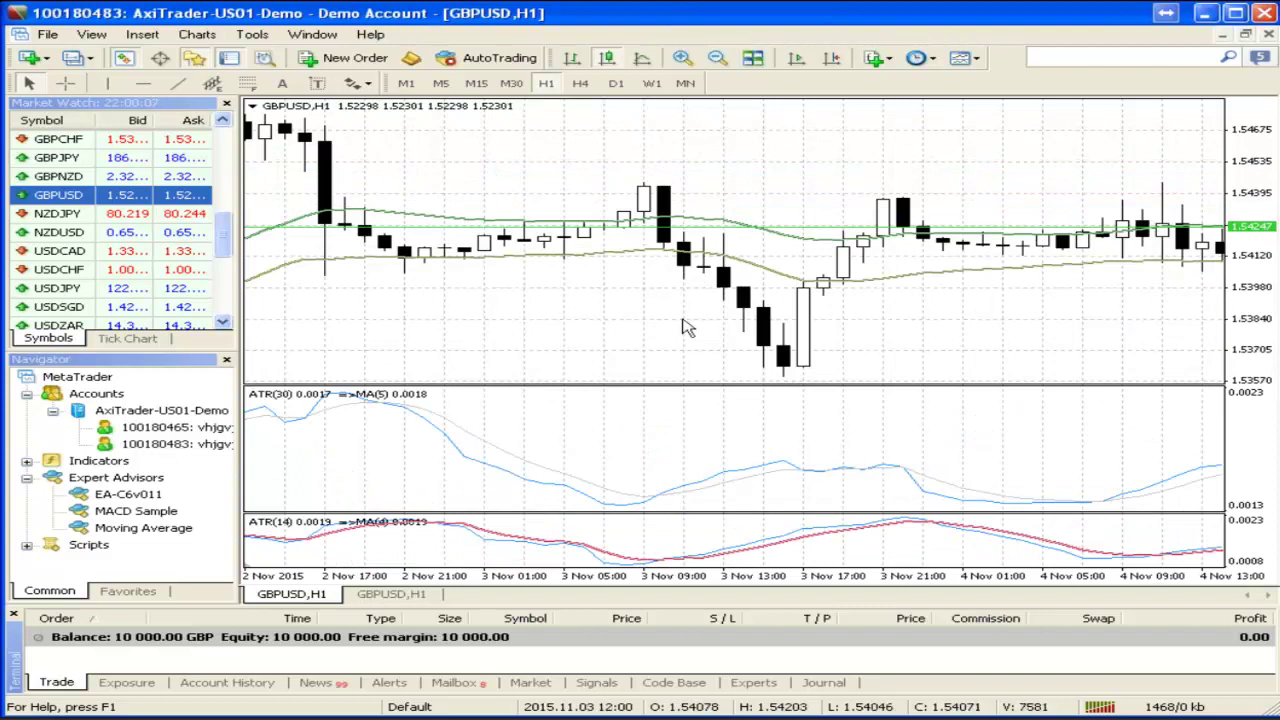
scroll(452, 332, up, 3)
scroll(452, 332, up, 5)
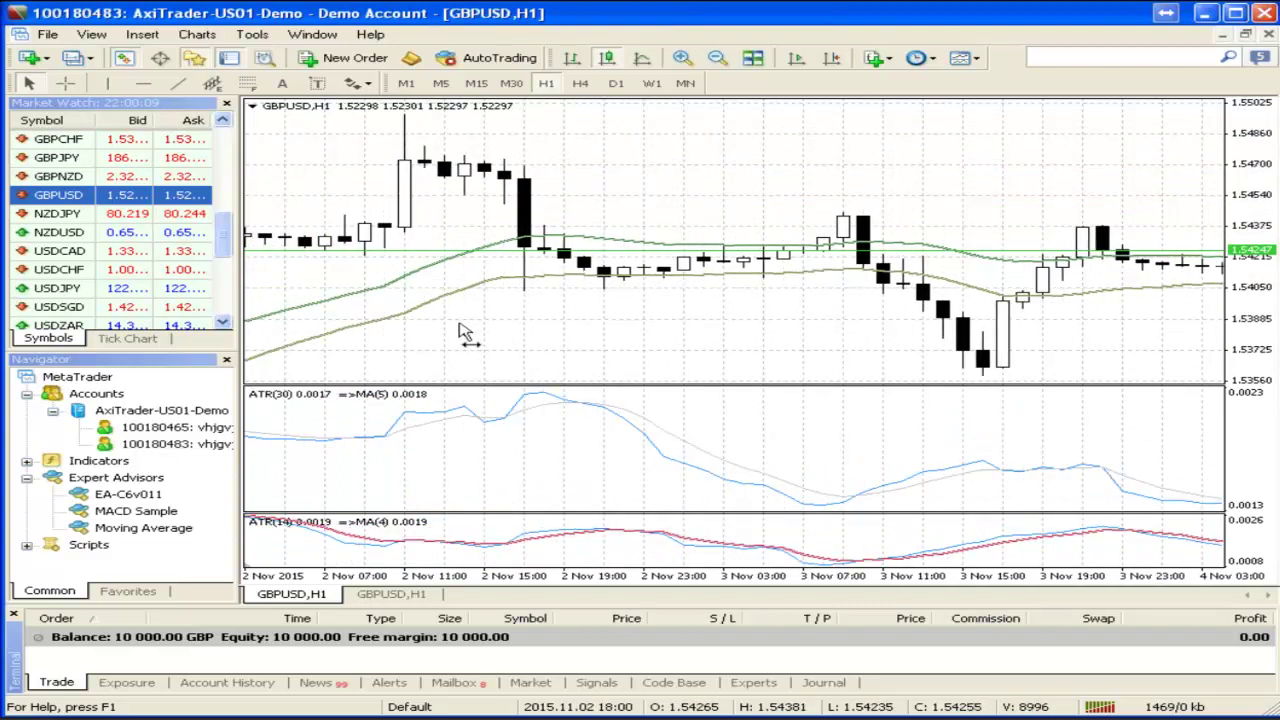
scroll(510, 343, up, 5)
scroll(510, 343, down, 1)
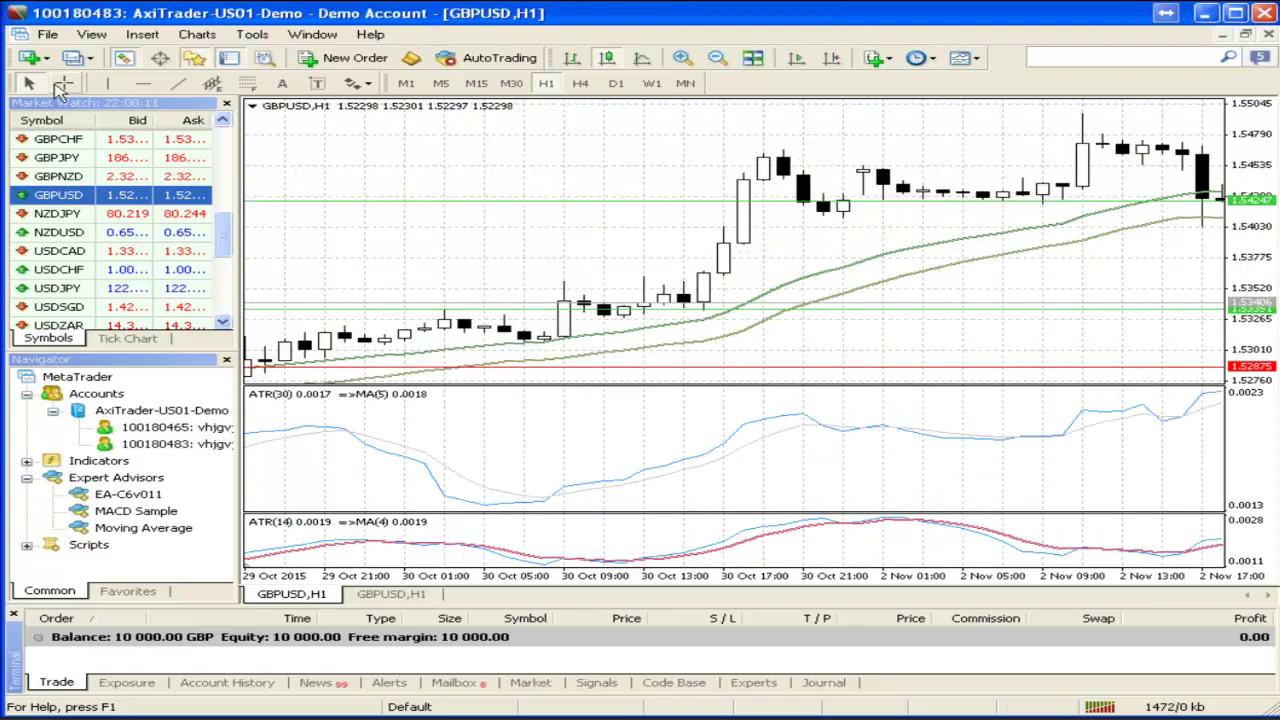
click(63, 85)
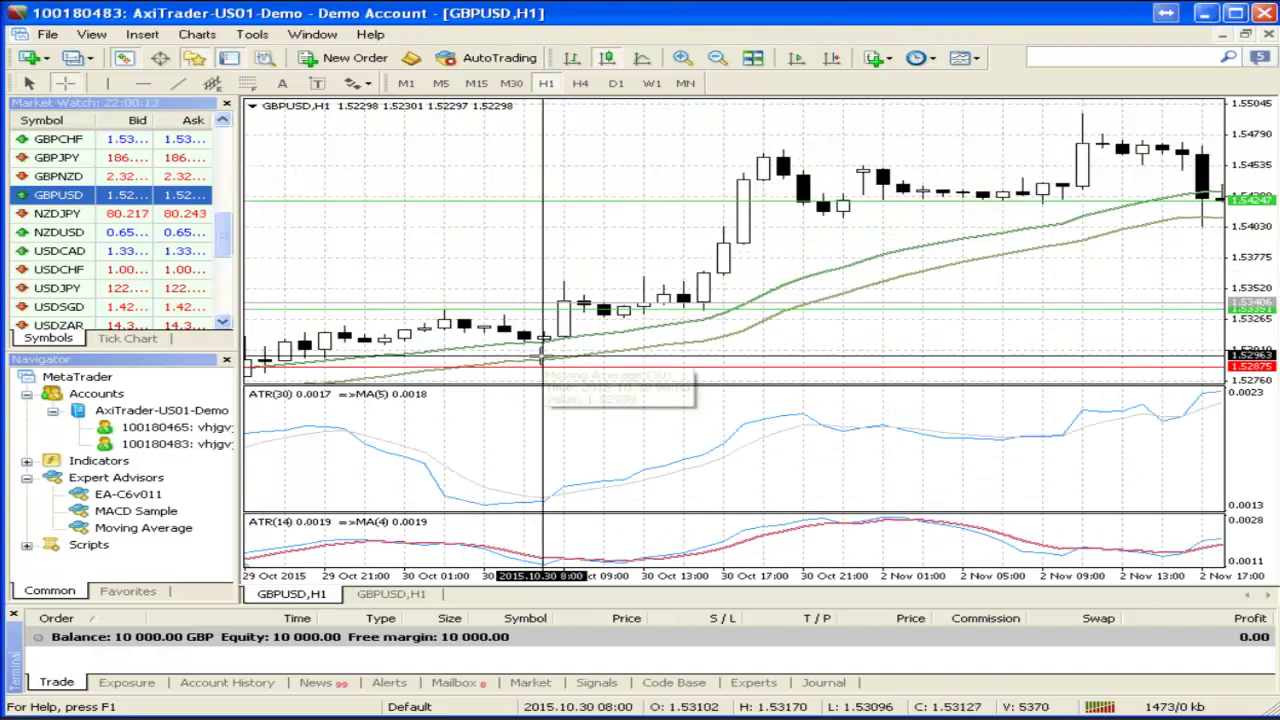
click(500, 251)
Measure the distance from the open of the 29 October 2015 18:00 candle down to the channel's lower moving average
scroll(497, 245, up, 10)
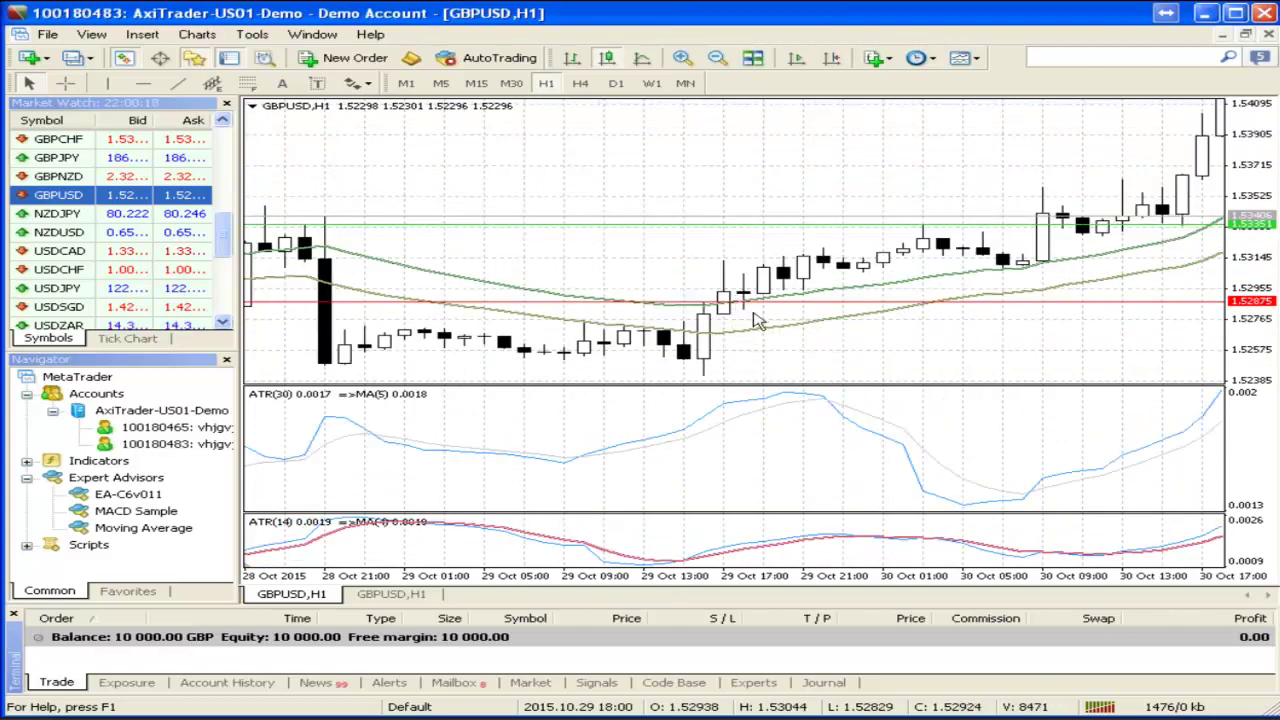
click(66, 84)
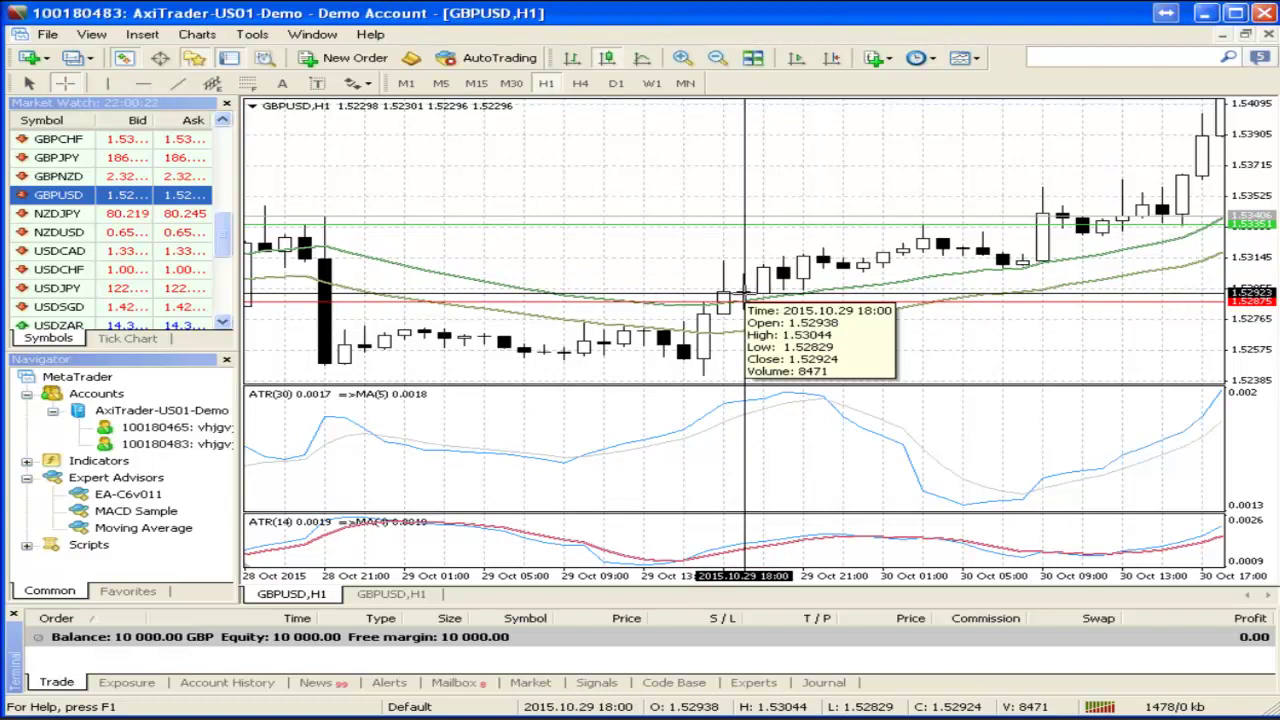
drag(743, 297, 743, 333)
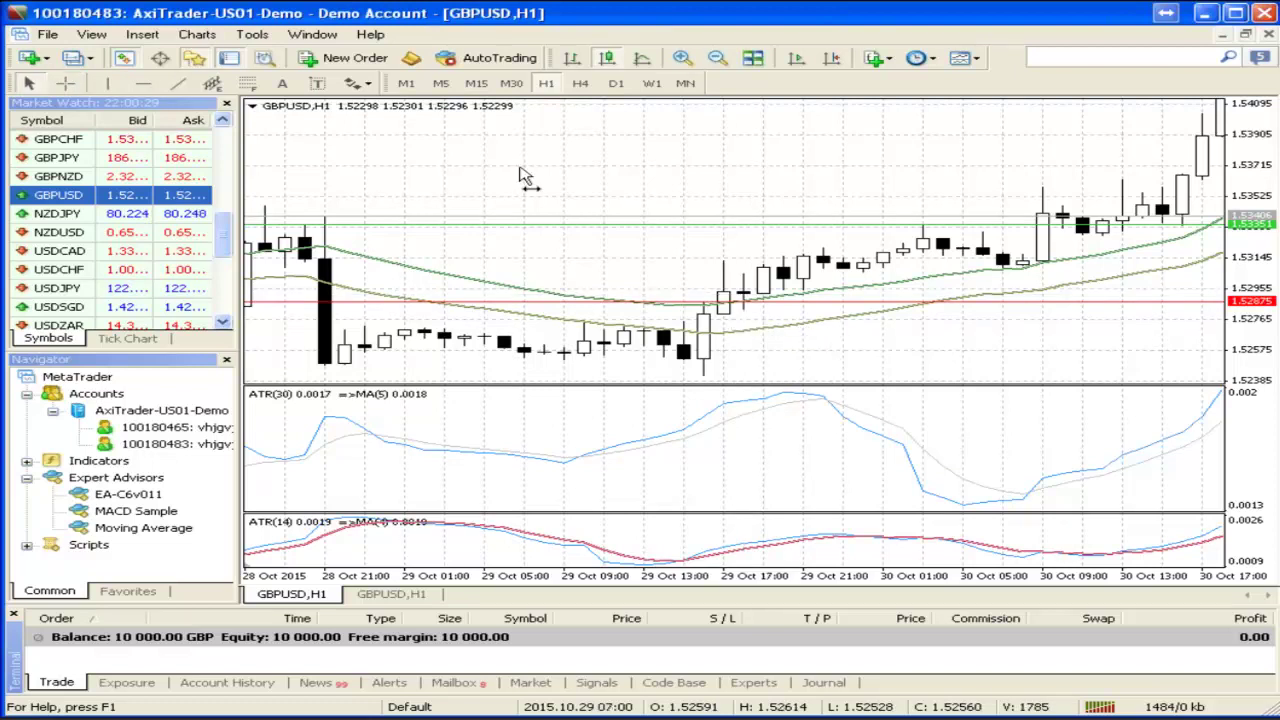
Measure from the open of the 23 October 2015 16:00 candle up to the channel's upper moving average
scroll(520, 177, left, 10)
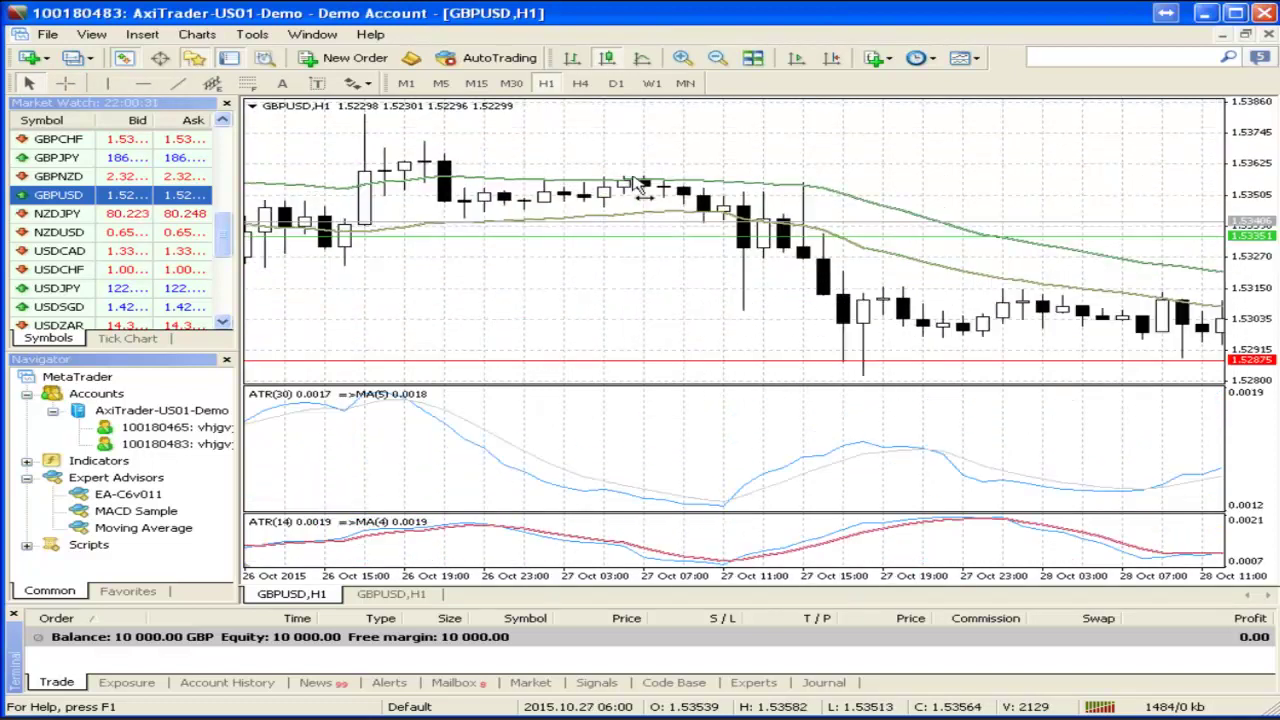
scroll(630, 190, left, 15)
middle_click(622, 213)
drag(622, 213, 627, 125)
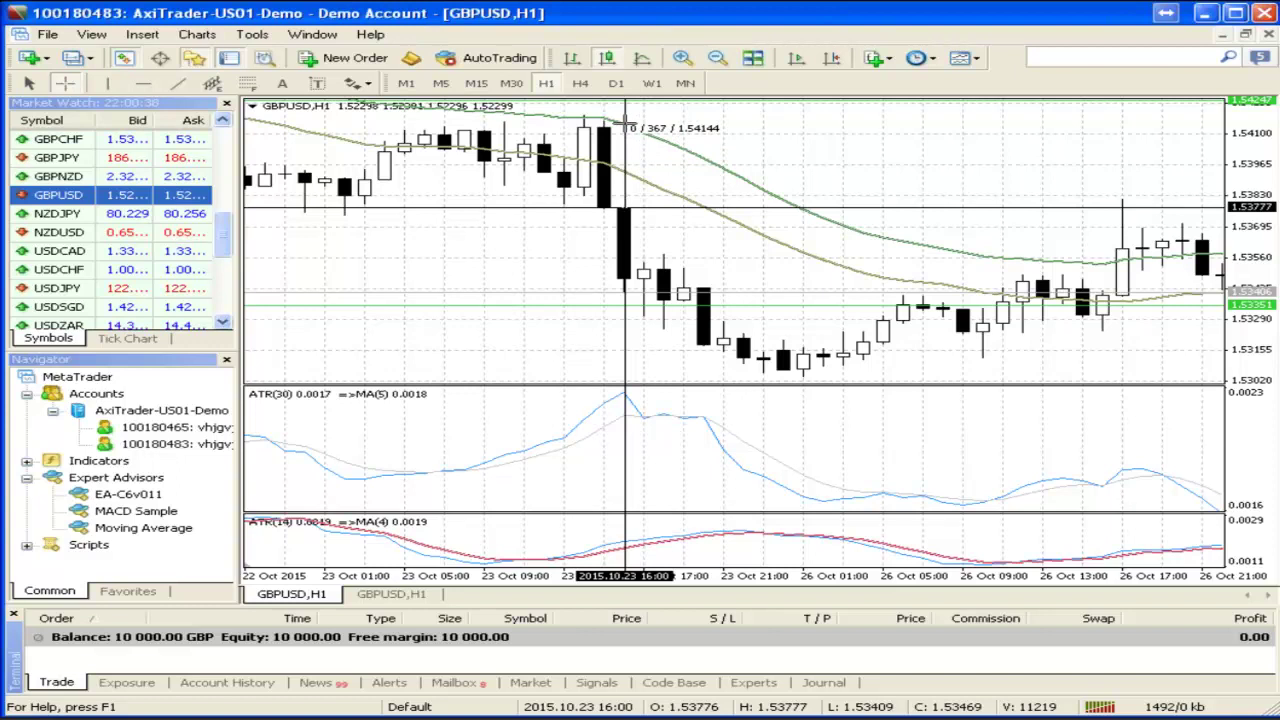
drag(625, 127, 645, 143)
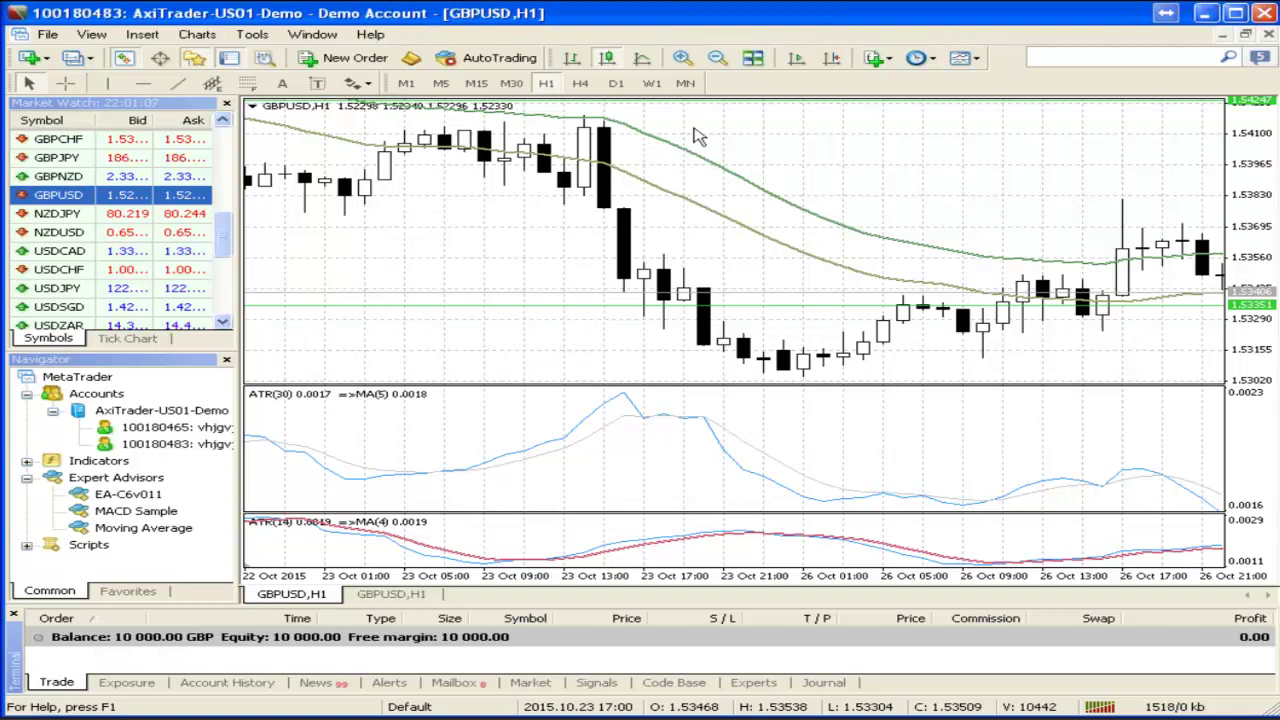
Return to the 11 November 2015 13:00 entry and measure from the 1.51600 line down to the red stop-loss lines
drag(908, 114, 345, 252)
drag(1252, 206, 1257, 227)
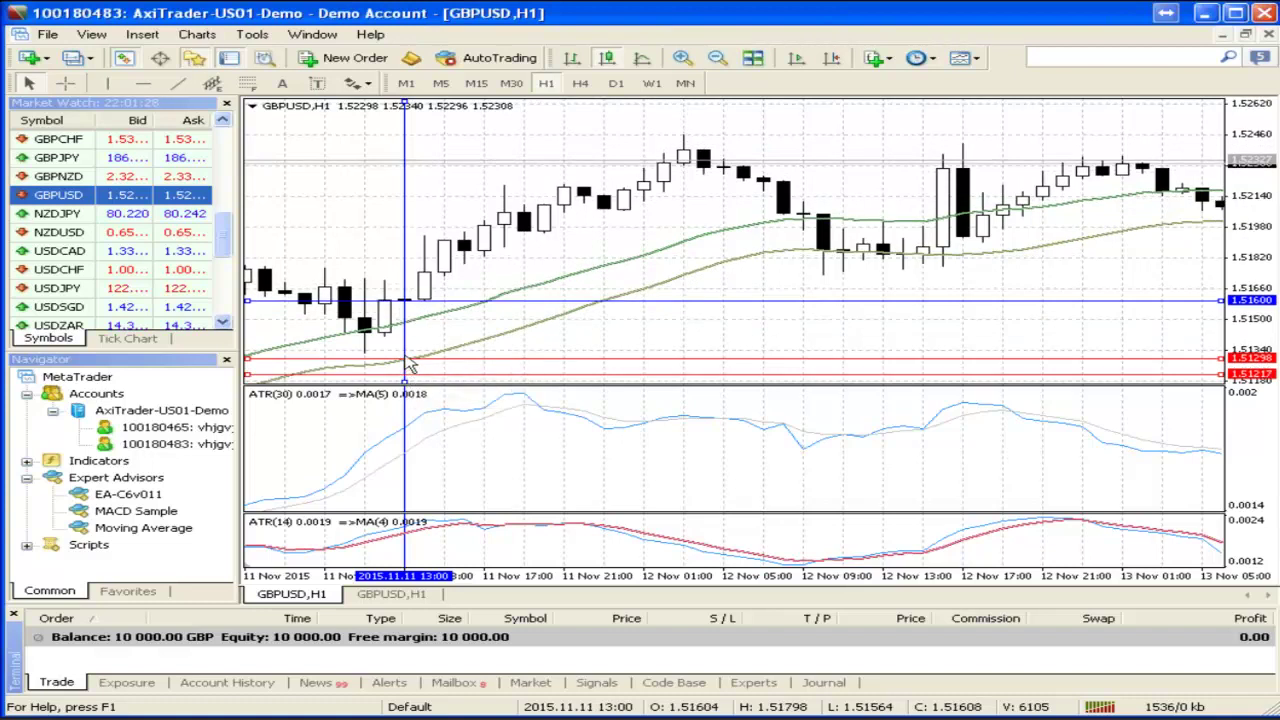
middle_click(406, 302)
drag(406, 302, 410, 364)
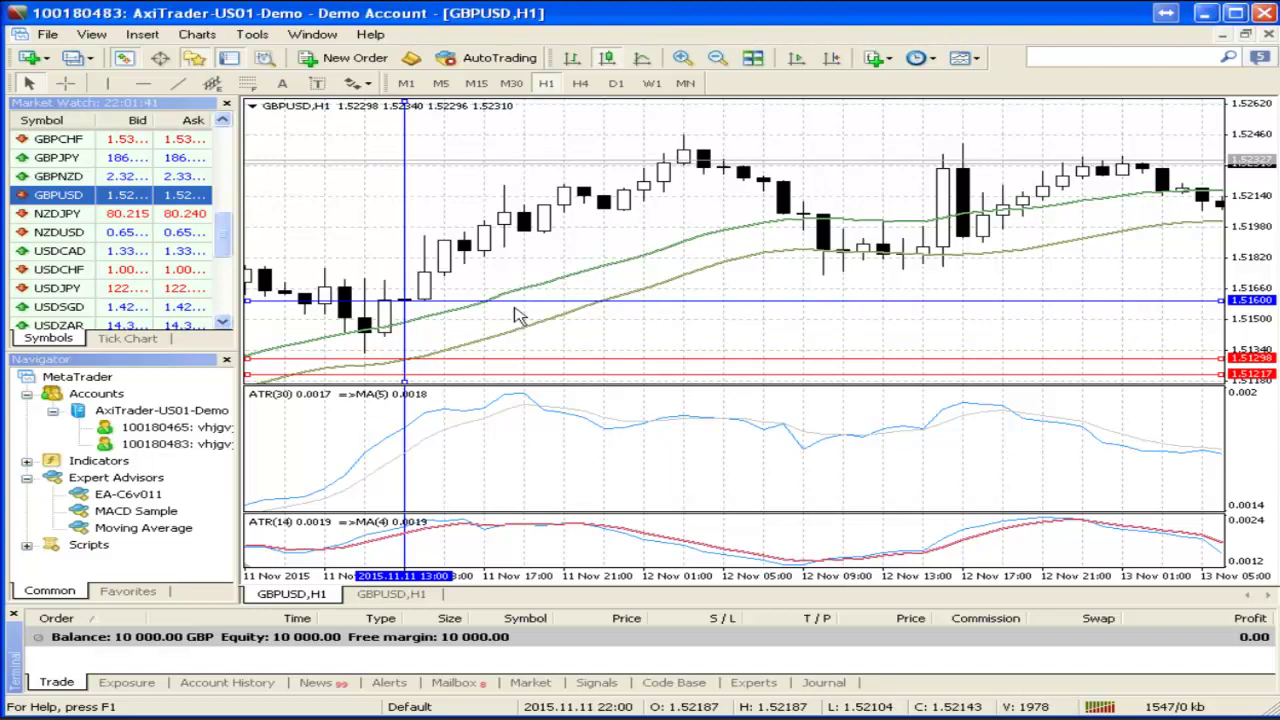
click(66, 84)
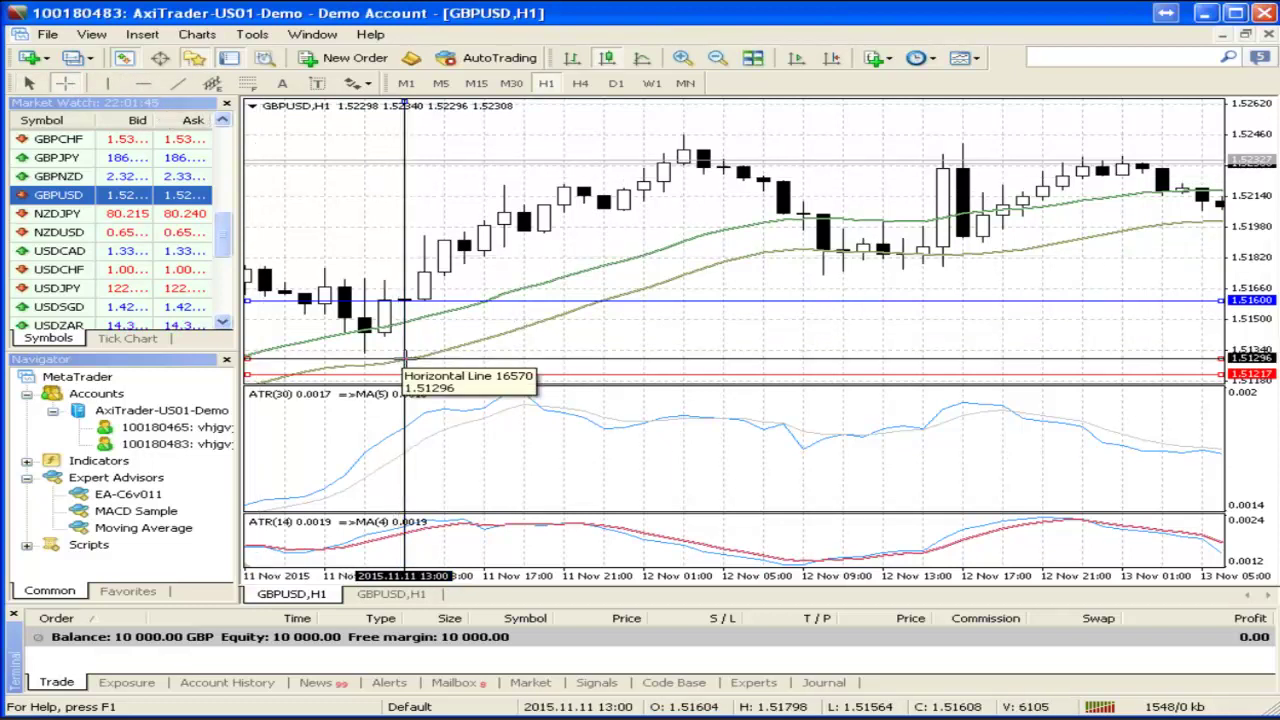
click(406, 378)
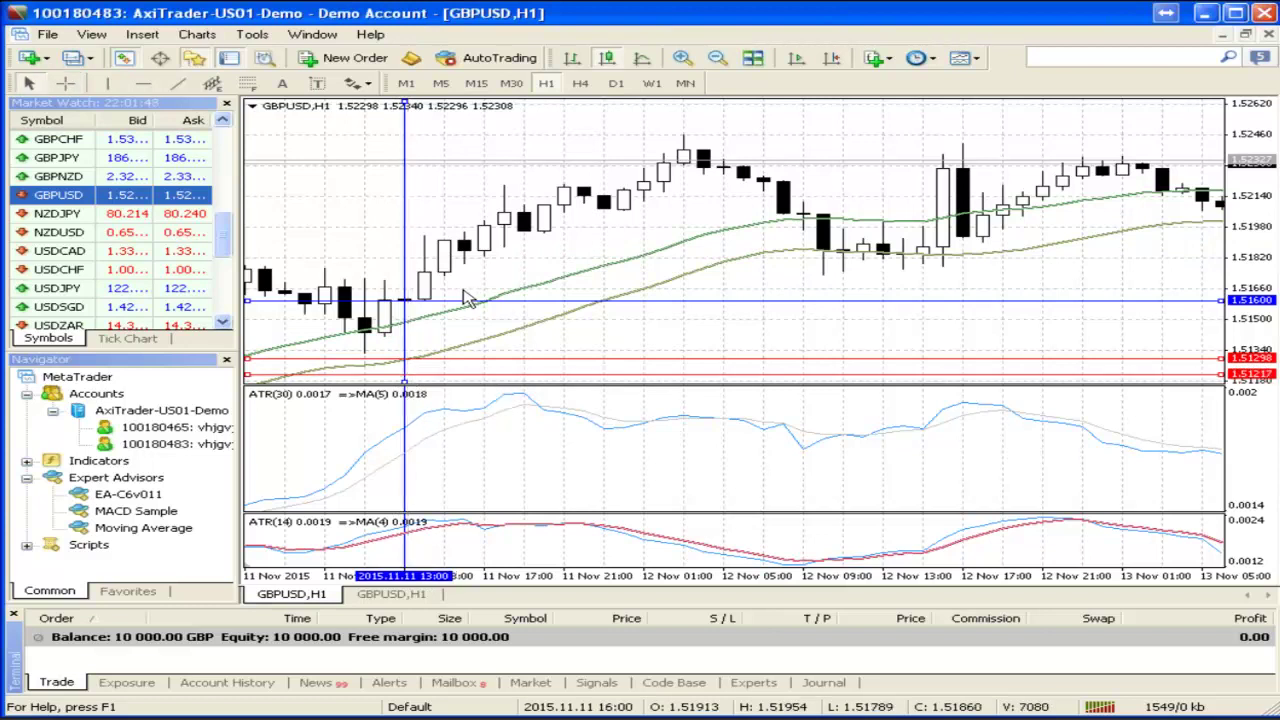
Show the Exit Rules slide, and trace the ATR(14) line crossing on the chart to the 11 November 2015 17:00 candle
click(1205, 13)
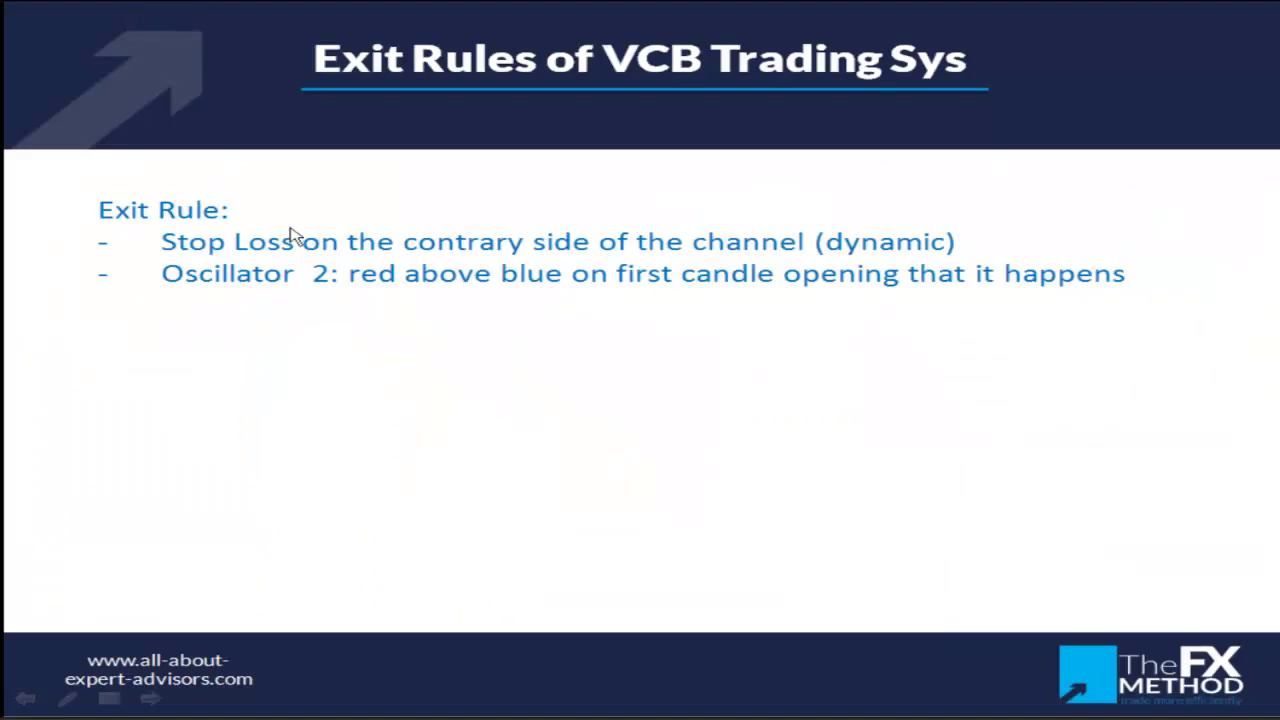
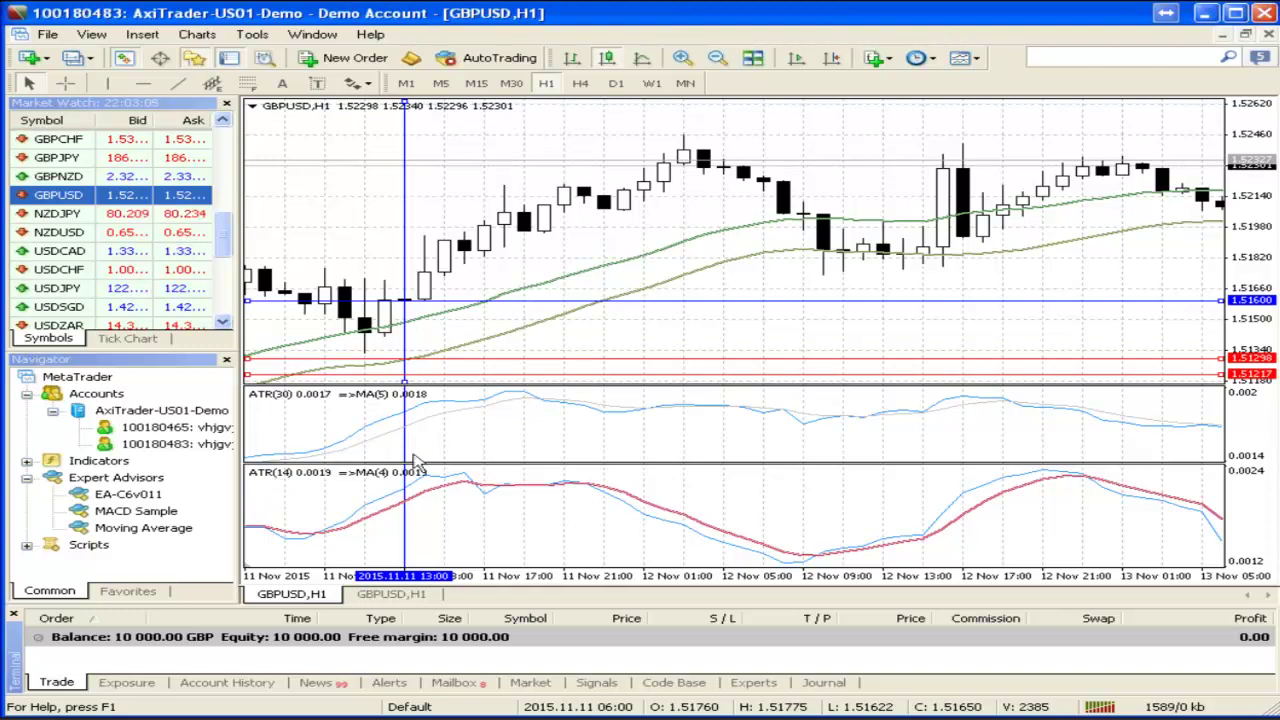
mouse_move(477, 489)
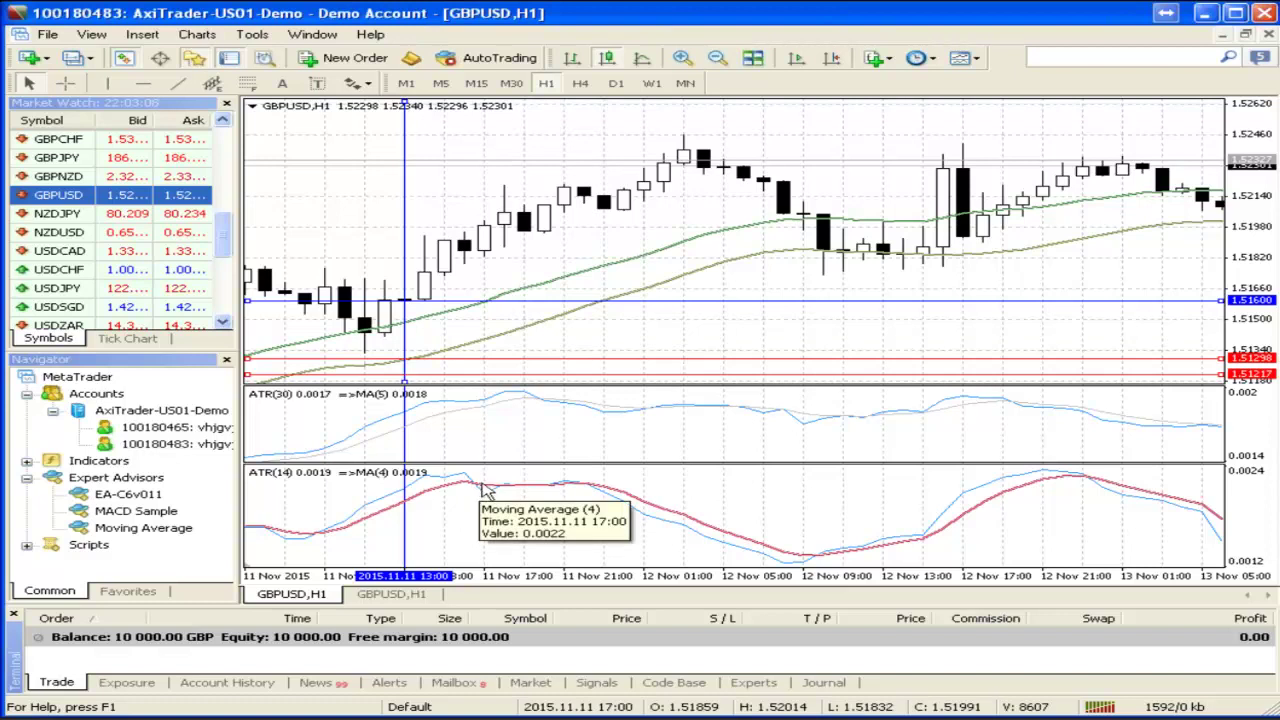
click(64, 84)
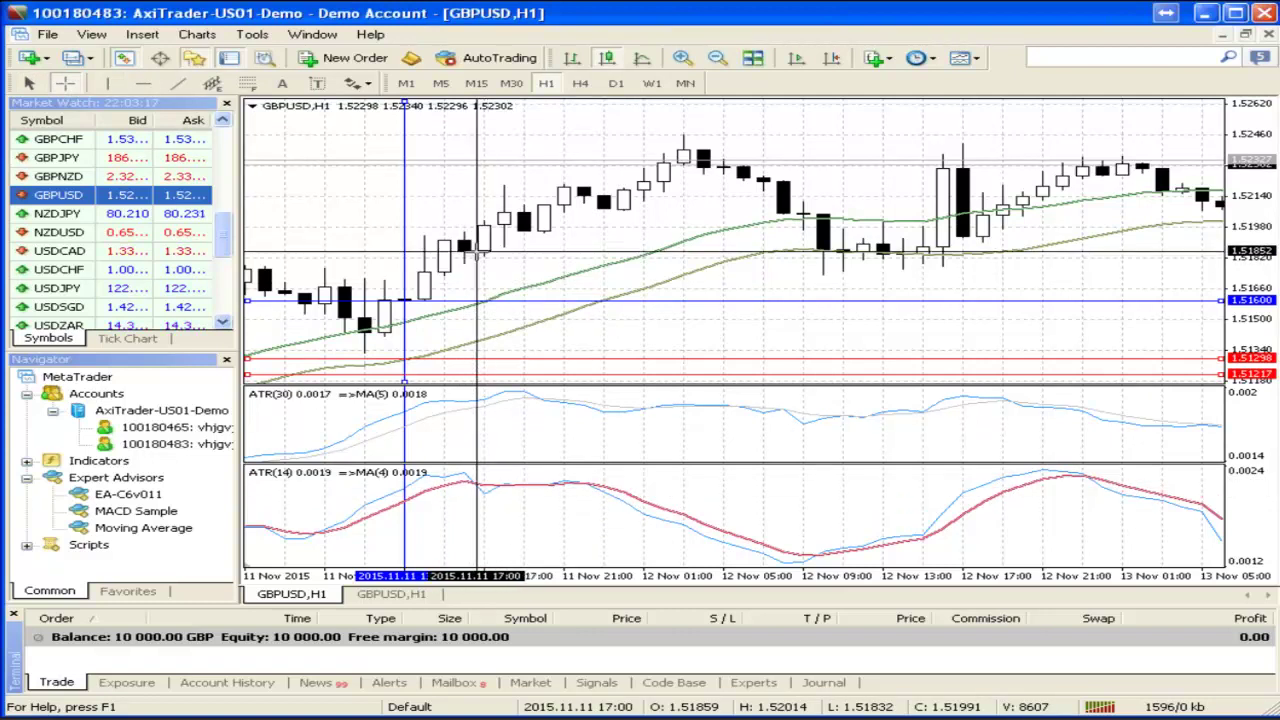
mouse_move(470, 484)
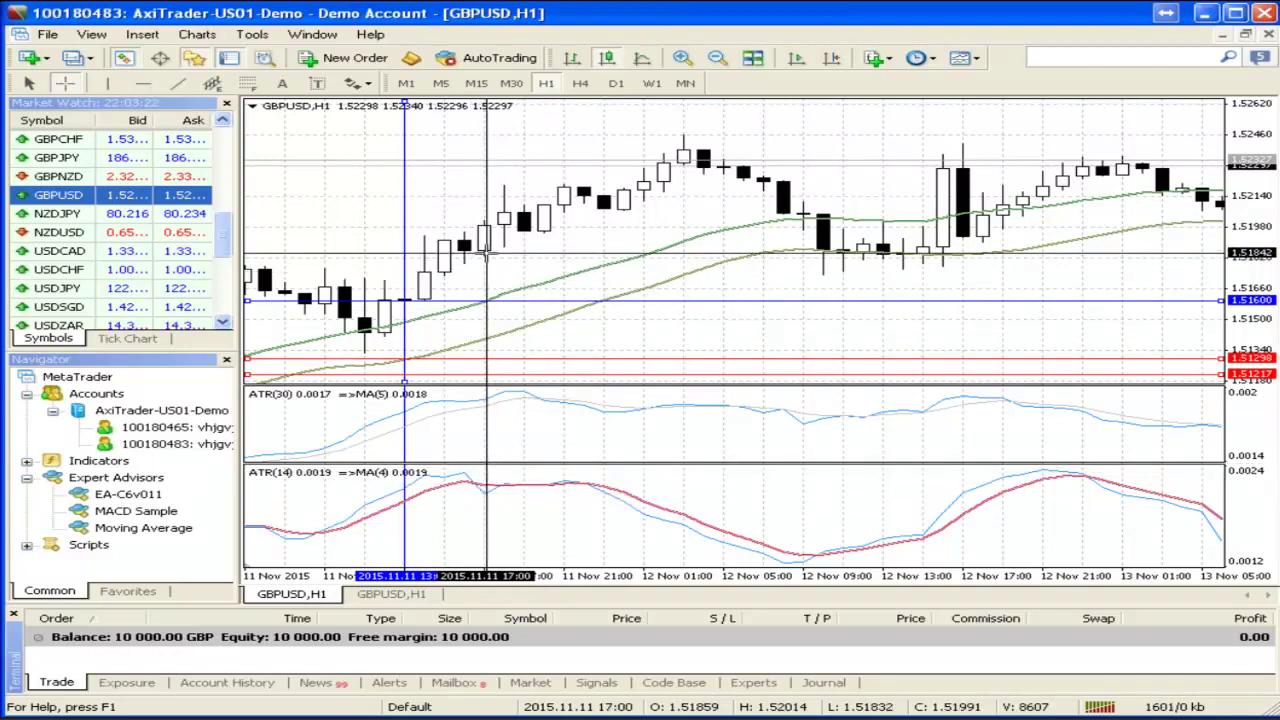
Measure from the open of the 11 November 2015 17:00 candle back to the 13:00 entry at 1.51600
click(488, 256)
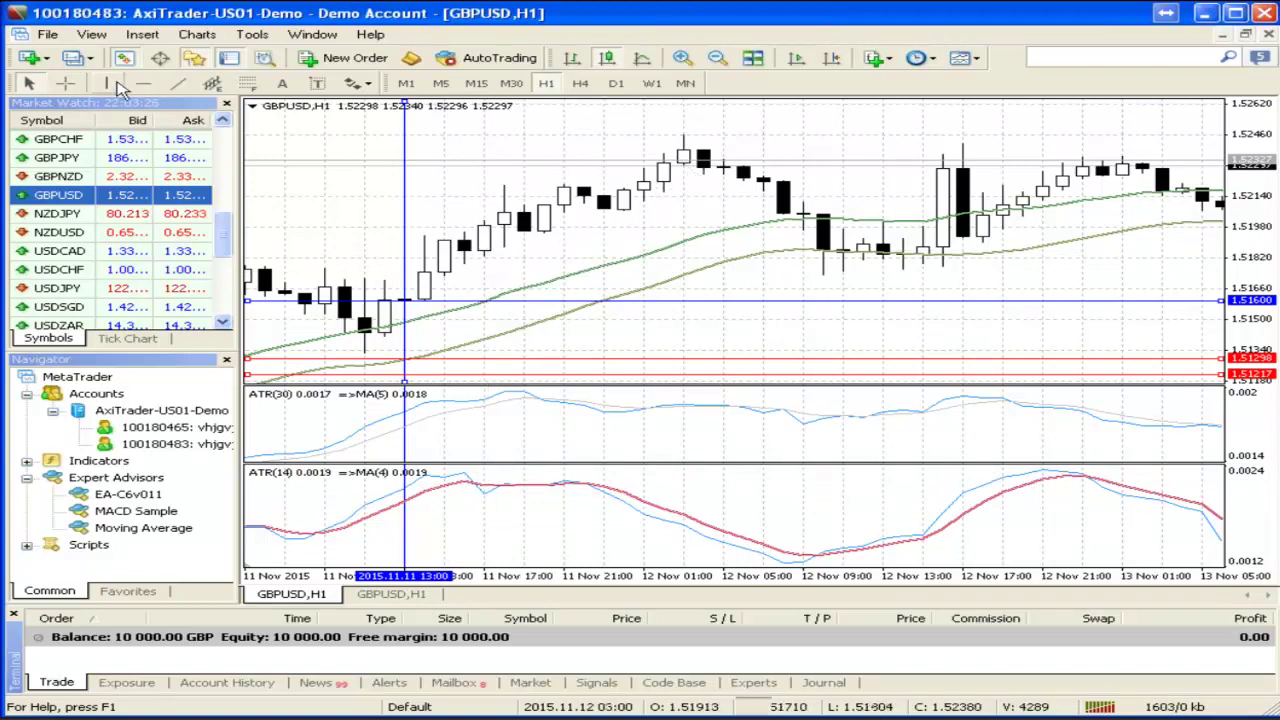
click(63, 83)
drag(485, 250, 404, 300)
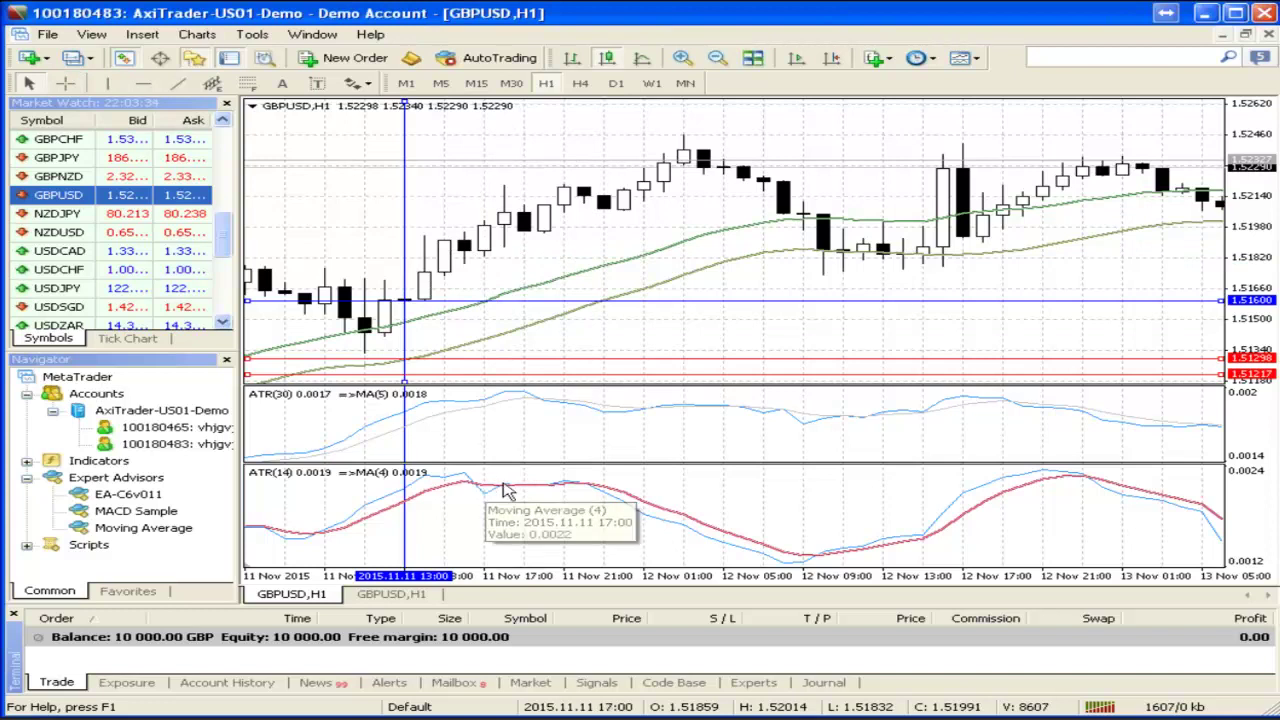
Handwrite ENTRY in the ATR(30) panel and EXIT in the ATR(14) panel, and erase the ink
mouse_move(555, 492)
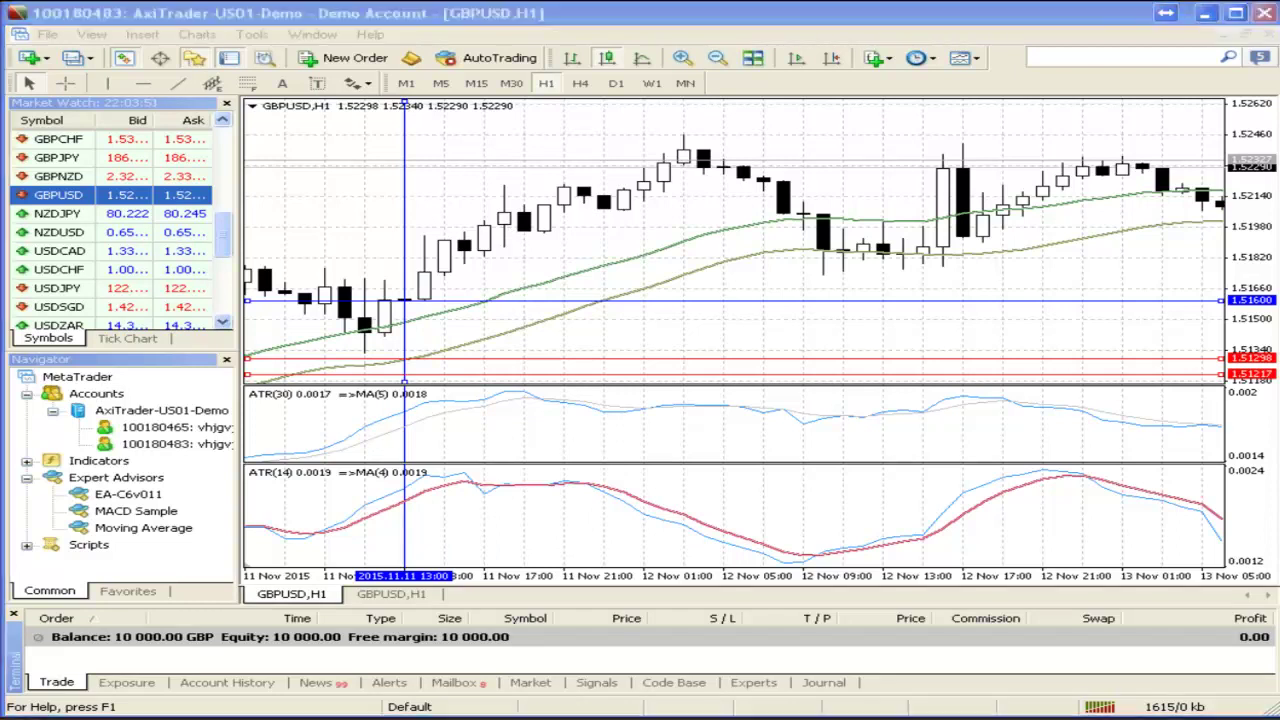
mouse_move(520, 423)
mouse_down()
mouse_move(508, 440)
mouse_move(530, 443)
mouse_move(537, 424)
mouse_move(543, 443)
mouse_move(561, 427)
mouse_move(588, 426)
mouse_move(576, 443)
mouse_move(645, 432)
mouse_move(630, 452)
mouse_up()
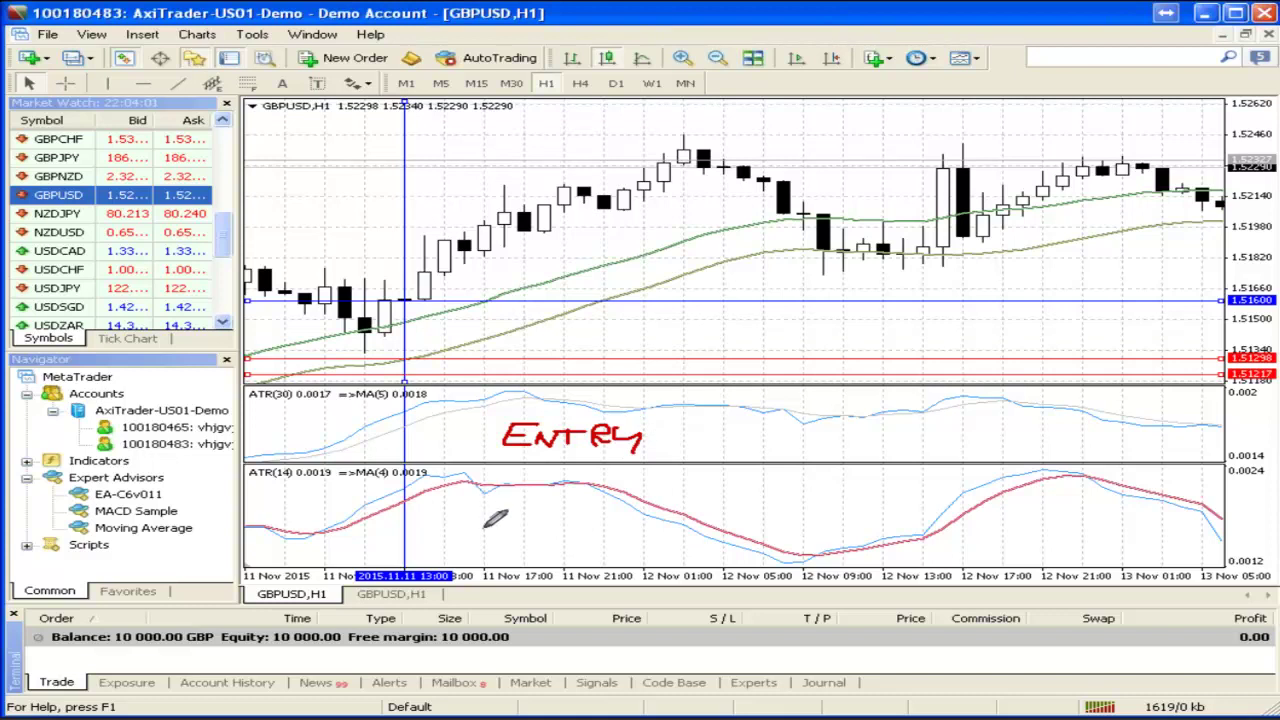
mouse_move(487, 530)
mouse_down()
mouse_move(497, 552)
mouse_move(505, 528)
mouse_move(502, 540)
mouse_move(562, 556)
mouse_move(591, 536)
mouse_up()
click(565, 527)
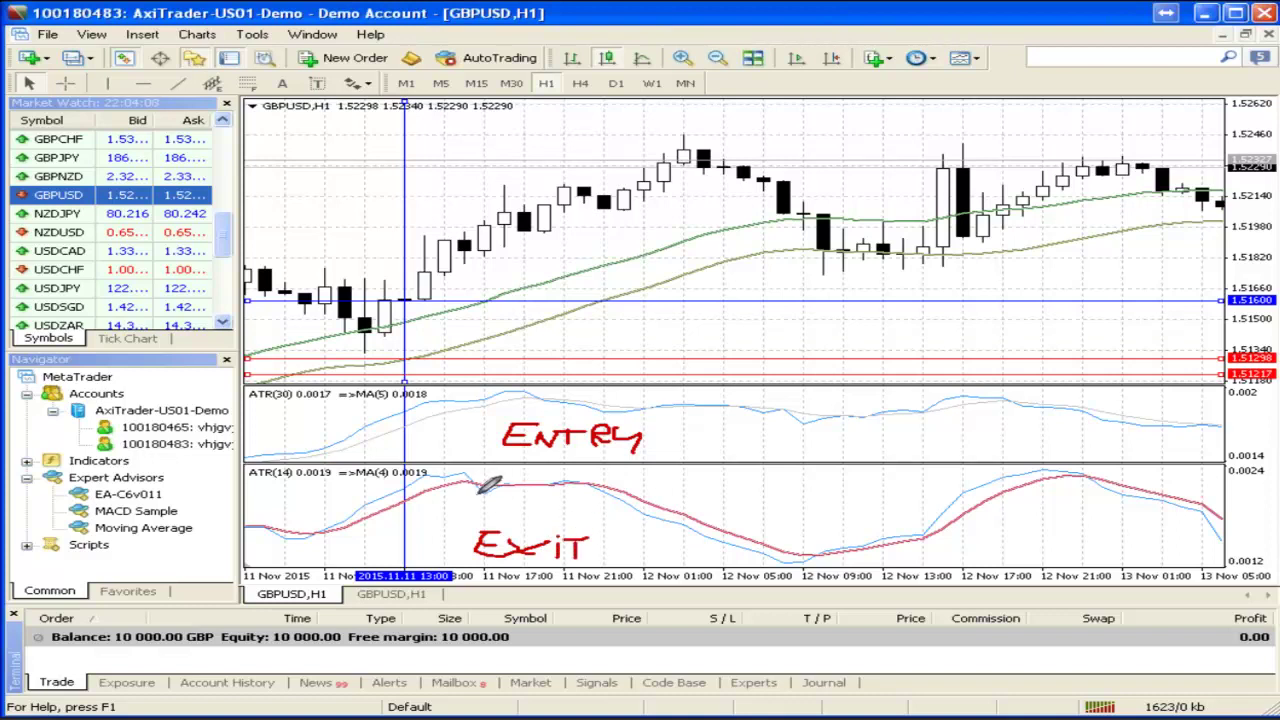
key(e)
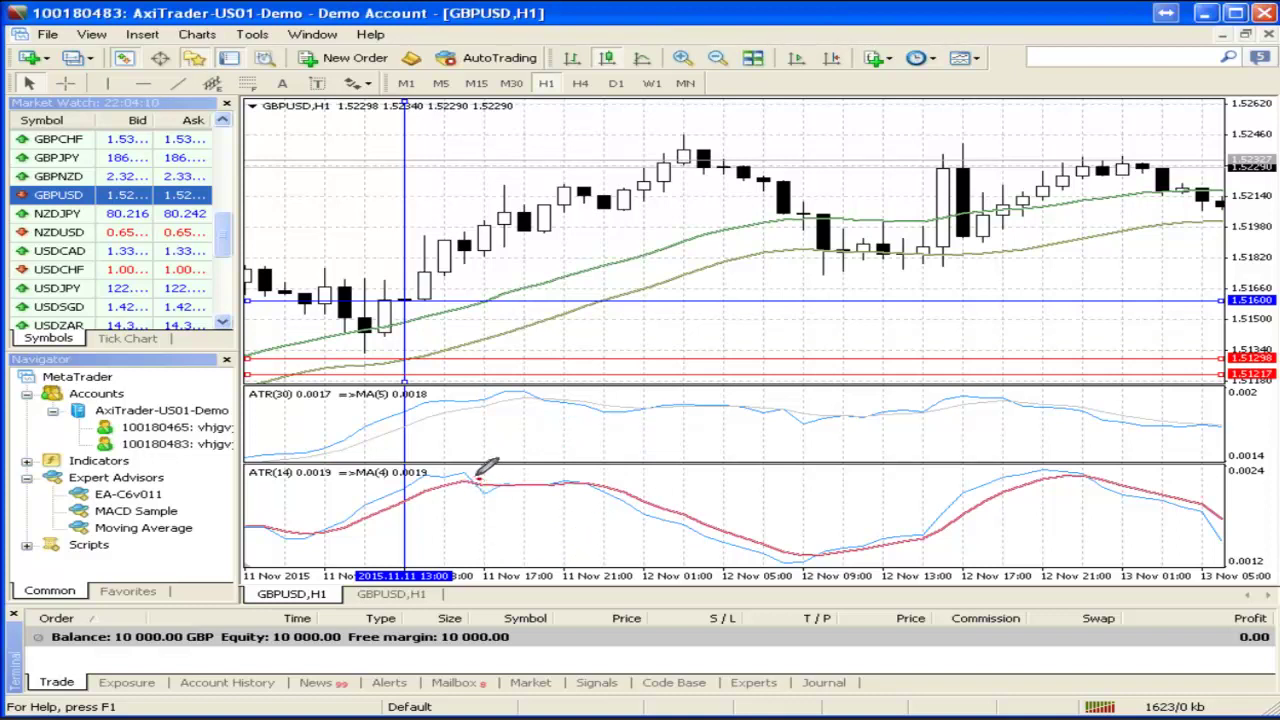
Mark the exit crossing in the ATR(14) panel and sketch in the ATR(30) panel above it, erasing each mark
drag(478, 480, 474, 479)
key(e)
mouse_move(481, 432)
mouse_down()
mouse_move(481, 448)
mouse_move(508, 448)
mouse_up()
key(e)
Outline the ATR(30) entry point at 13:00 and the ATR(14) exit crossing, handwrite an E, and erase the ink
mouse_move(398, 410)
mouse_down()
mouse_move(414, 428)
mouse_move(408, 398)
mouse_move(410, 410)
mouse_up()
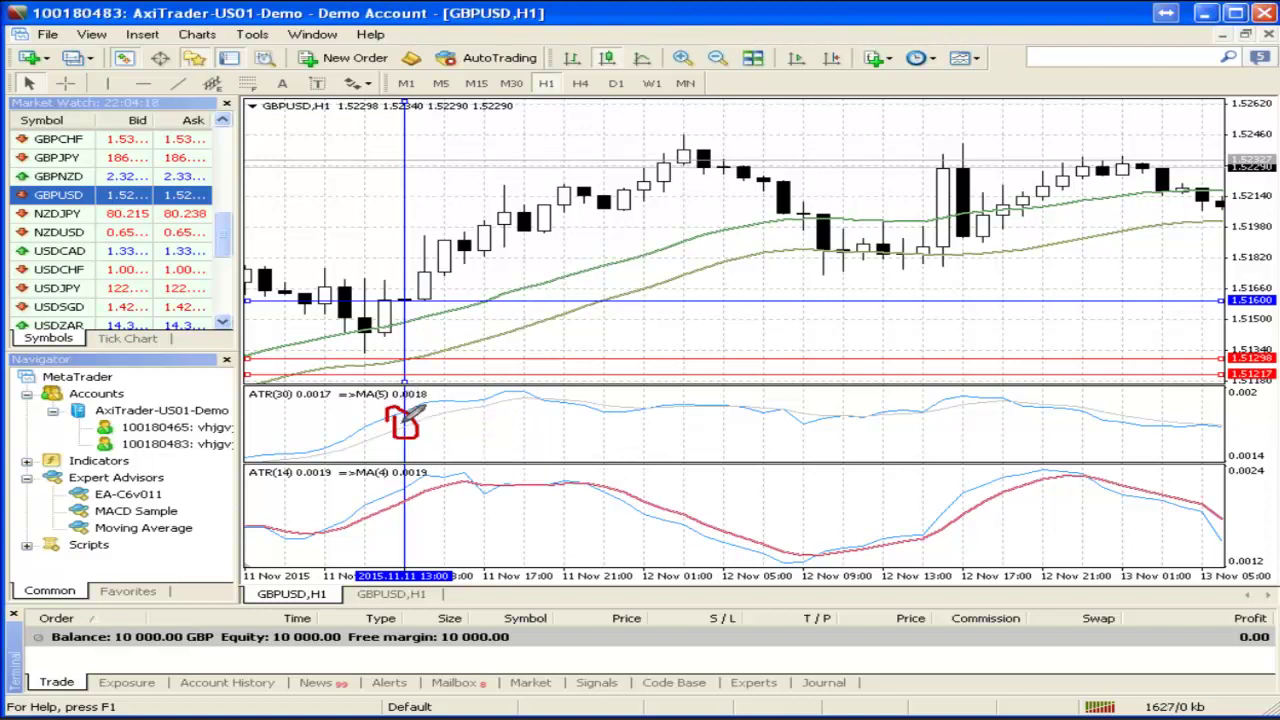
mouse_move(464, 482)
mouse_down()
mouse_move(492, 488)
mouse_move(466, 482)
mouse_up()
mouse_move(521, 418)
mouse_down()
mouse_move(520, 432)
mouse_move(545, 433)
mouse_move(547, 415)
mouse_up()
drag(521, 425, 542, 425)
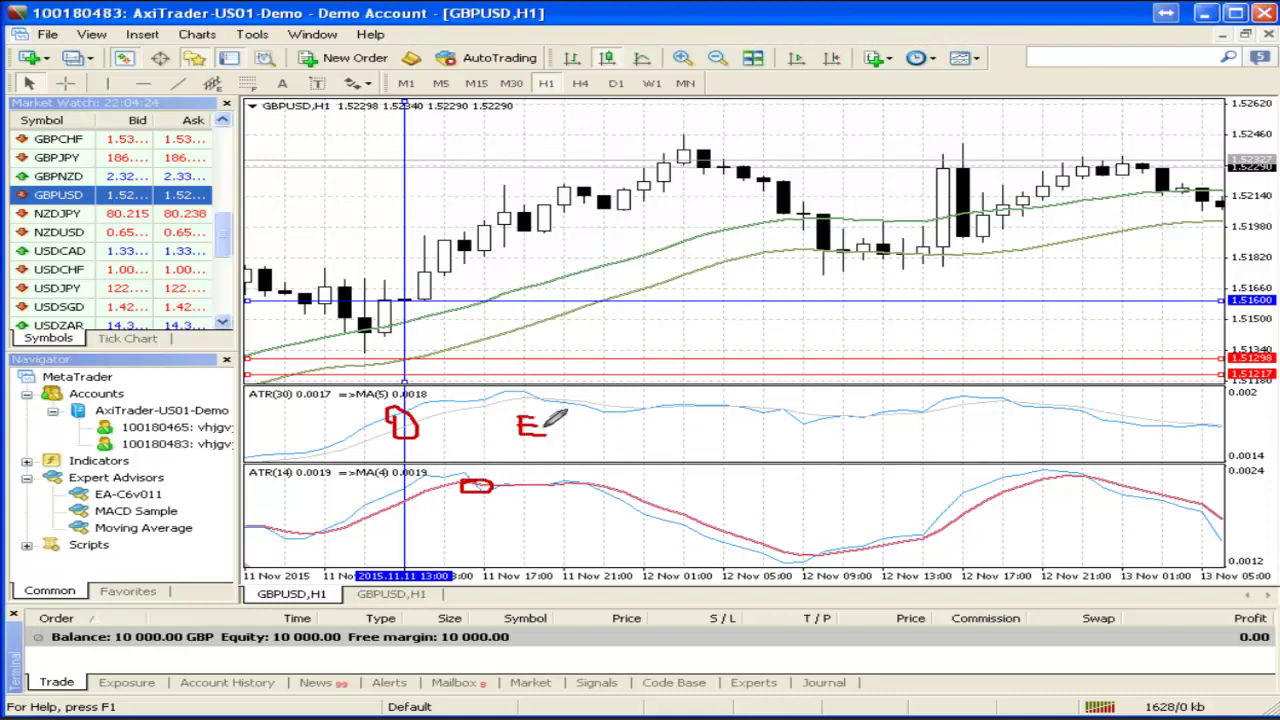
key(e)
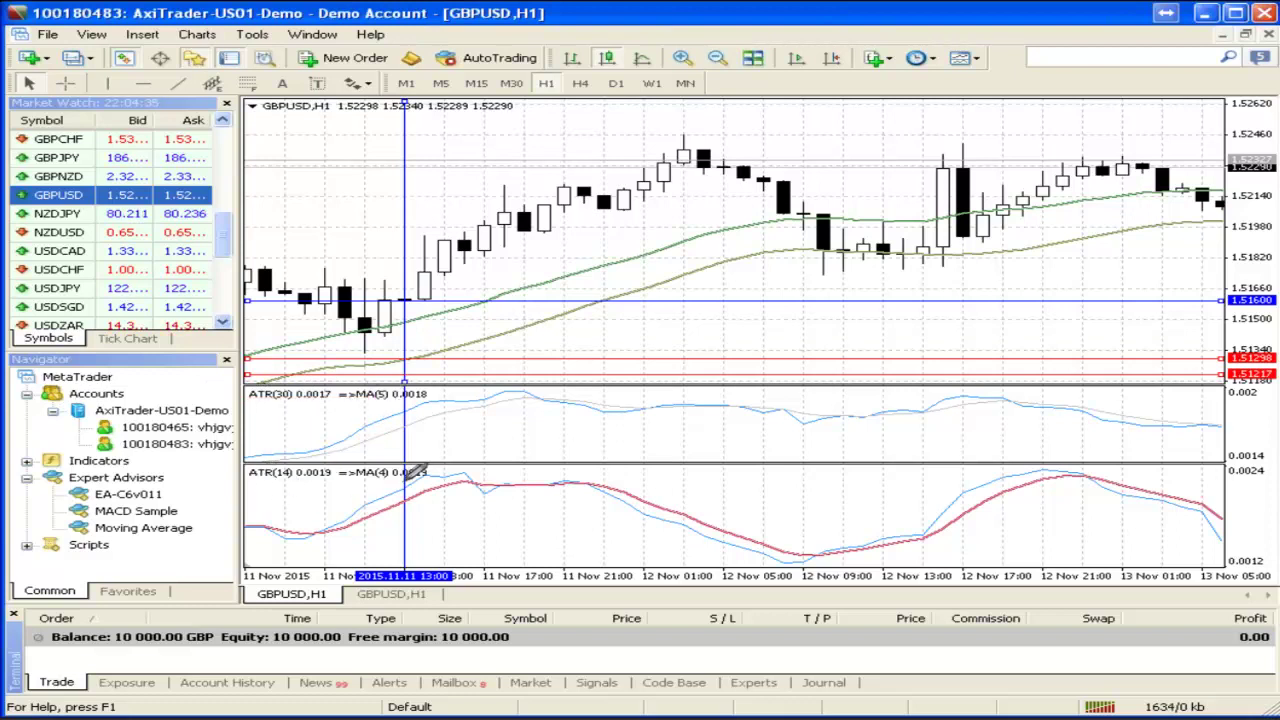
Sketch the price rise from the 13:00 entry to the exit candle and an arrow along the 12 November decline, and erase the ink
drag(428, 480, 248, 480)
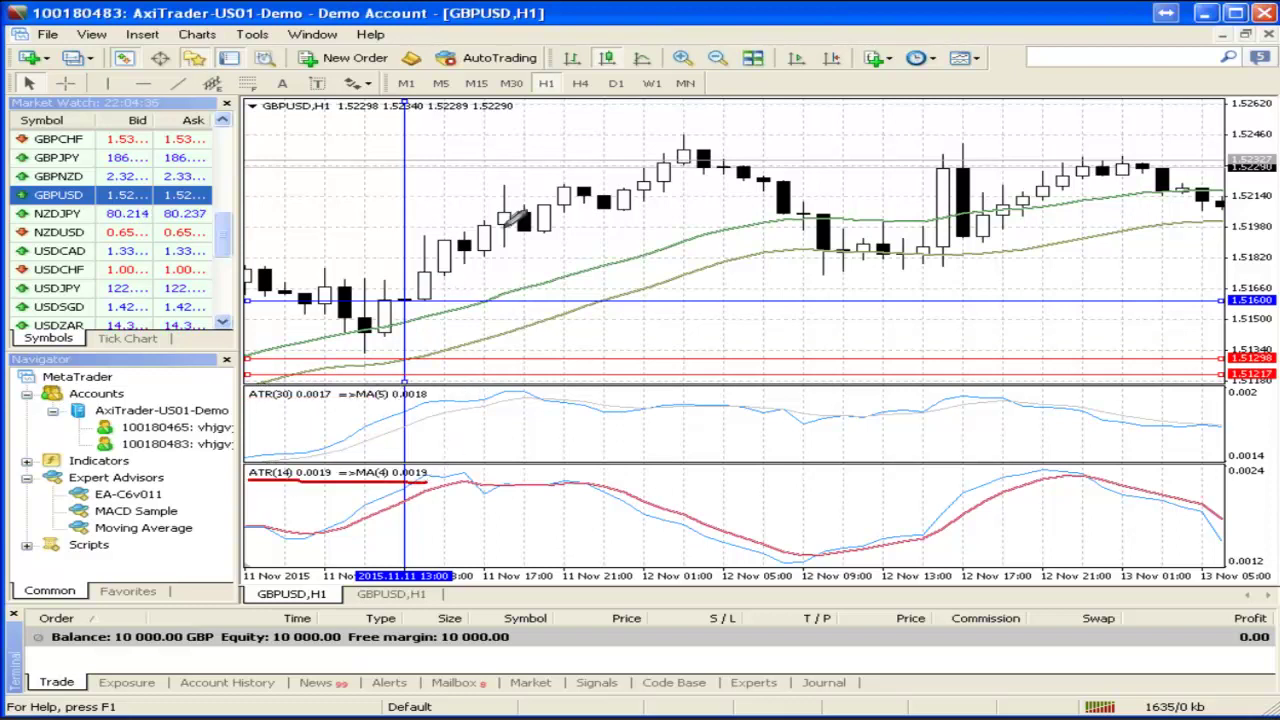
mouse_move(402, 296)
mouse_down()
mouse_move(575, 172)
mouse_move(672, 128)
mouse_move(758, 170)
mouse_up()
mouse_move(806, 226)
mouse_down()
mouse_move(785, 252)
mouse_move(812, 236)
mouse_up()
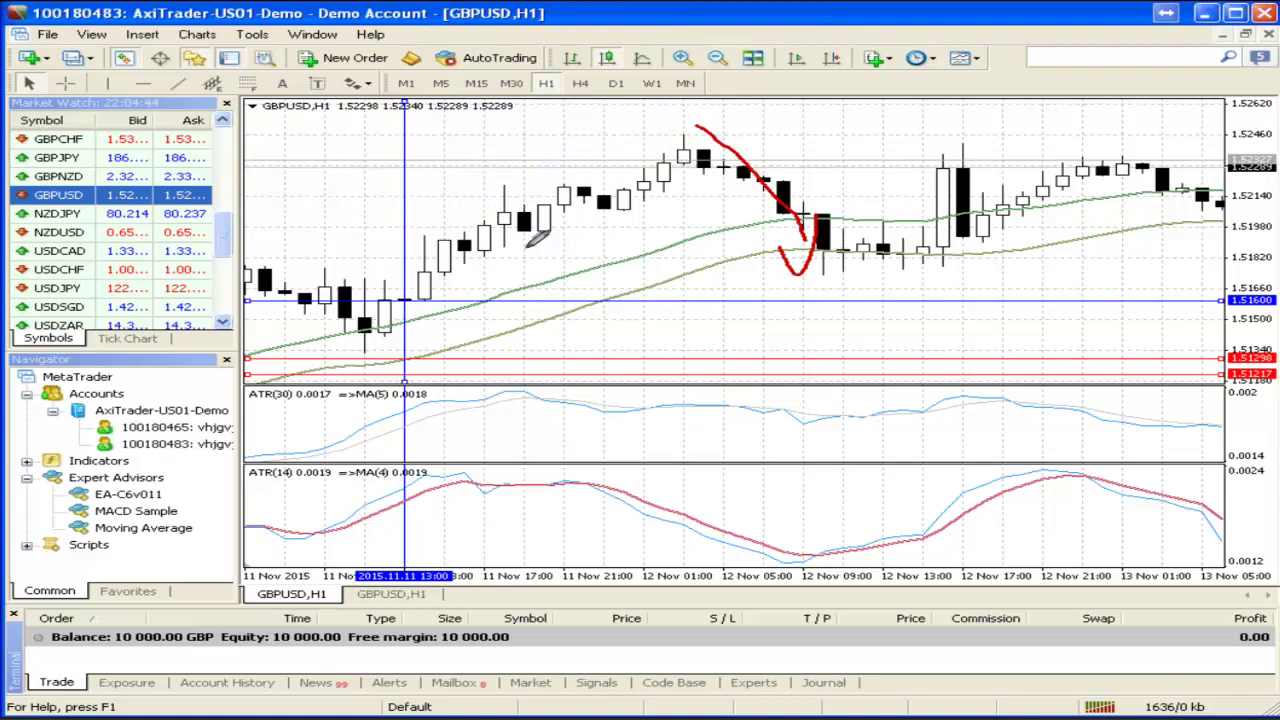
drag(497, 204, 497, 250)
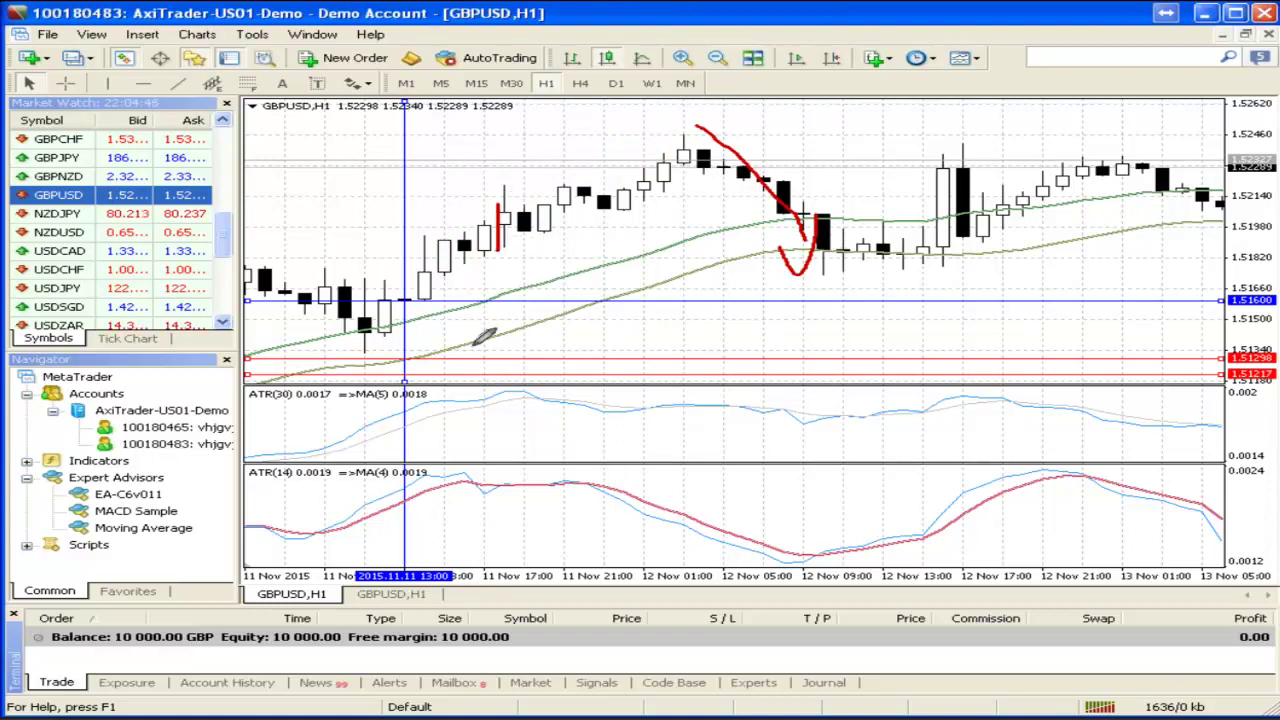
drag(409, 298, 510, 208)
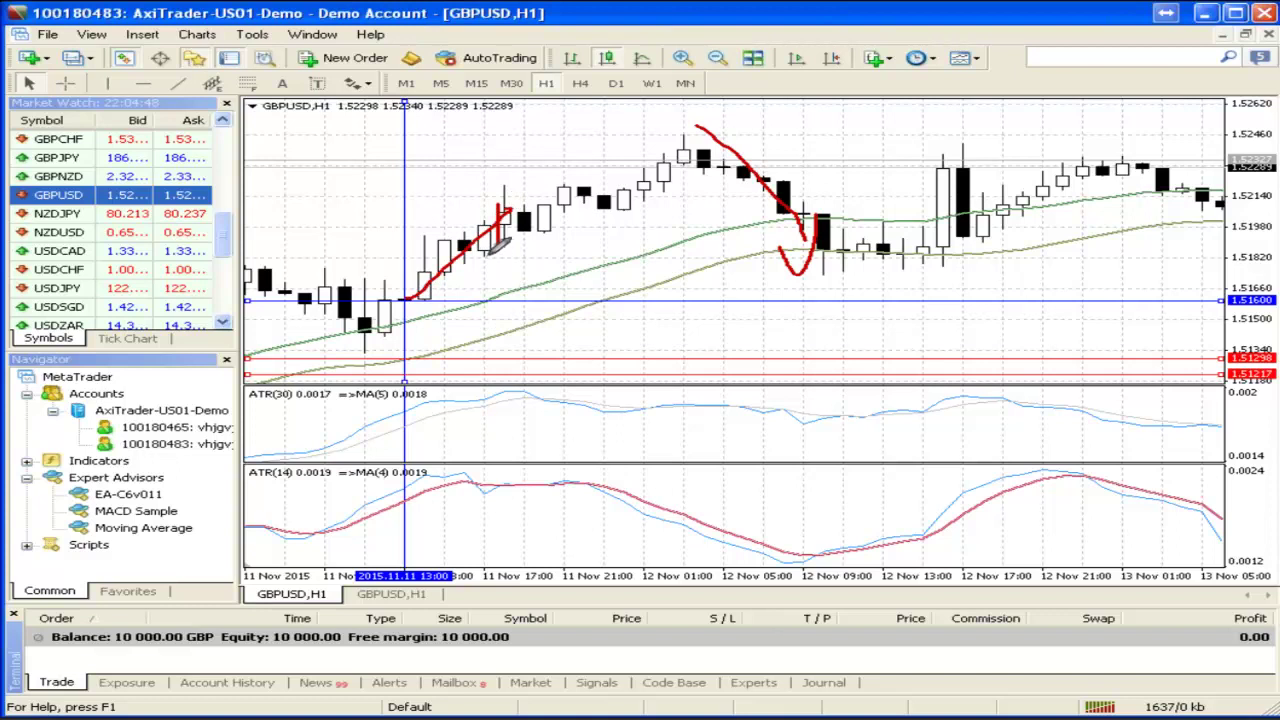
key(e)
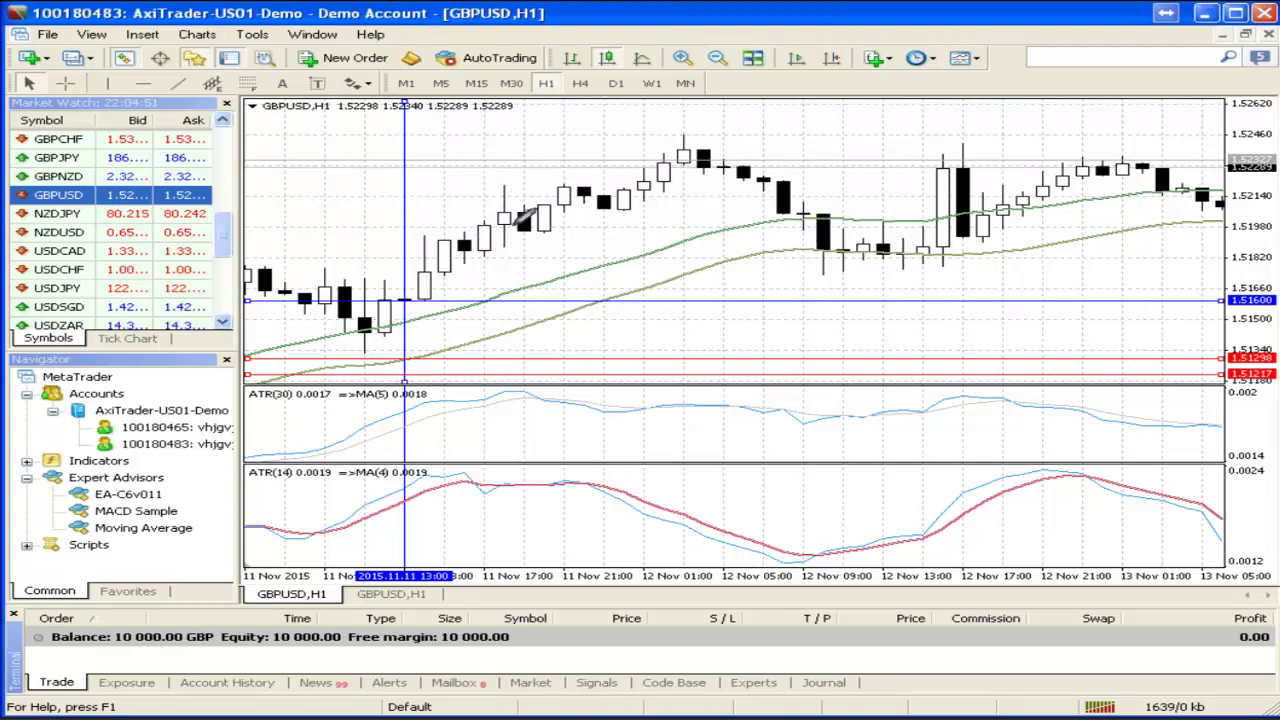
Trace the price rise beyond the exit candle, circle the ATR(14) exit crossing, and remove both marks
drag(516, 222, 680, 152)
key(e)
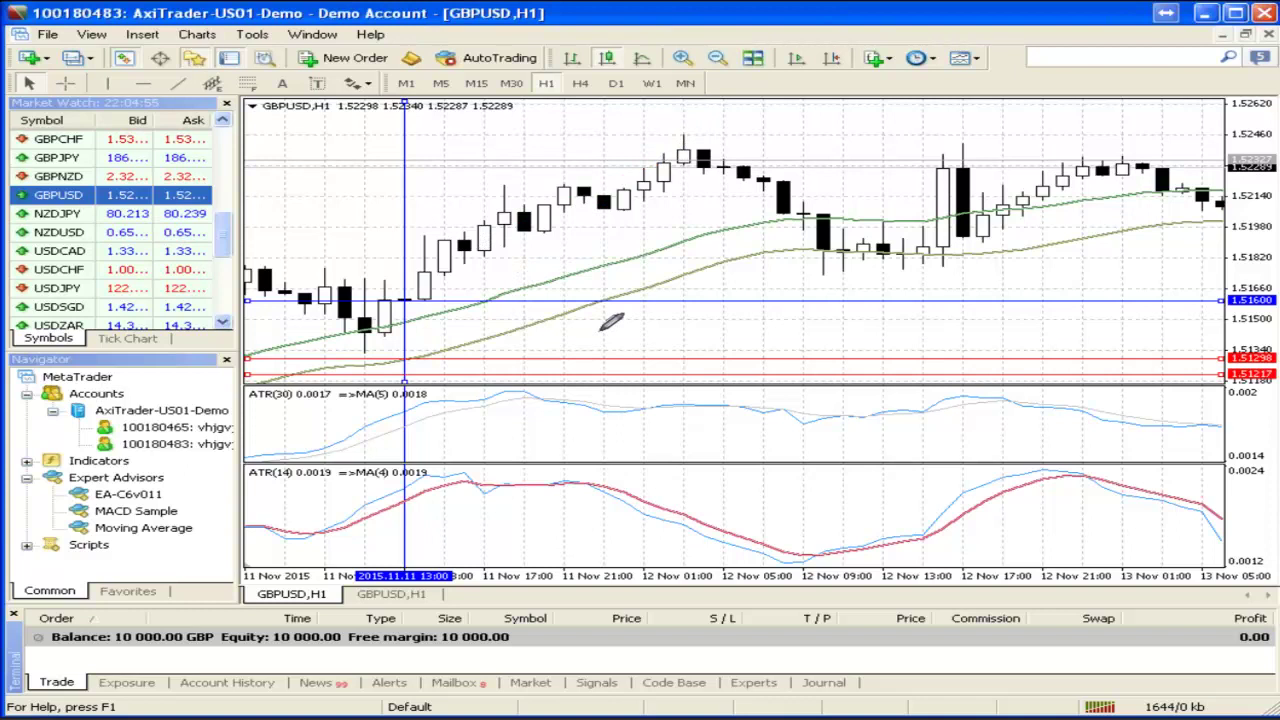
mouse_move(477, 480)
mouse_down()
mouse_move(494, 472)
mouse_move(480, 487)
mouse_up()
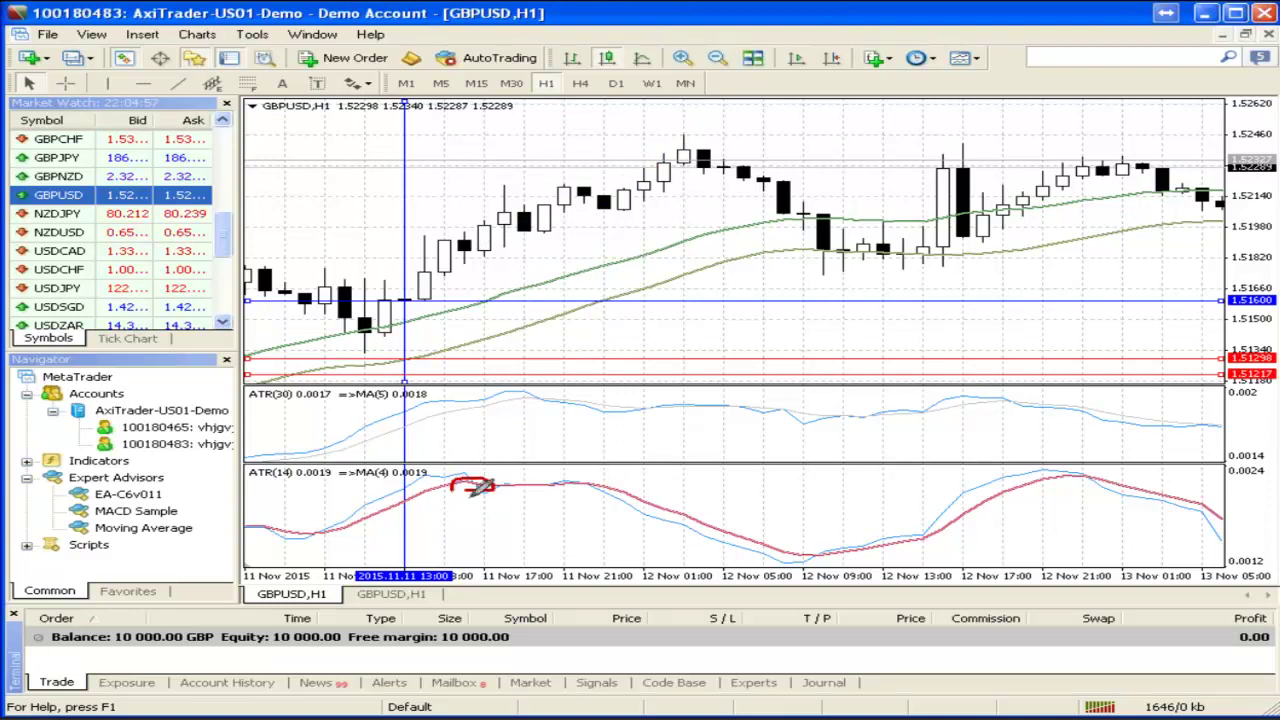
key(ctrl+z)
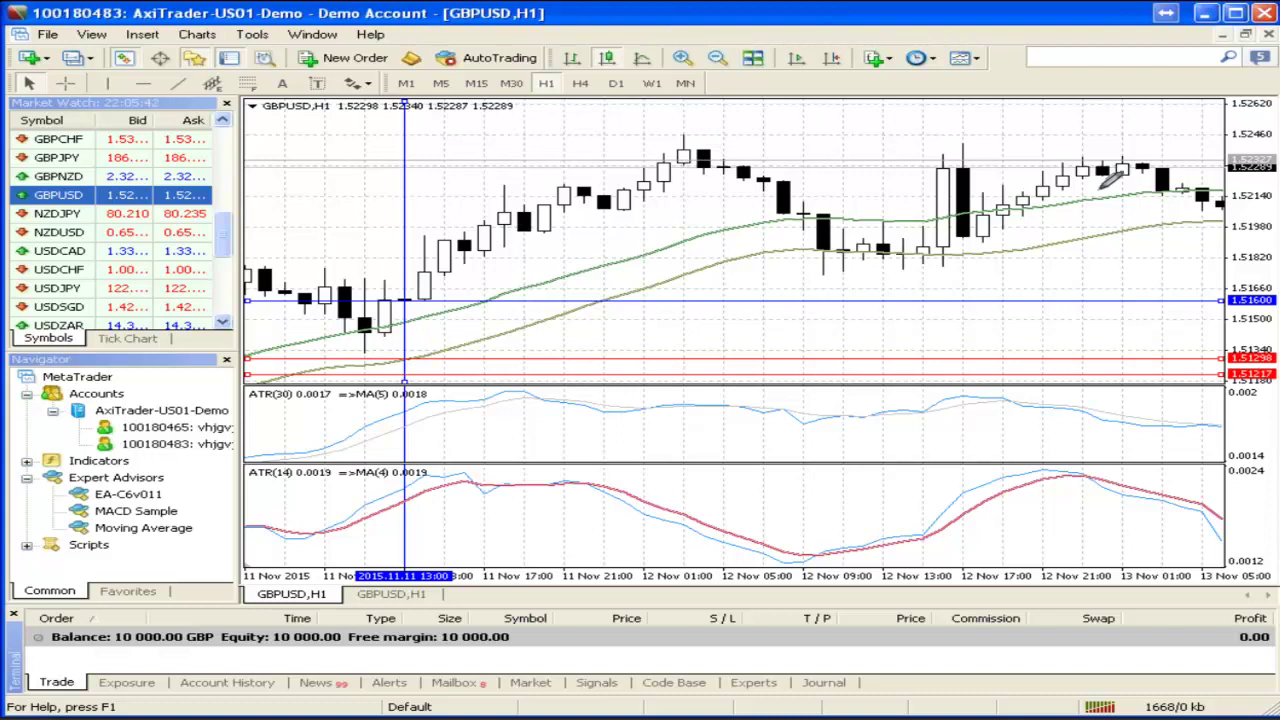
Measure from the open of the 12 November 2015 17:00 candle across to the 13 November 02:00 candle
click(281, 83)
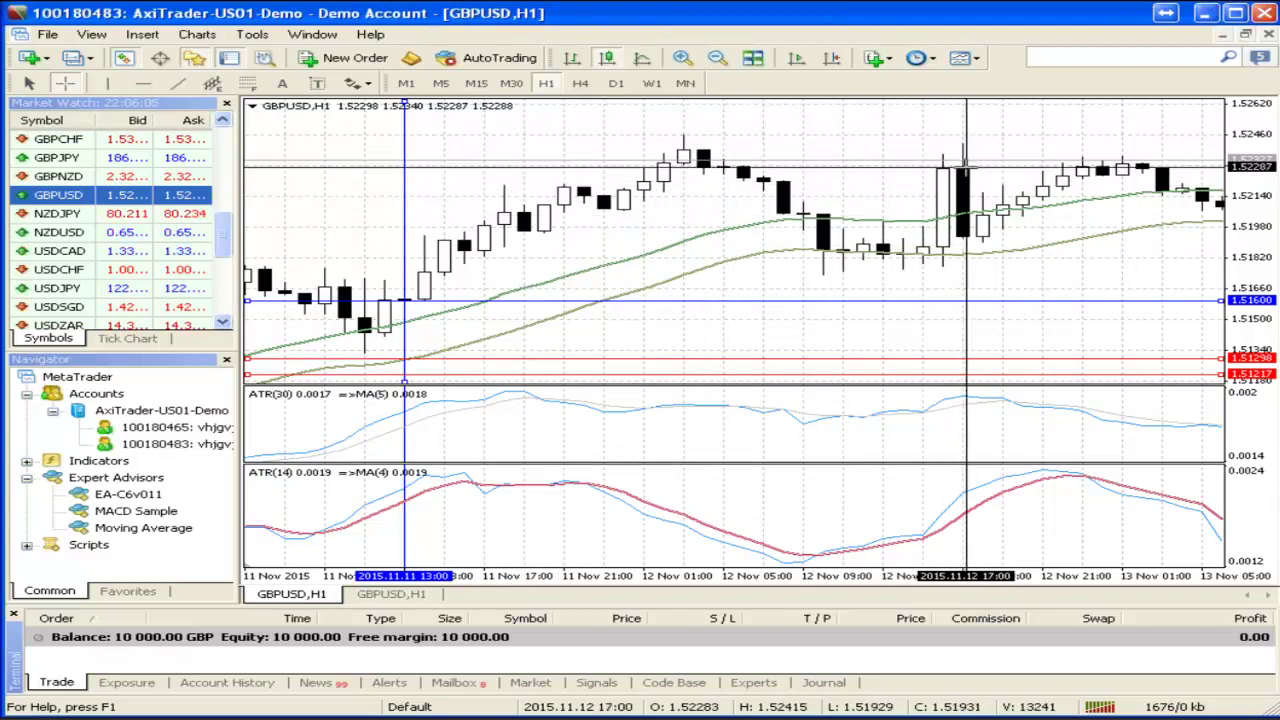
drag(966, 166, 1153, 165)
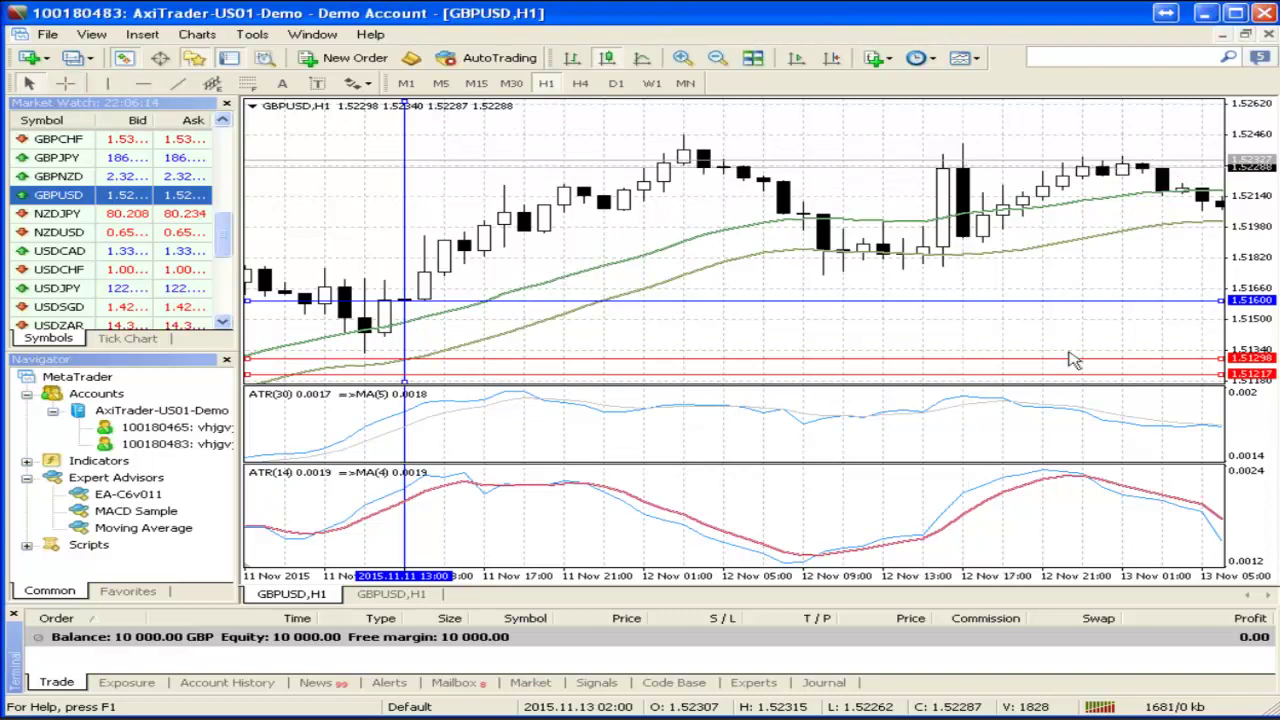
Circle the ATR(14) exit crossing and ATR(30) entry signal, and draw a line from the 12 November 17:00 open to the circled exit candle
mouse_move(1103, 485)
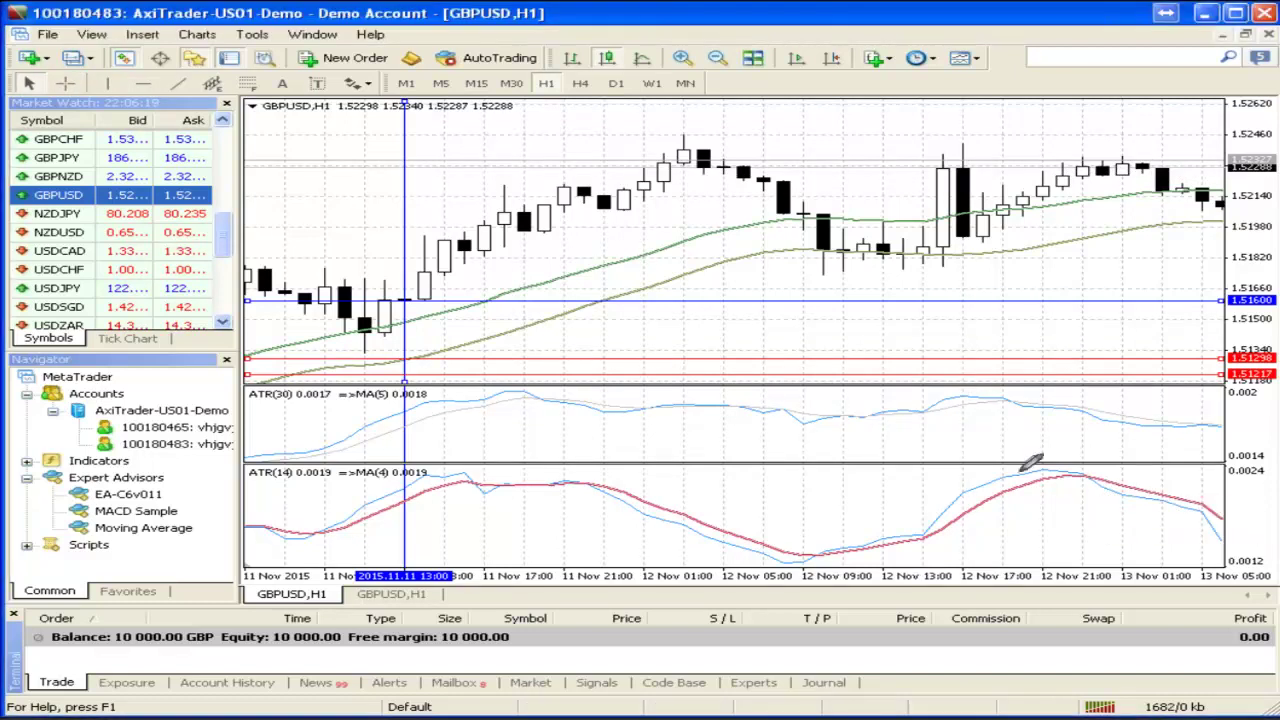
mouse_move(1096, 470)
mouse_down()
mouse_move(1087, 479)
mouse_move(1100, 470)
mouse_up()
drag(956, 171, 978, 170)
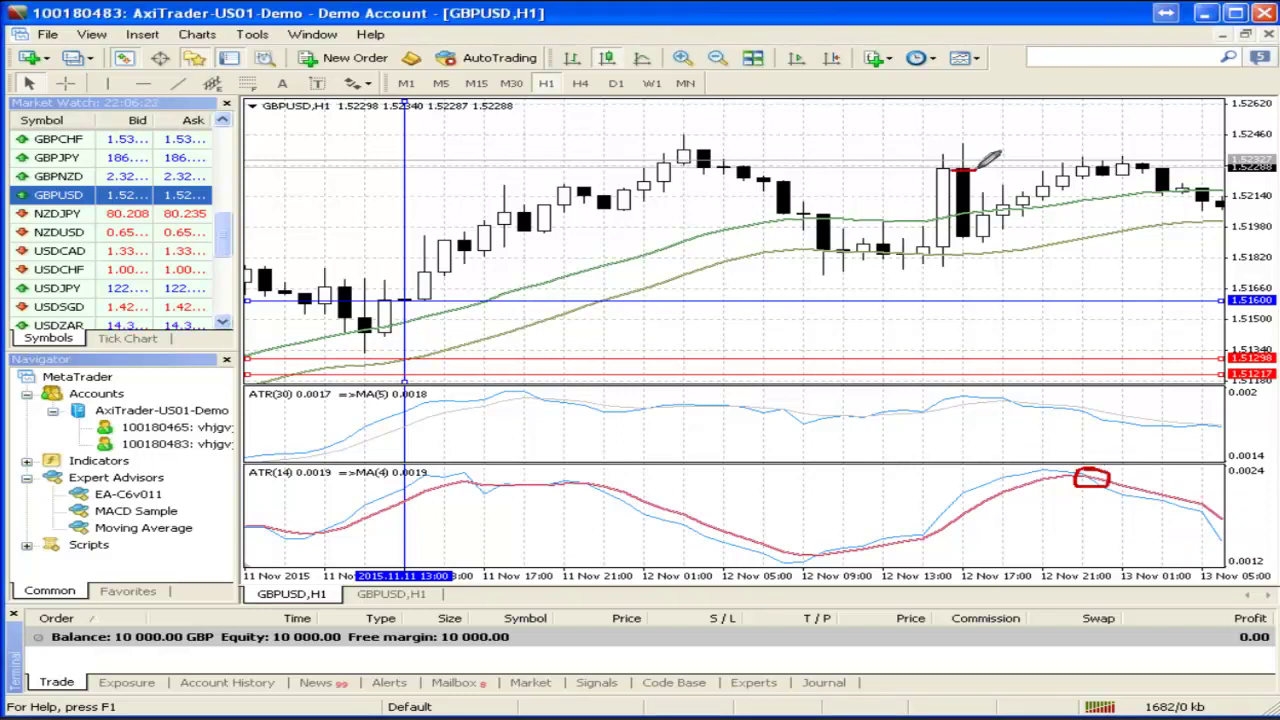
drag(966, 403, 985, 402)
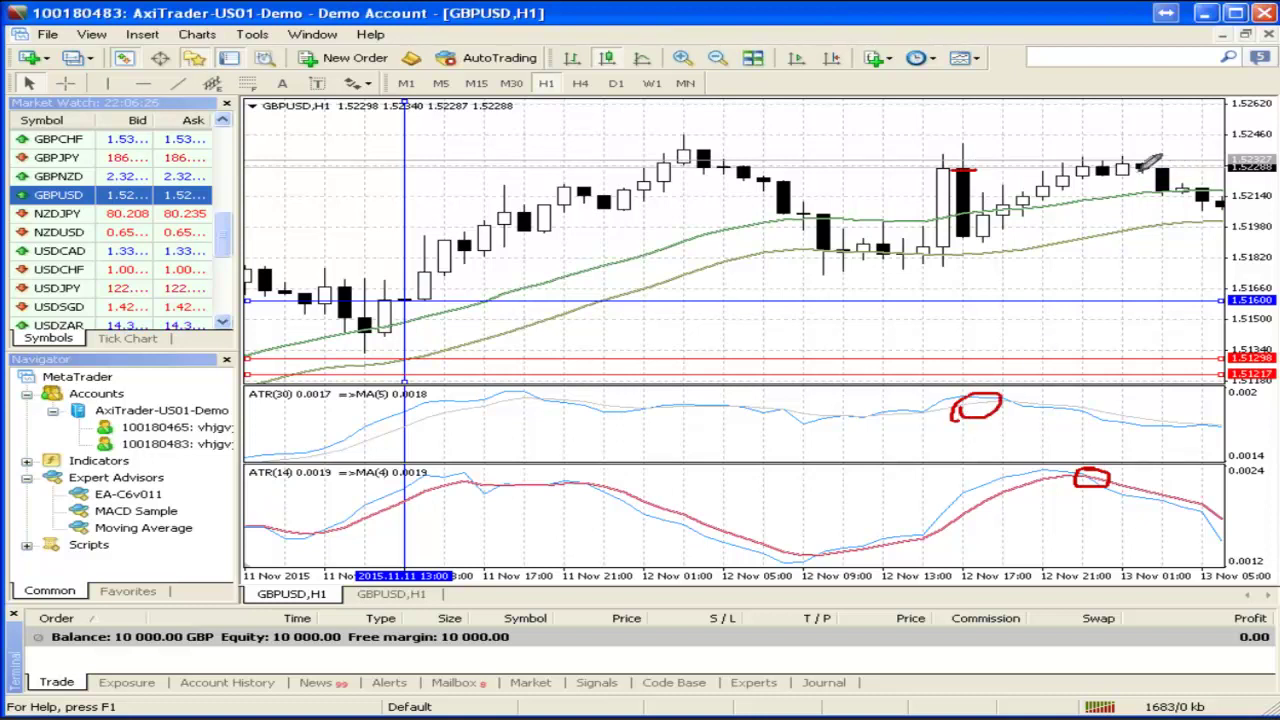
drag(1143, 166, 1132, 158)
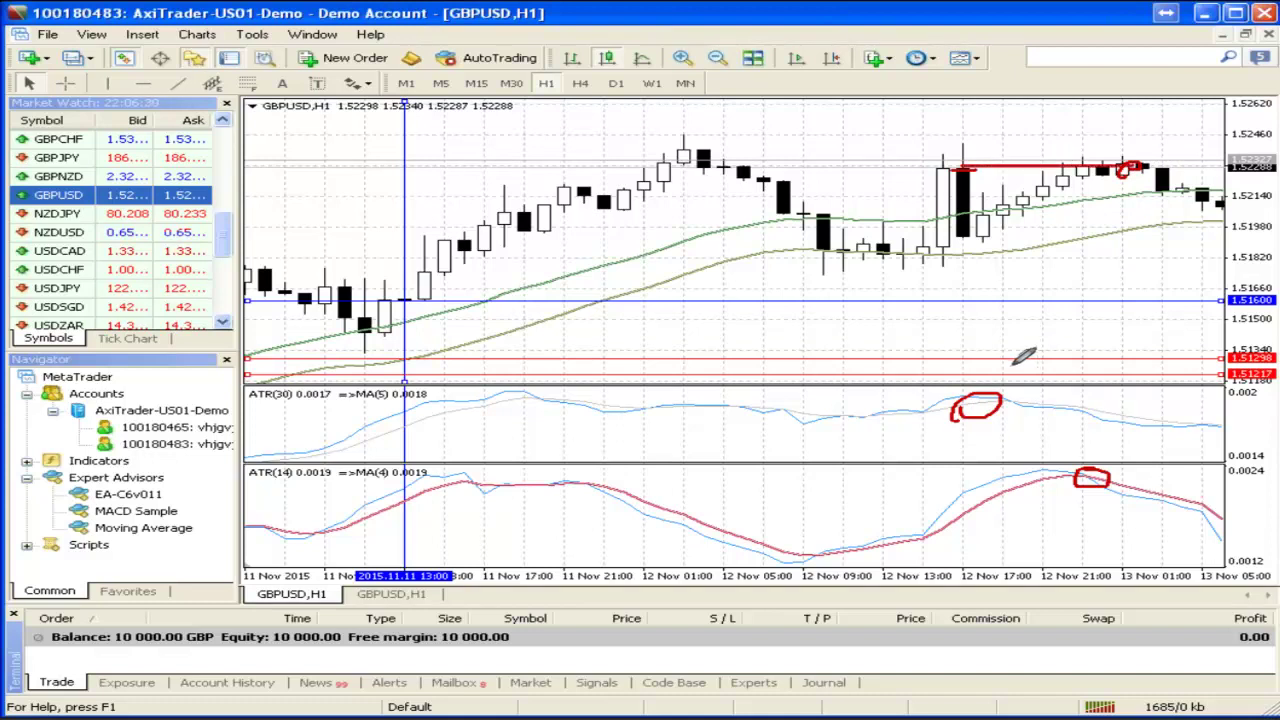
Clear the existing ink, mark a short level just below the 12 November 17:00 candle, and erase it
key(e)
drag(953, 254, 988, 252)
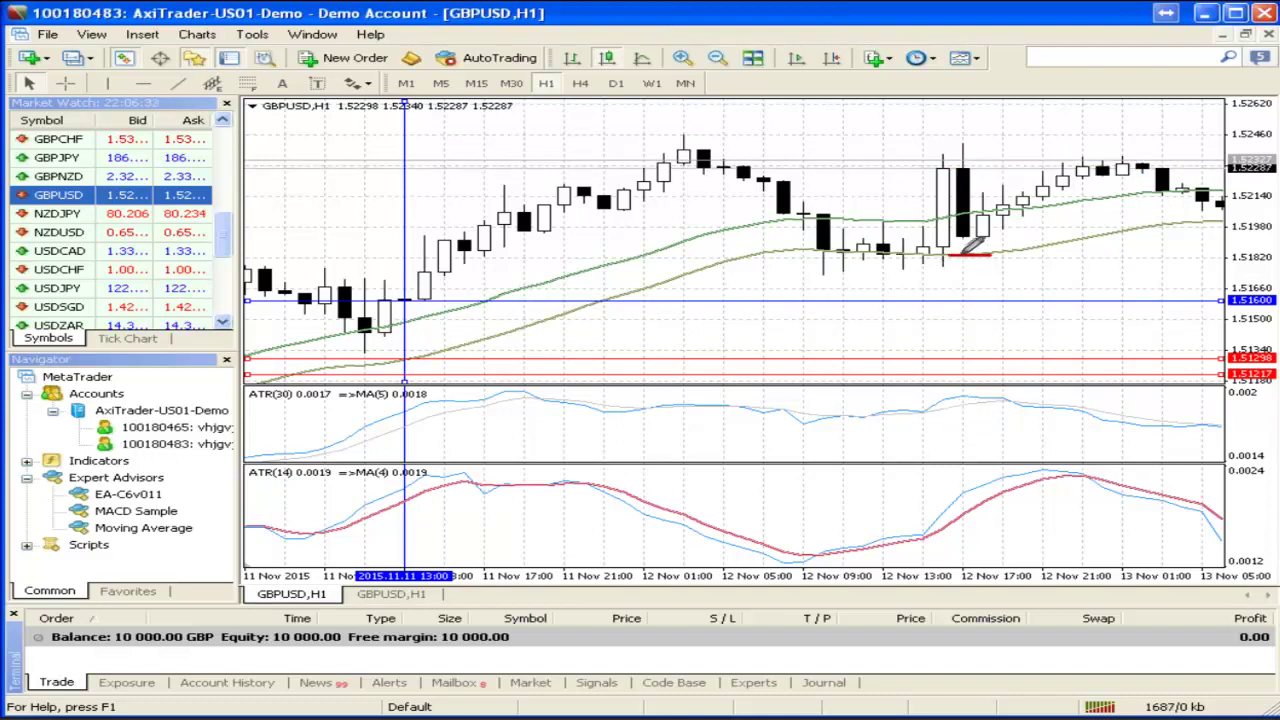
key(e)
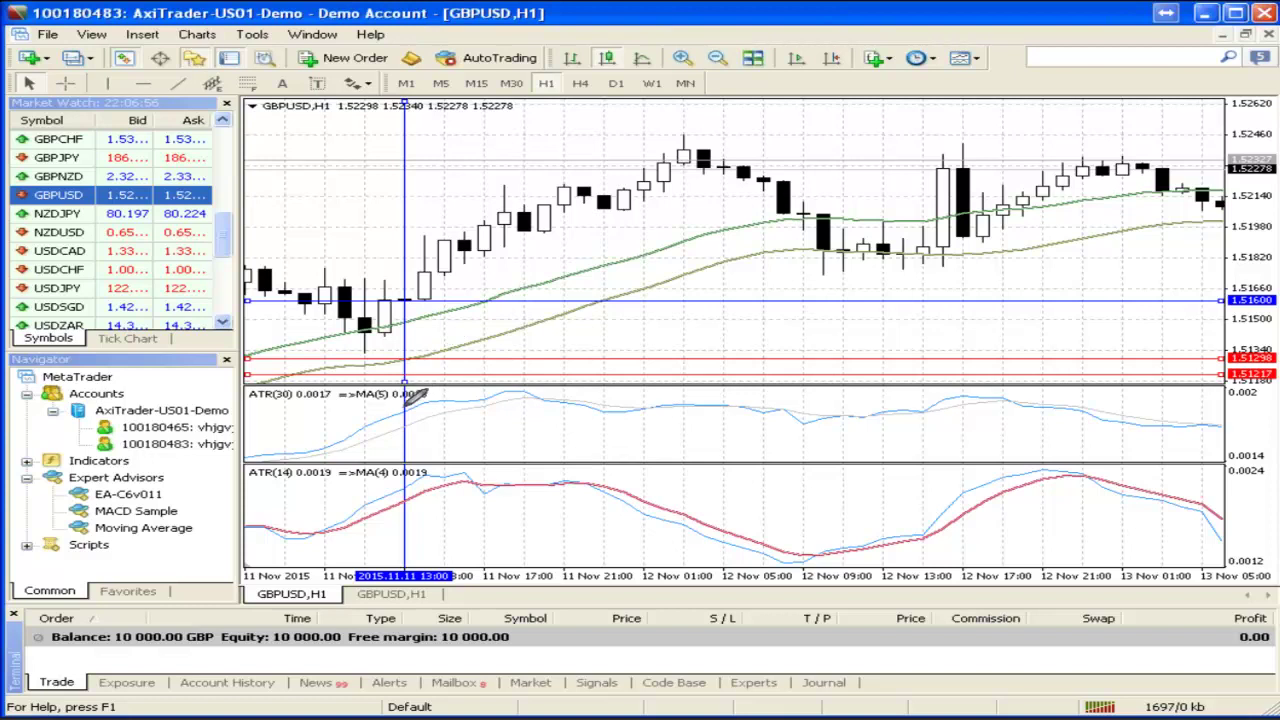
Mark the ATR(30) entry area and the 1.51298 level at 11 November 13:00, circle the following ATR(14) crossing, and erase the ink
mouse_move(396, 408)
mouse_down()
mouse_move(394, 434)
mouse_move(416, 408)
mouse_up()
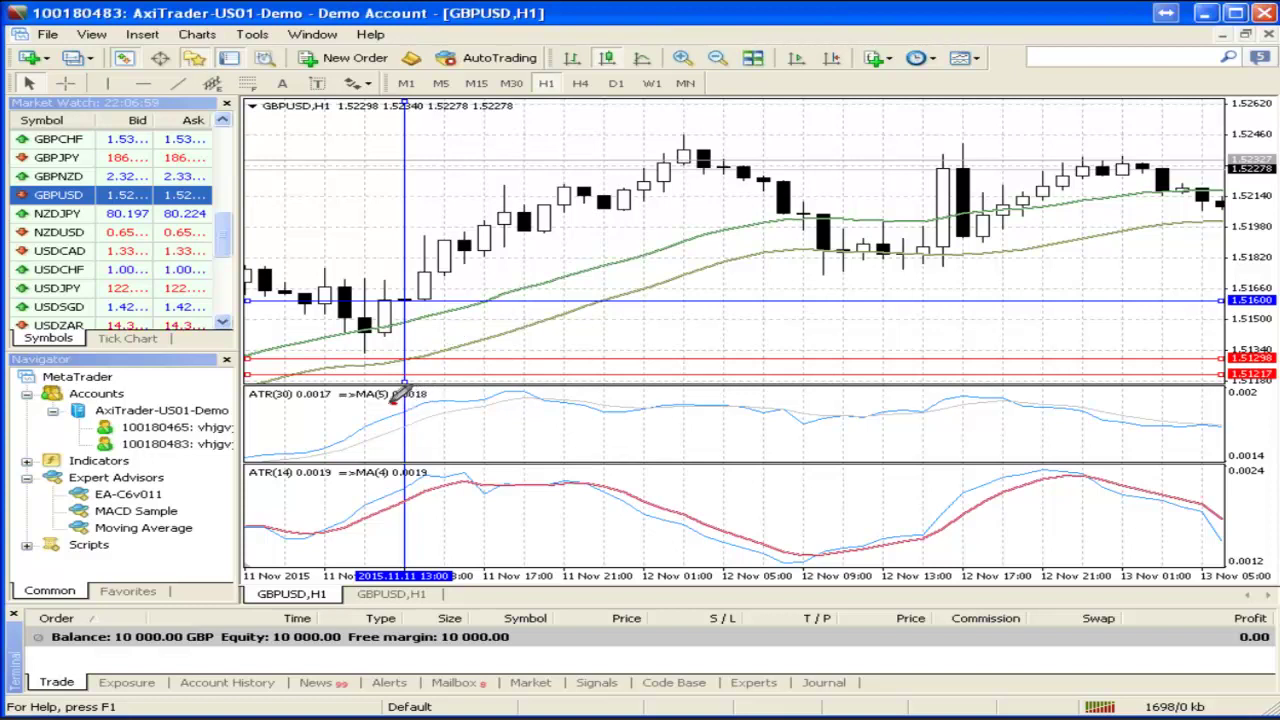
drag(409, 357, 430, 351)
mouse_move(486, 481)
mouse_down()
mouse_move(464, 486)
mouse_move(487, 493)
mouse_up()
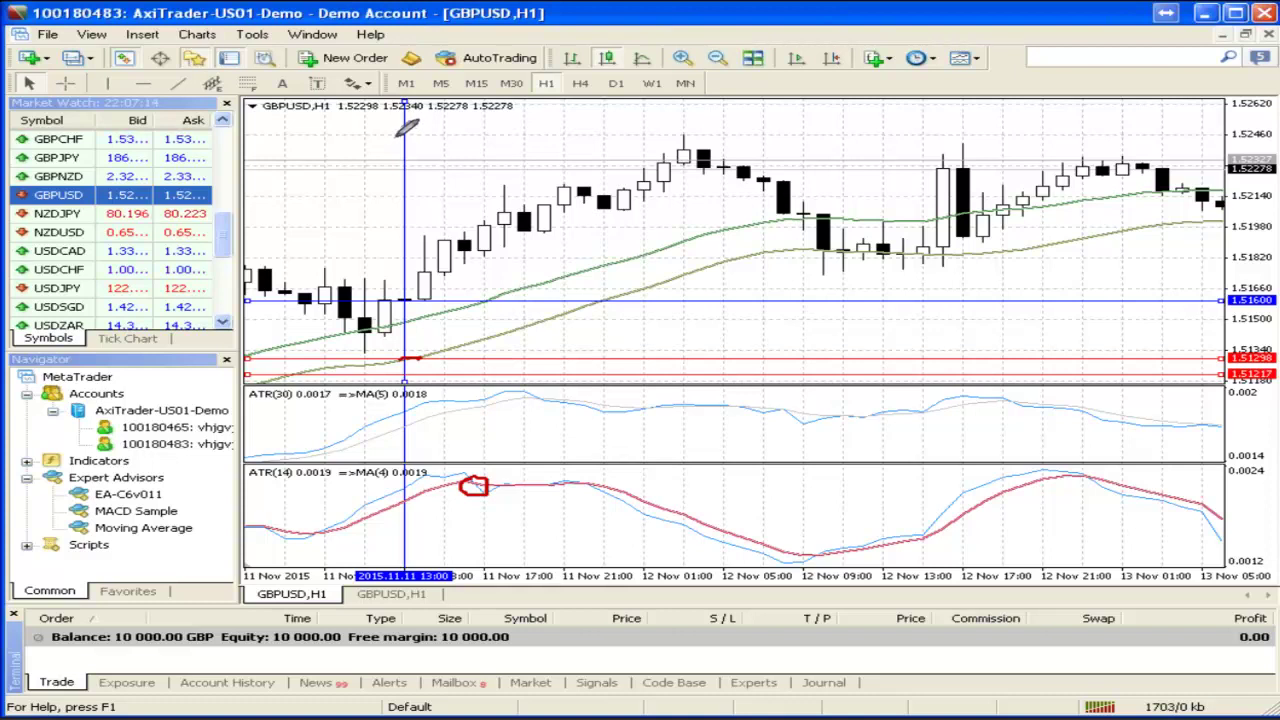
key(e)
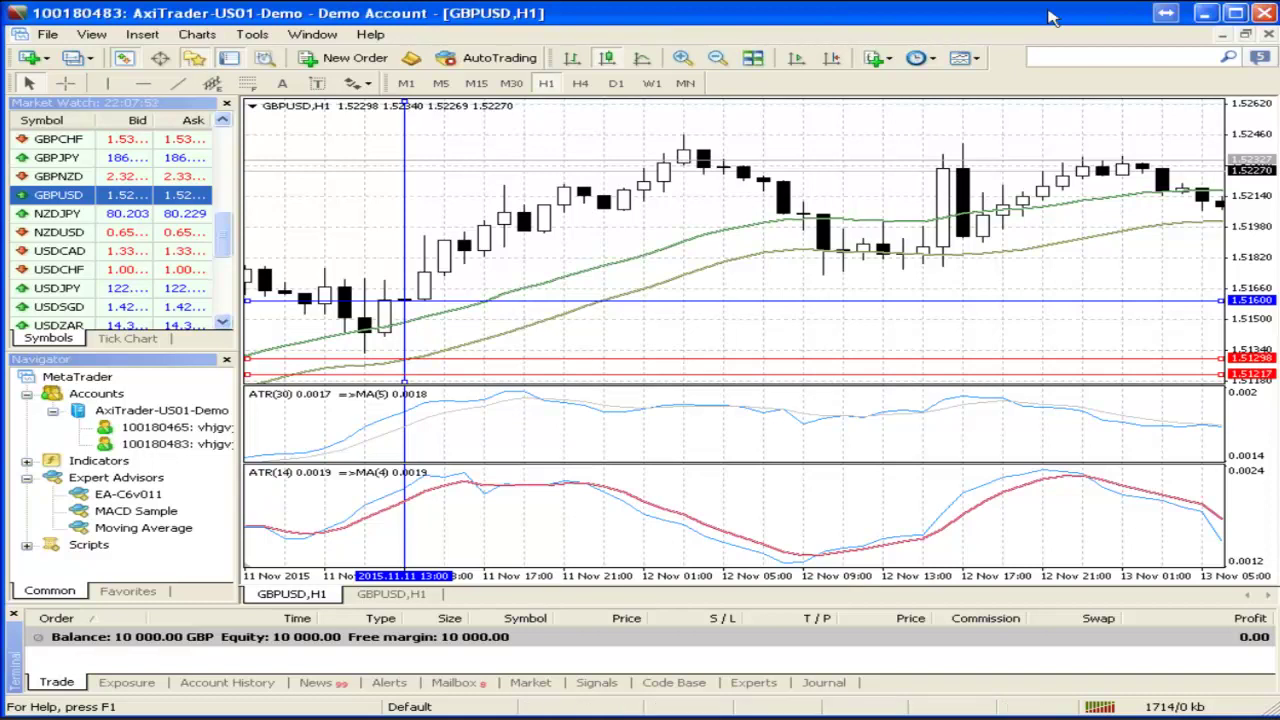
Switch to the "Trigger – it's logic" slide to review the volatility comparison, and return to the MetaTrader chart
click(1195, 16)
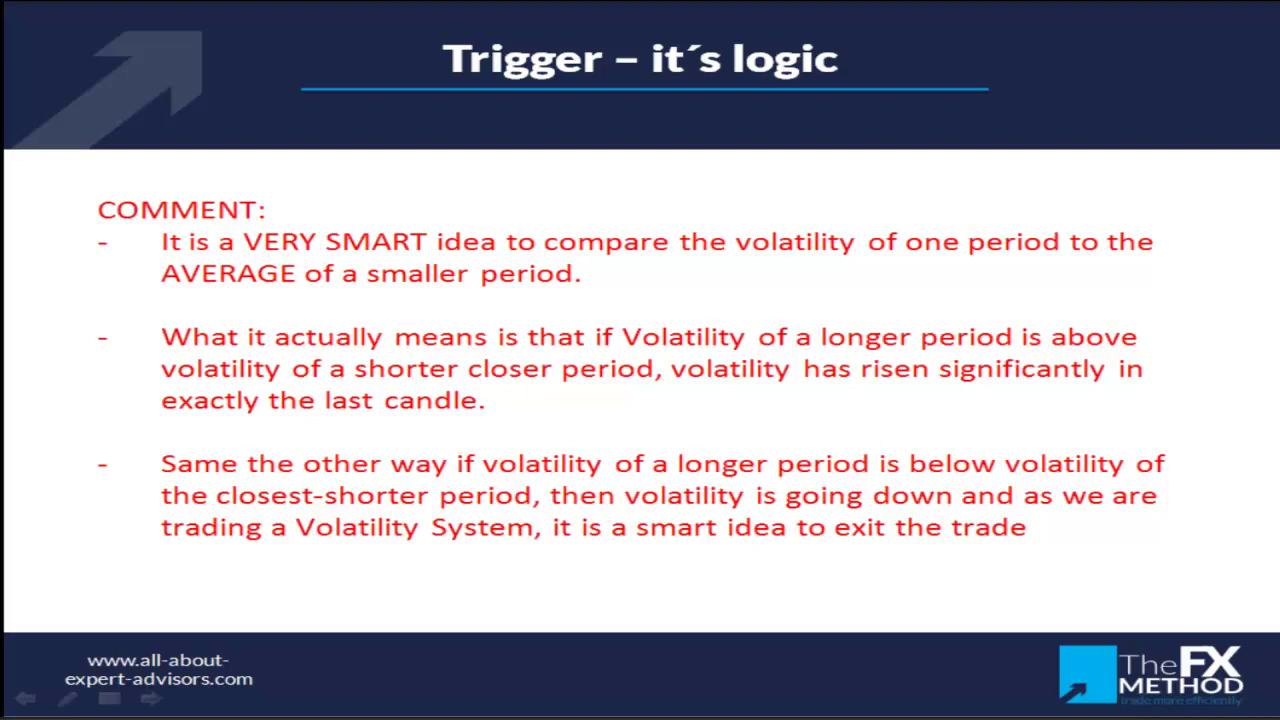
key(alt+Tab)
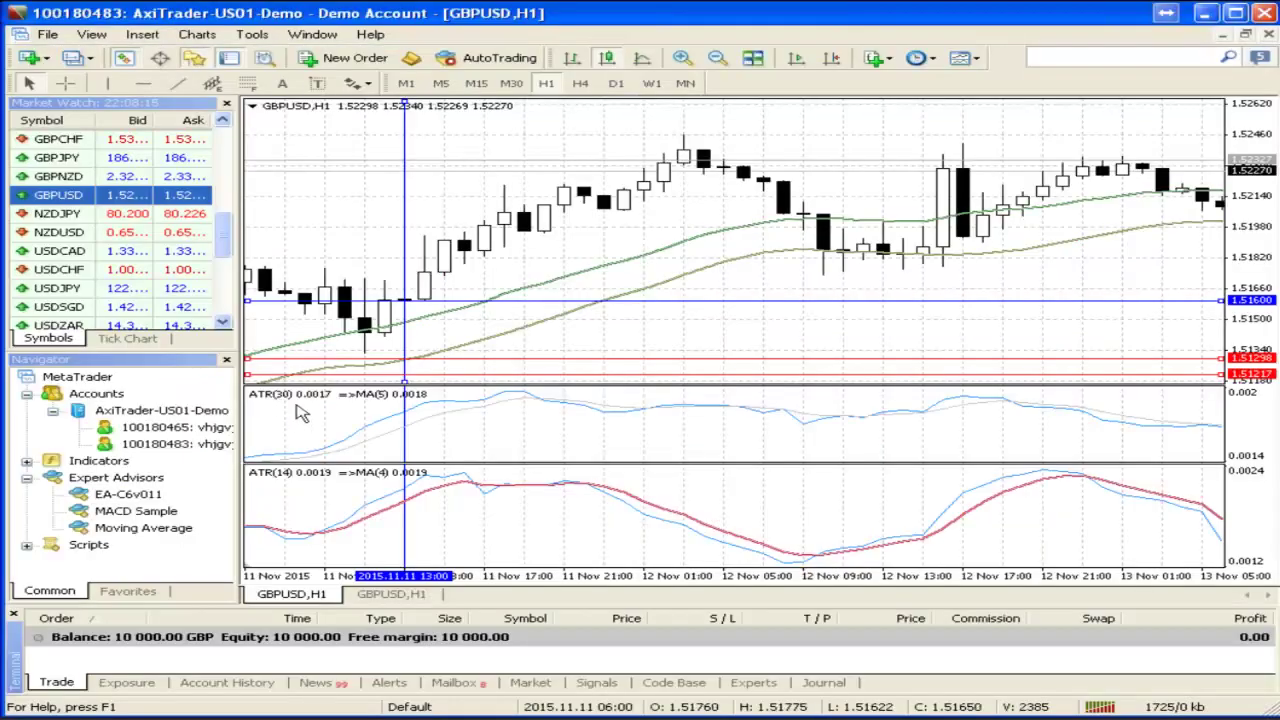
mouse_move(341, 446)
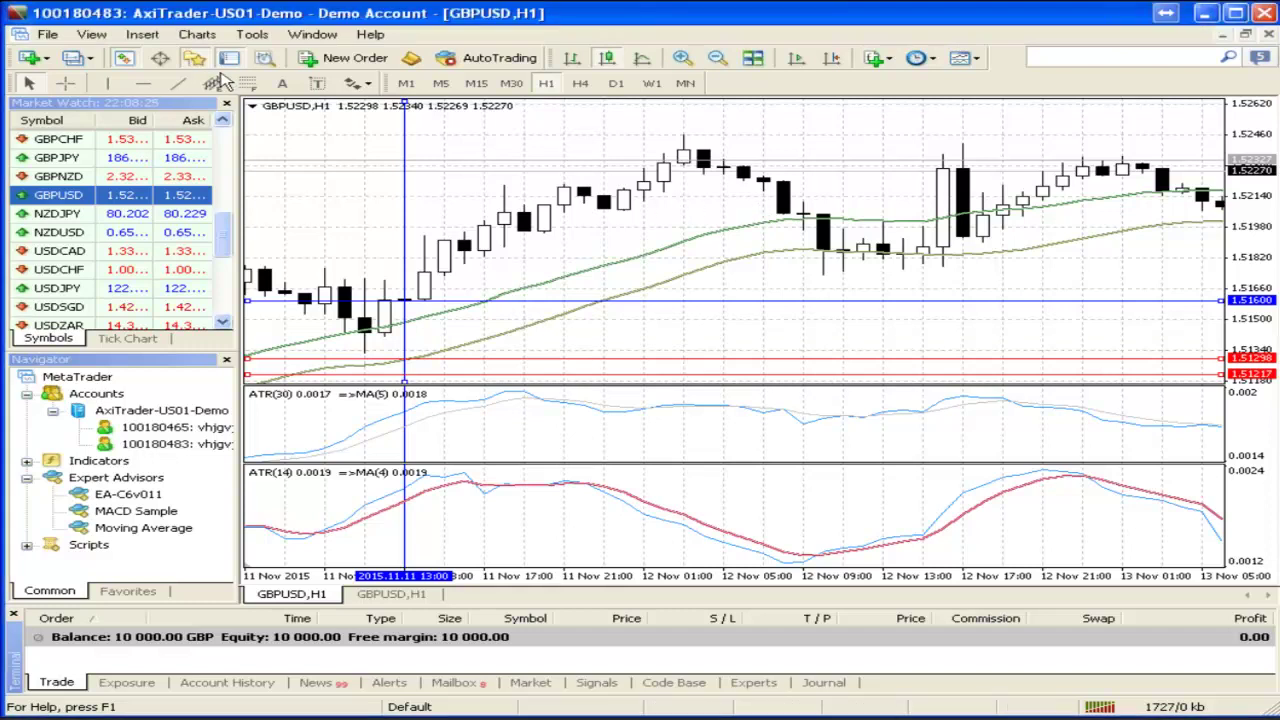
Measure the high-to-low ranges of the 12 November 2015 candles at 03:00, 16:00 and 12:00
key(ctrl+f)
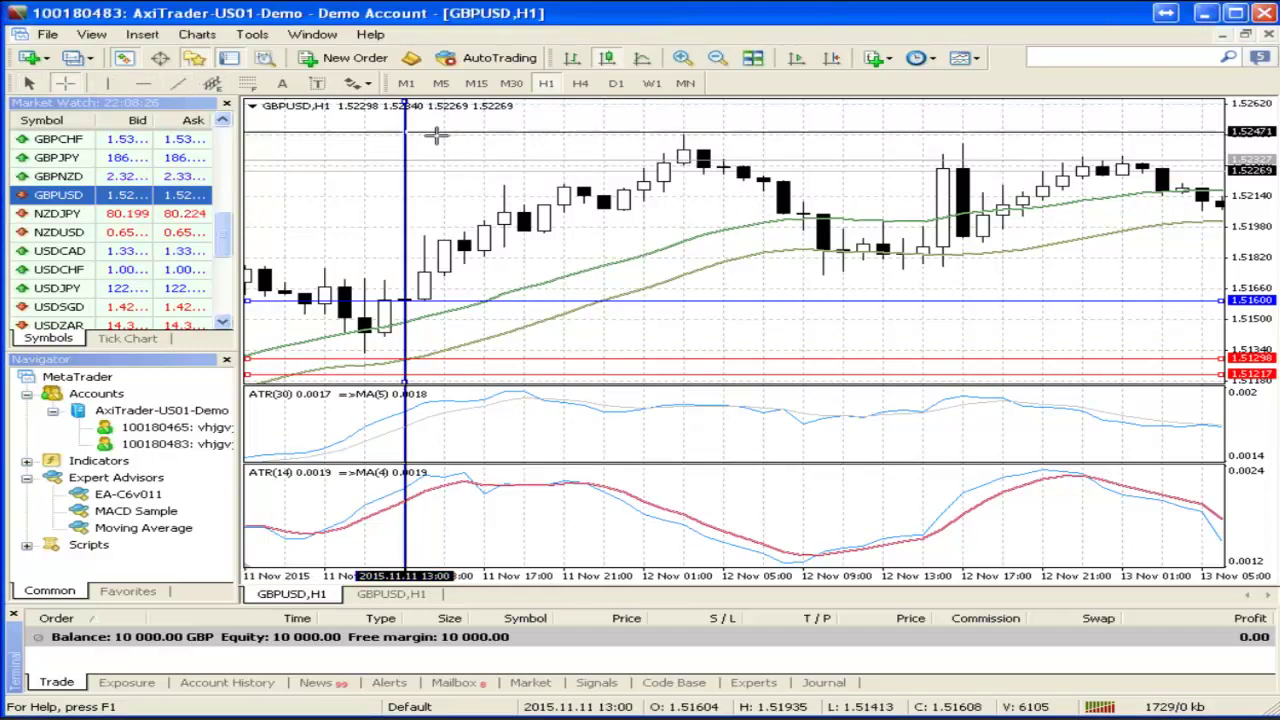
drag(684, 134, 685, 162)
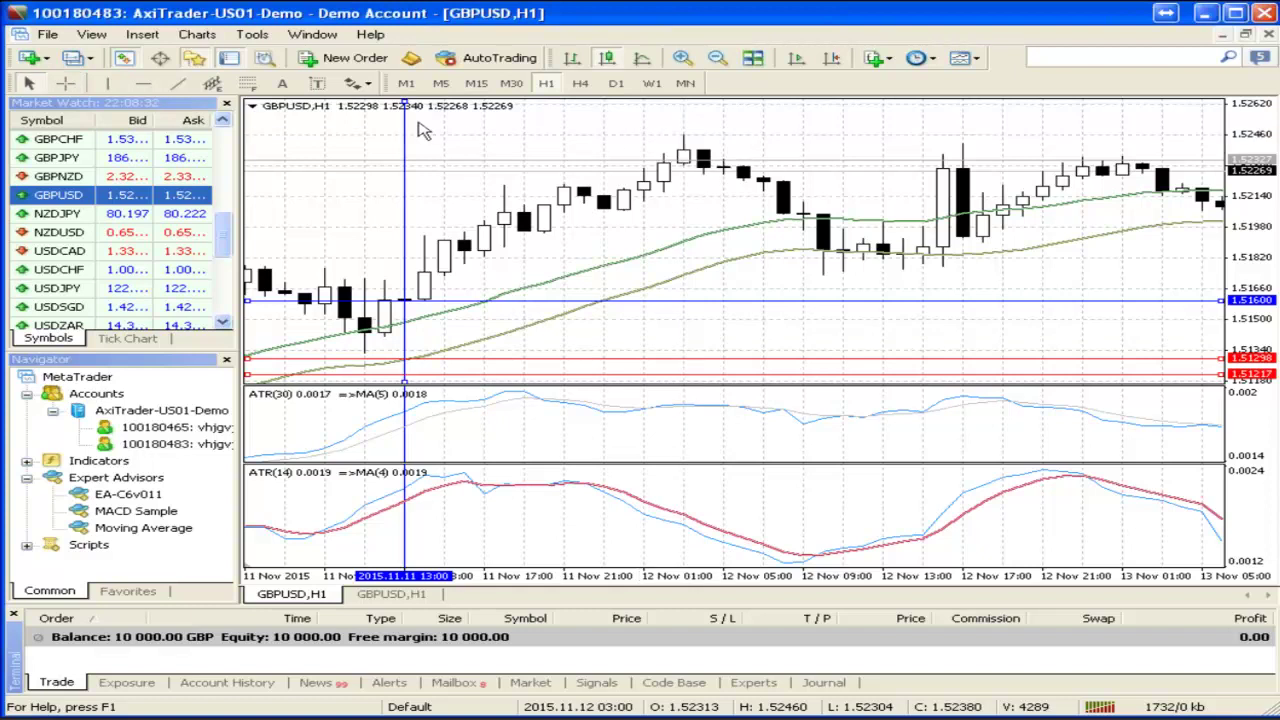
click(64, 83)
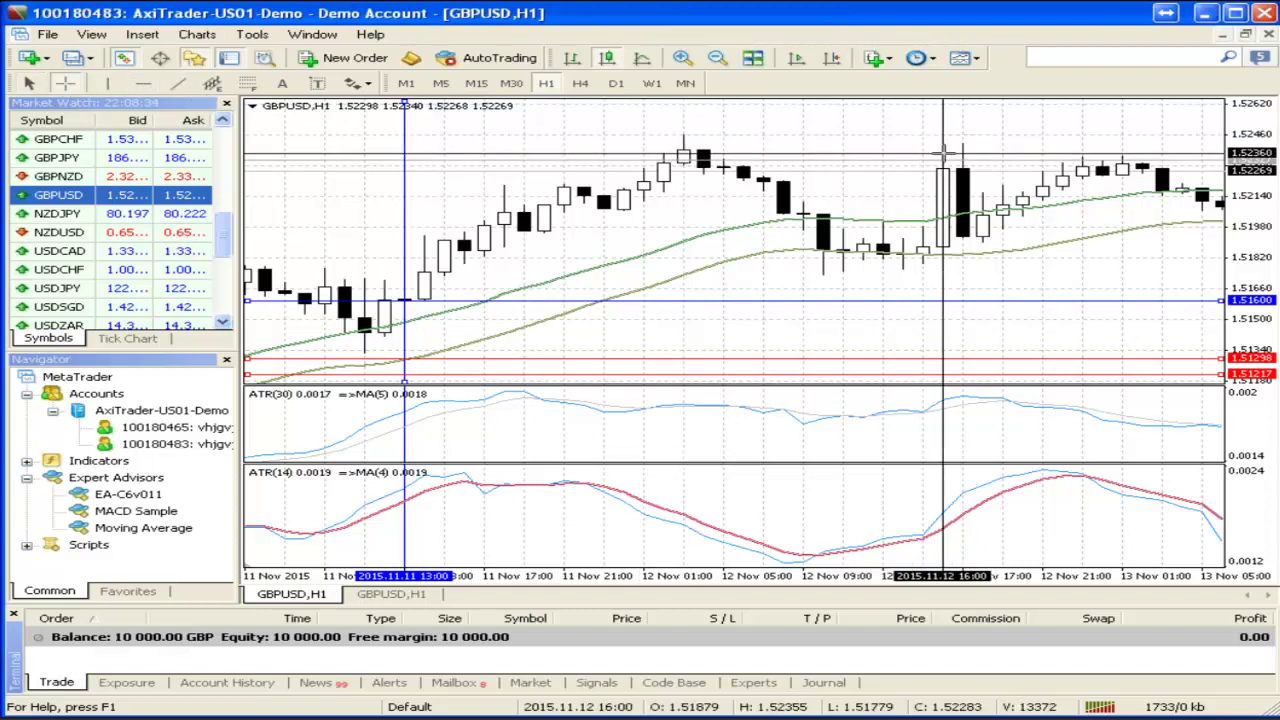
drag(944, 155, 940, 266)
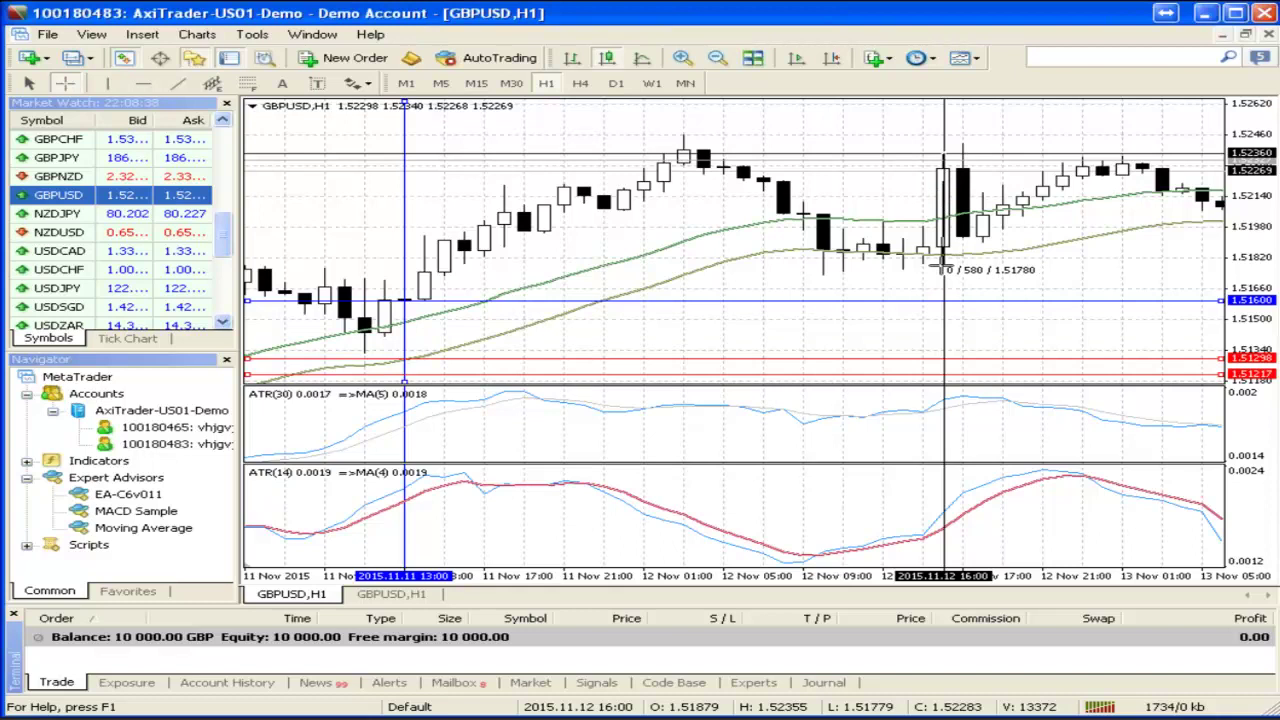
drag(940, 266, 940, 266)
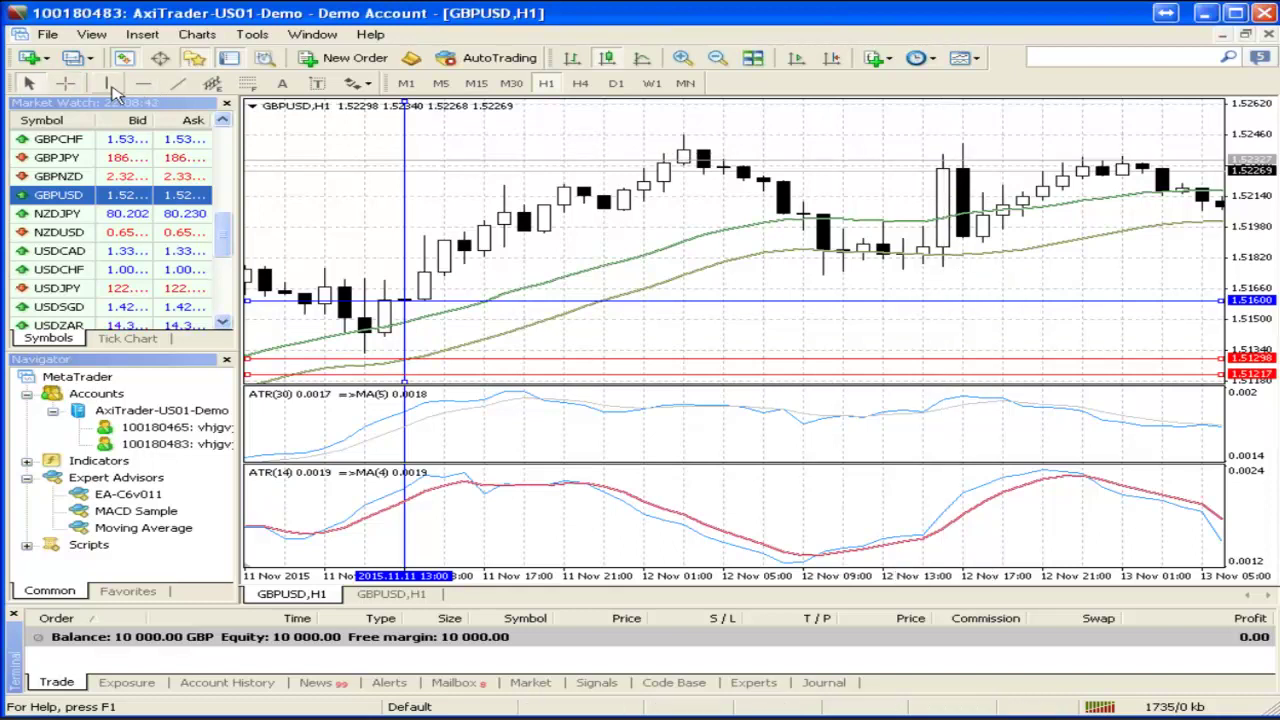
click(64, 83)
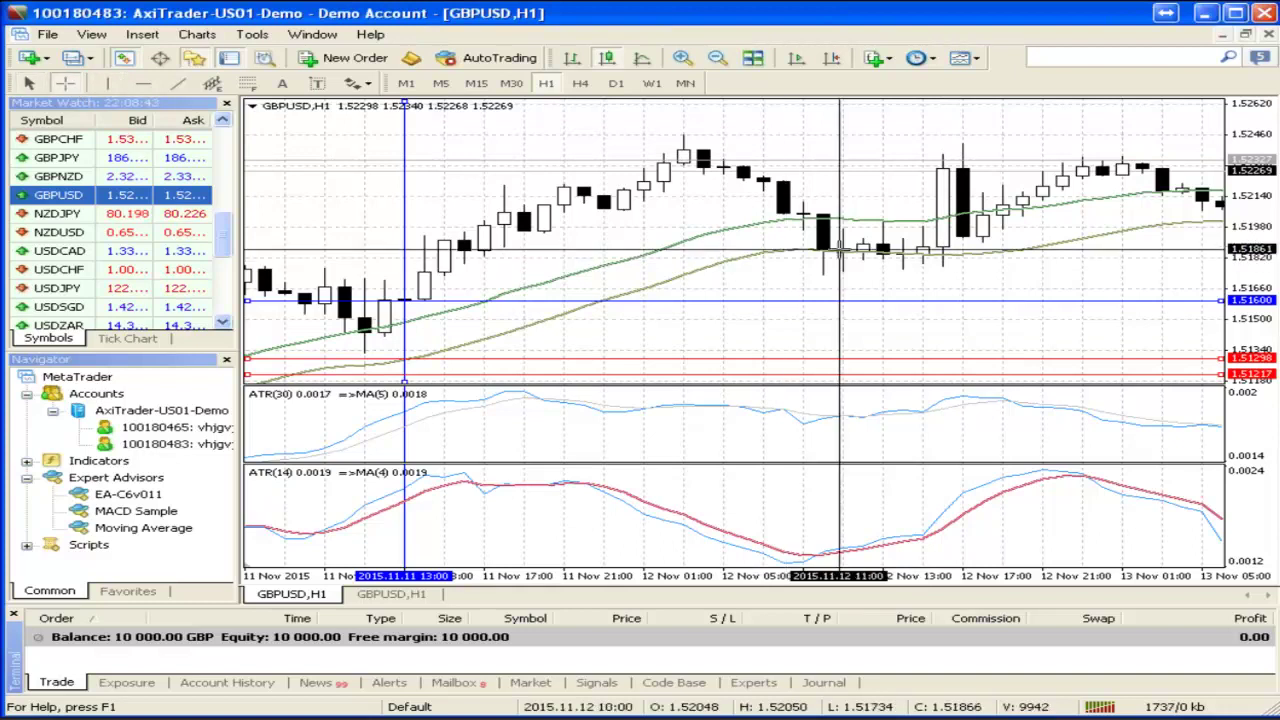
drag(862, 241, 858, 261)
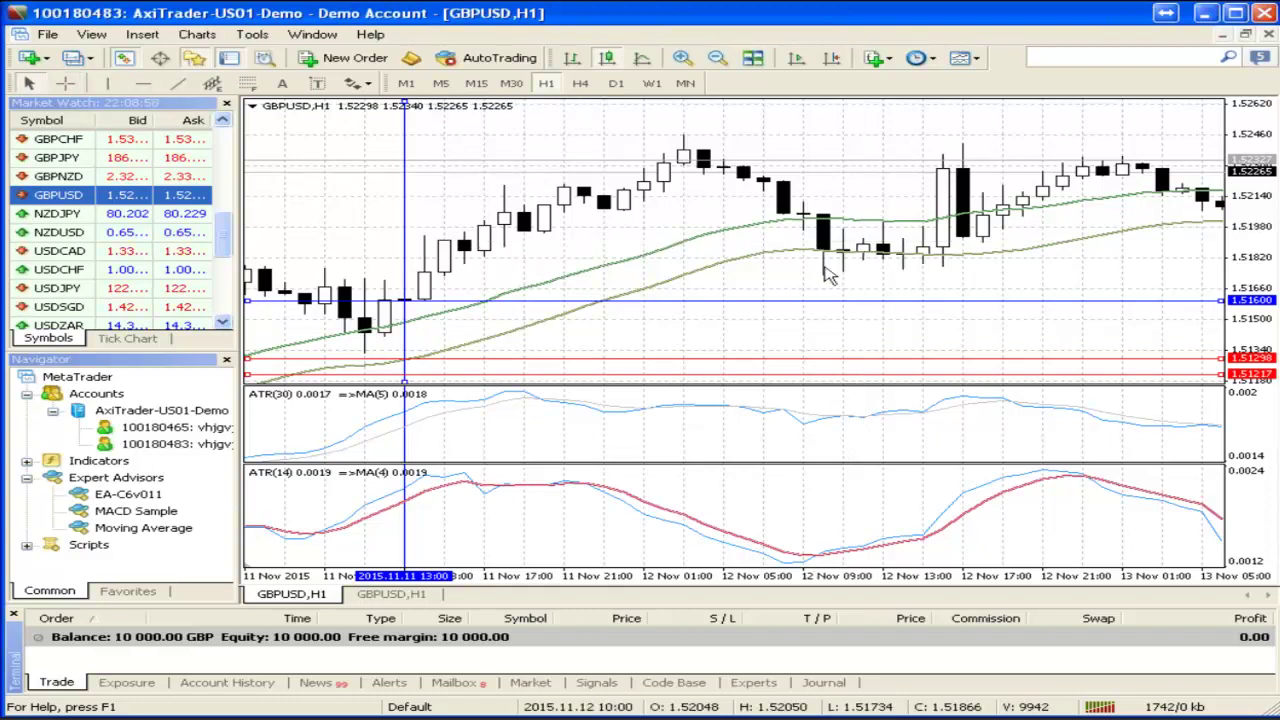
mouse_move(870, 260)
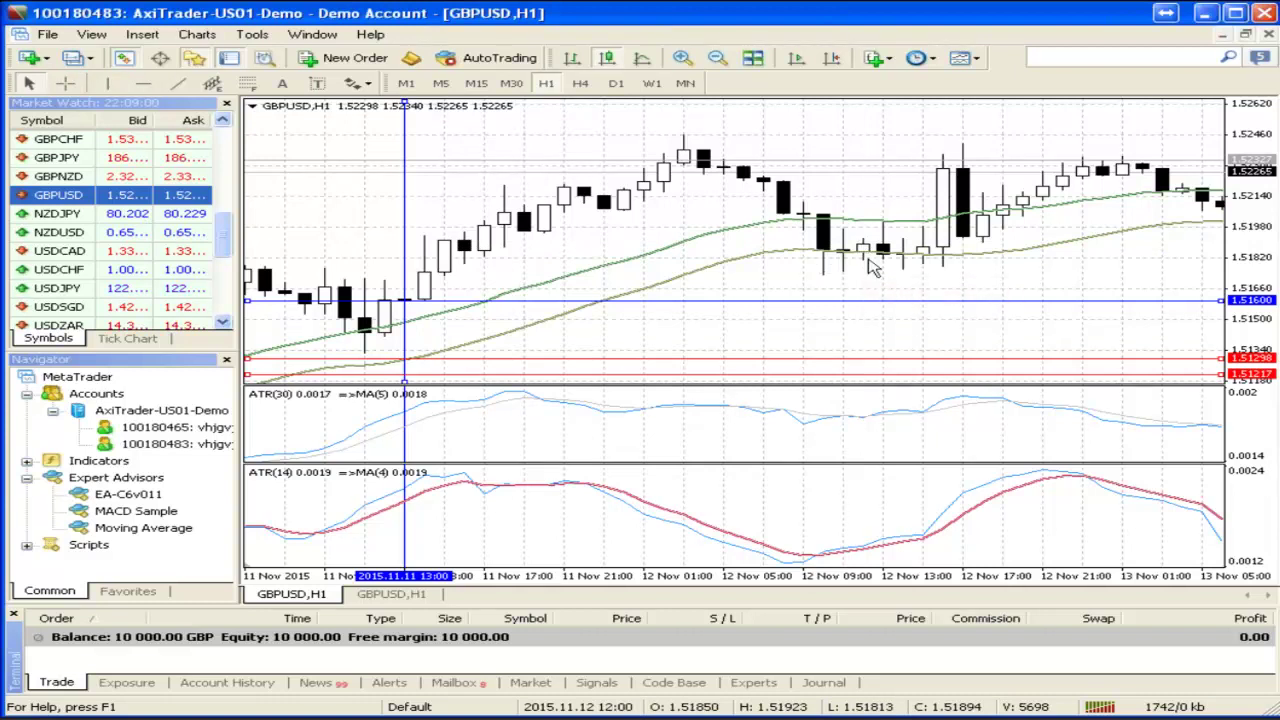
Inspect the ATR(30) line and its MA(5) with the crosshair from 12 November 12:00 back to 11 November 13:00
click(66, 84)
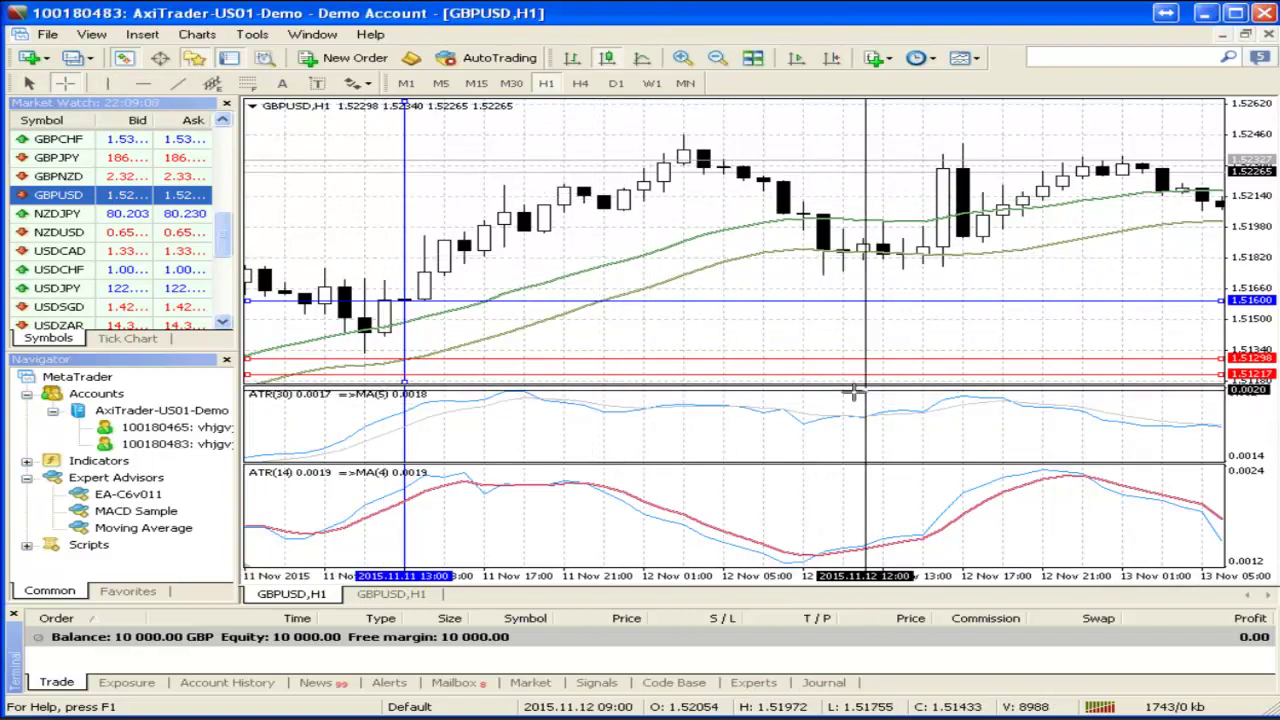
mouse_move(826, 423)
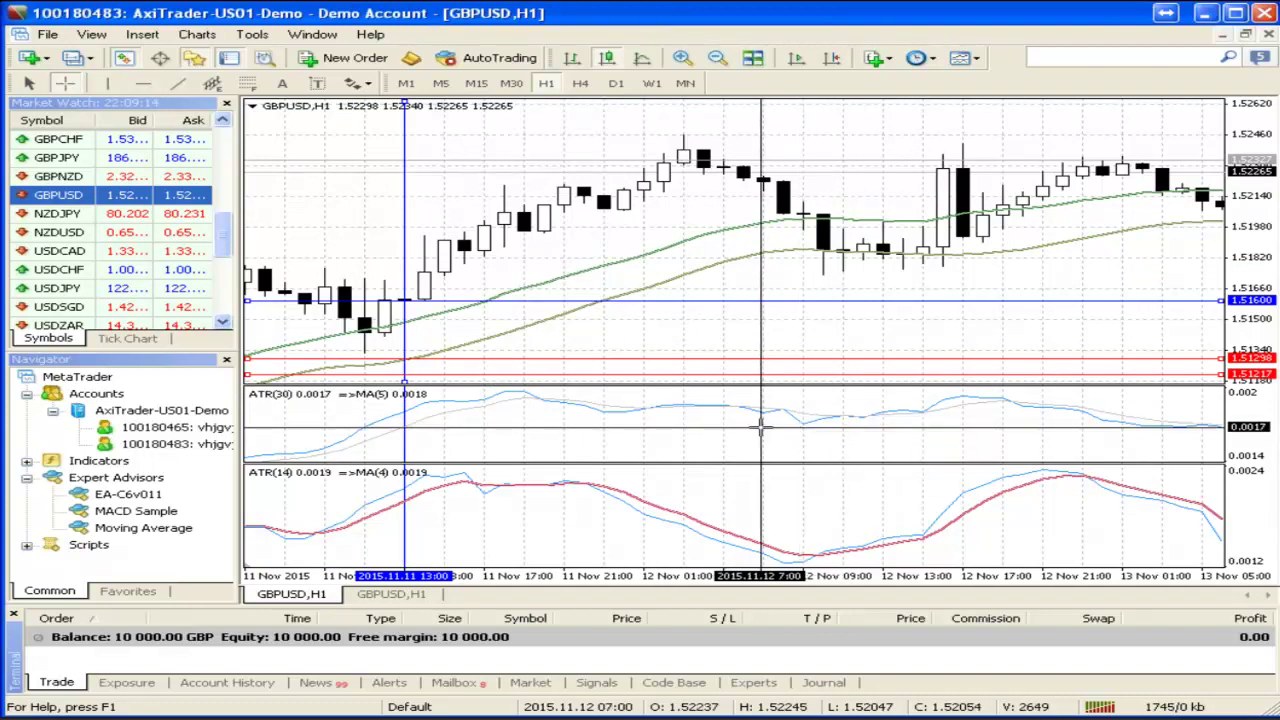
mouse_move(515, 392)
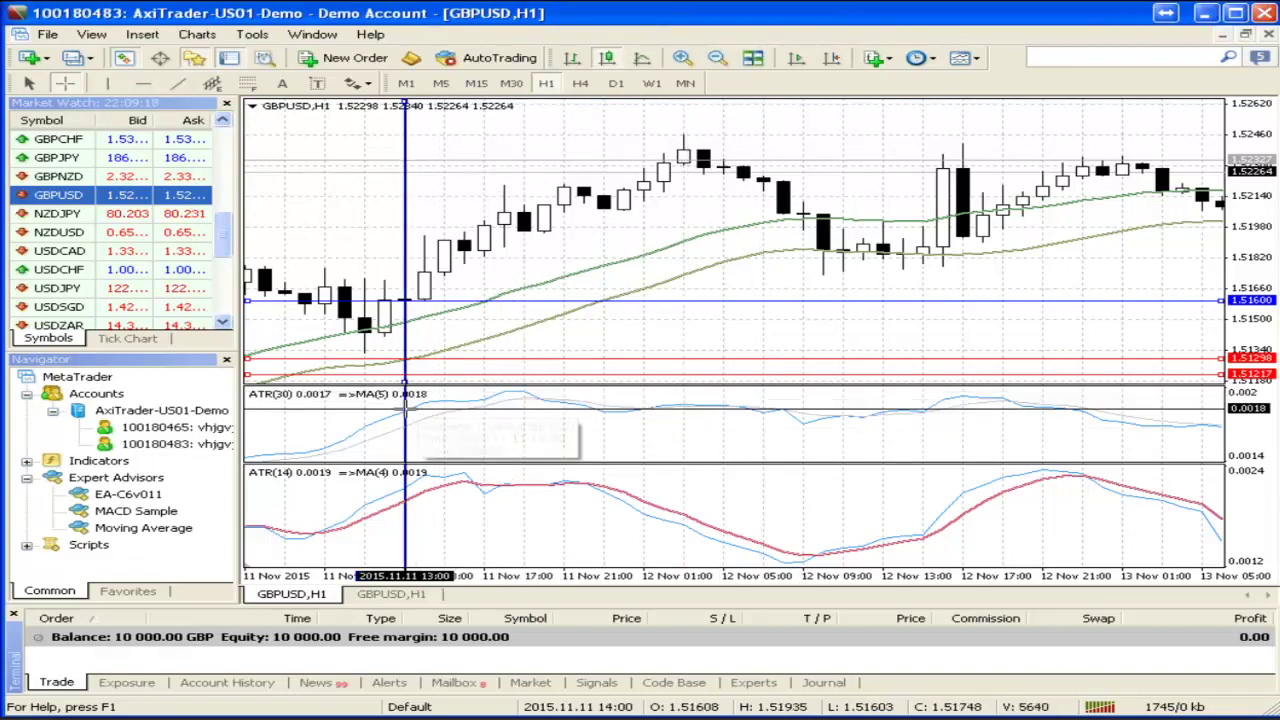
Go back to 6 November 2015 and trace the ATR(30) line and its MA(5) with the crosshair between 15:00 and 21:00
click(337, 441)
scroll(343, 214, up, 15)
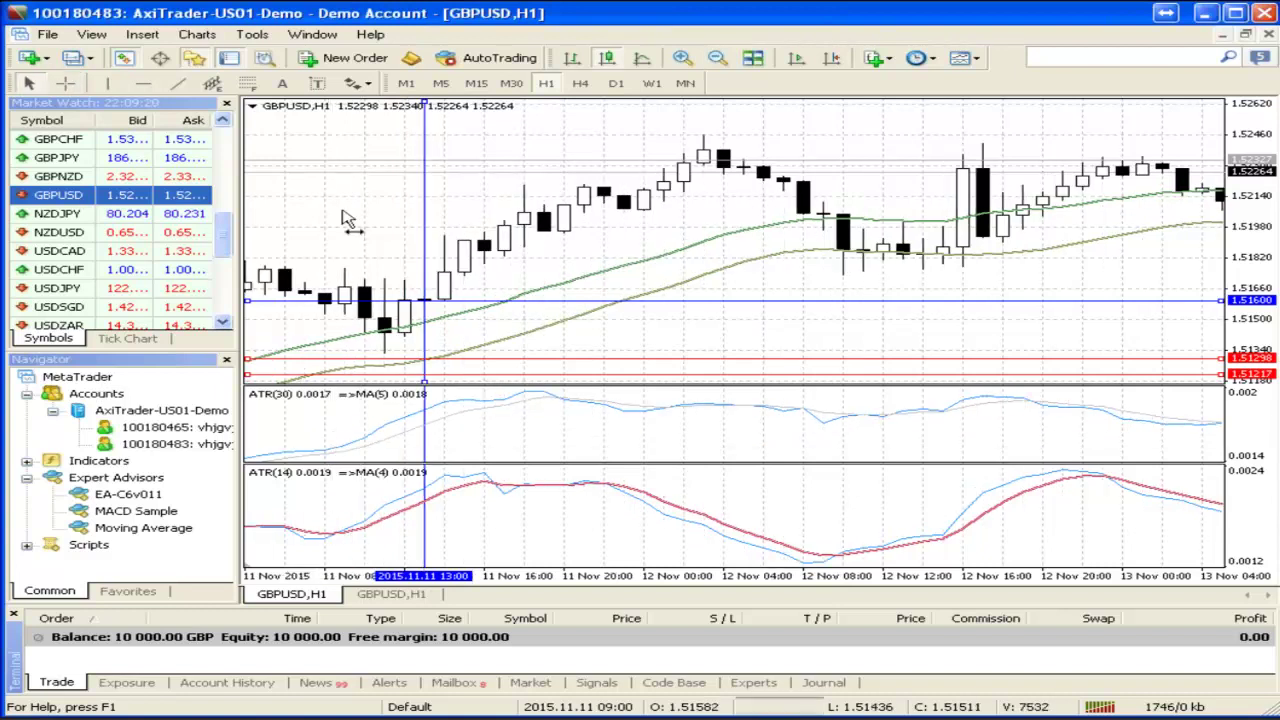
click(64, 83)
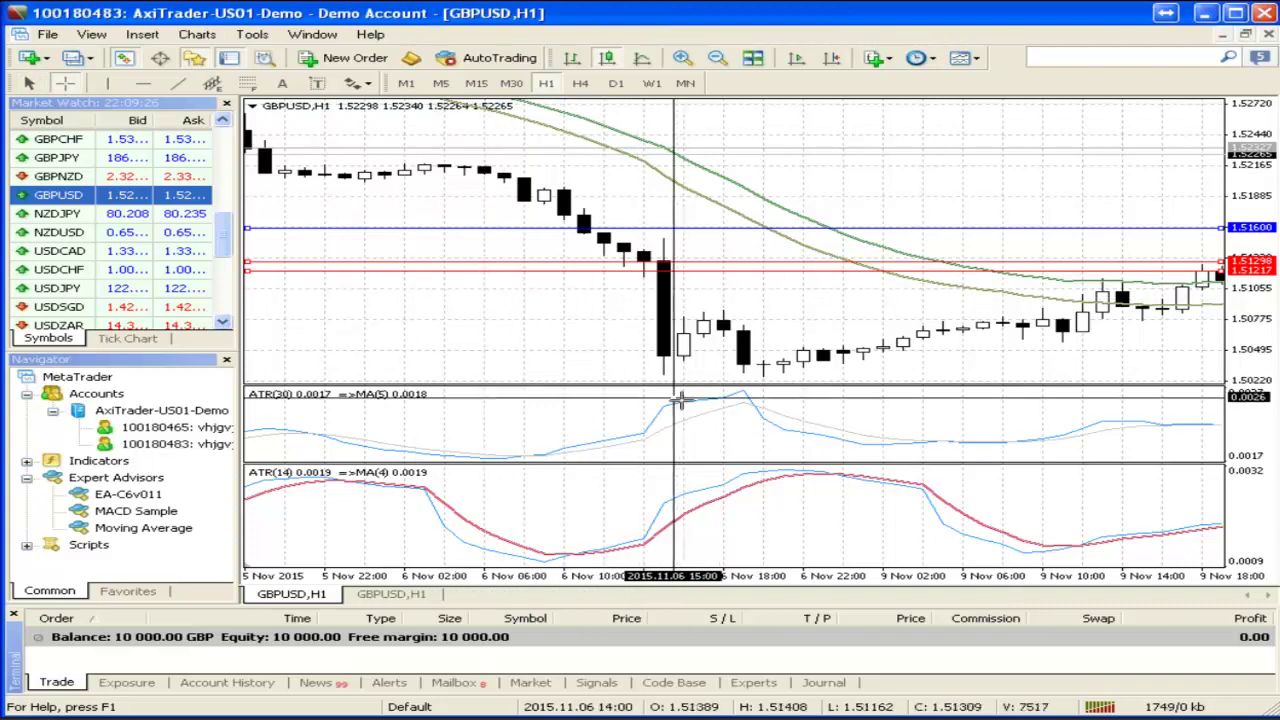
mouse_move(679, 405)
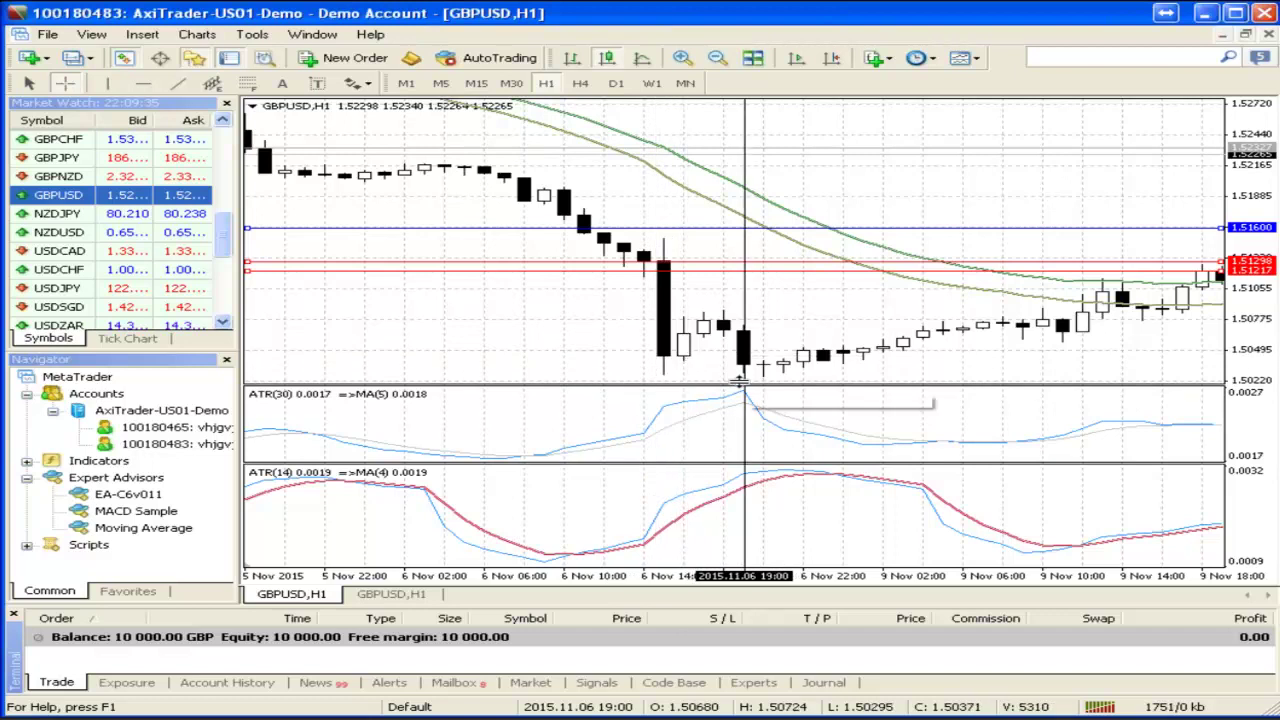
mouse_move(743, 390)
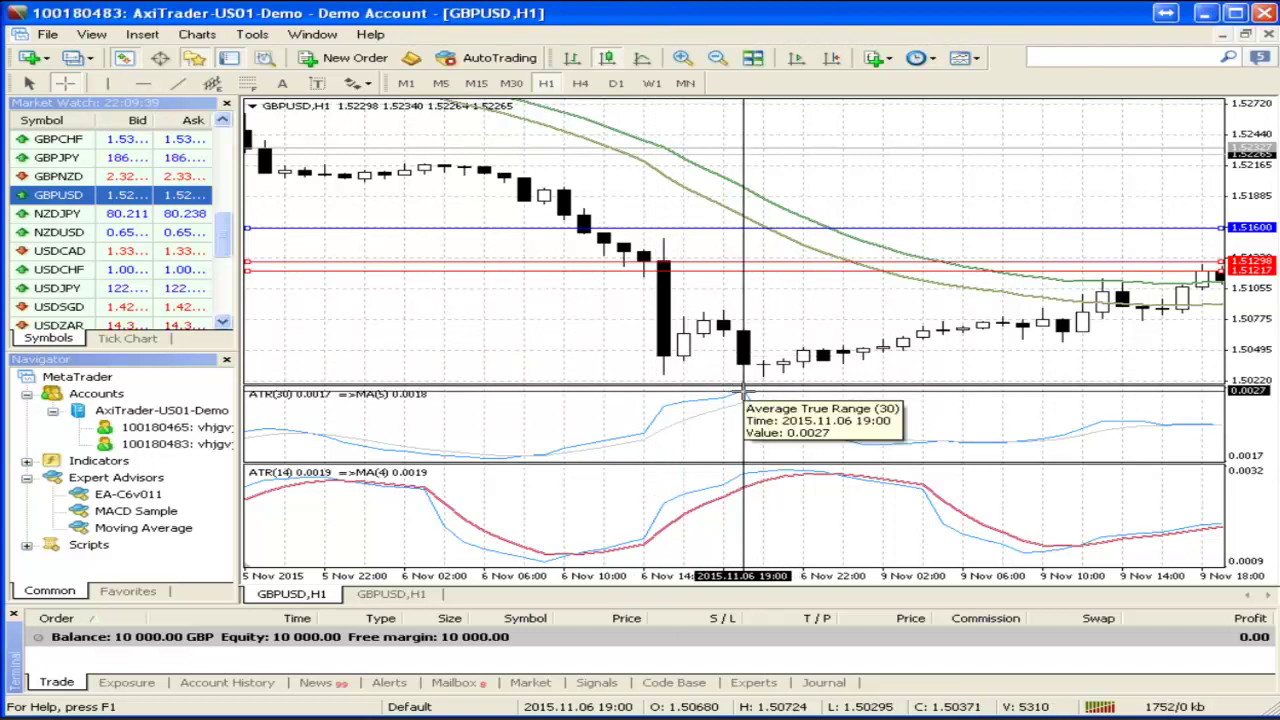
key(Escape)
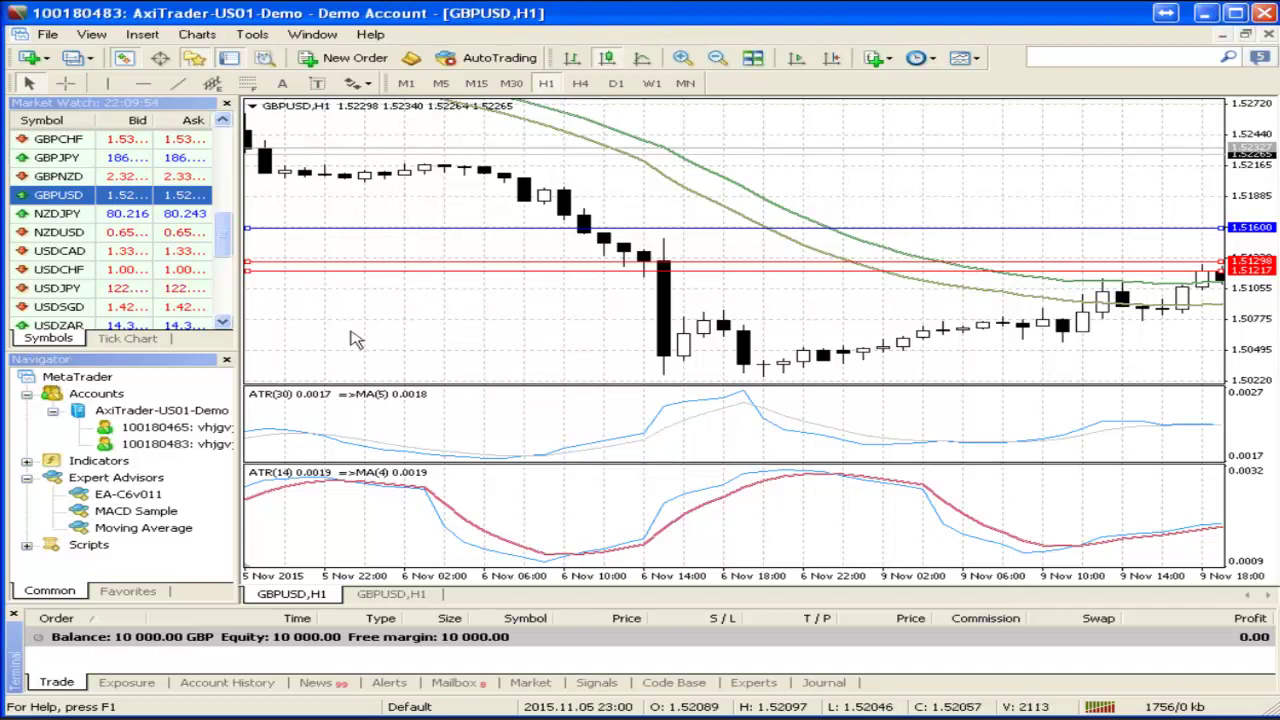
click(65, 83)
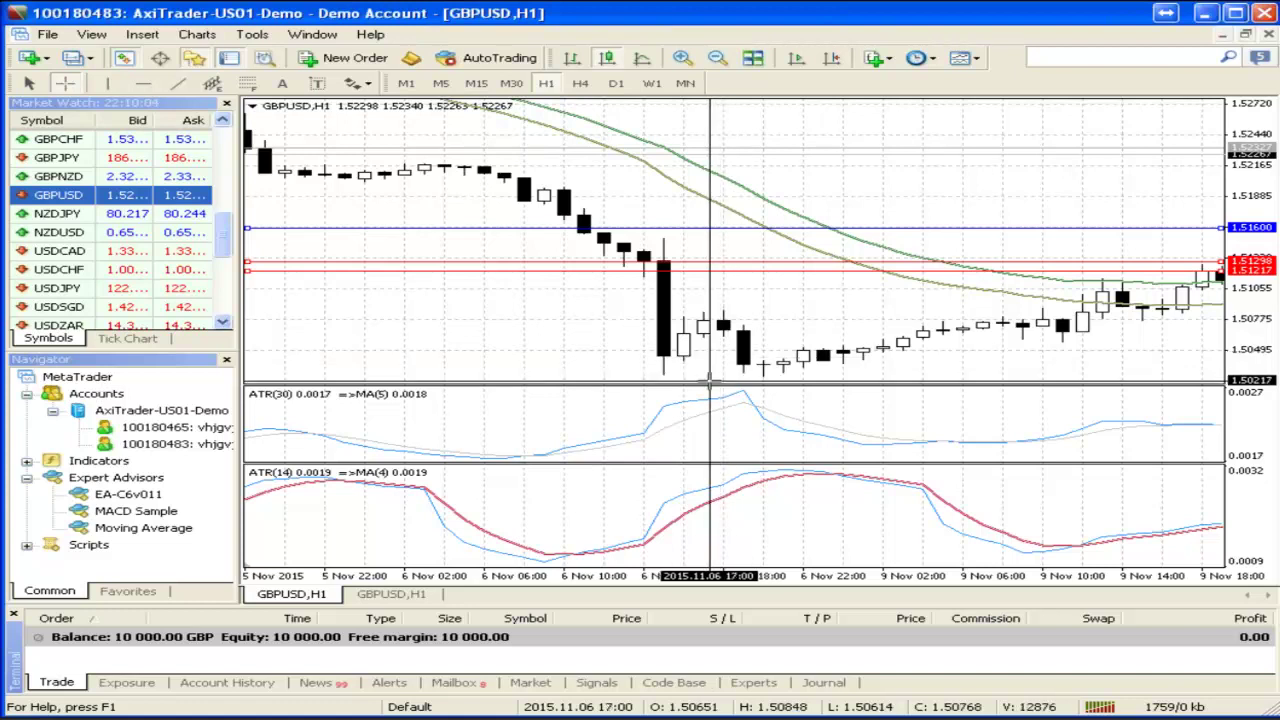
mouse_move(710, 405)
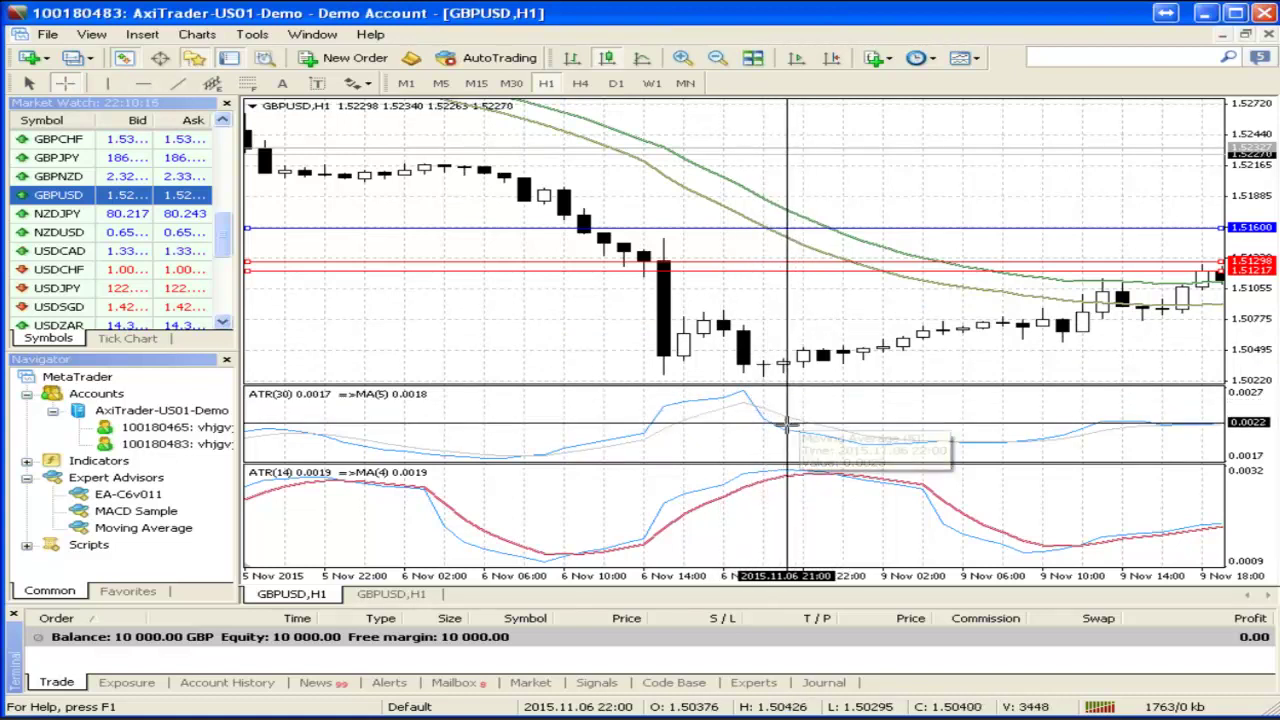
Examine both ATR lines against their moving averages on the GBPUSD hourly chart from 5 to 12 November 2015
mouse_move(787, 430)
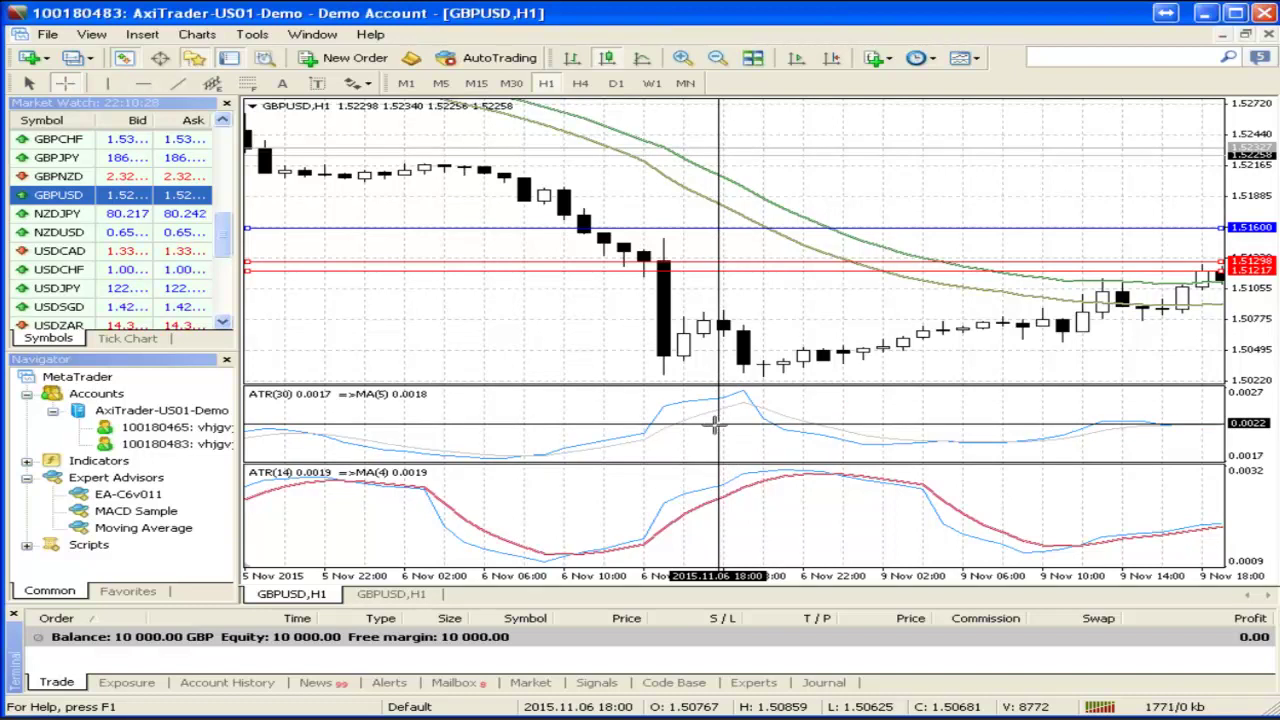
key(Escape)
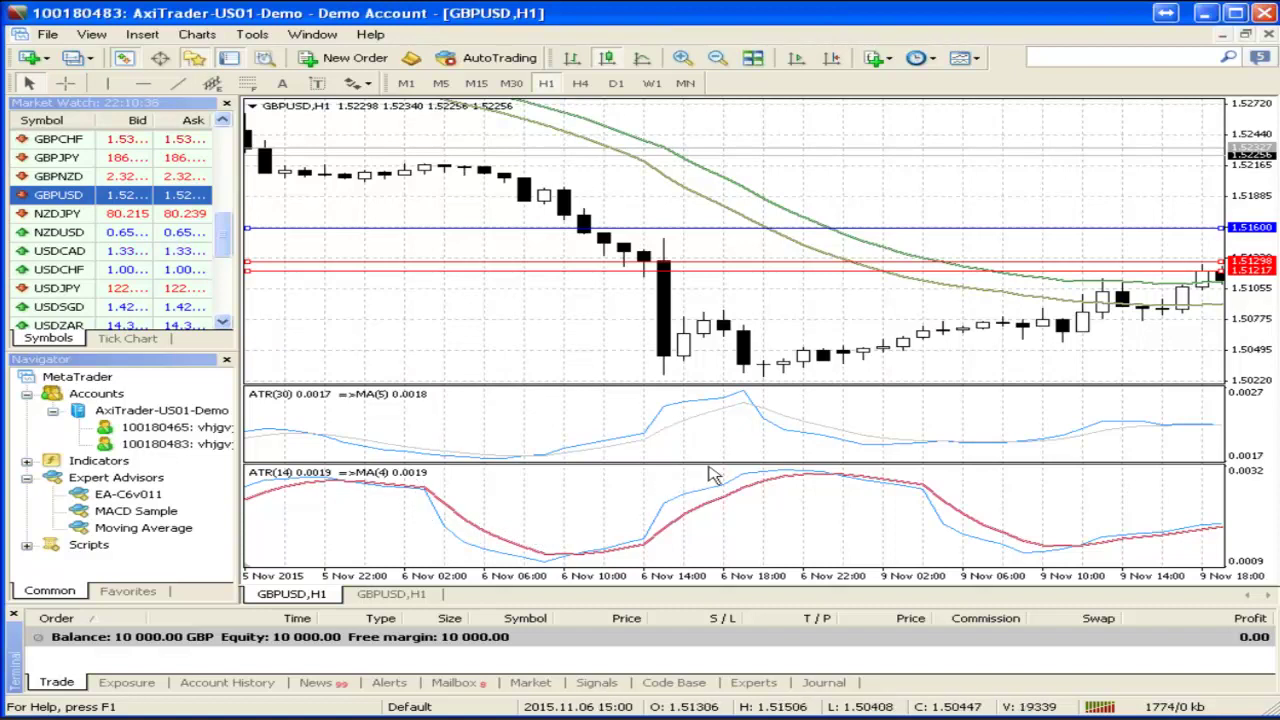
mouse_move(704, 512)
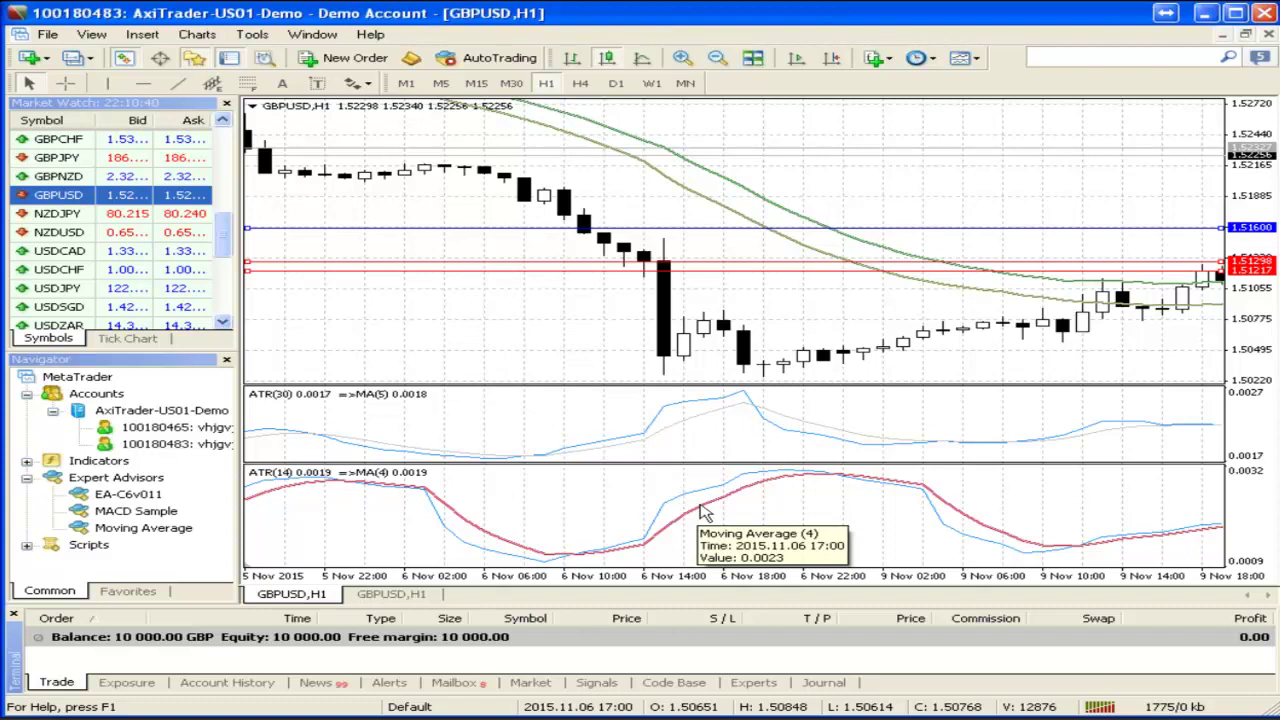
scroll(863, 523, down, 1)
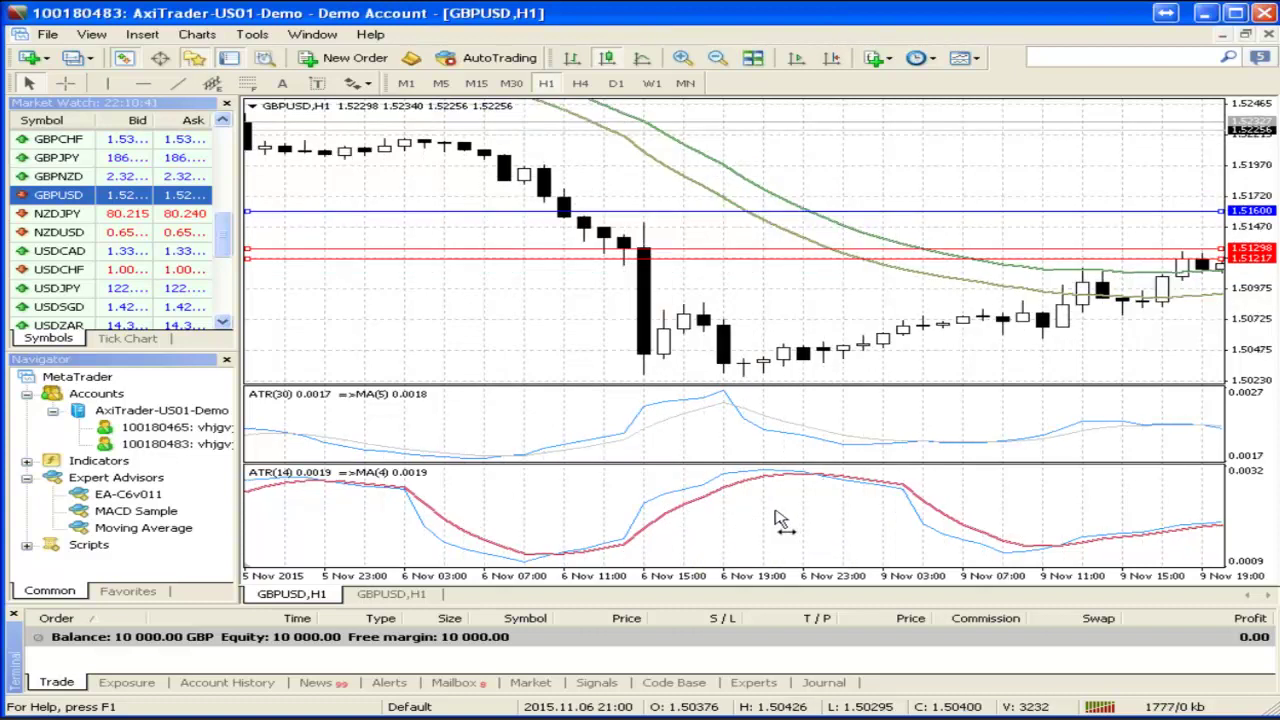
scroll(760, 518, down, 7)
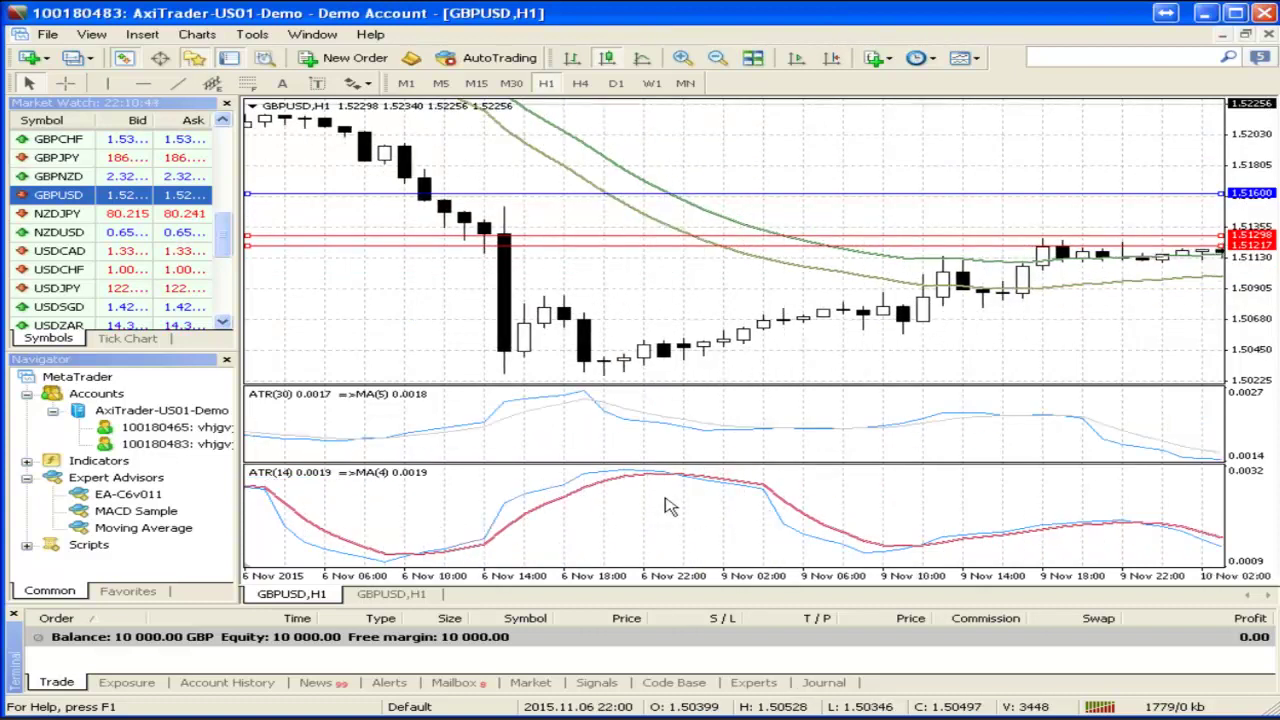
scroll(678, 512, down, 1)
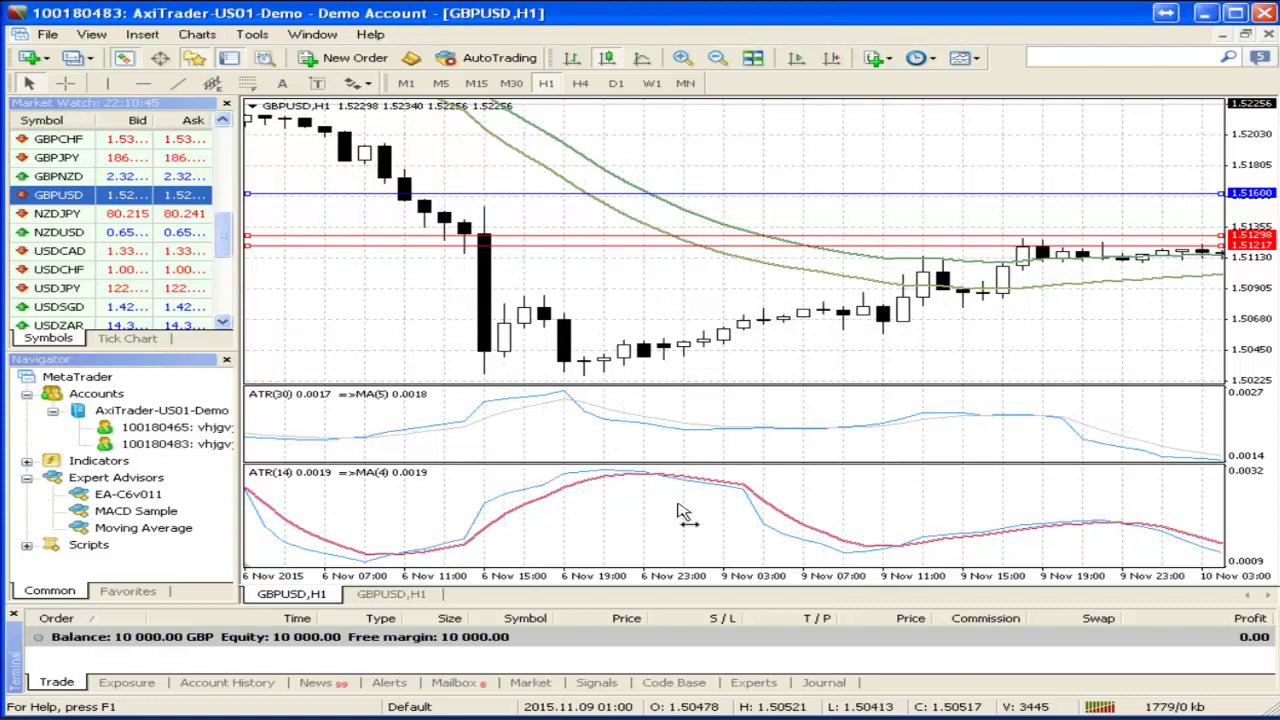
scroll(678, 512, down, 3)
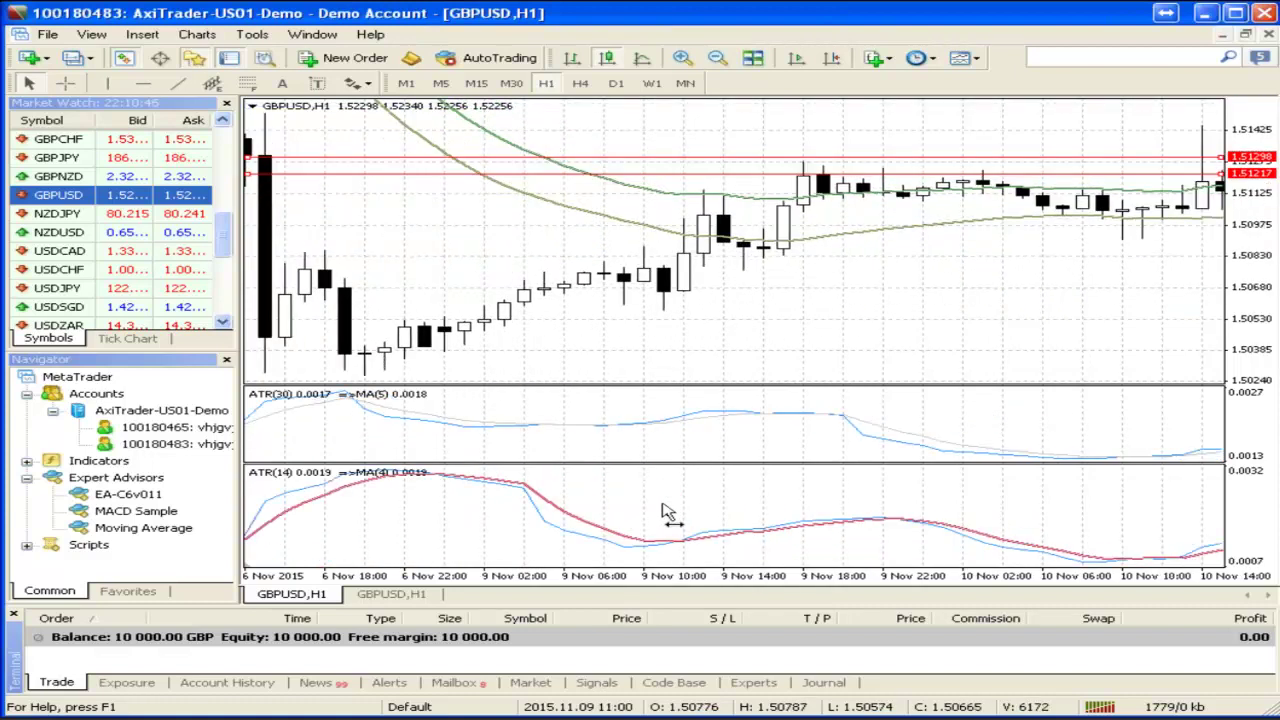
scroll(669, 512, down, 3)
scroll(620, 512, down, 10)
Set the period of the upper ATR indicator to 25
right_click(612, 404)
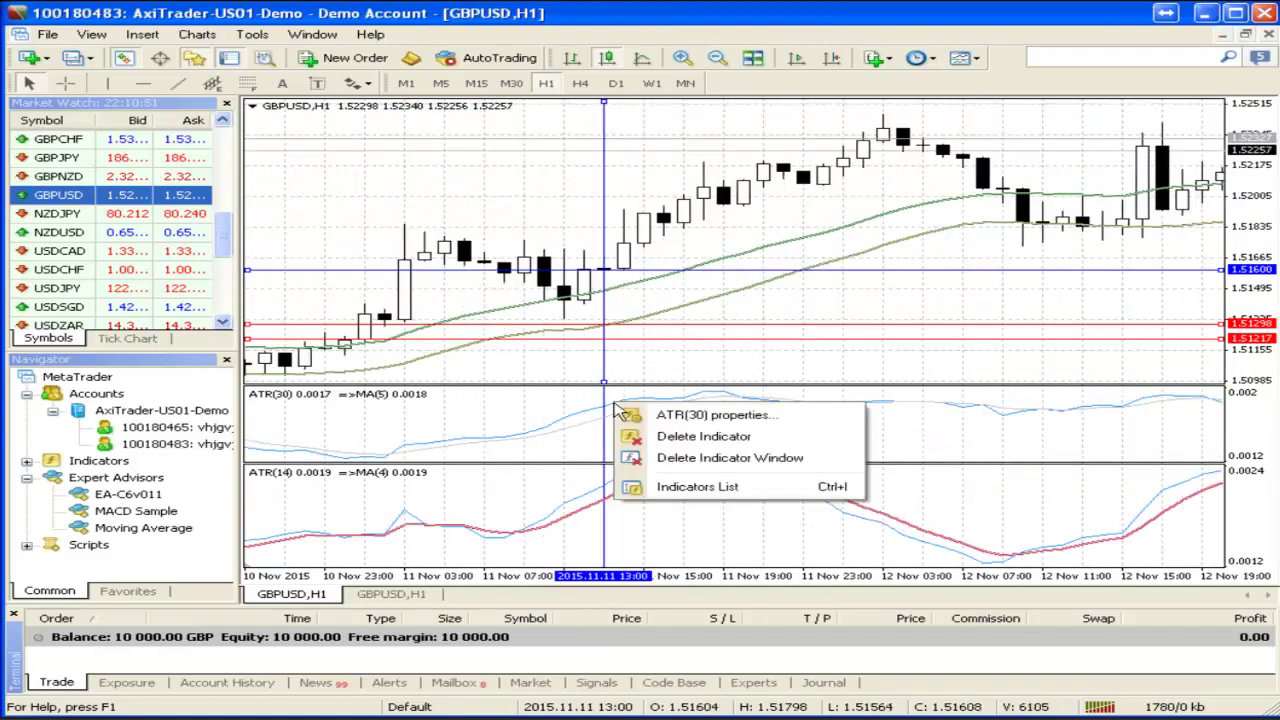
click(650, 415)
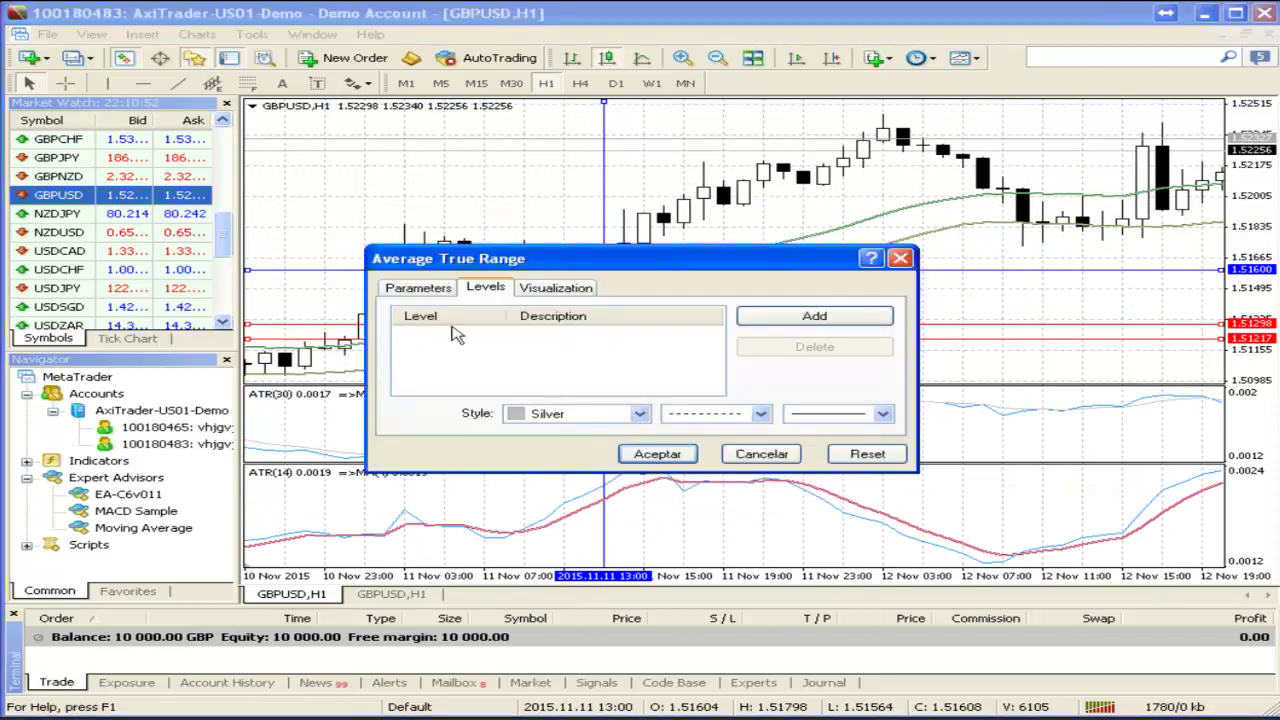
click(416, 287)
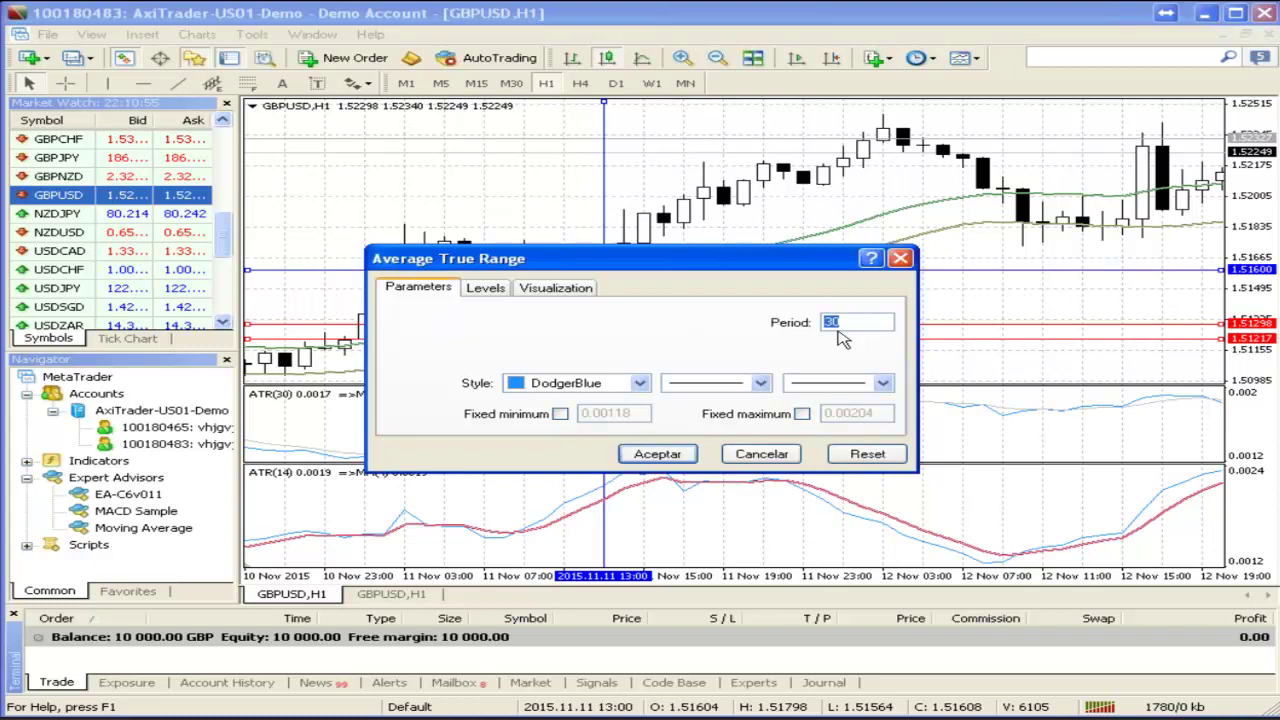
text(25)
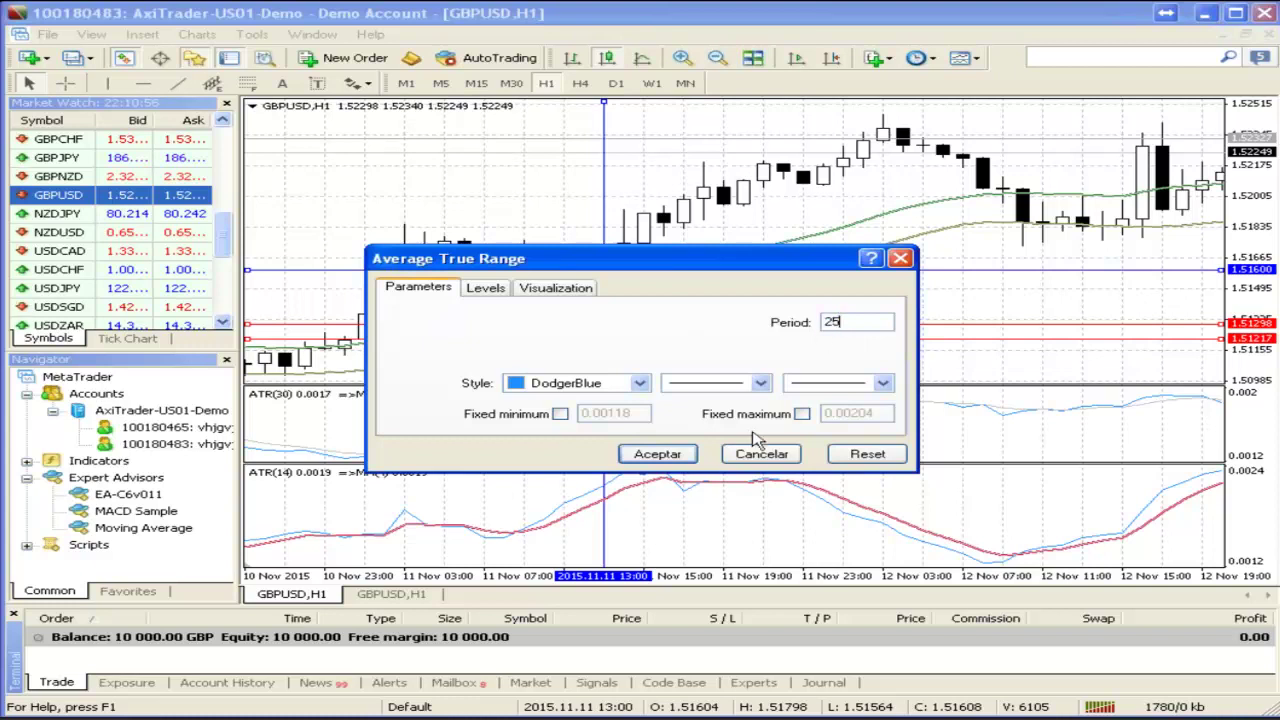
click(645, 455)
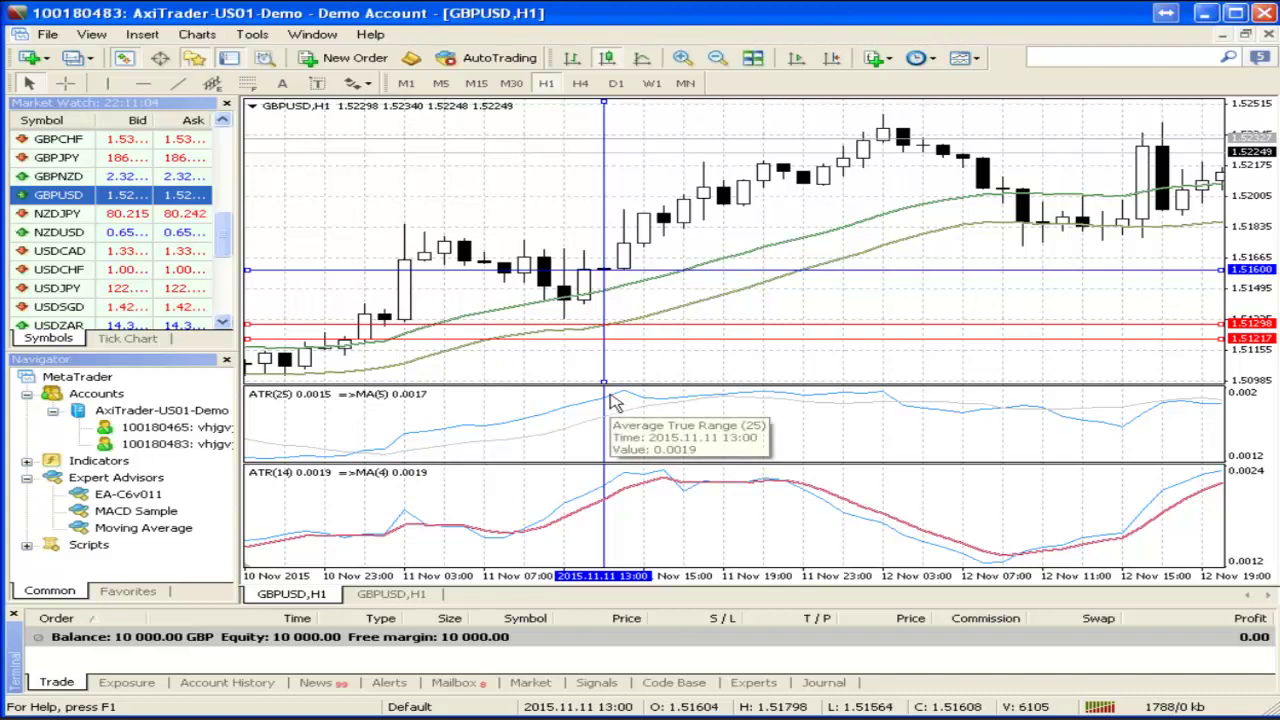
Set the upper ATR indicator's period to 18 and inspect its line around 11 November 19:00
right_click(574, 406)
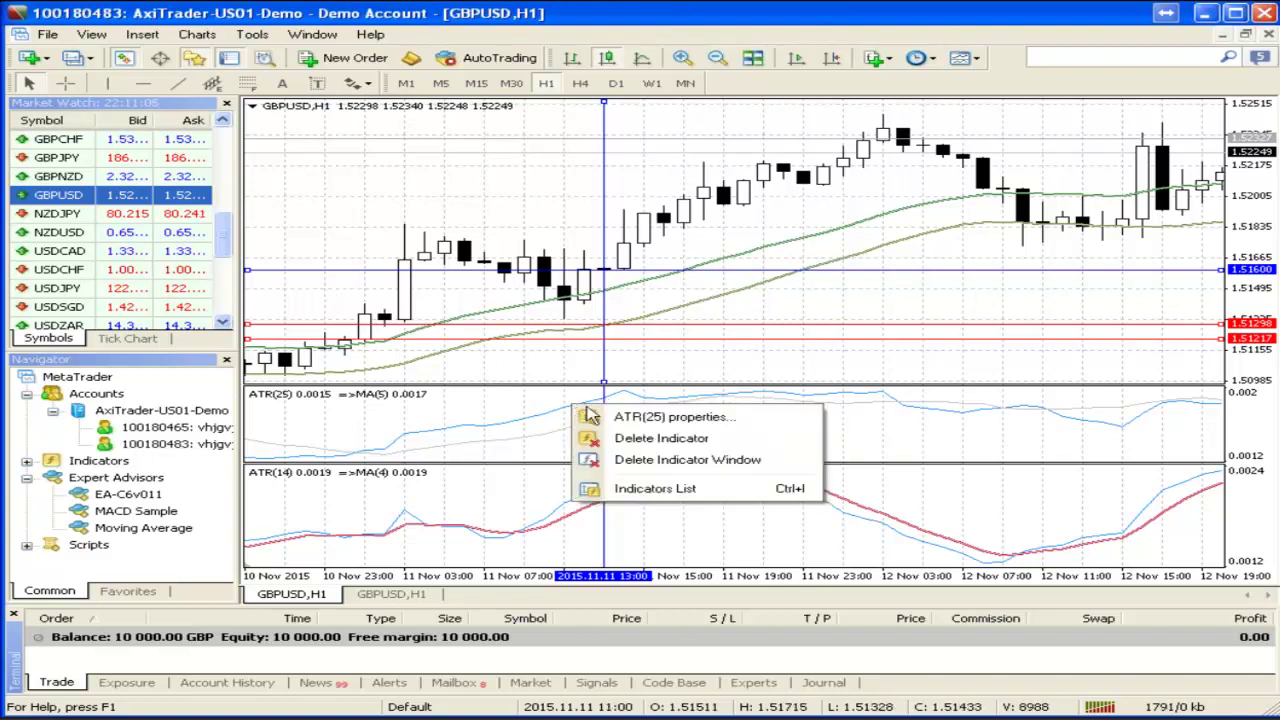
click(612, 418)
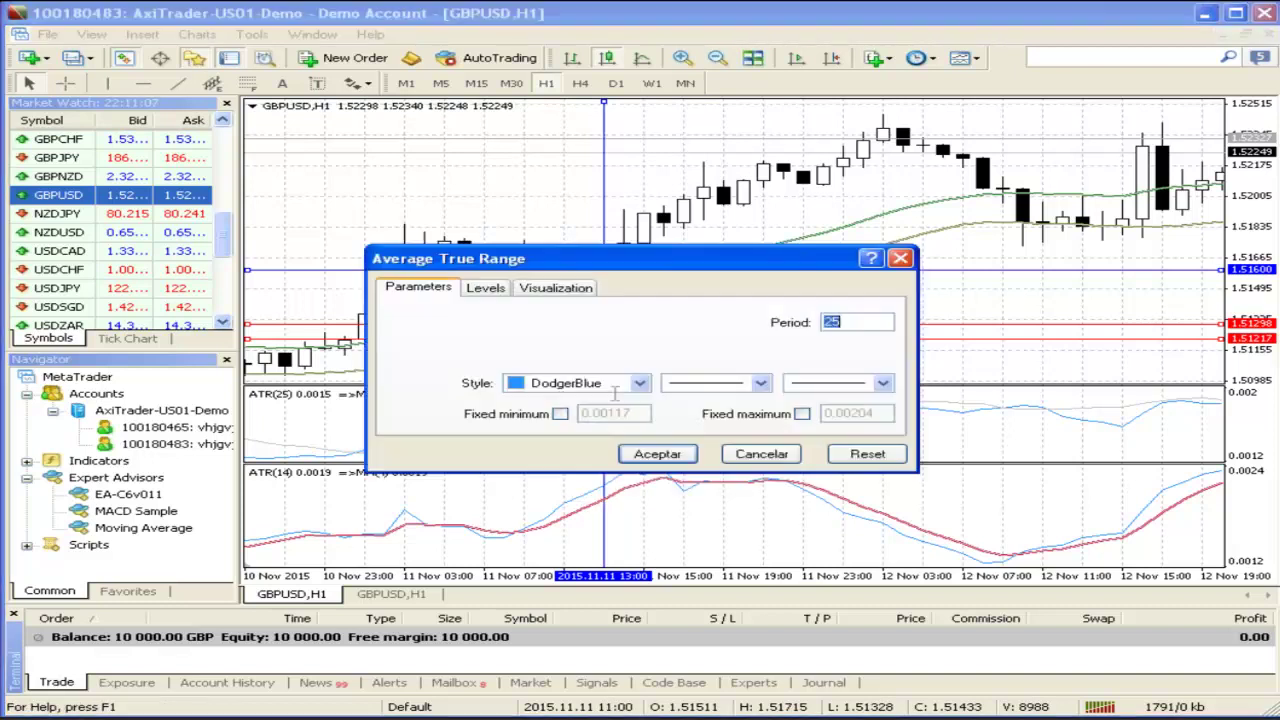
text(18)
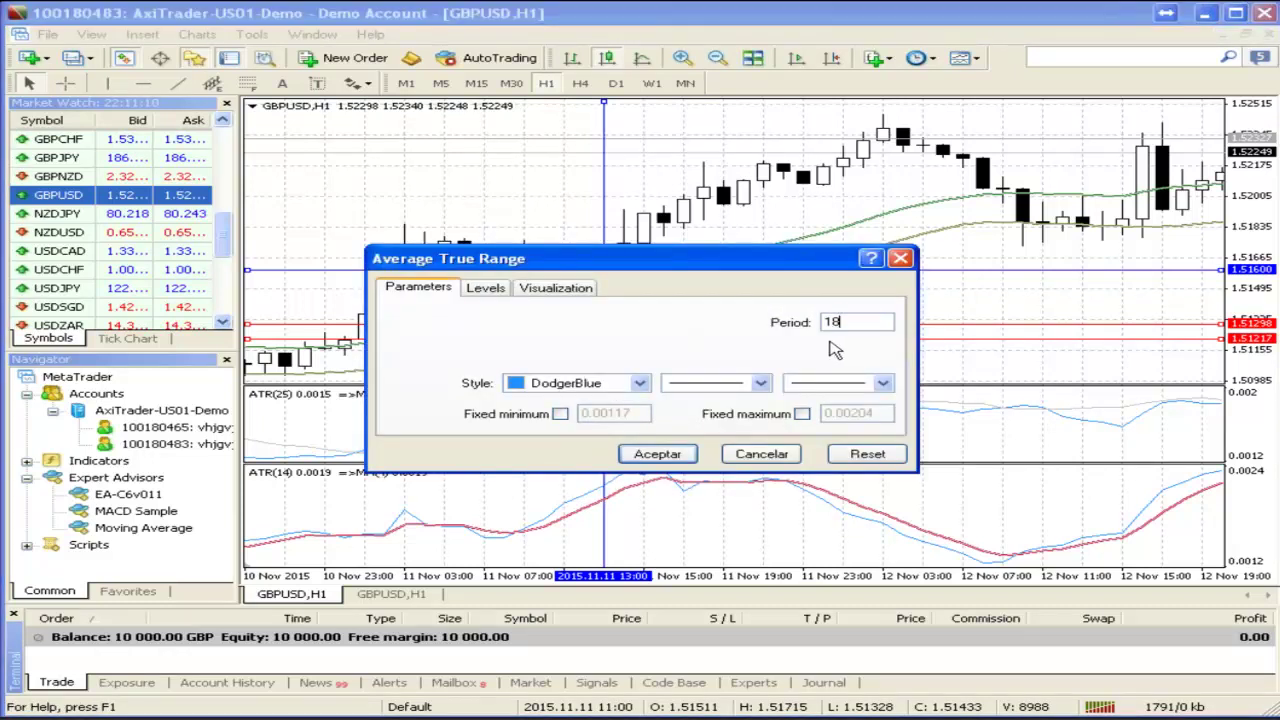
click(627, 453)
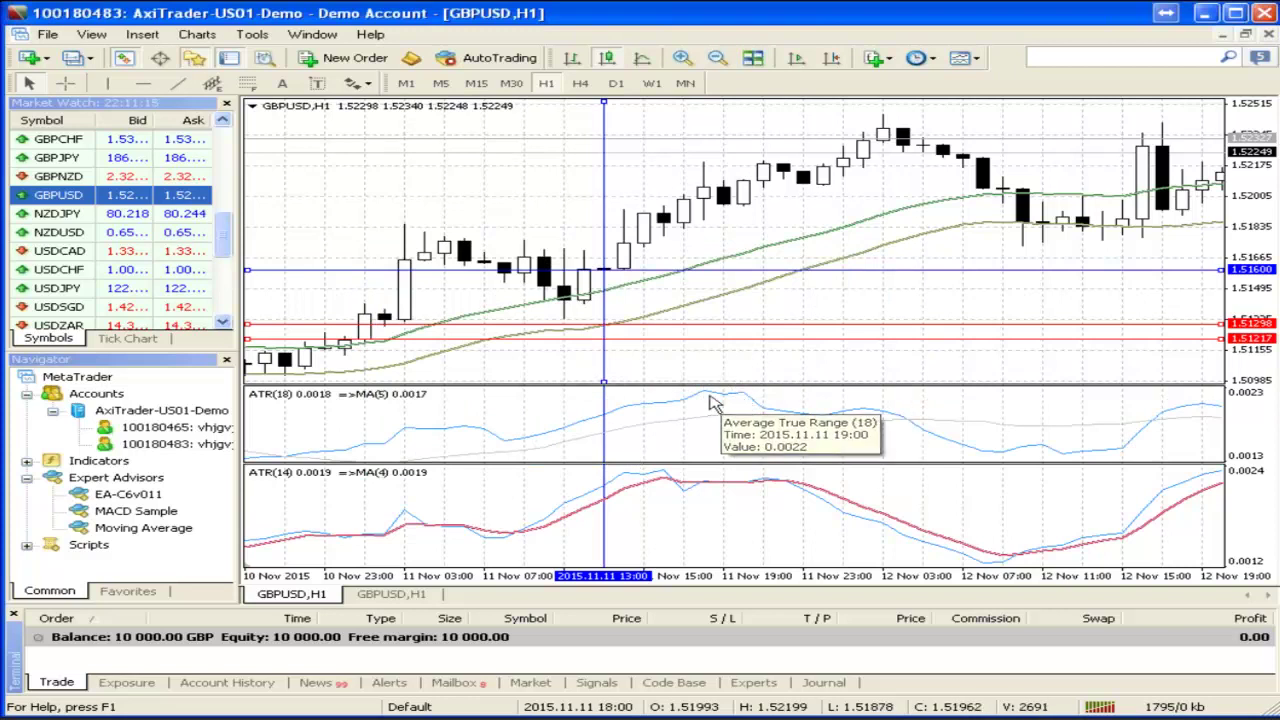
mouse_move(680, 405)
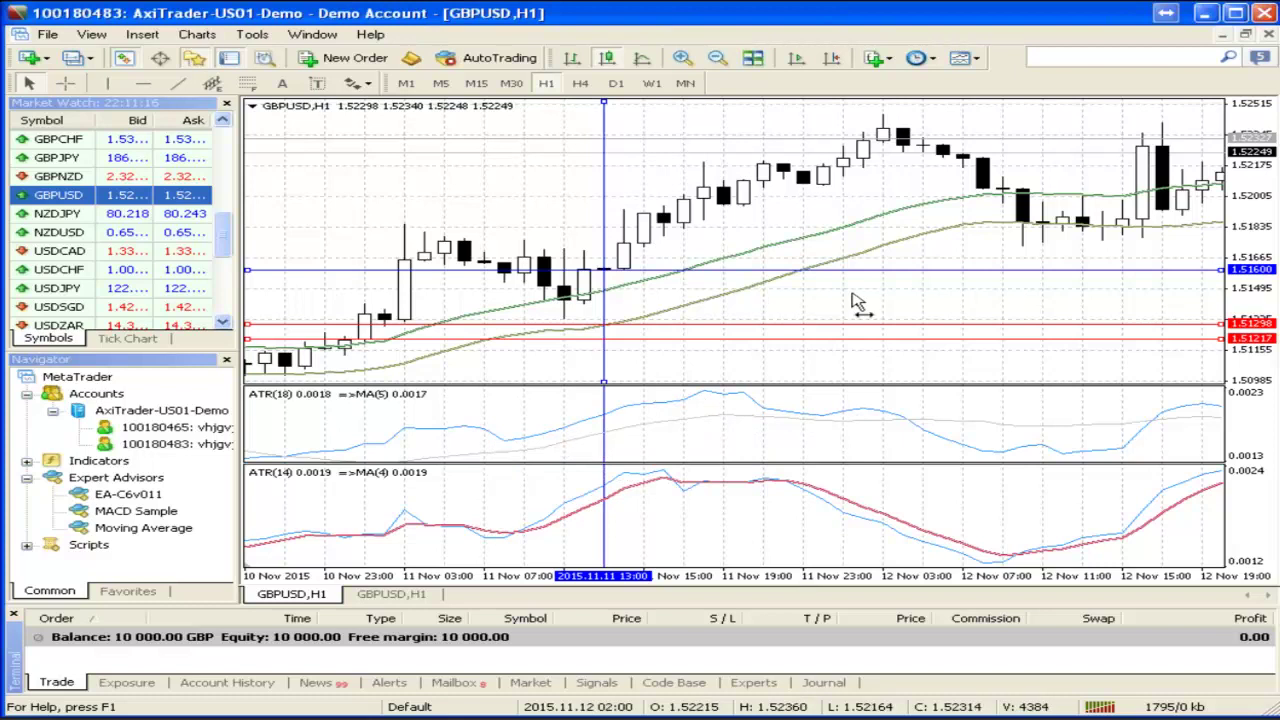
Set the upper ATR indicator's period back to 30 and minimize the platform to return to the presentation
drag(851, 300, 855, 302)
scroll(851, 300, down, 5)
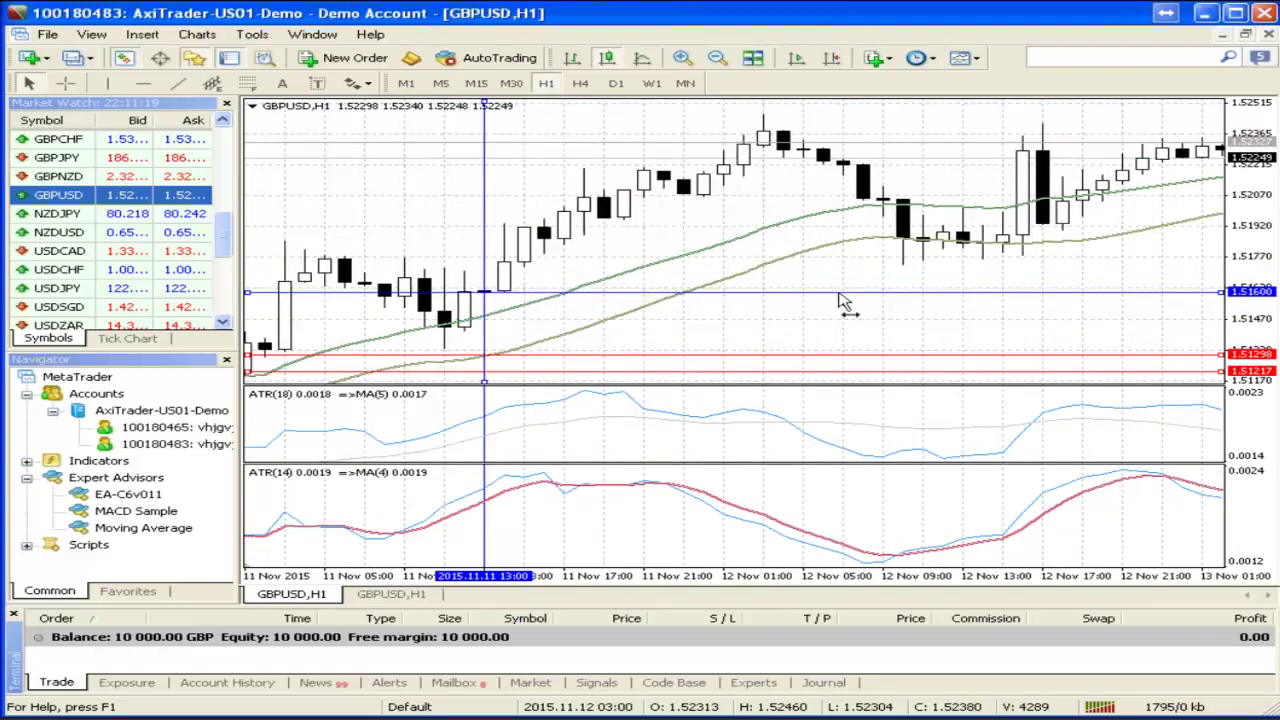
right_click(462, 400)
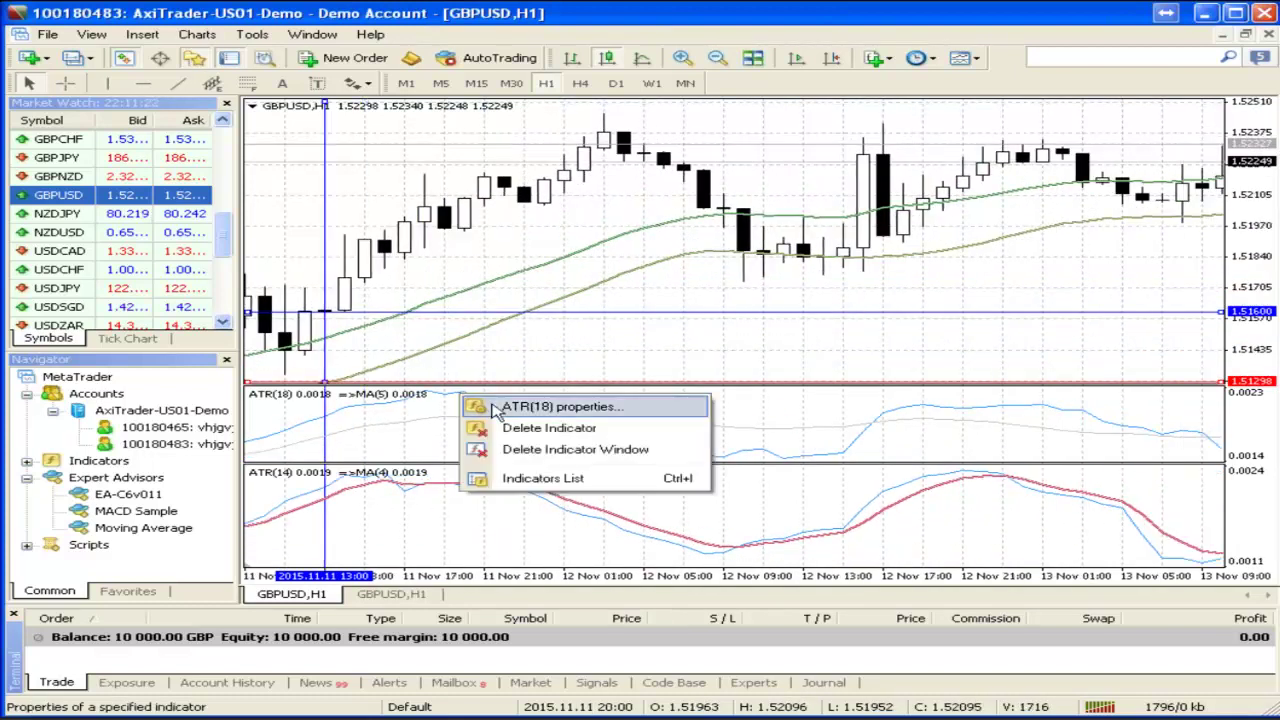
click(475, 405)
text(30)
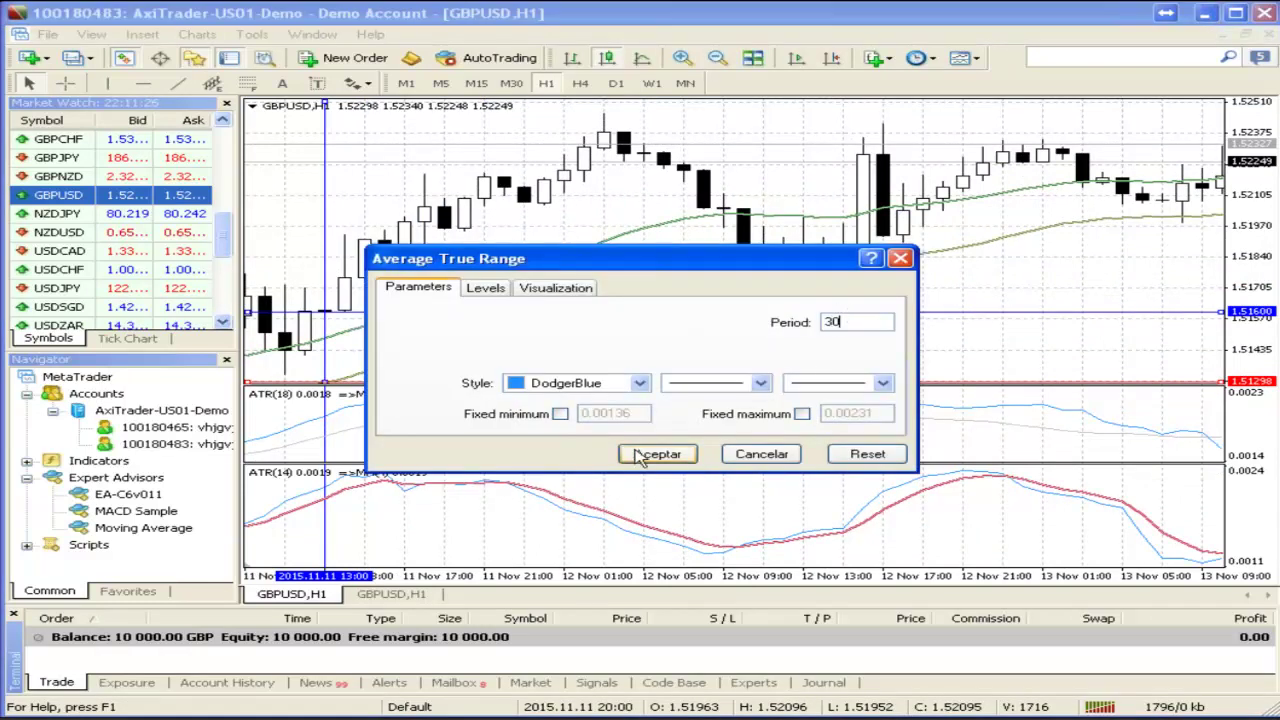
click(643, 455)
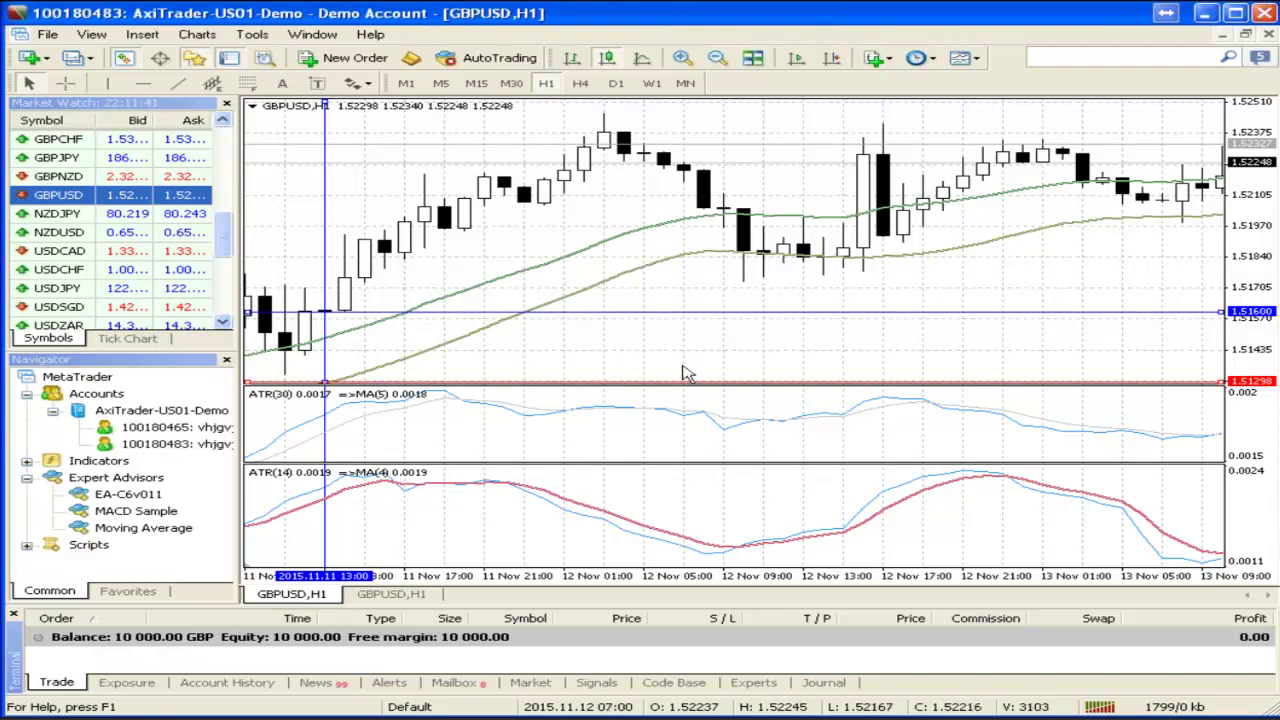
click(1205, 14)
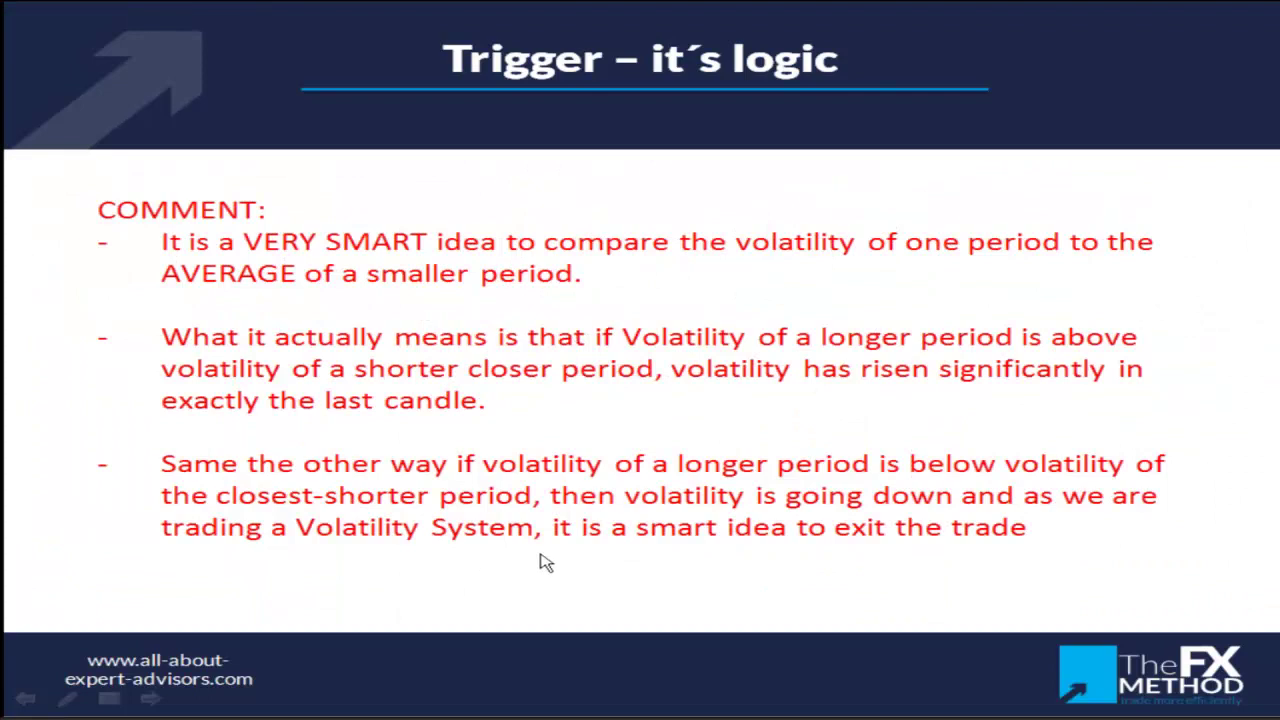
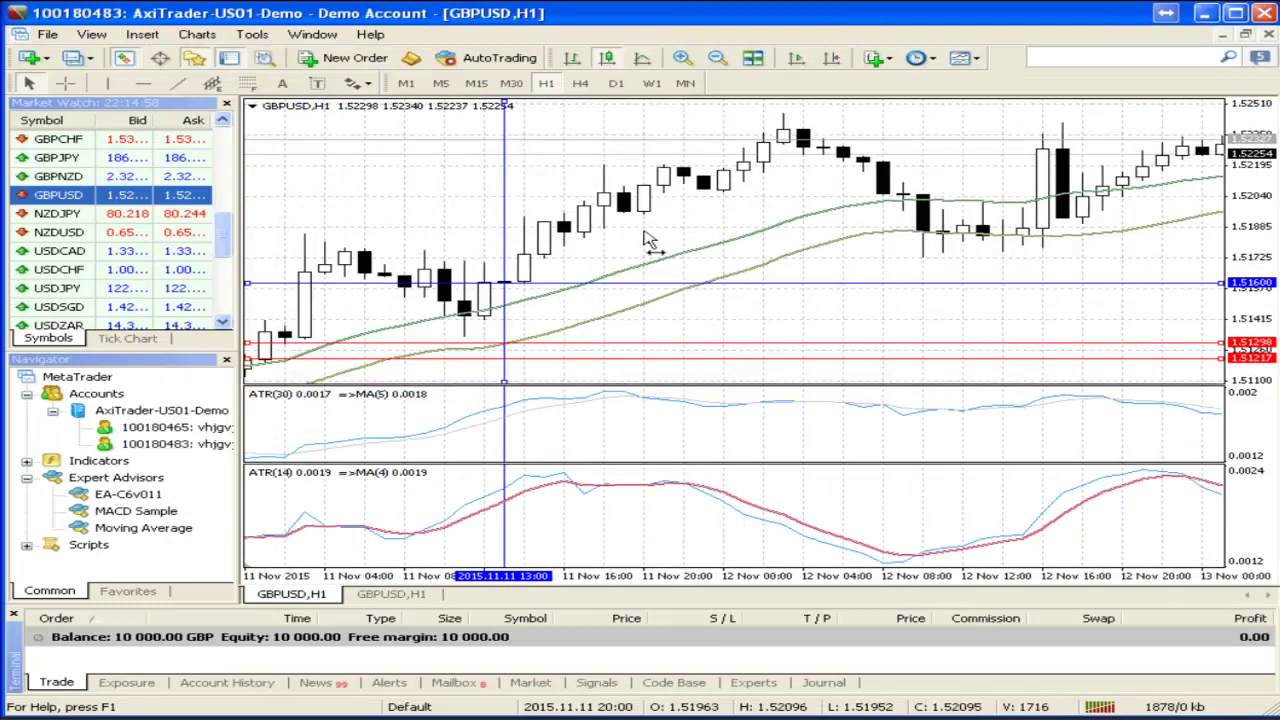
Review the GBPUSD hourly candles and both ATR windows backwards from 13 November to 4 November 2015
scroll(645, 238, up, 1)
scroll(650, 237, up, 5)
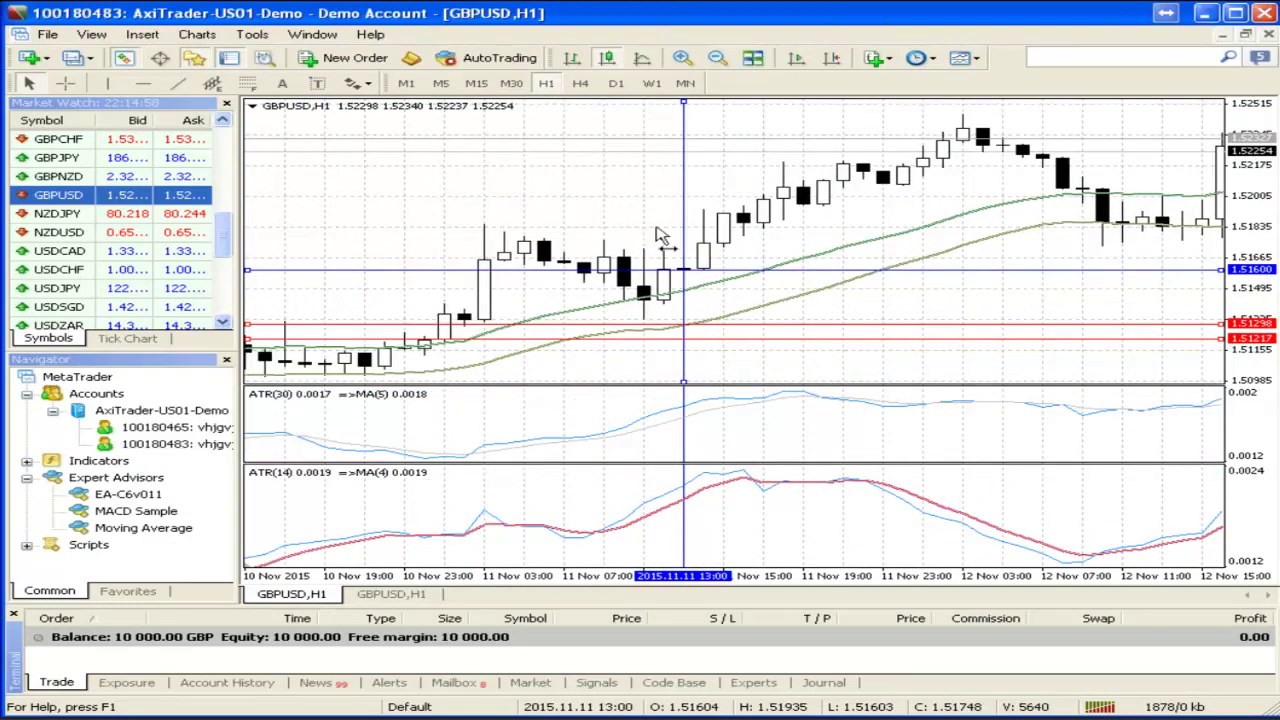
scroll(665, 232, up, 7)
scroll(680, 228, down, 8)
scroll(678, 222, up, 3)
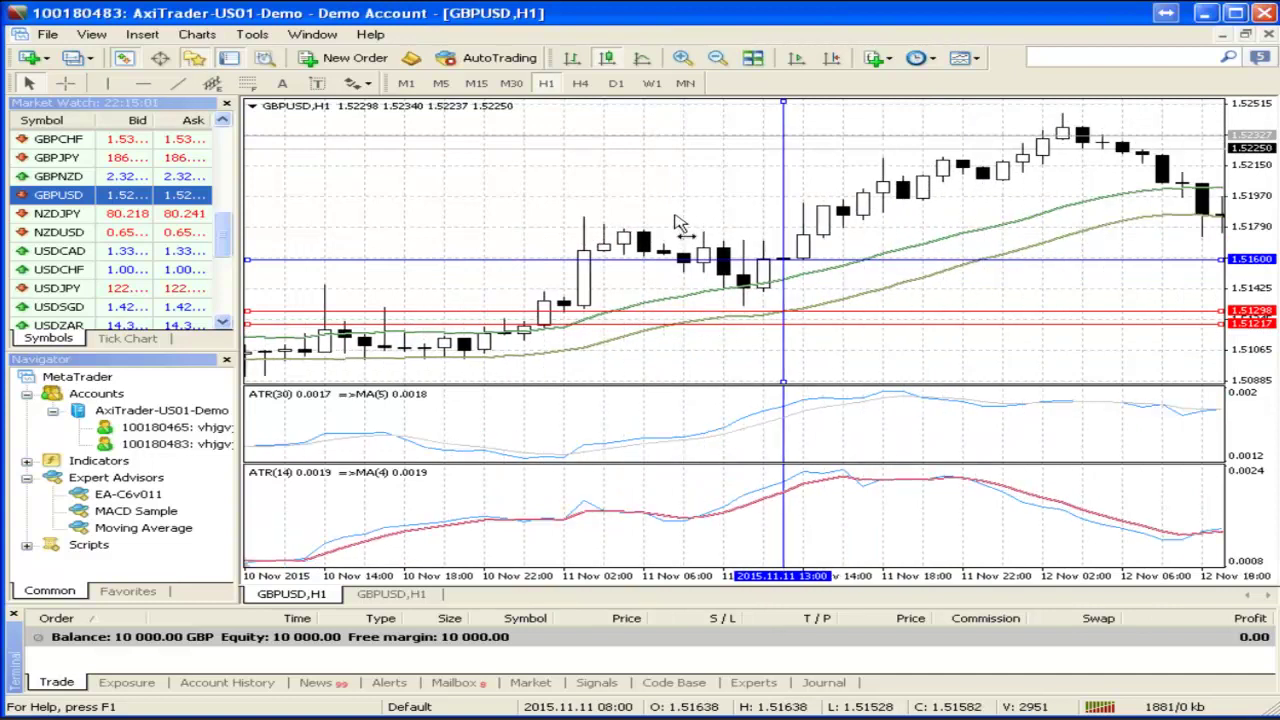
scroll(678, 222, up, 10)
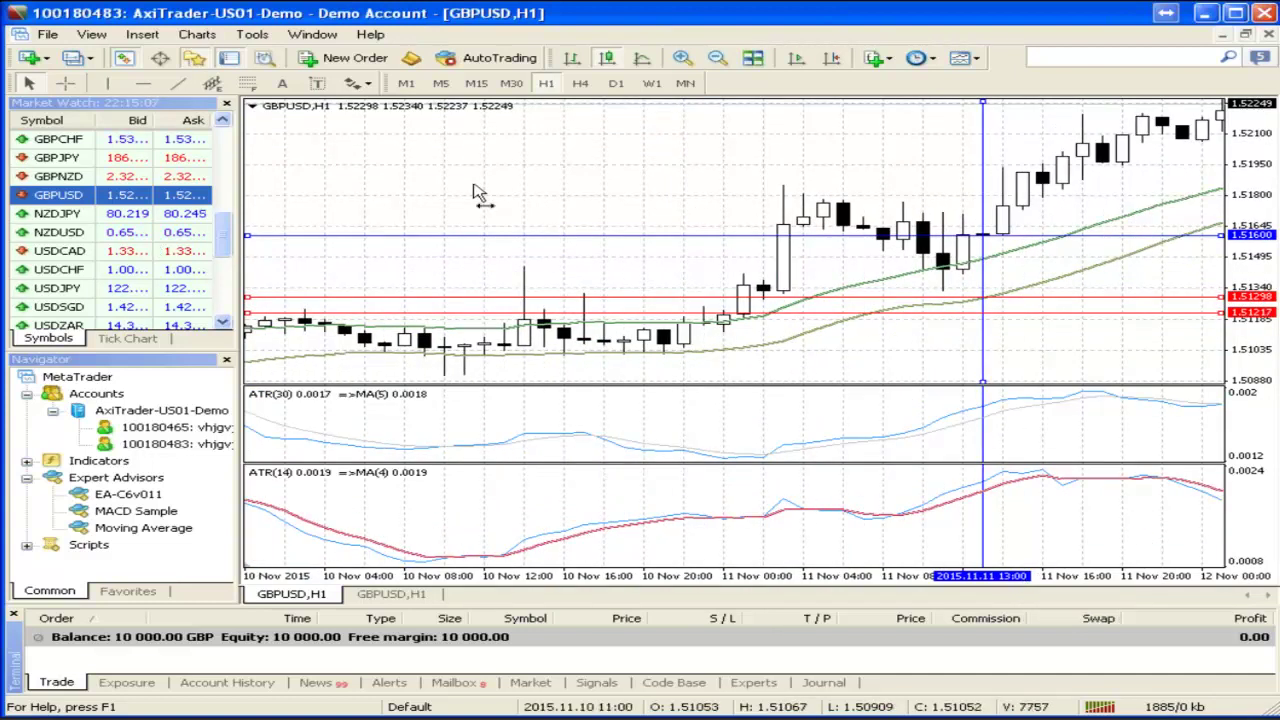
scroll(478, 192, up, 3)
scroll(500, 193, up, 20)
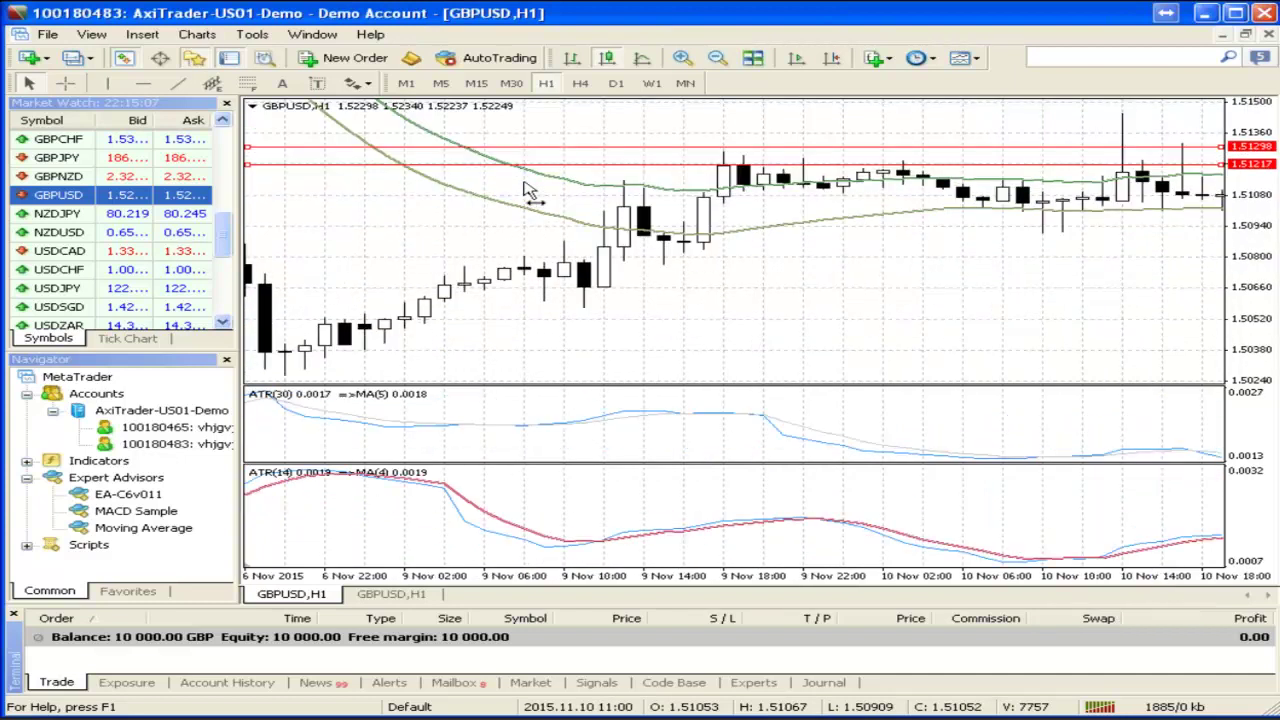
scroll(530, 192, up, 10)
scroll(585, 194, up, 15)
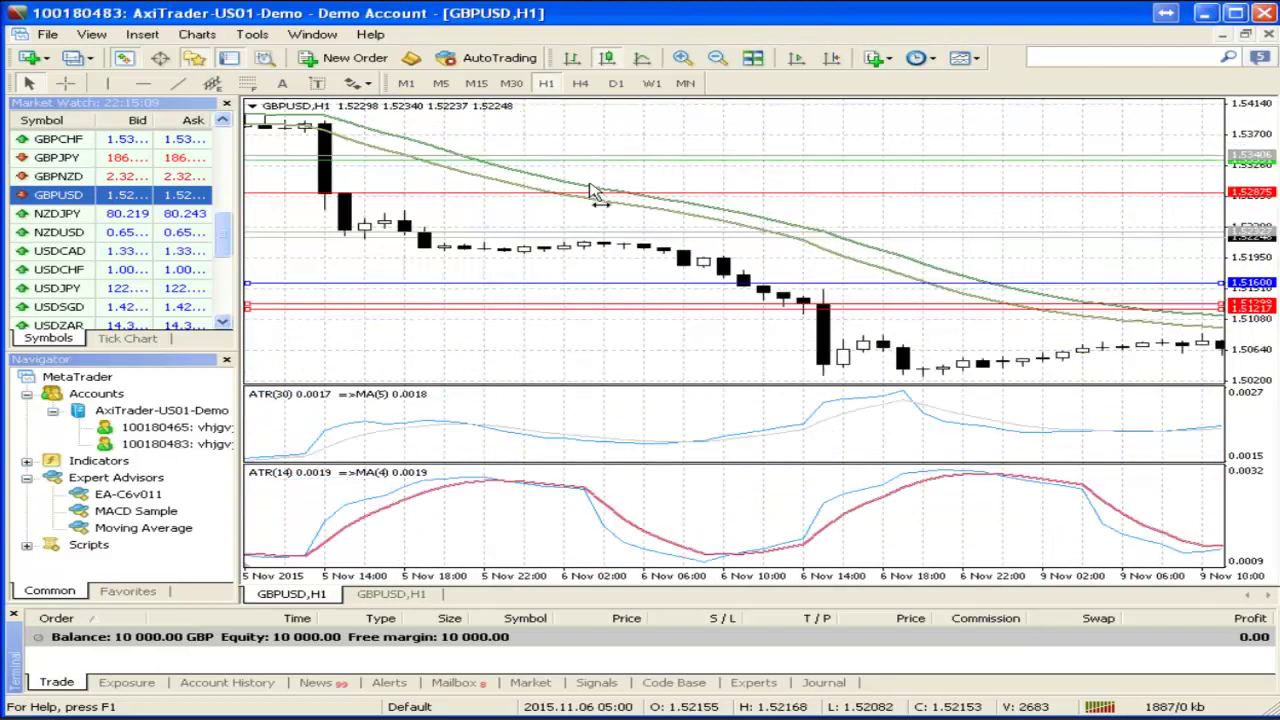
scroll(380, 253, up, 5)
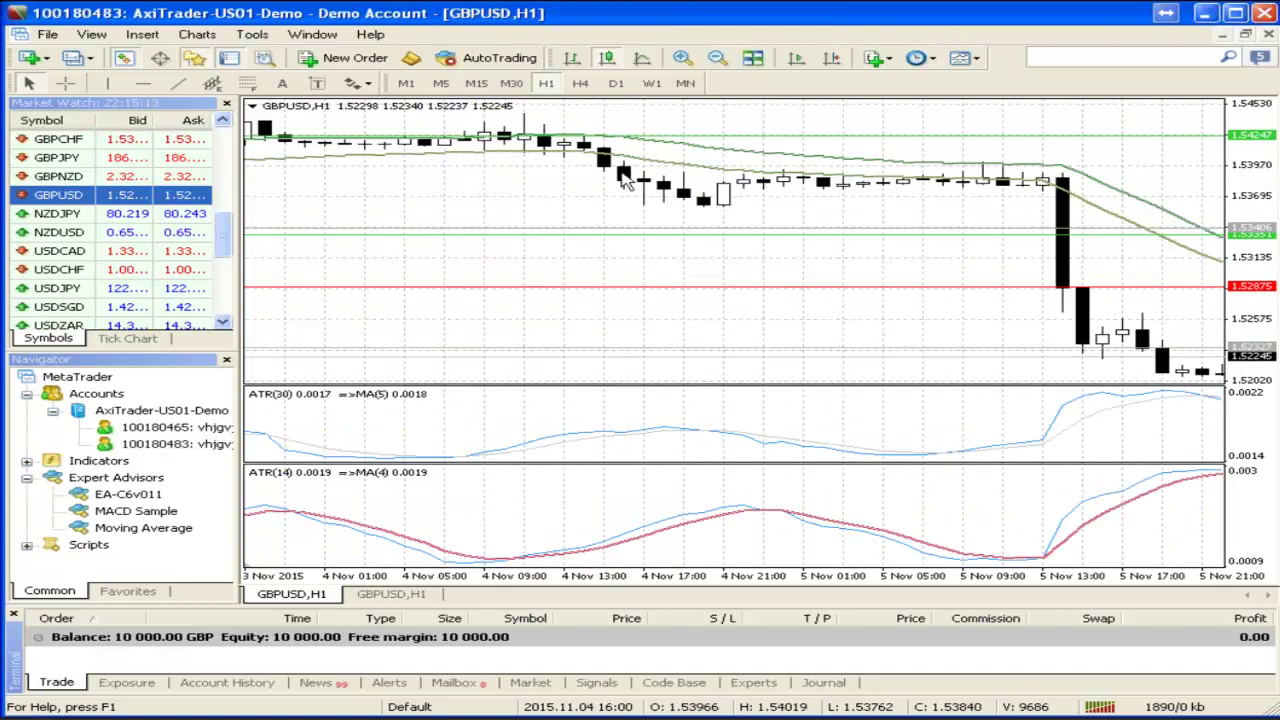
Inspect the 4 November 16:00 candle with the crosshair, and review the earlier price action back to 29 October 2015
click(65, 83)
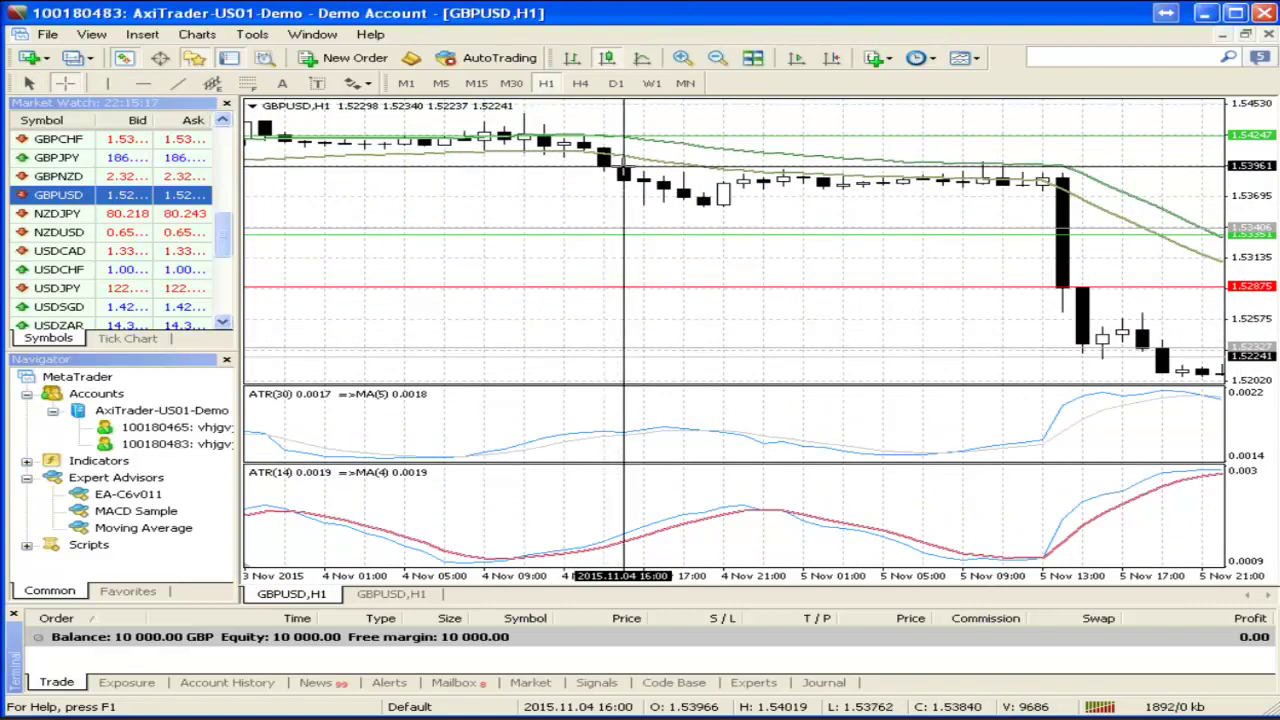
drag(623, 168, 728, 196)
scroll(476, 215, left, 6)
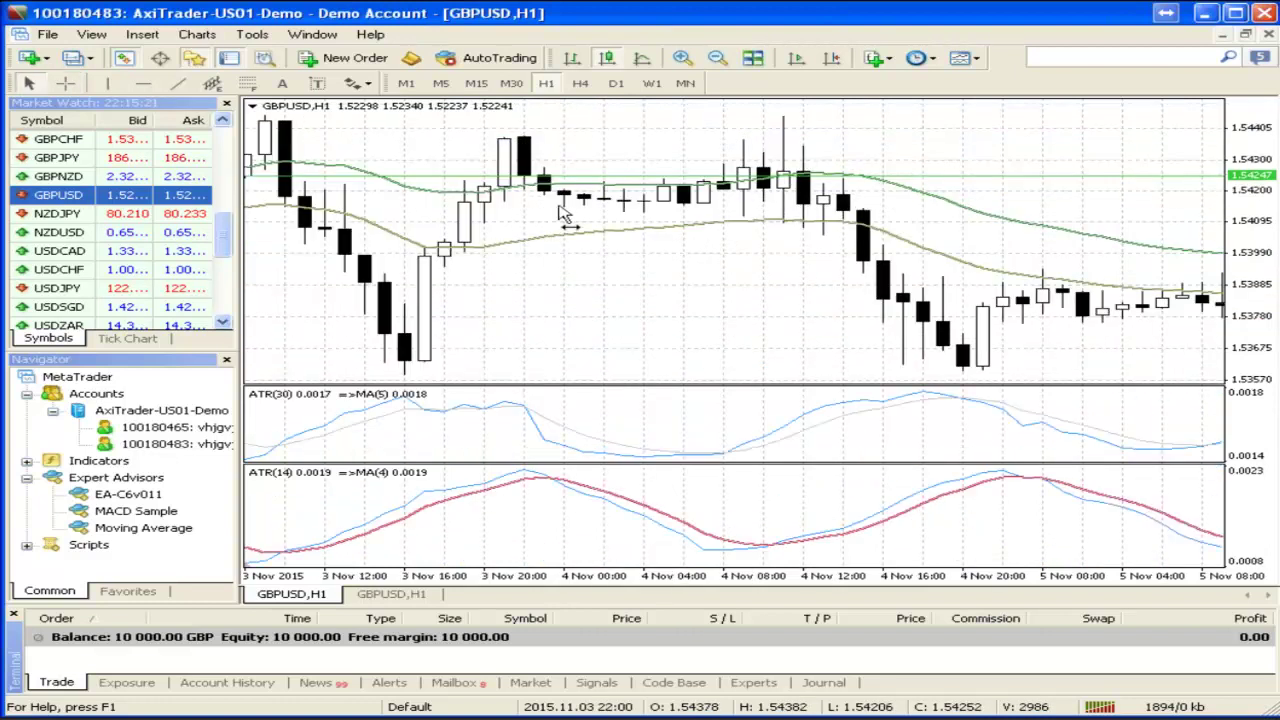
scroll(598, 218, left, 8)
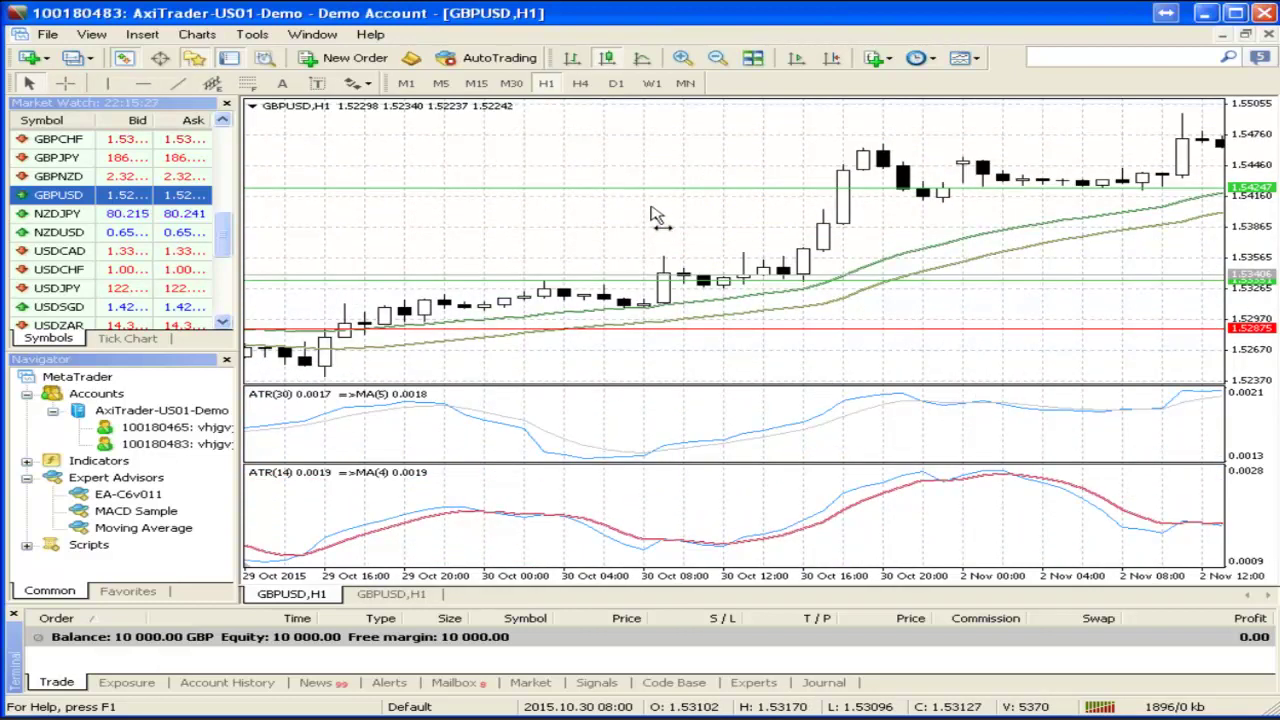
scroll(652, 218, left, 1)
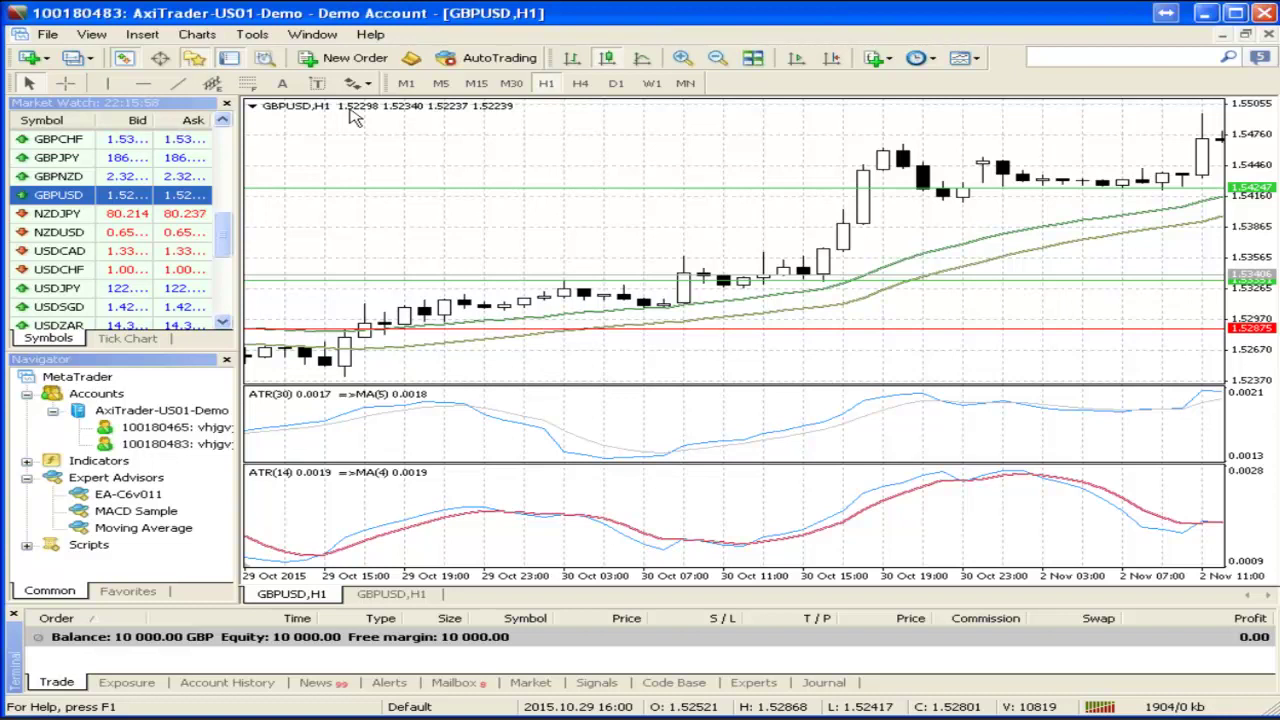
Examine the GBPUSD hourly chart forward from 29 October to the large drop on 2 November 2015
mouse_move(414, 237)
mouse_down()
mouse_move(443, 240)
mouse_move(432, 240)
mouse_up()
scroll(432, 240, down, 10)
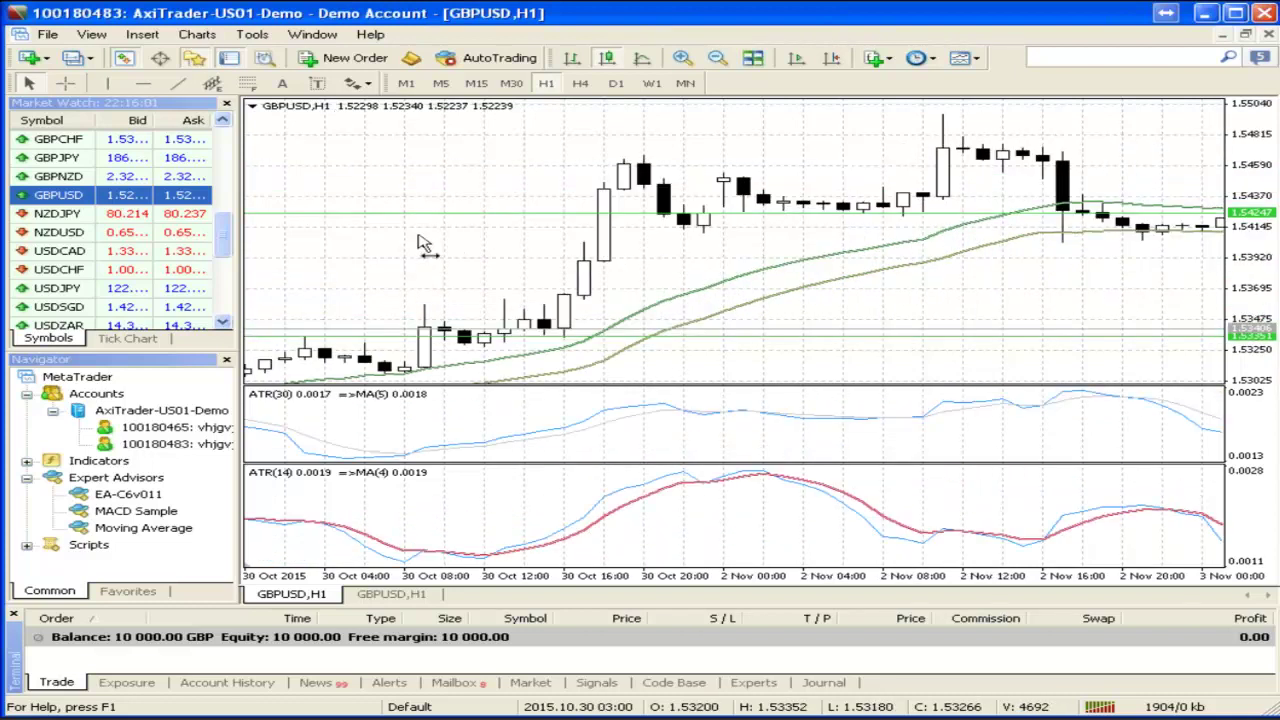
scroll(392, 305, down, 20)
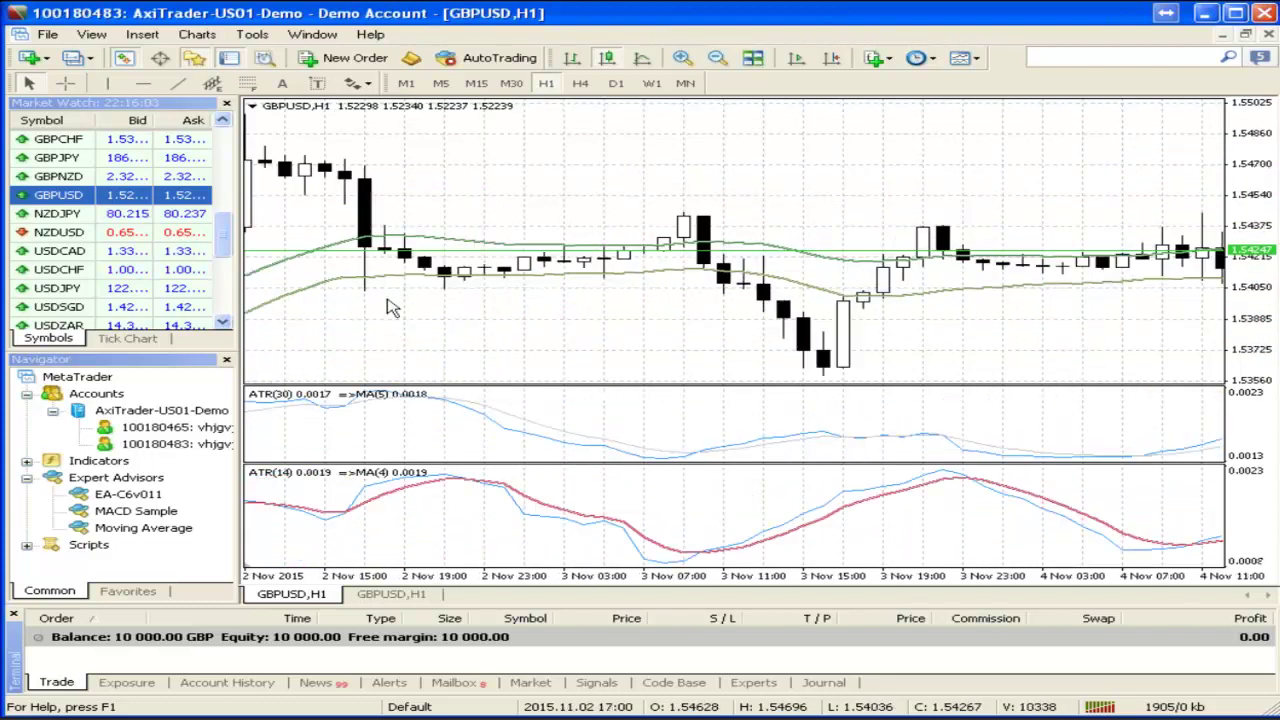
Review the GBPUSD hourly candles and both ATR windows between 11 and 13 November 2015
scroll(716, 352, down, 10)
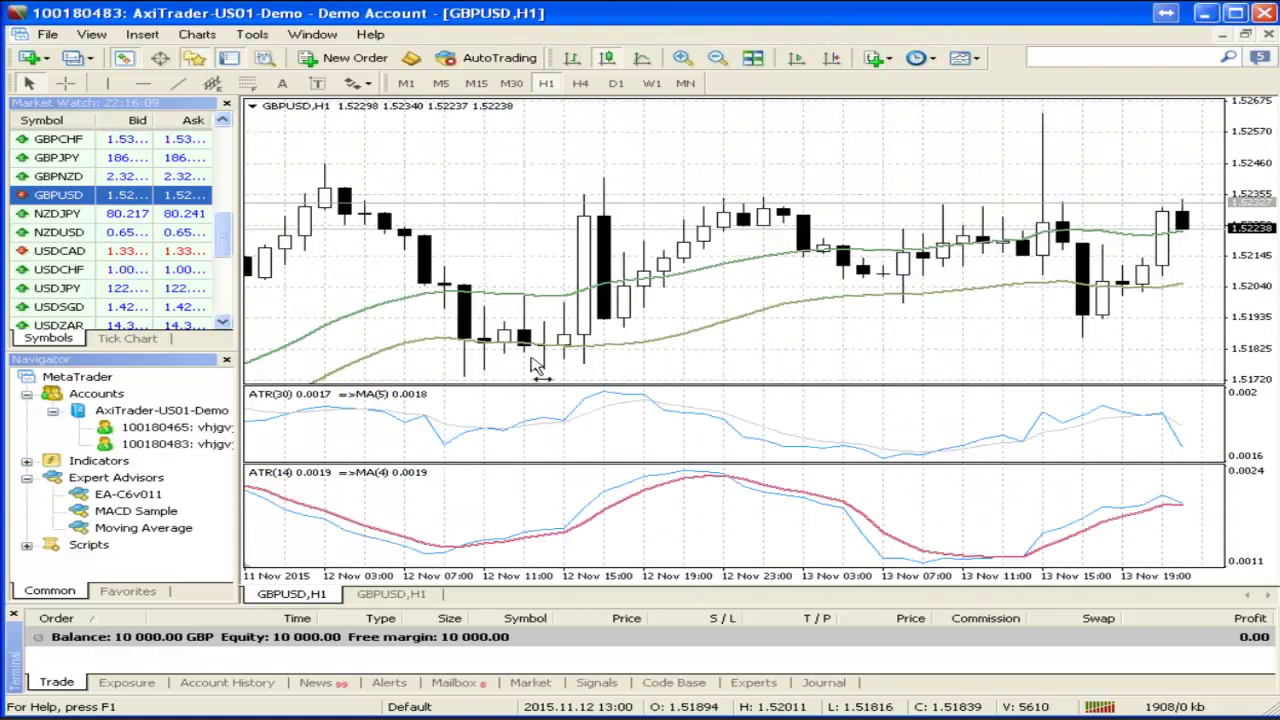
scroll(540, 367, up, 5)
scroll(550, 367, up, 5)
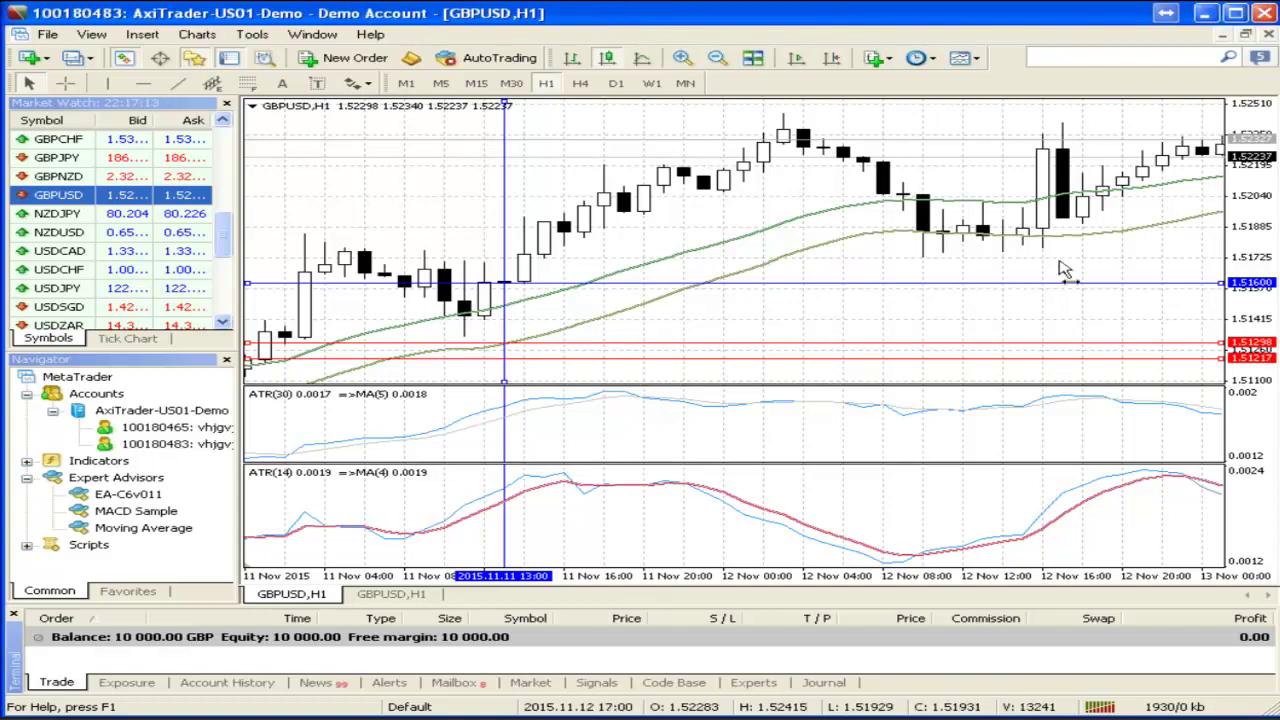
scroll(1050, 275, down, 5)
scroll(1040, 280, up, 3)
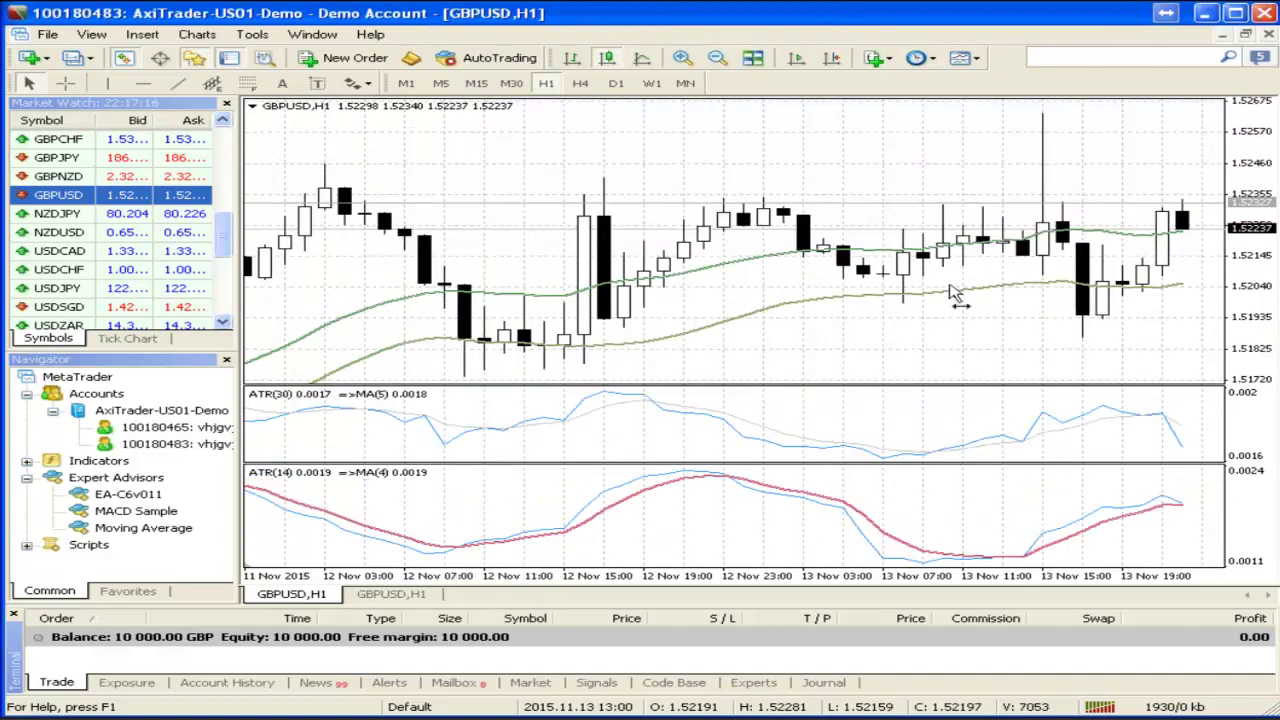
scroll(1008, 283, up, 2)
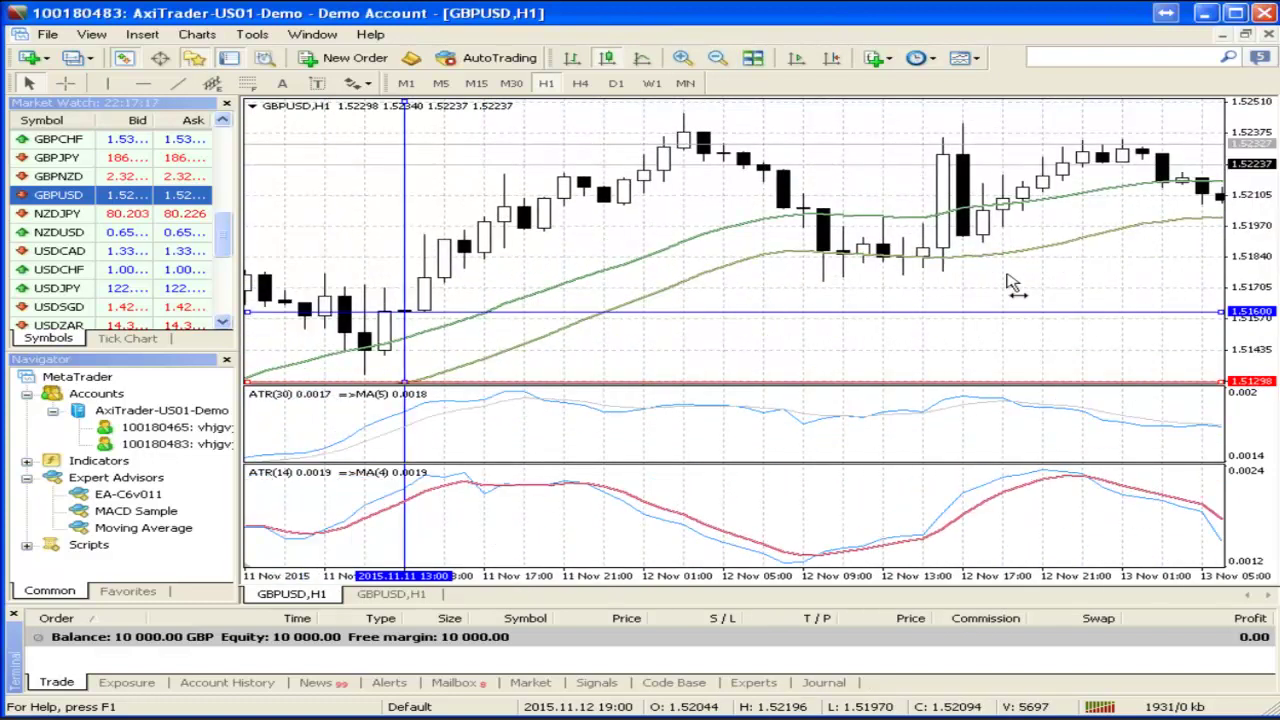
scroll(1012, 285, up, 3)
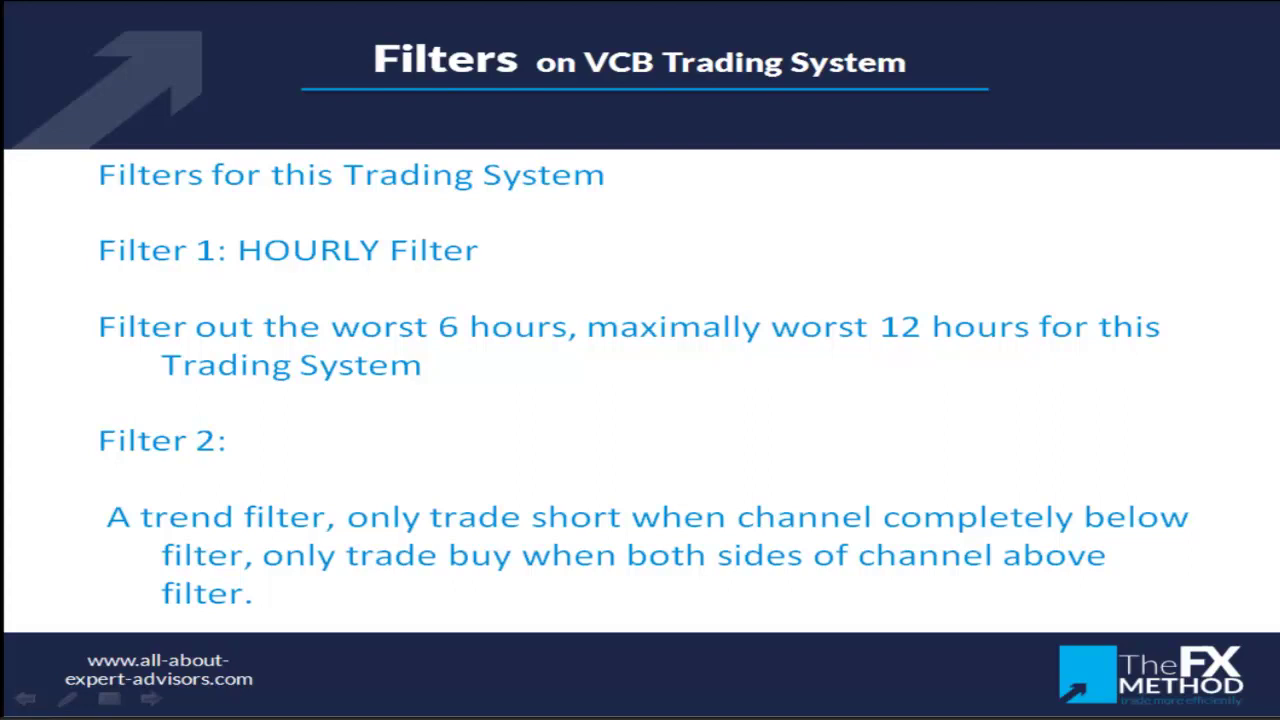
Switch from the presentation to MetaTrader and delete the purple MA(5) indicator from the second GBPUSD hourly chart
key(alt+Tab)
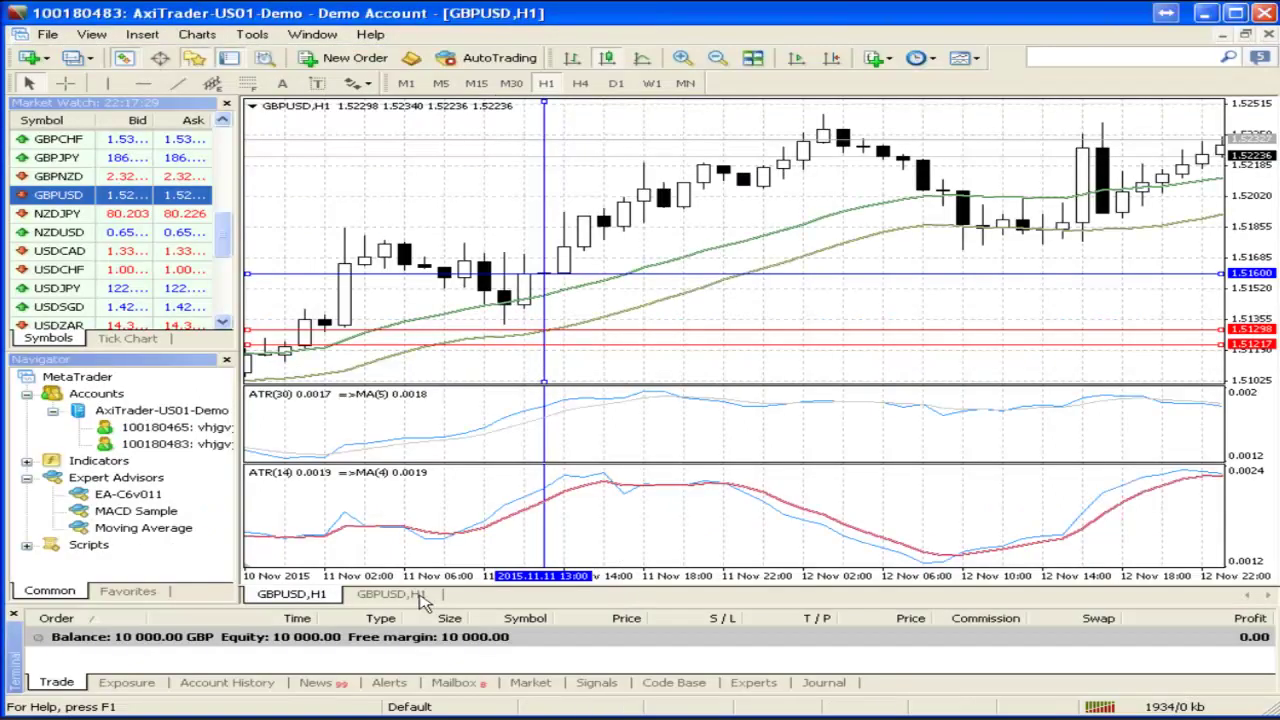
click(420, 598)
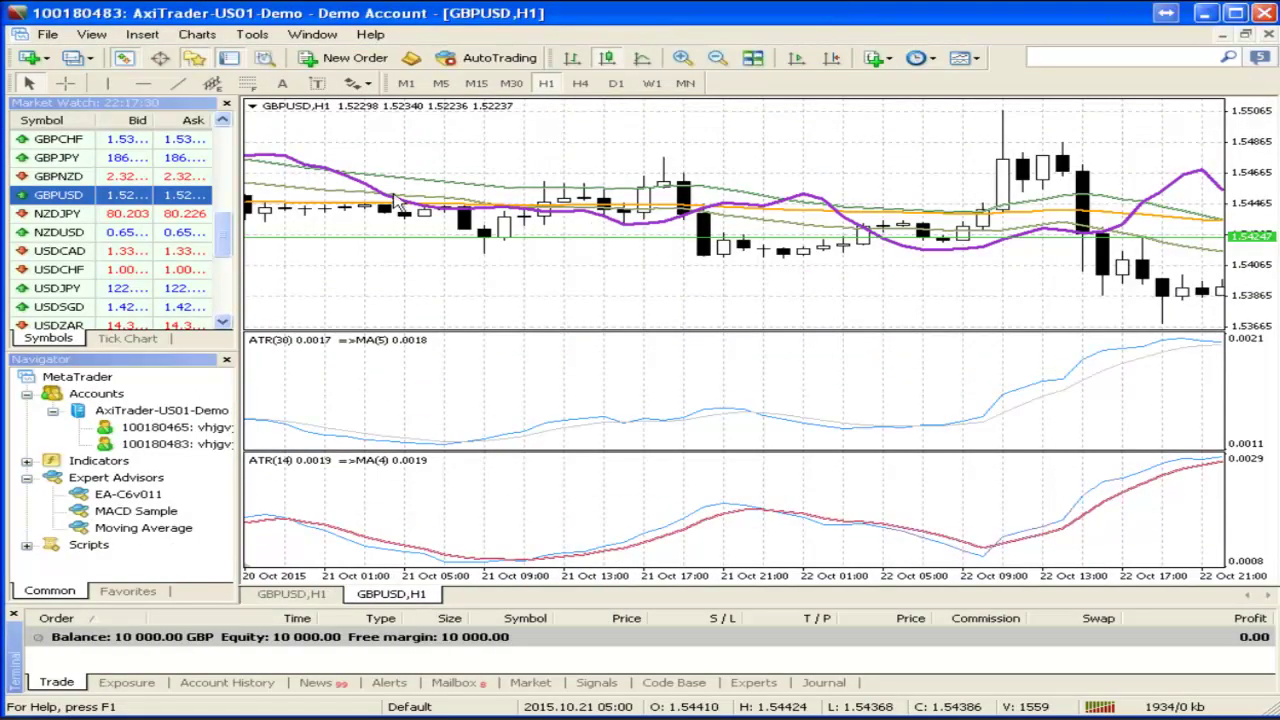
right_click(343, 187)
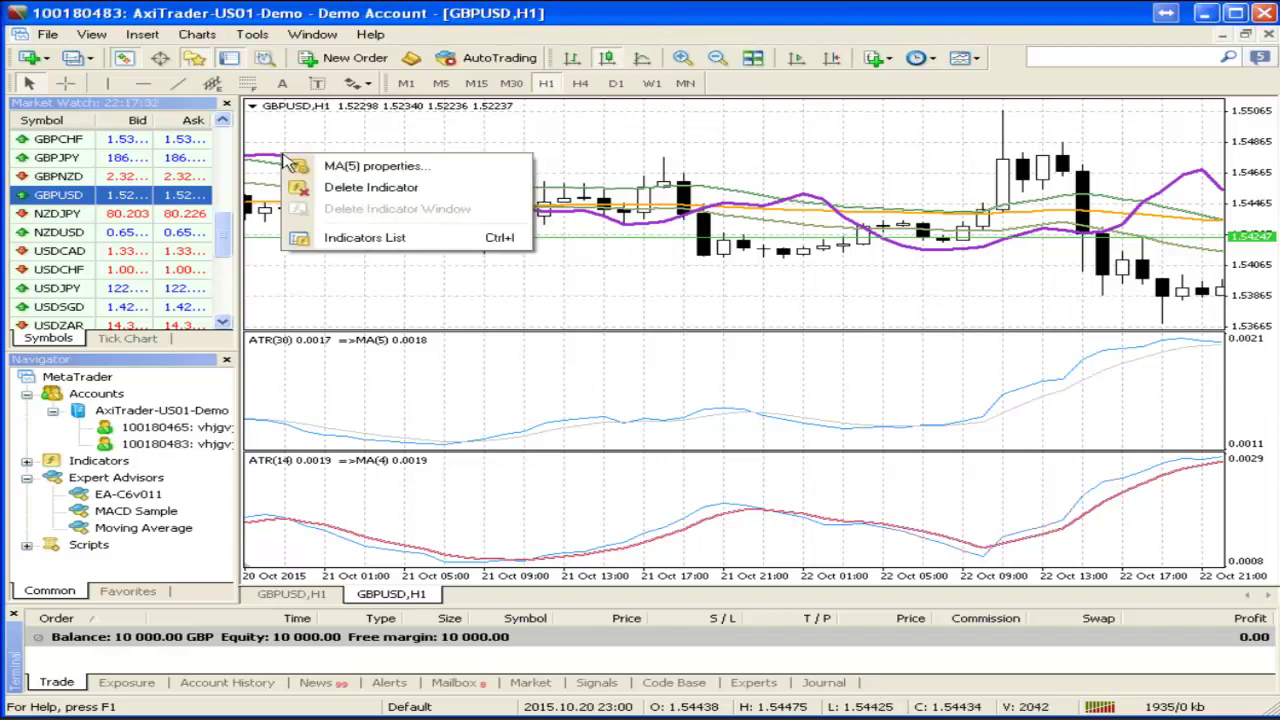
click(335, 190)
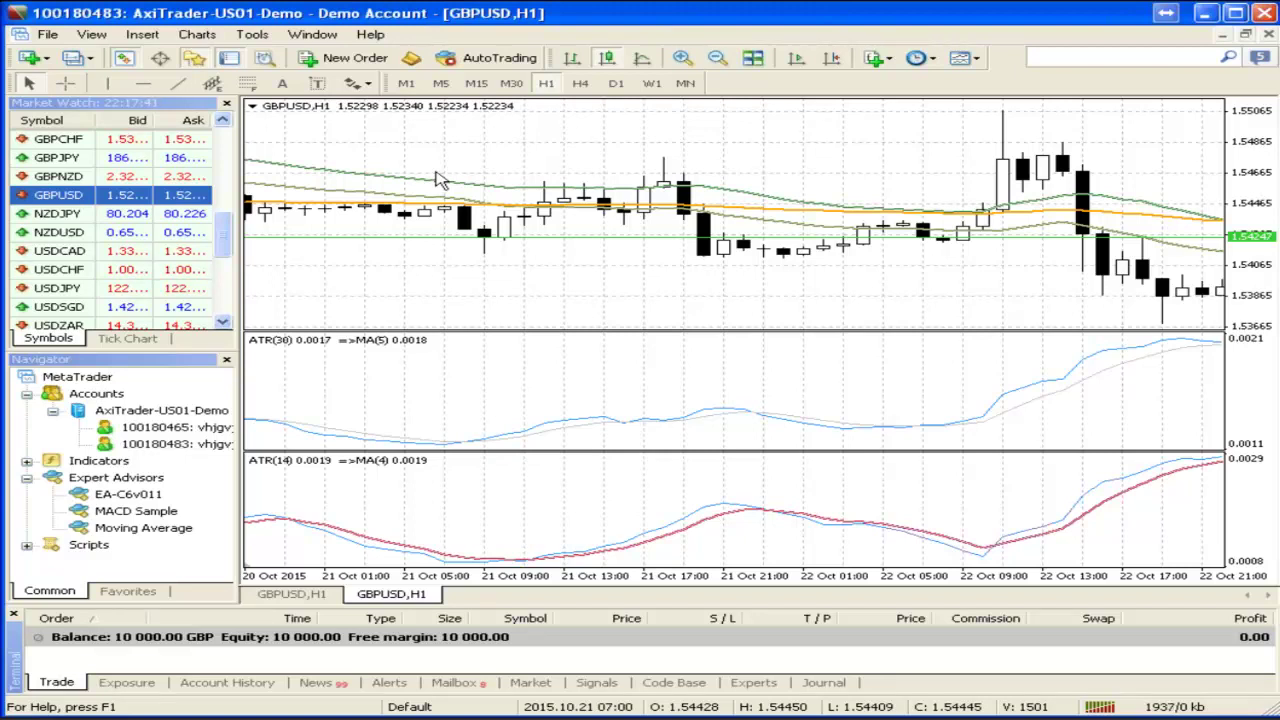
Examine the green channel against the orange trend filter line backwards from 22 October to 21 September 2015
drag(304, 298, 560, 255)
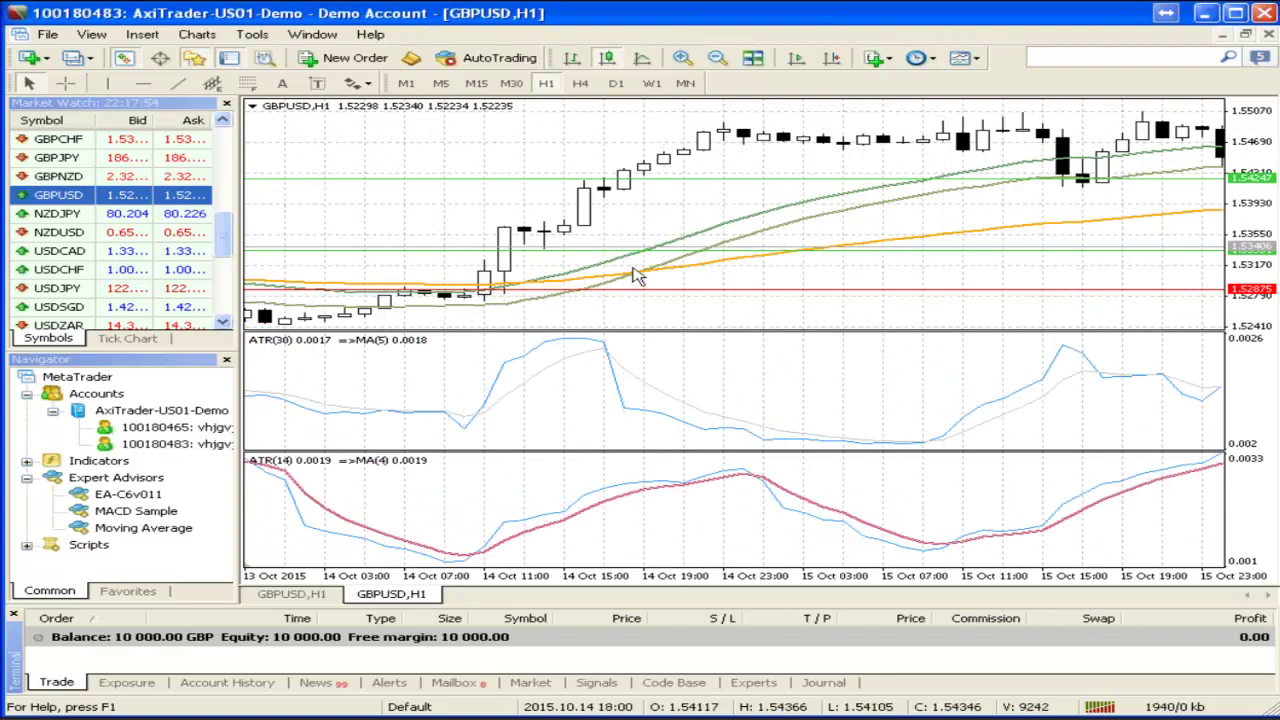
mouse_move(638, 278)
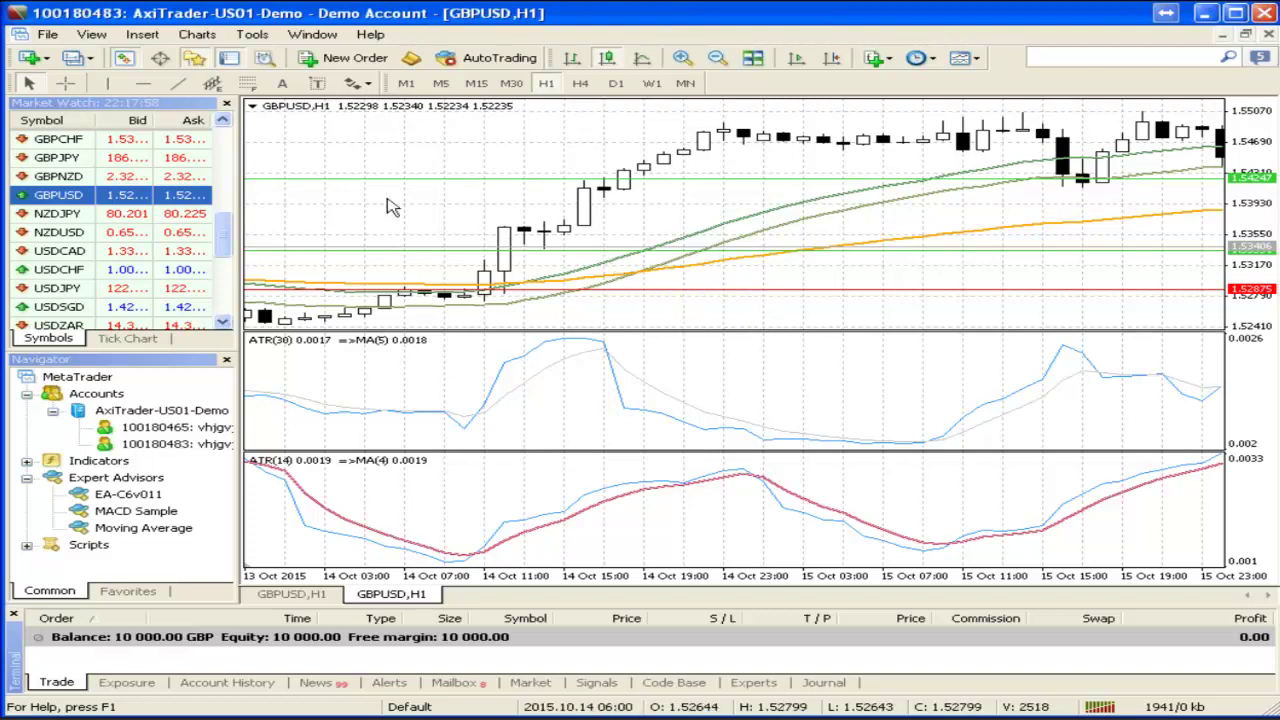
scroll(392, 207, down, 10)
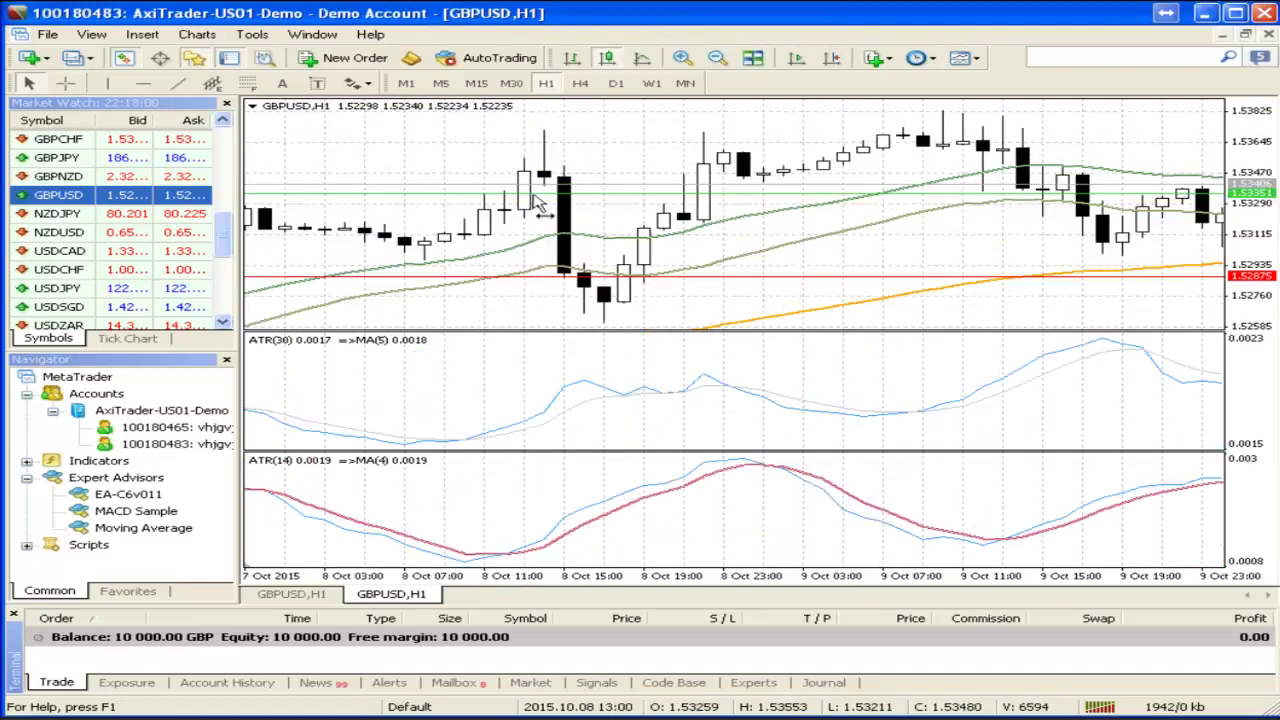
scroll(537, 205, down, 10)
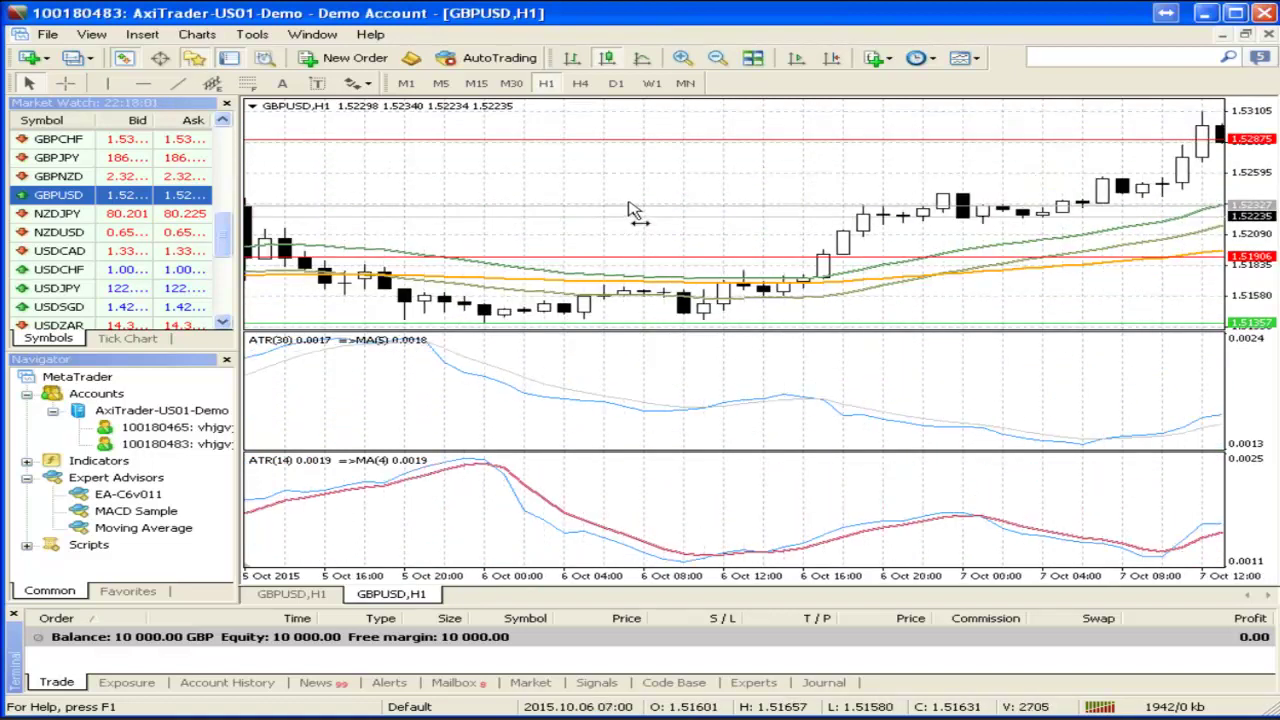
scroll(703, 218, down, 10)
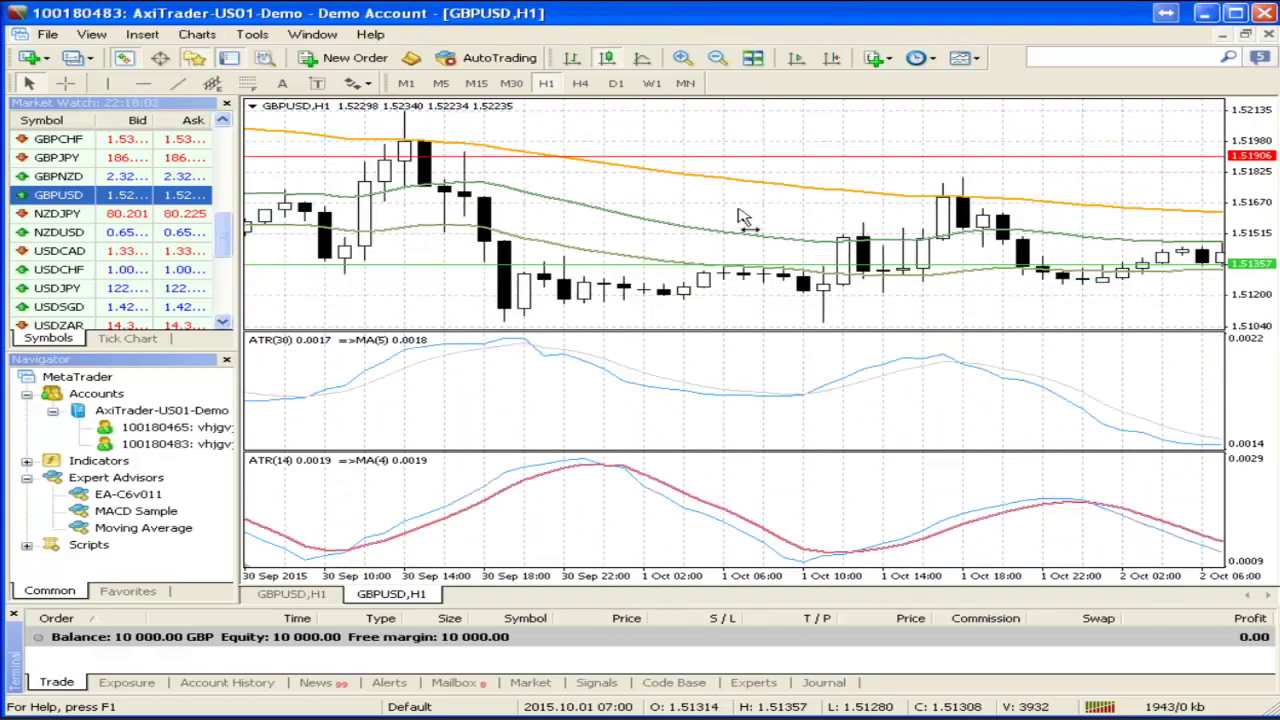
scroll(742, 217, down, 10)
scroll(1250, 135, down, 5)
scroll(600, 150, down, 10)
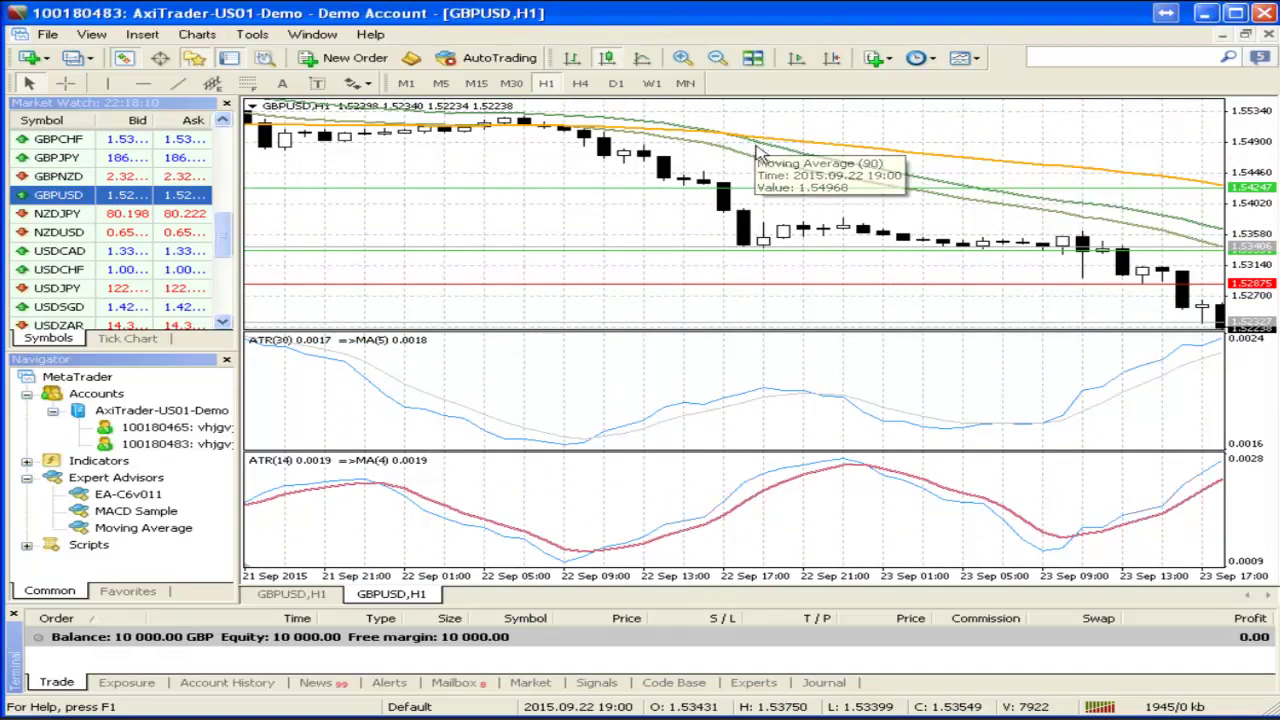
Measure with the crosshair from the 22 September 20:00 candle up to the upper edge of the green channel
click(65, 83)
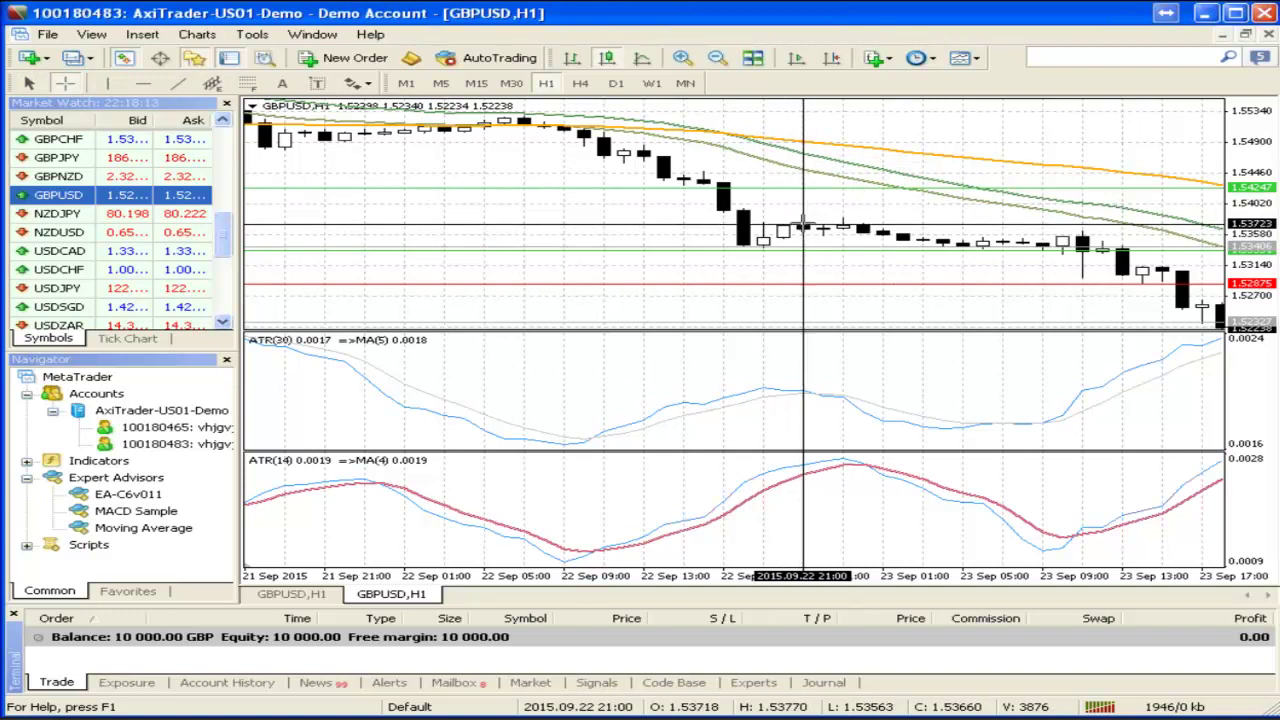
drag(788, 226, 788, 143)
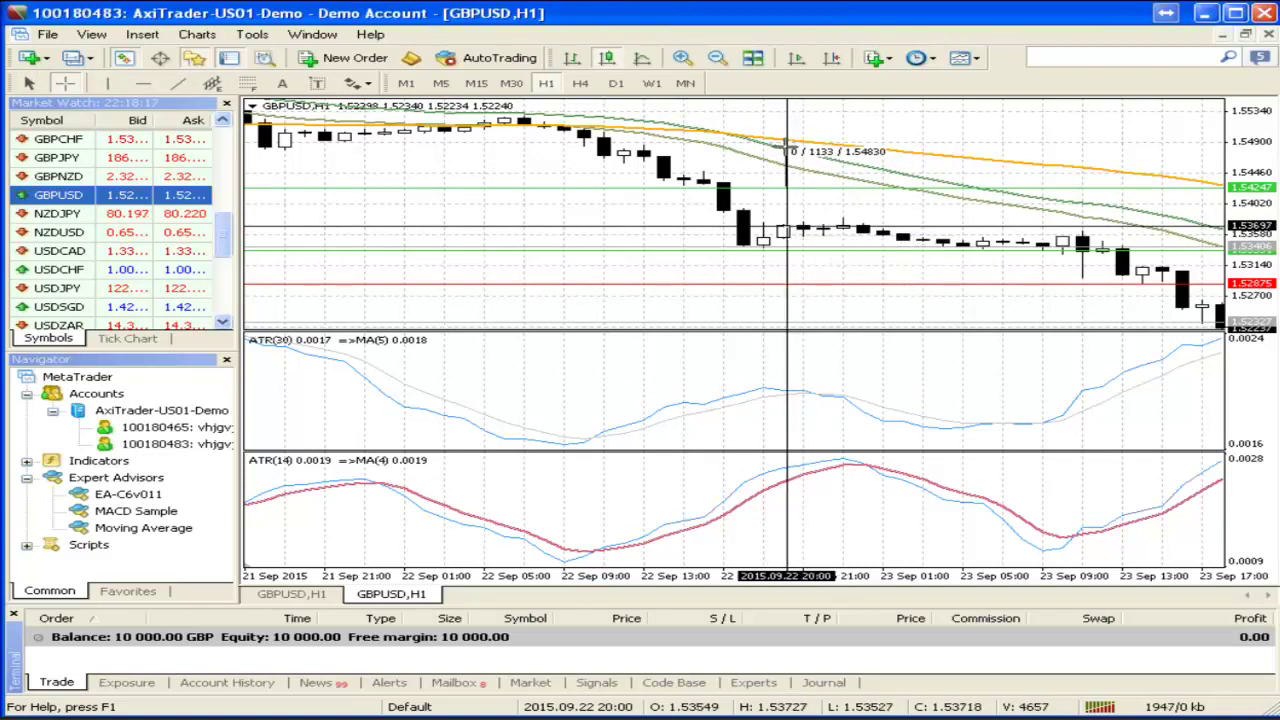
click(787, 150)
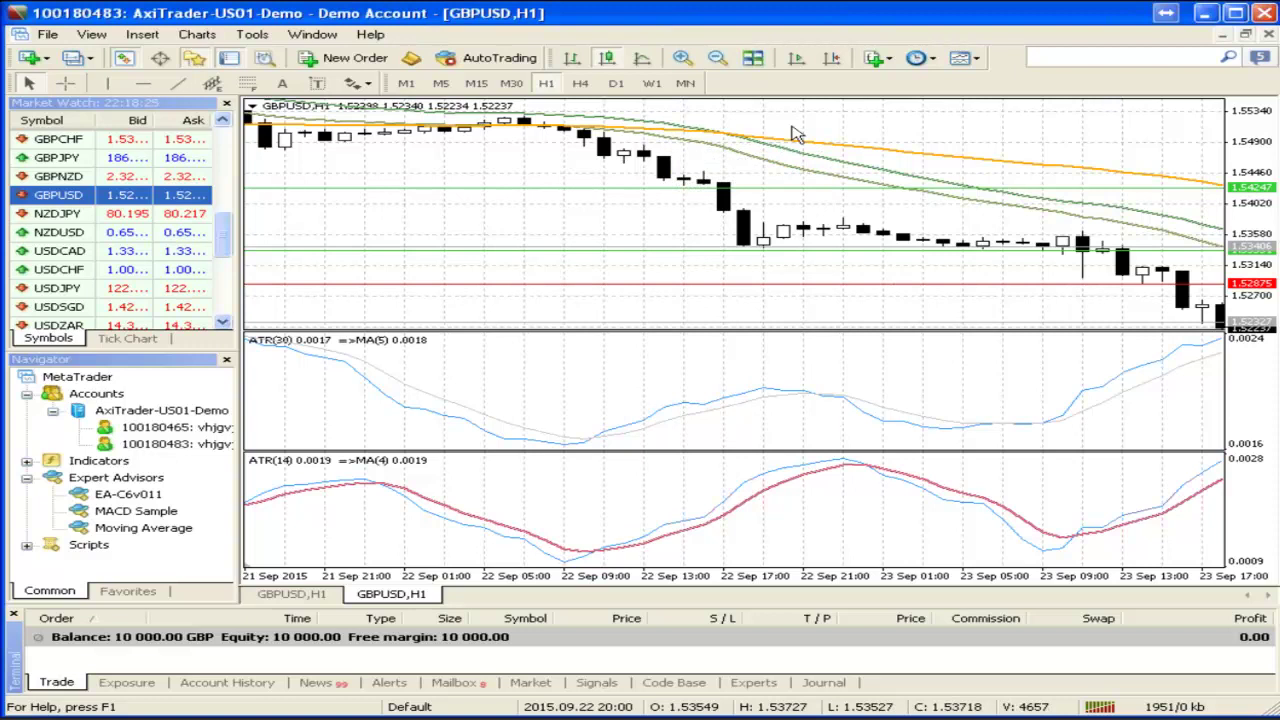
Review the channel's position relative to the orange filter line backwards from 23 September to 26 August 2015
mouse_move(870, 155)
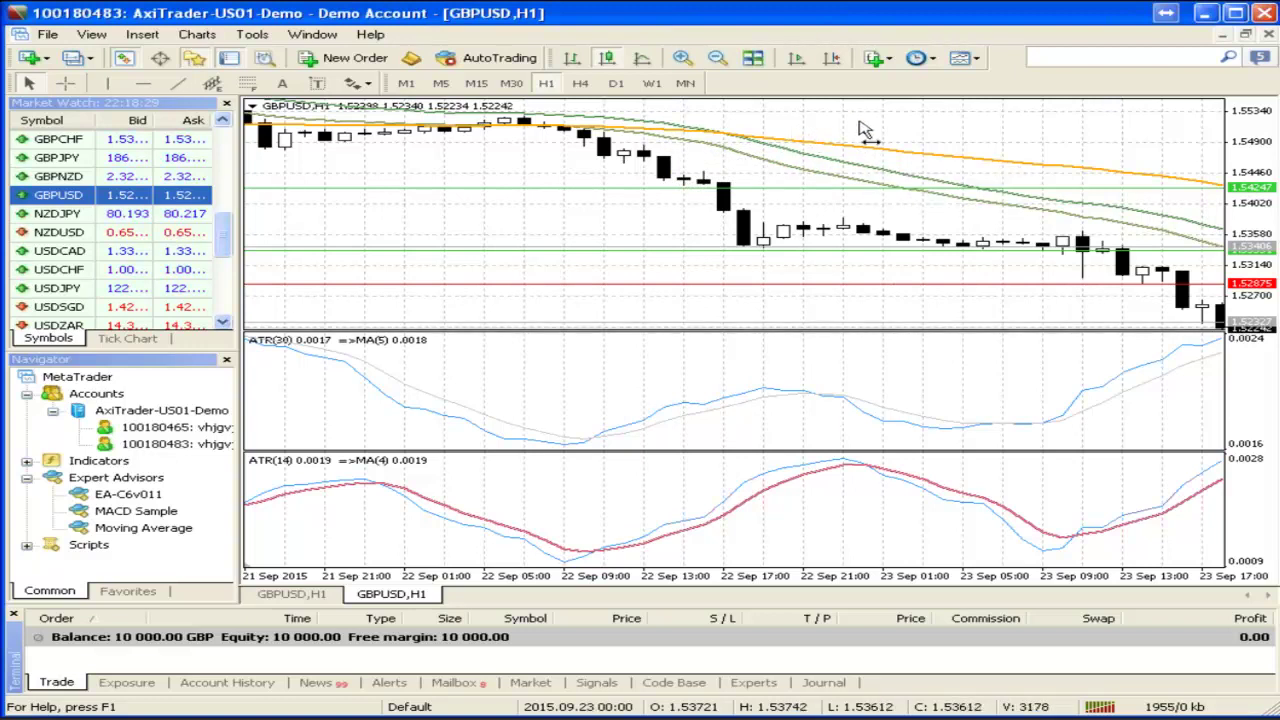
scroll(864, 129, up, 3)
scroll(868, 130, up, 3)
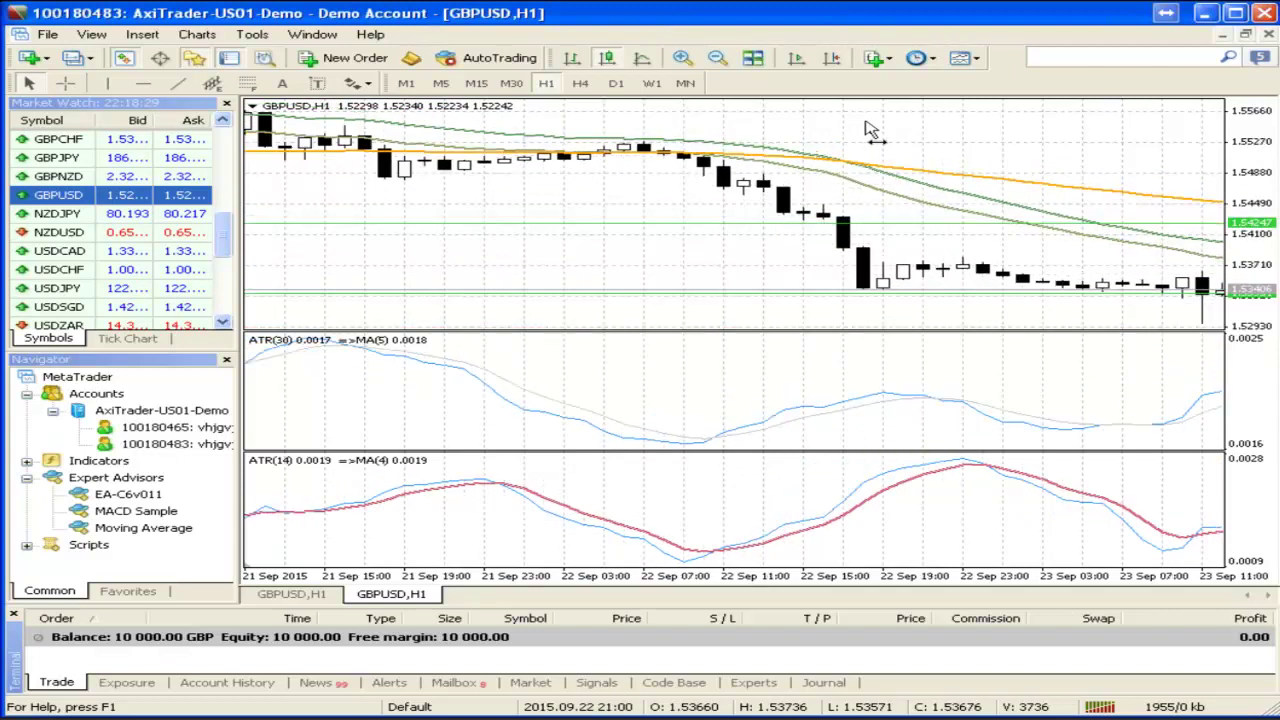
scroll(868, 129, up, 10)
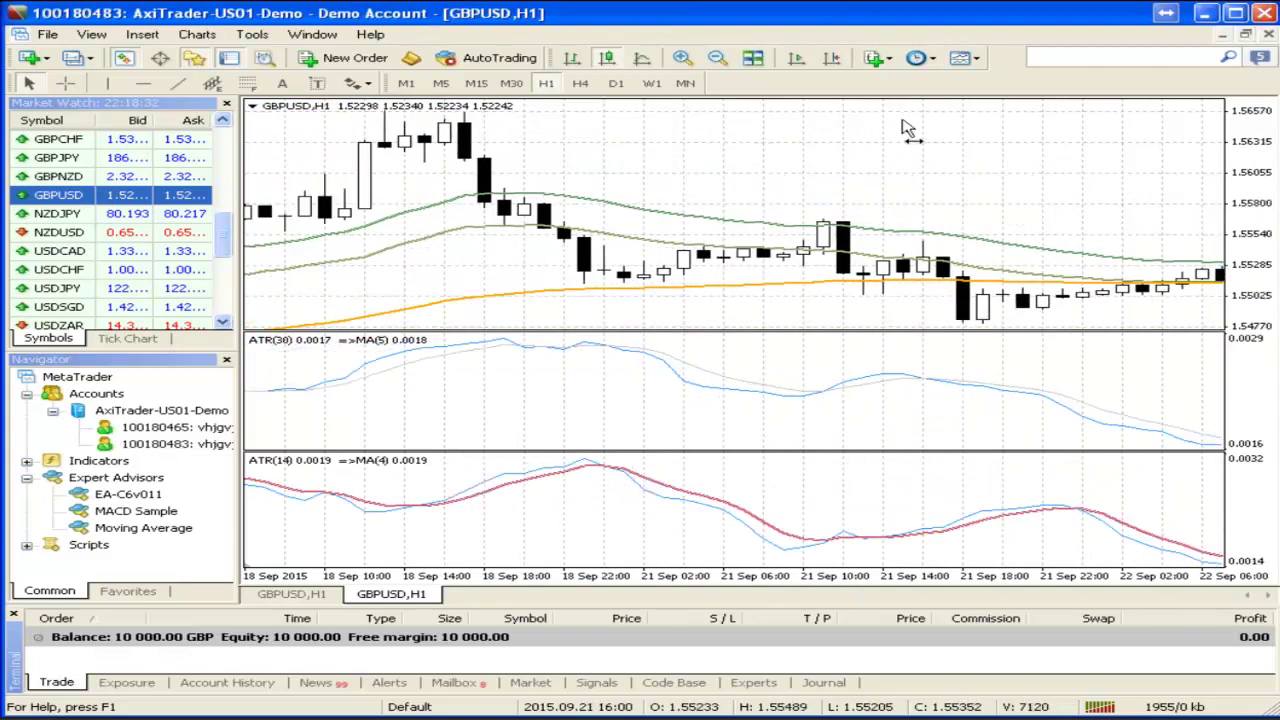
scroll(908, 129, up, 8)
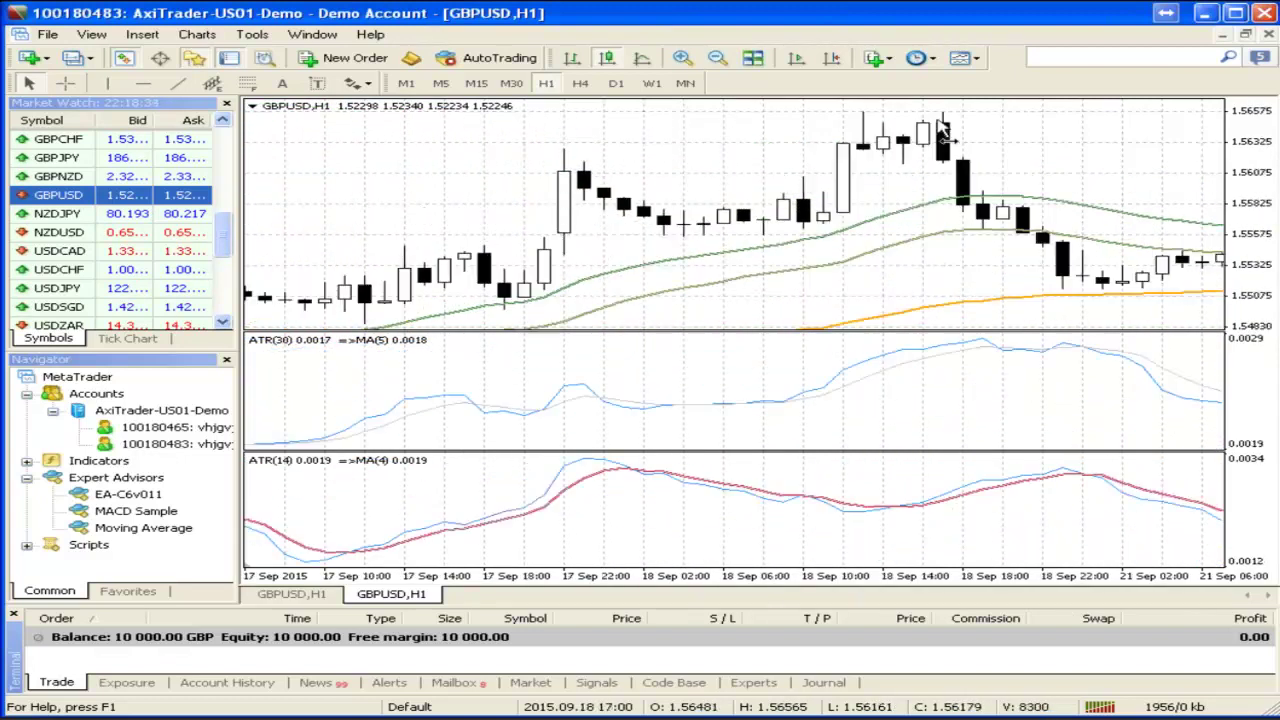
drag(1265, 160, 580, 213)
scroll(577, 213, up, 7)
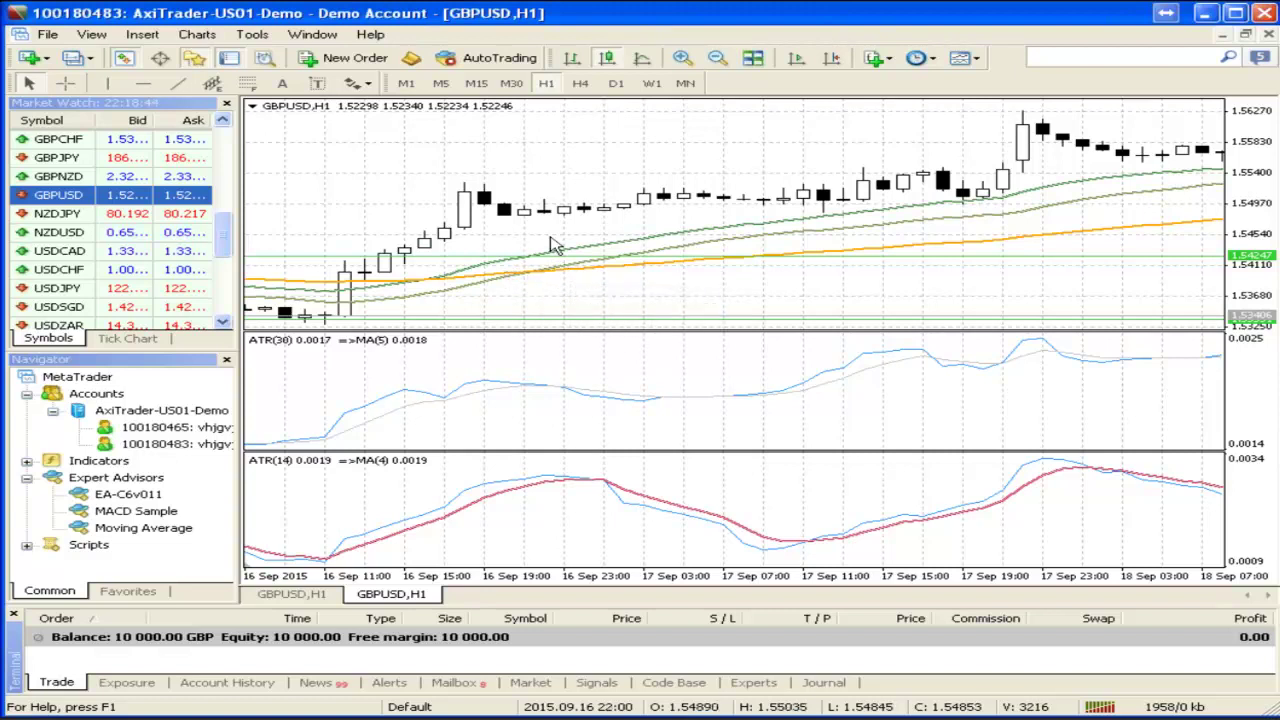
scroll(355, 190, up, 5)
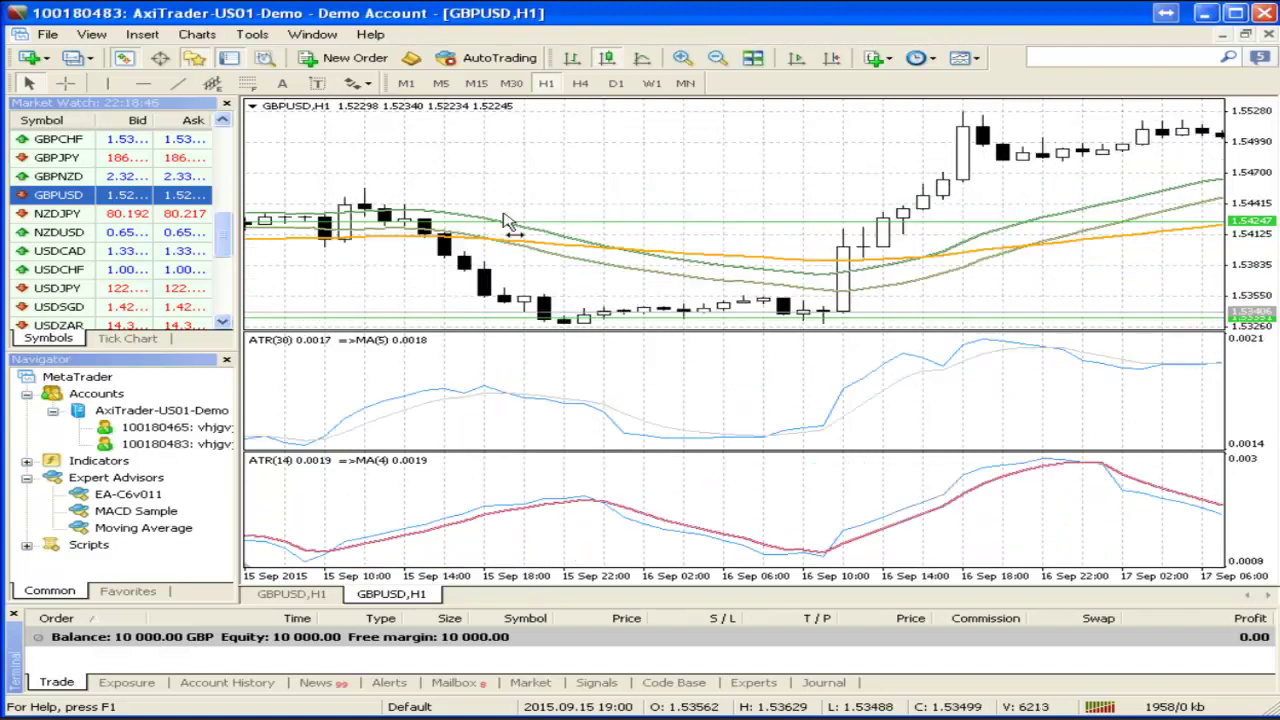
scroll(507, 222, up, 10)
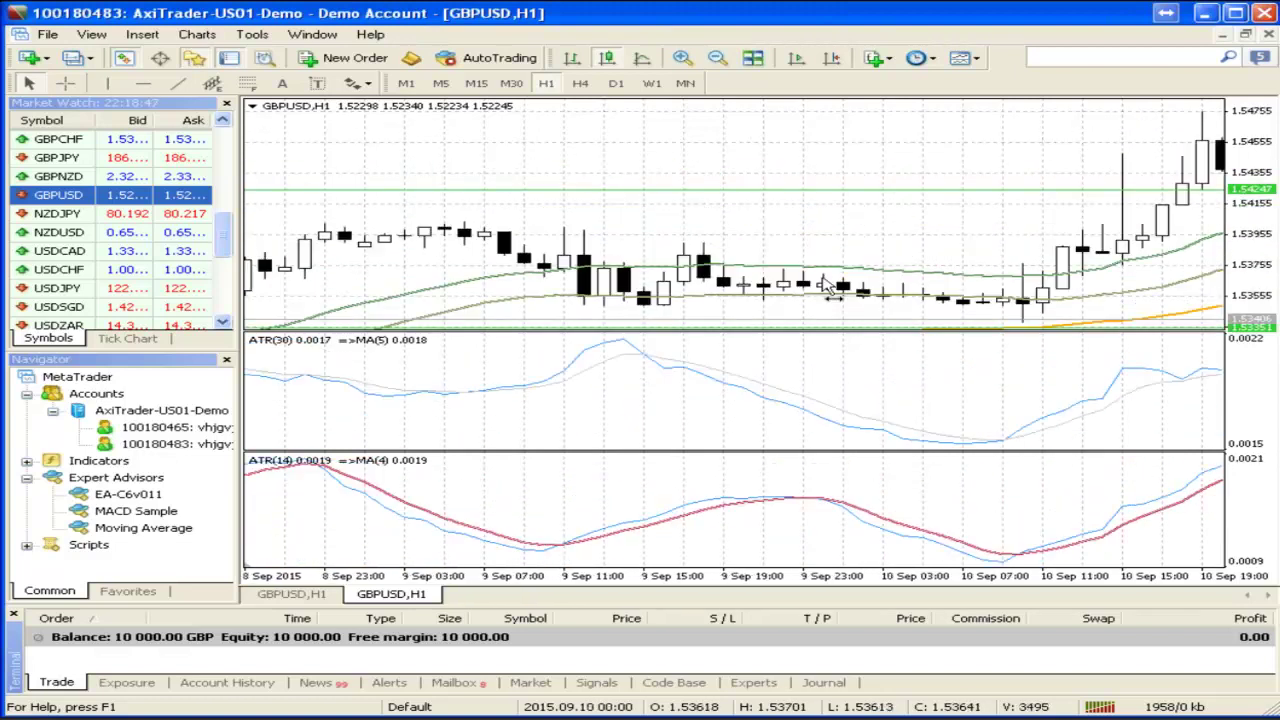
scroll(570, 172, up, 7)
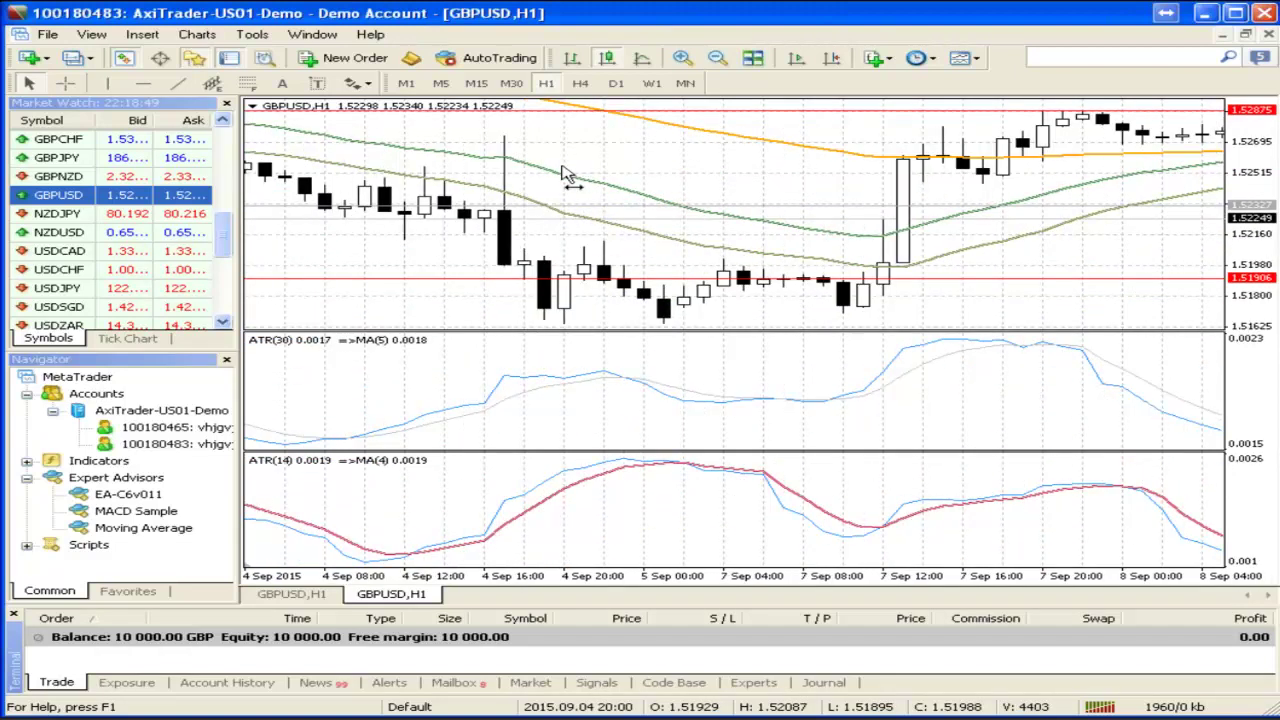
scroll(565, 175, up, 15)
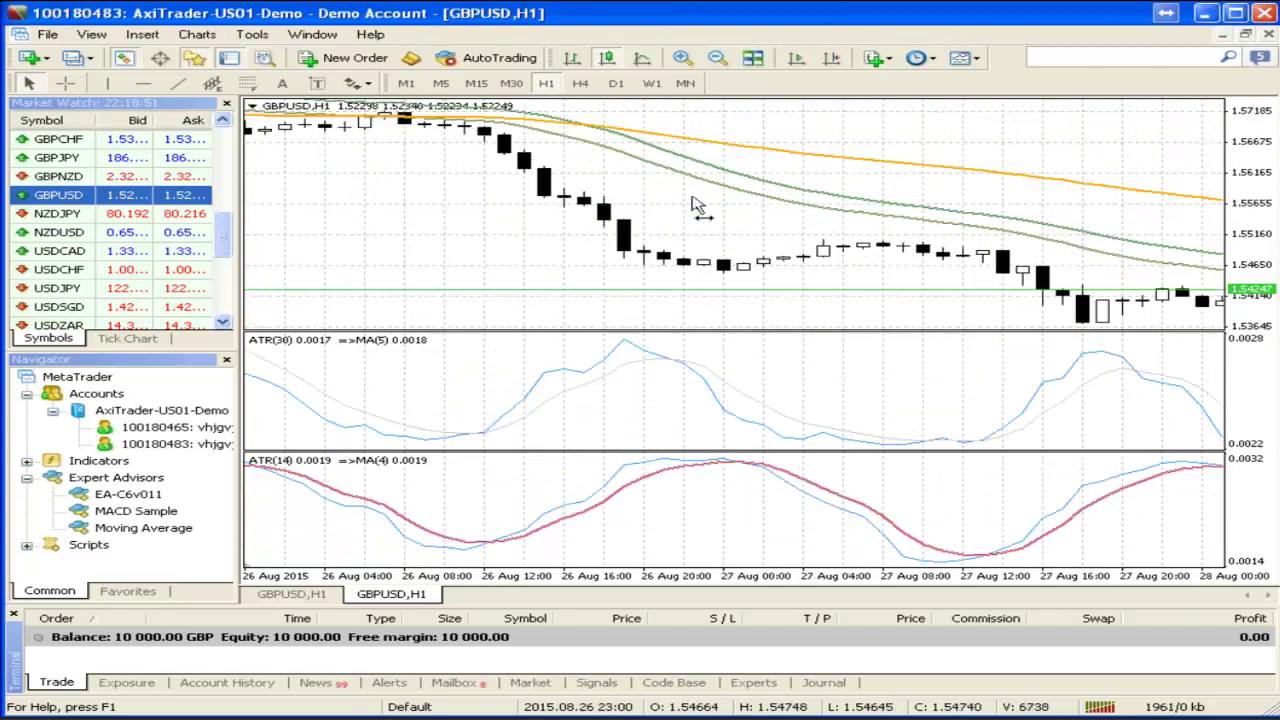
Examine the chart forward from 26 August to 1 September 2015 and inspect the 31 August 18:00 candle with the crosshair
scroll(781, 222, down, 3)
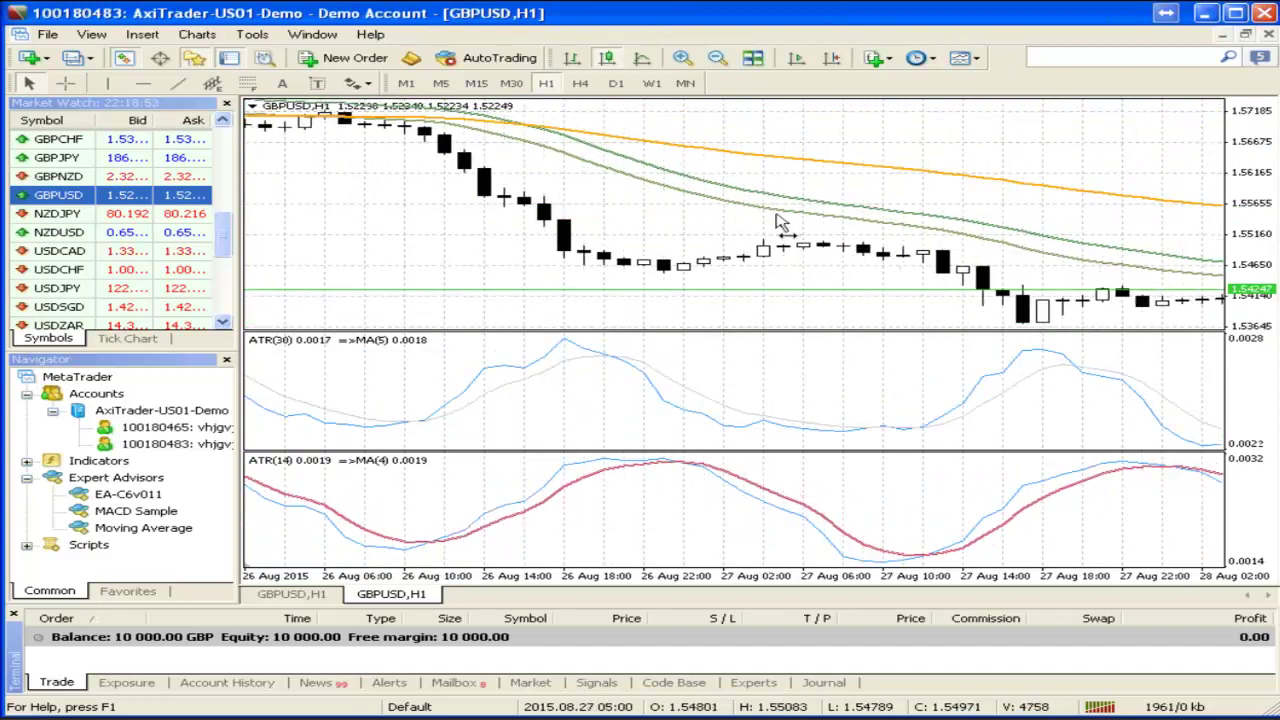
scroll(770, 224, down, 5)
scroll(760, 225, up, 1)
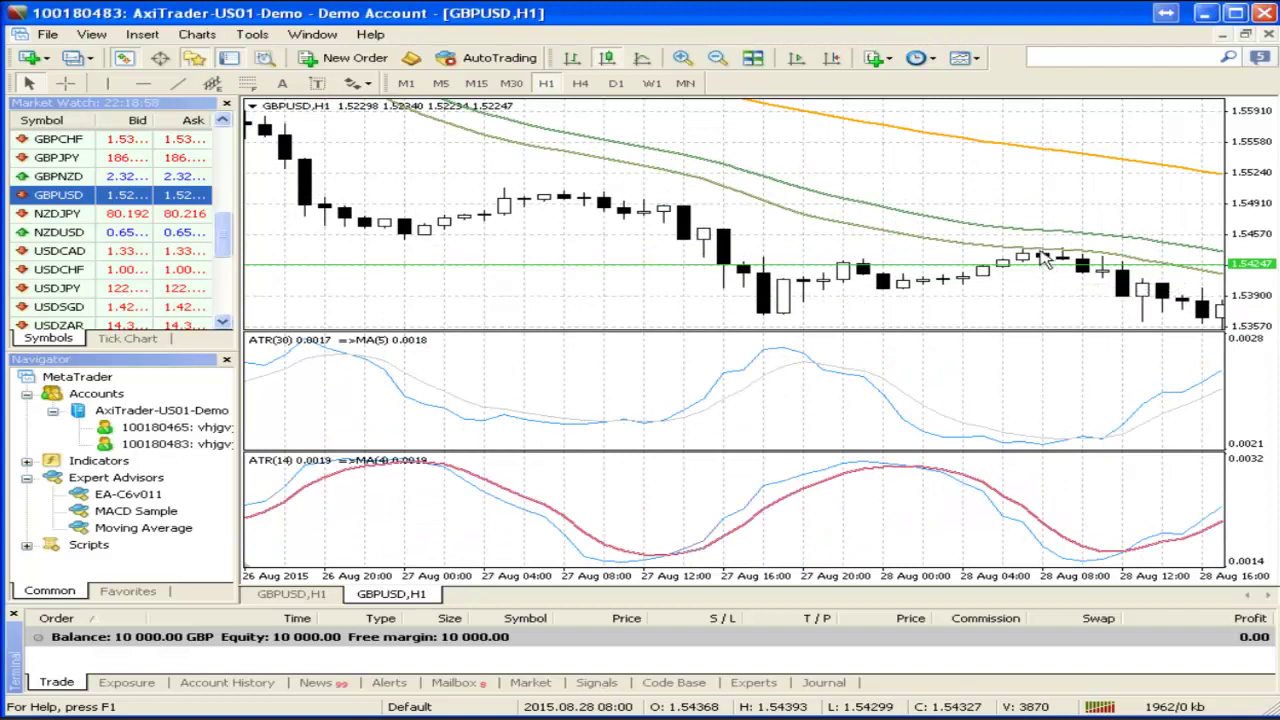
scroll(1075, 211, down, 4)
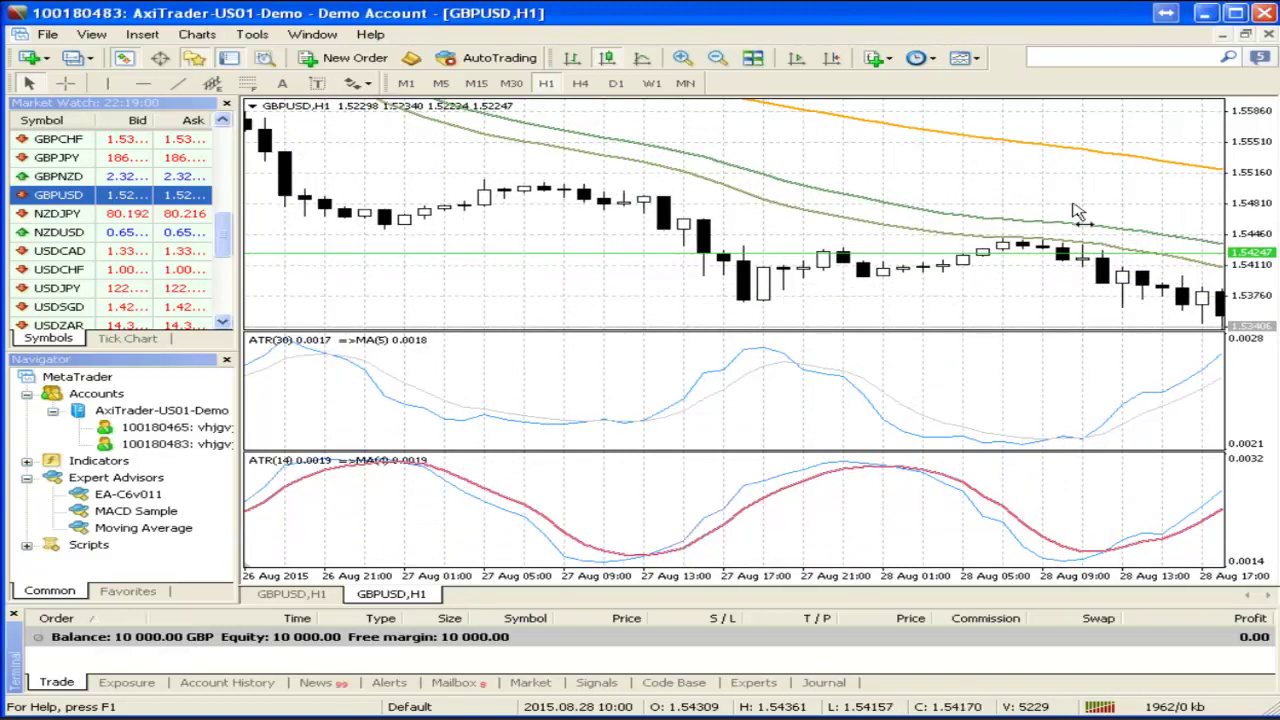
scroll(1060, 211, down, 2)
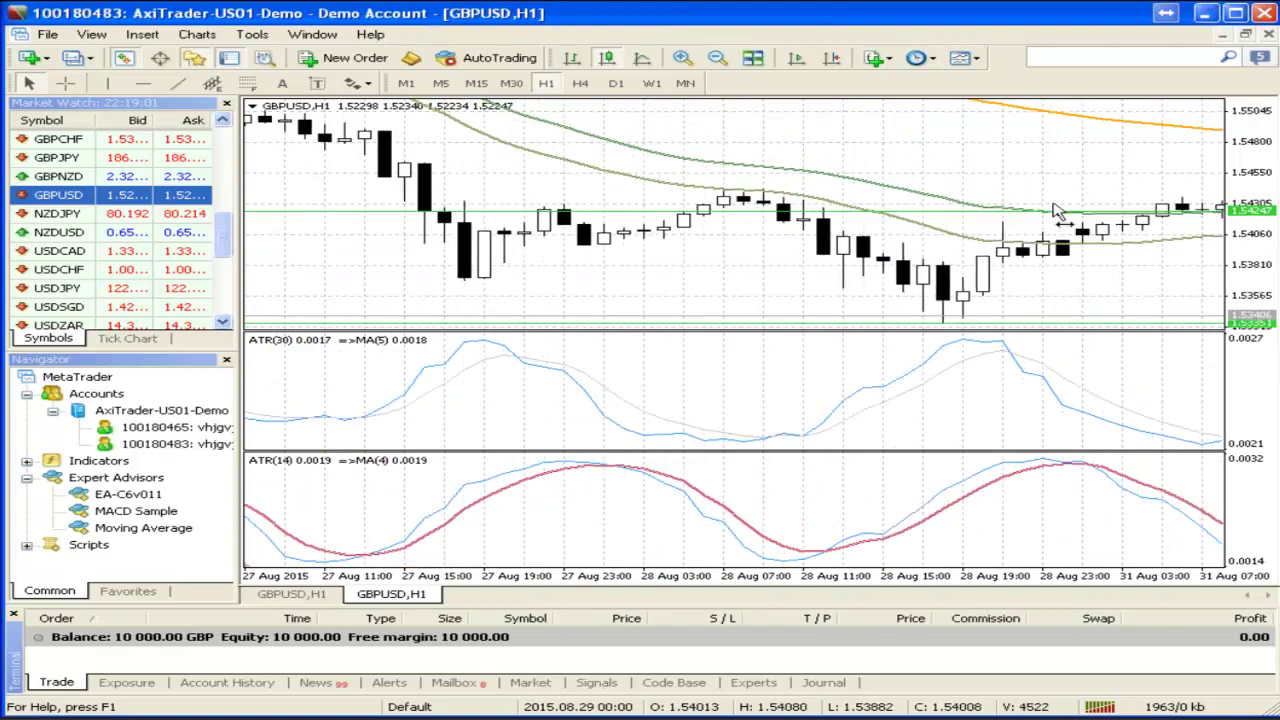
scroll(1055, 211, down, 4)
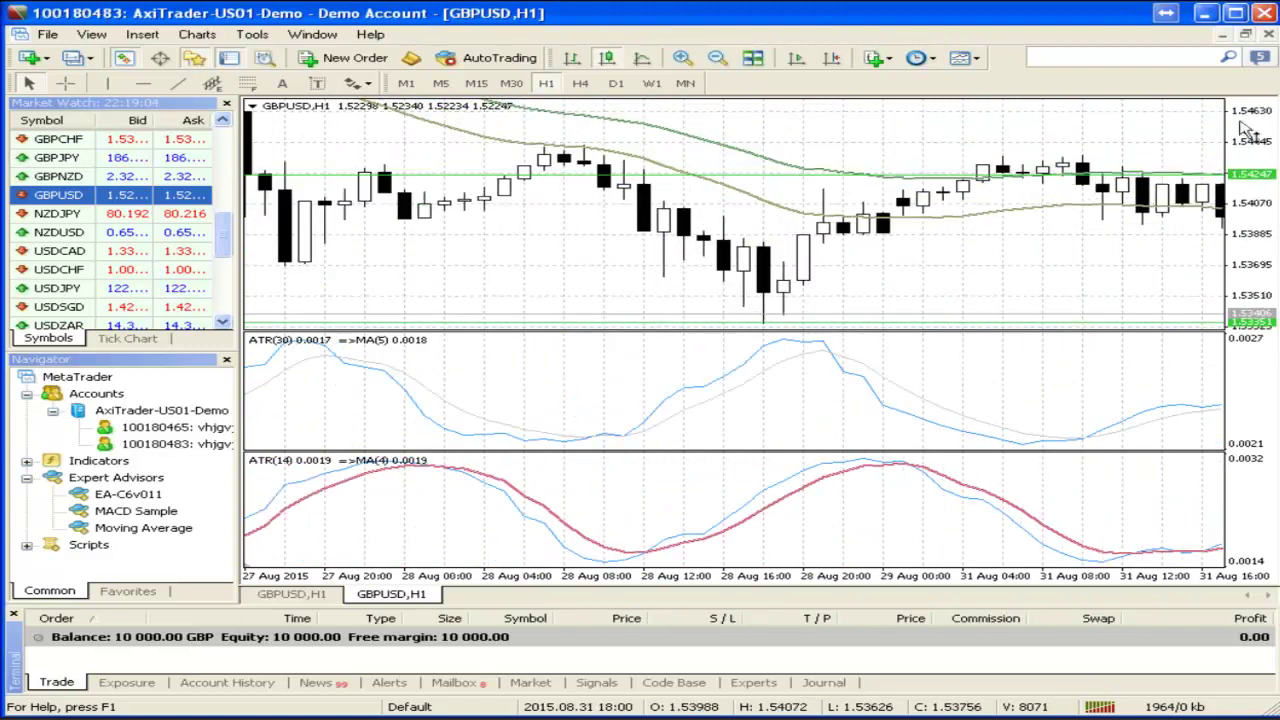
scroll(1100, 177, down, 10)
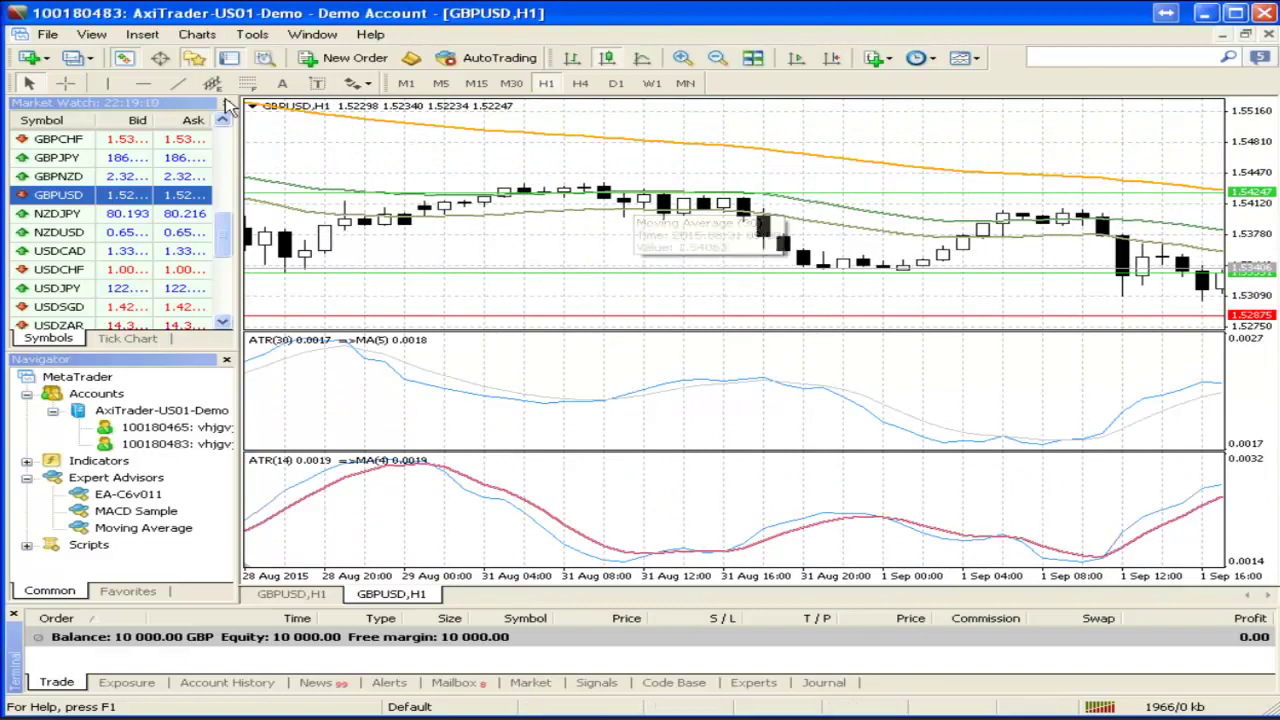
click(65, 83)
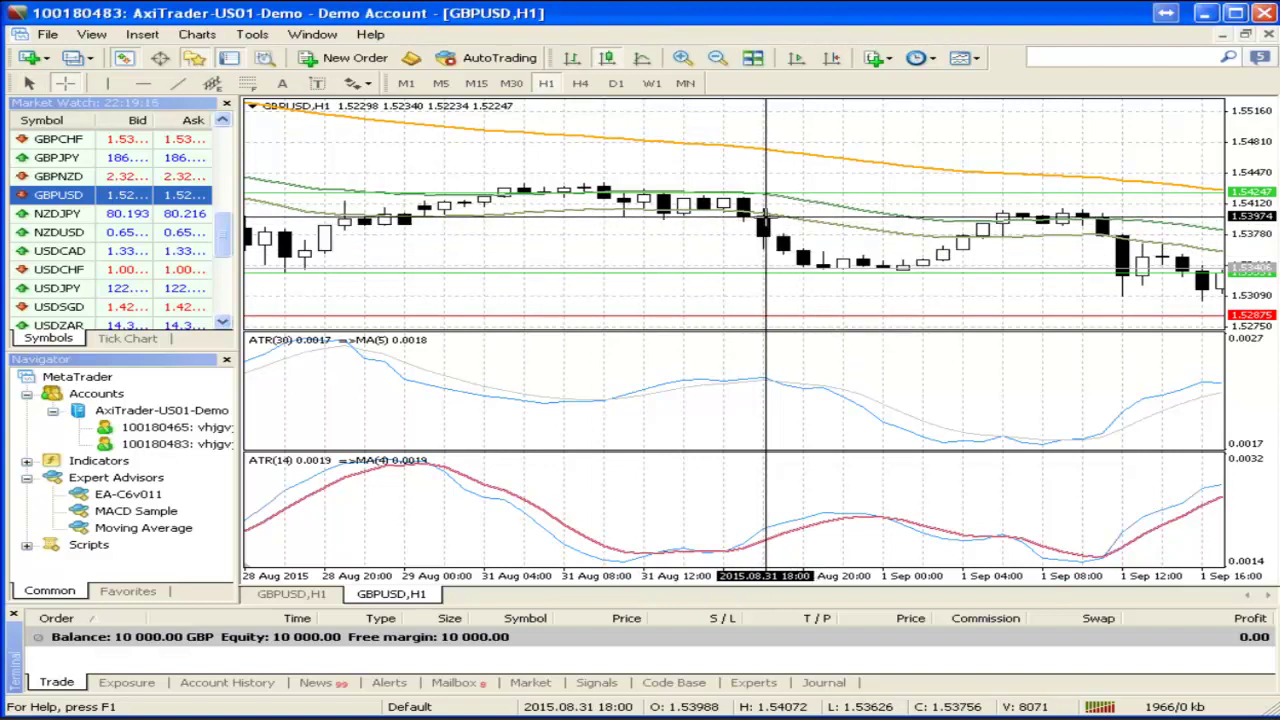
mouse_move(765, 214)
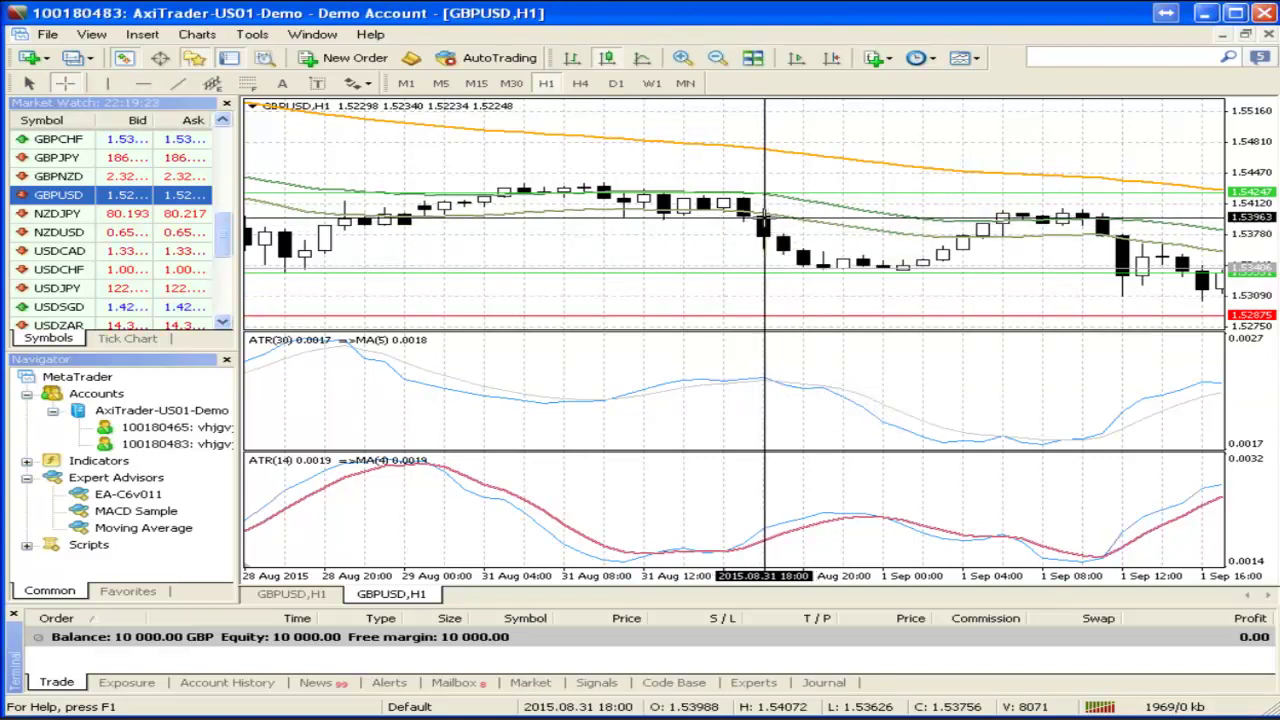
Measure with the crosshair from the 31 August 18:00 candle to the 1 September 01:00 candle and review the orange filter line above
drag(765, 214, 912, 268)
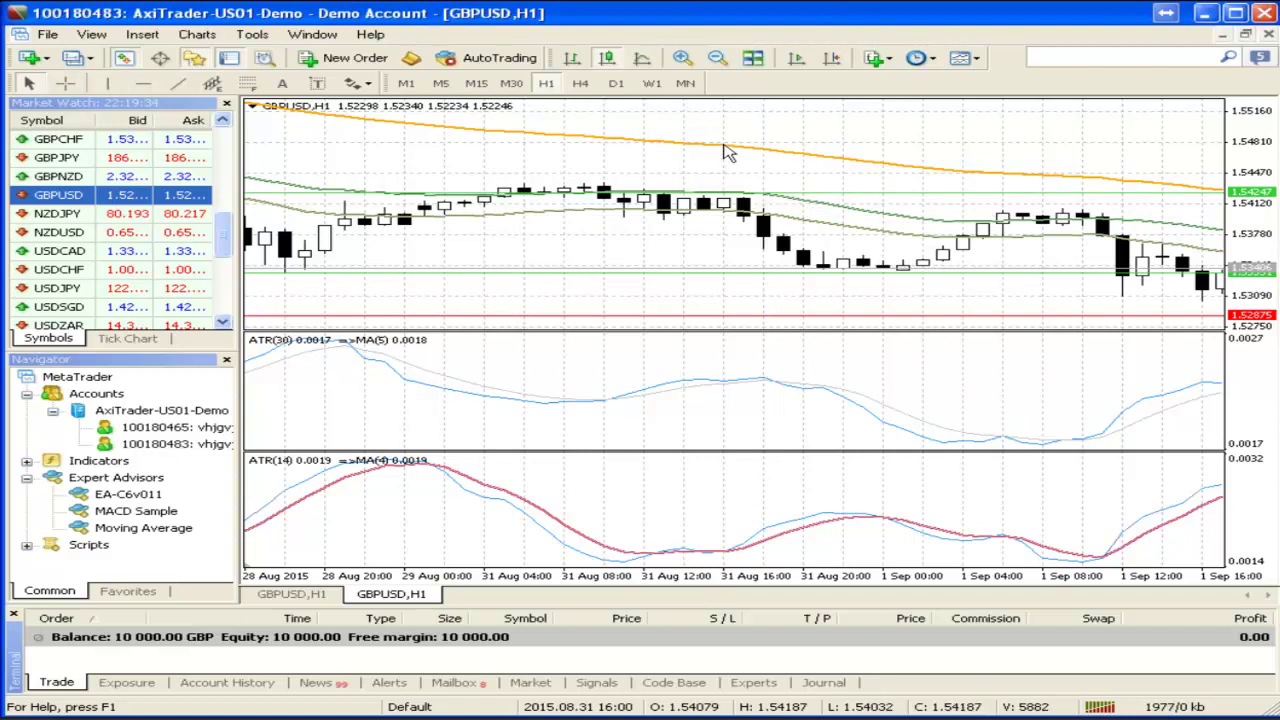
mouse_move(727, 152)
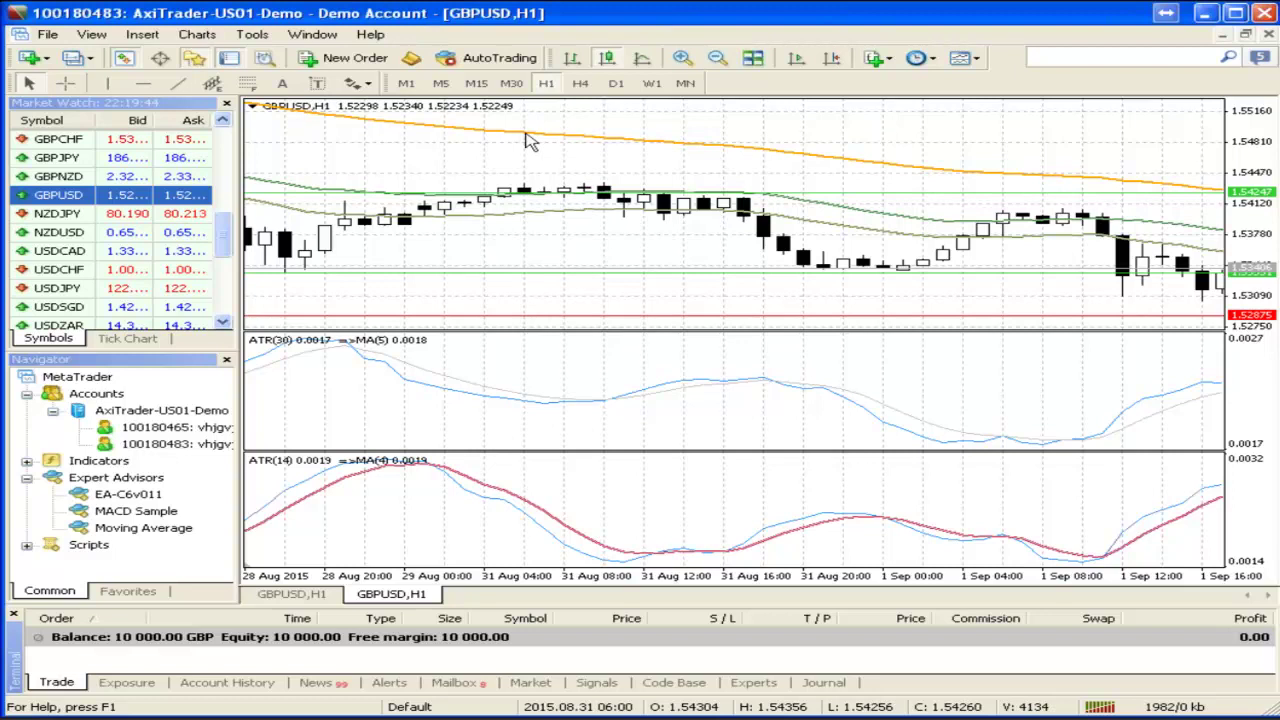
mouse_move(533, 142)
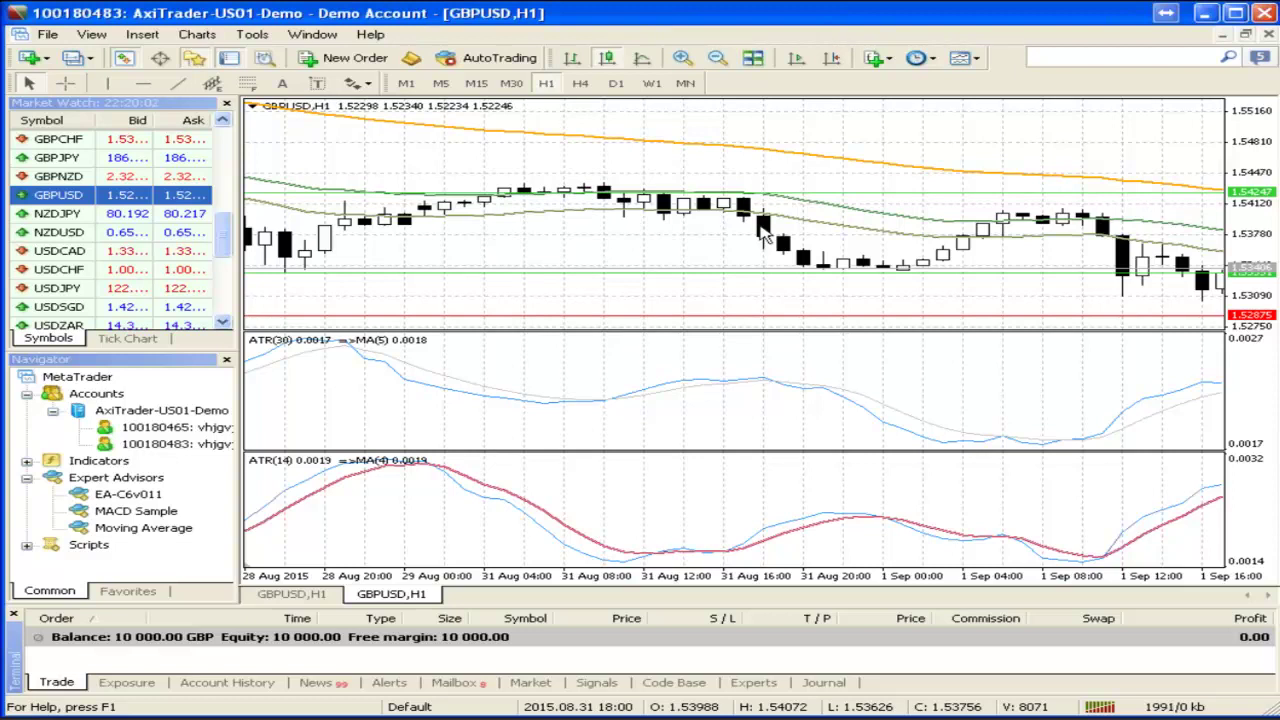
Consult the Filters on VCB Trading System slide in the presentation and return to the MetaTrader chart
click(1205, 20)
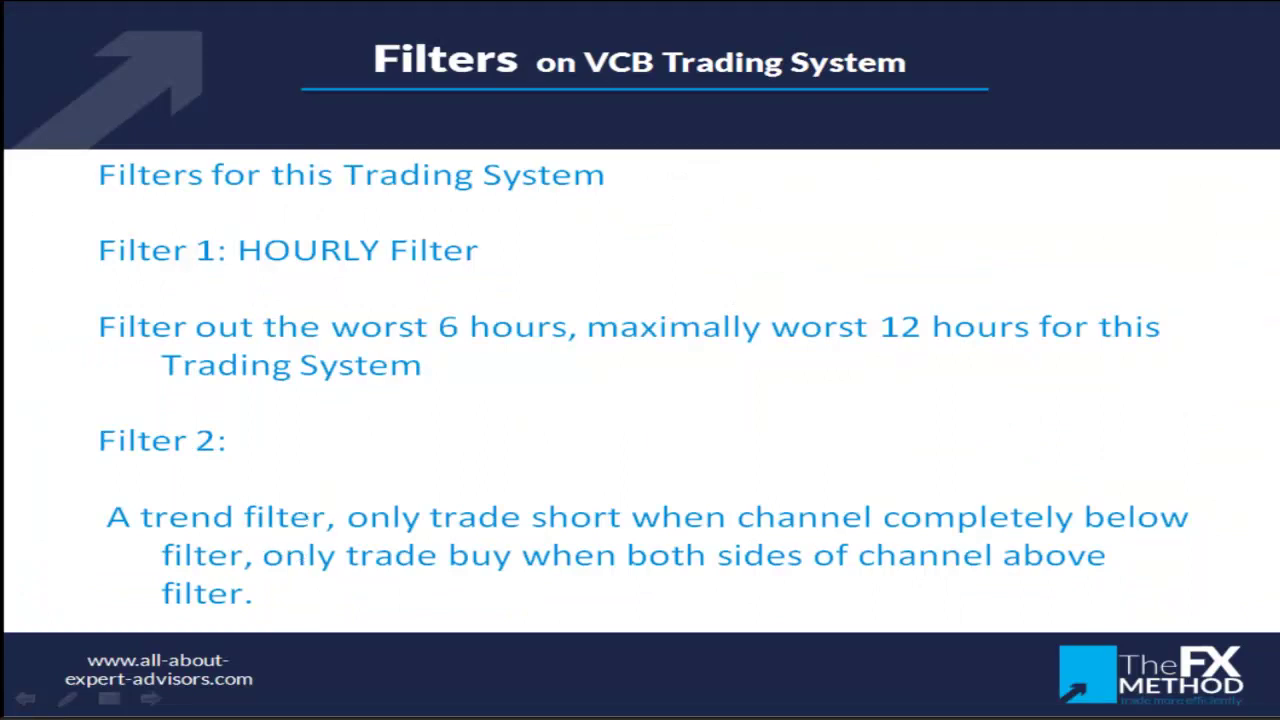
key(alt+Tab)
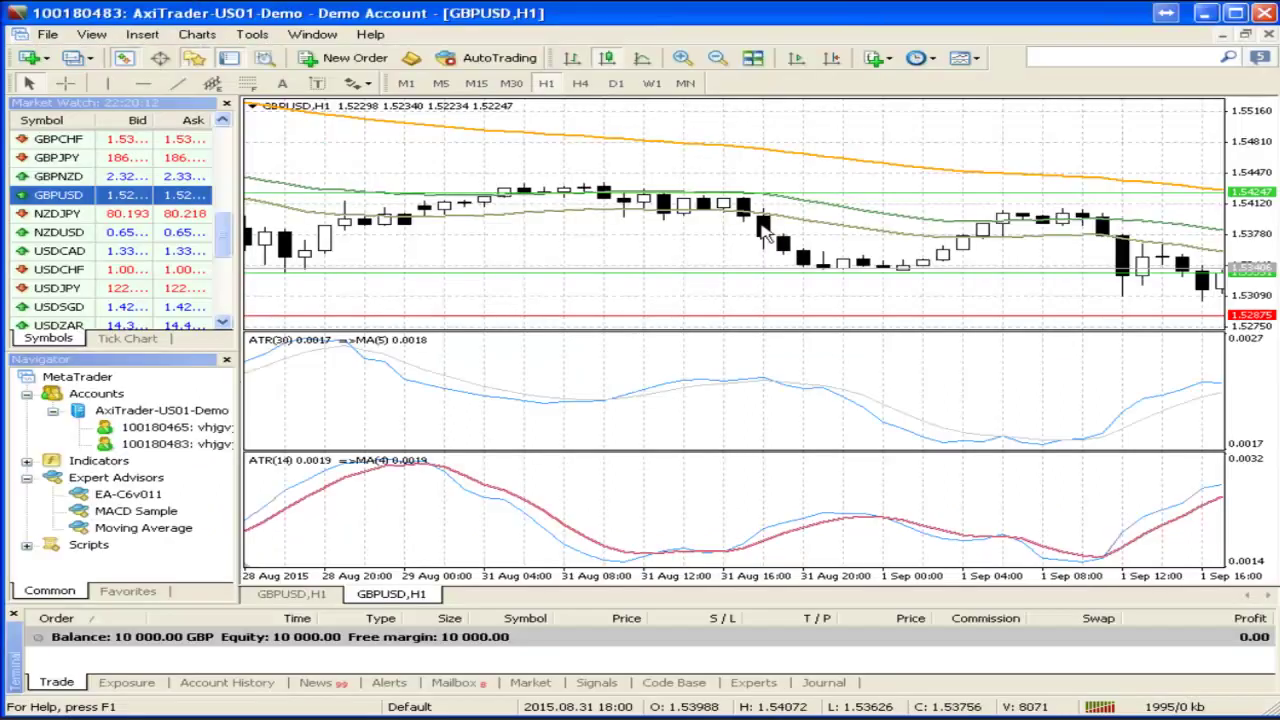
Measure with the crosshair from the 31 August 18:00 candle up to the upper edge of the green channel
click(64, 83)
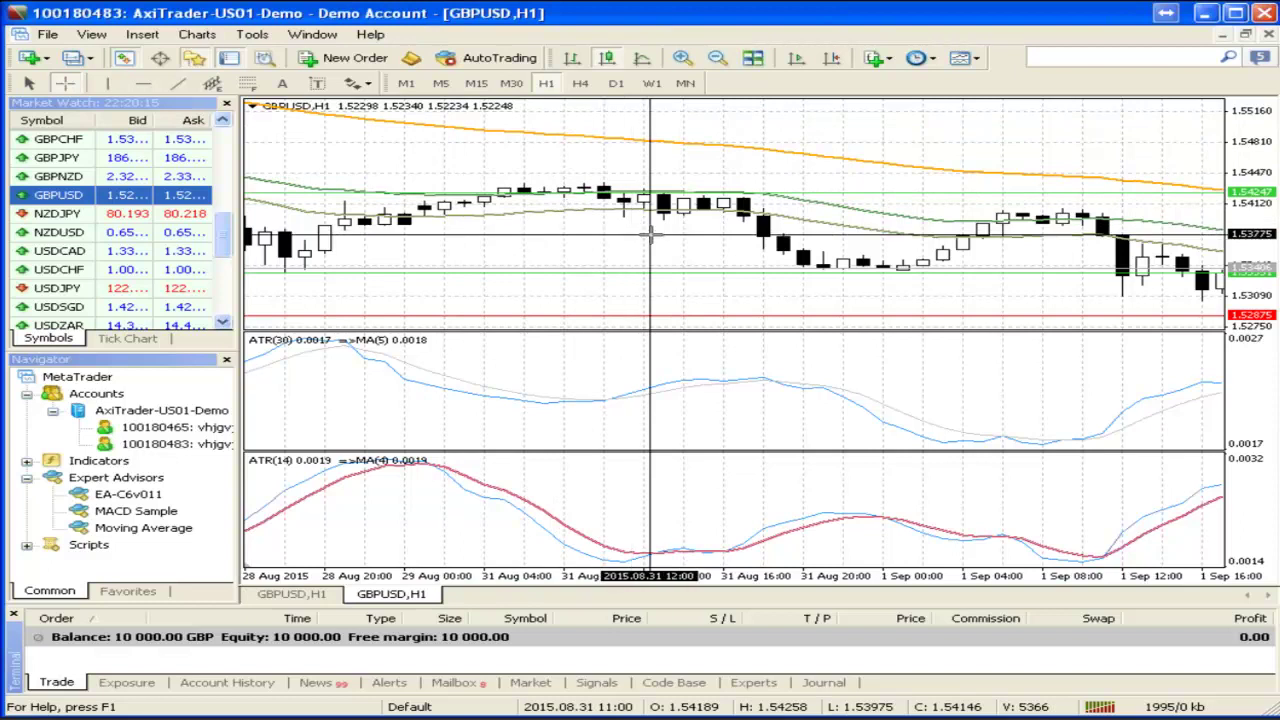
drag(767, 212, 769, 192)
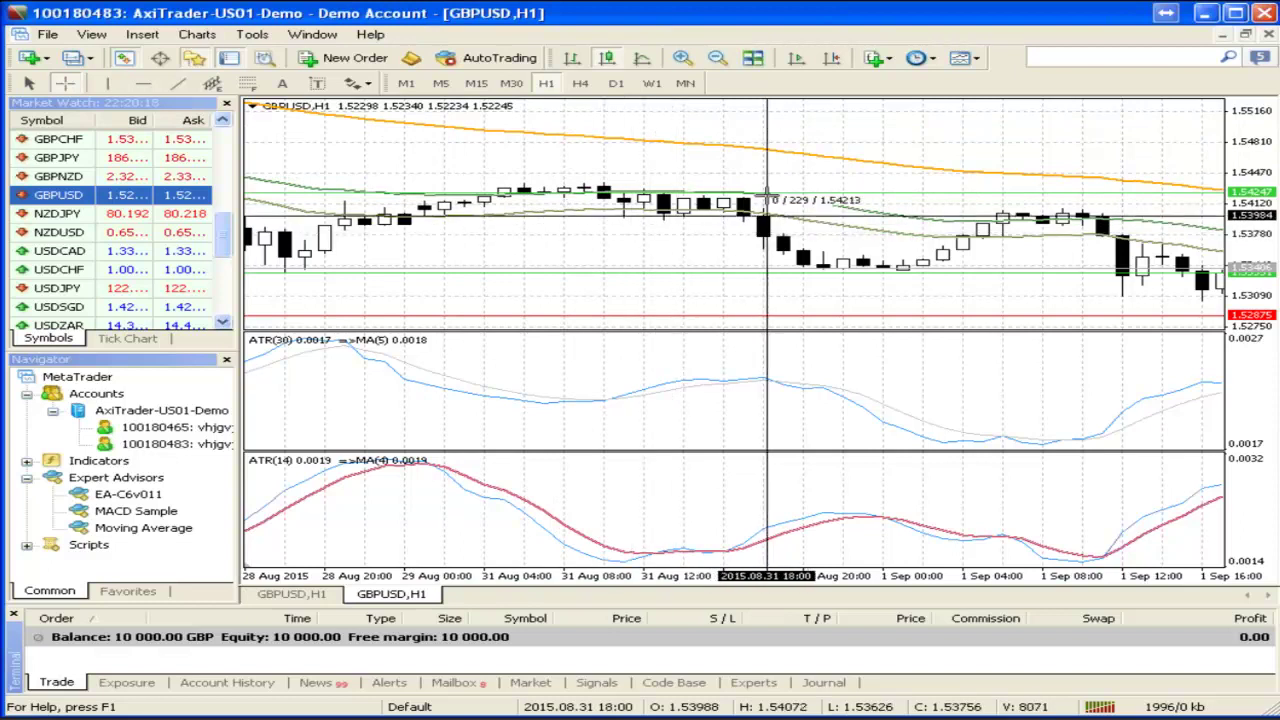
drag(767, 200, 767, 197)
Measure the short trade with the crosshair from the 31 August 18:00 channel break down to the 1 September 01:00 candle
click(65, 83)
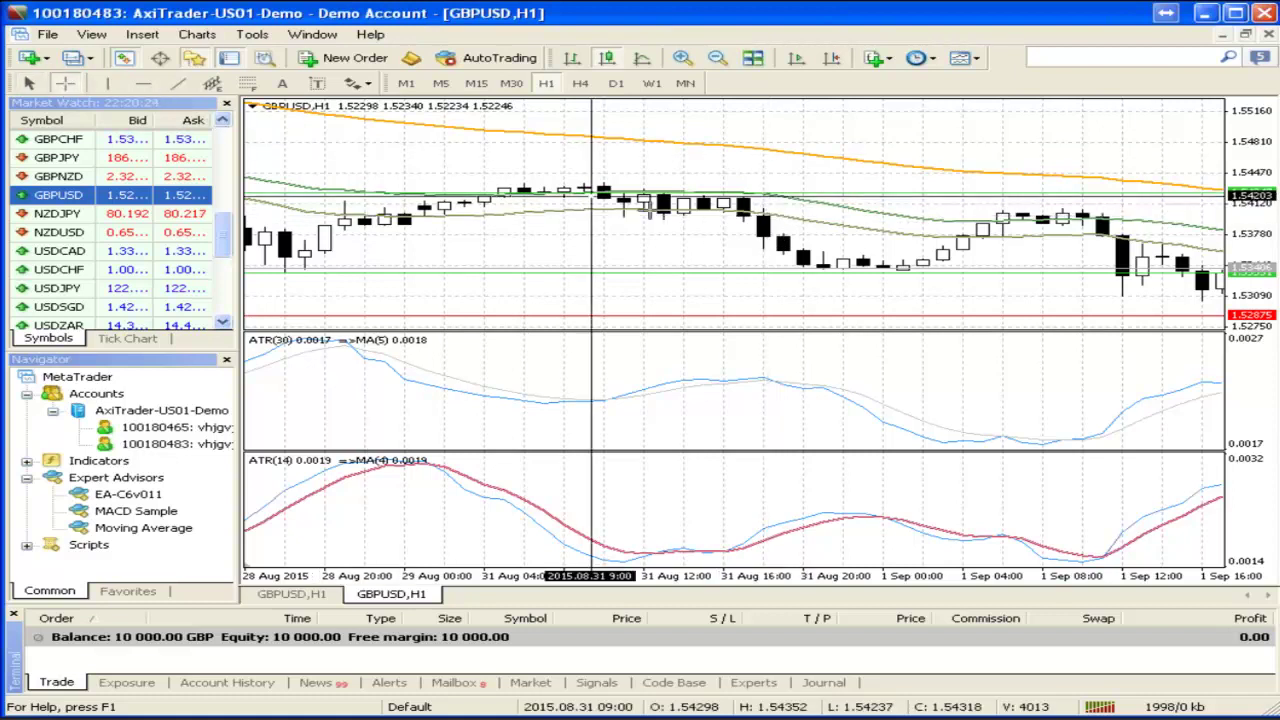
drag(764, 218, 908, 270)
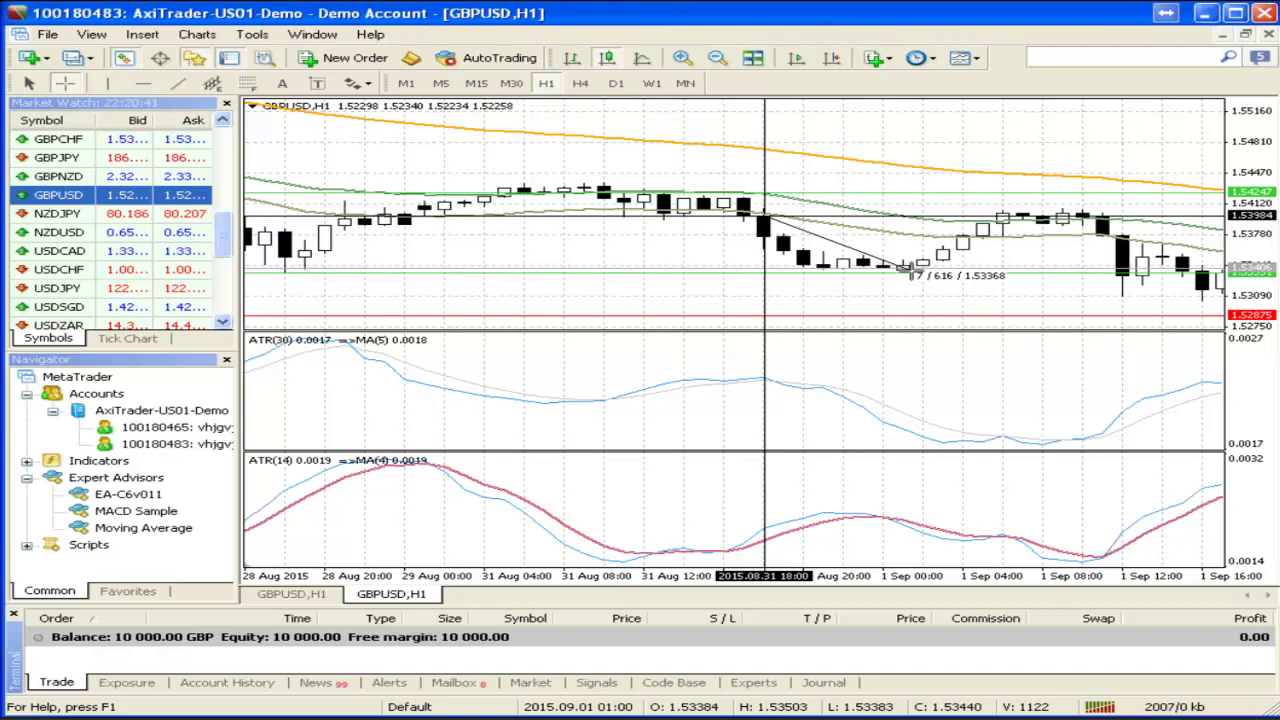
drag(907, 271, 907, 266)
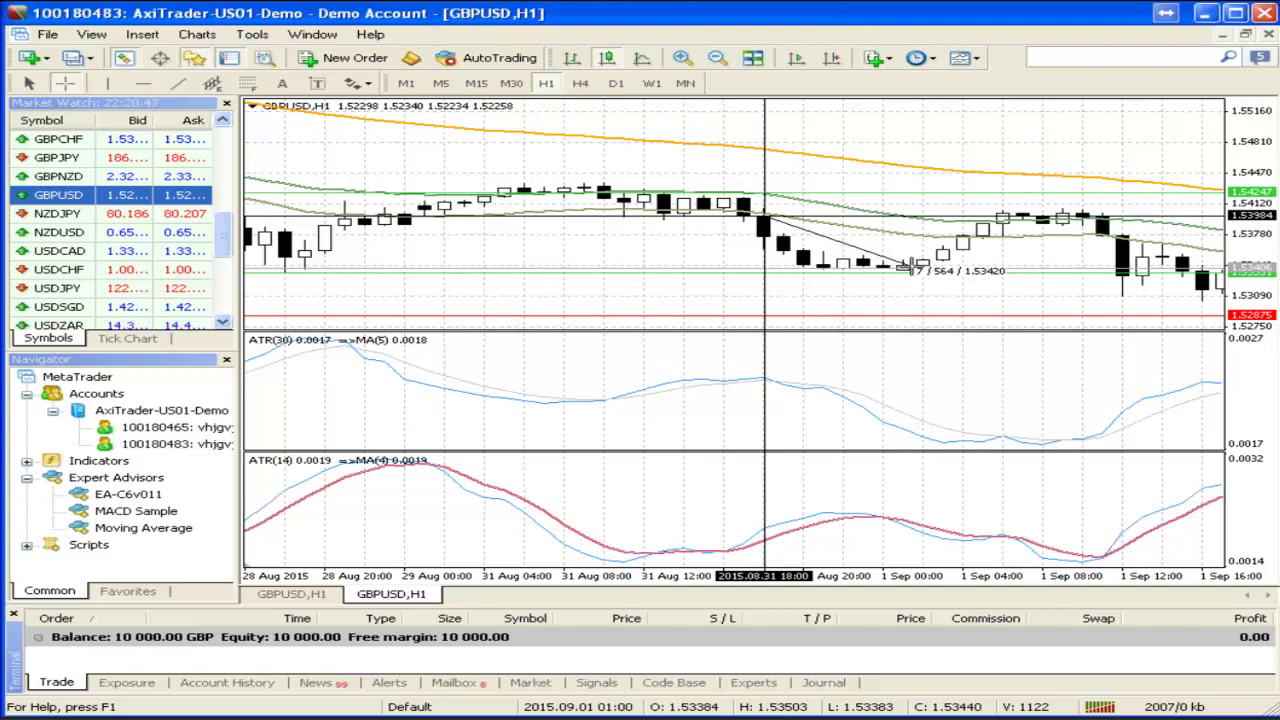
drag(907, 266, 907, 266)
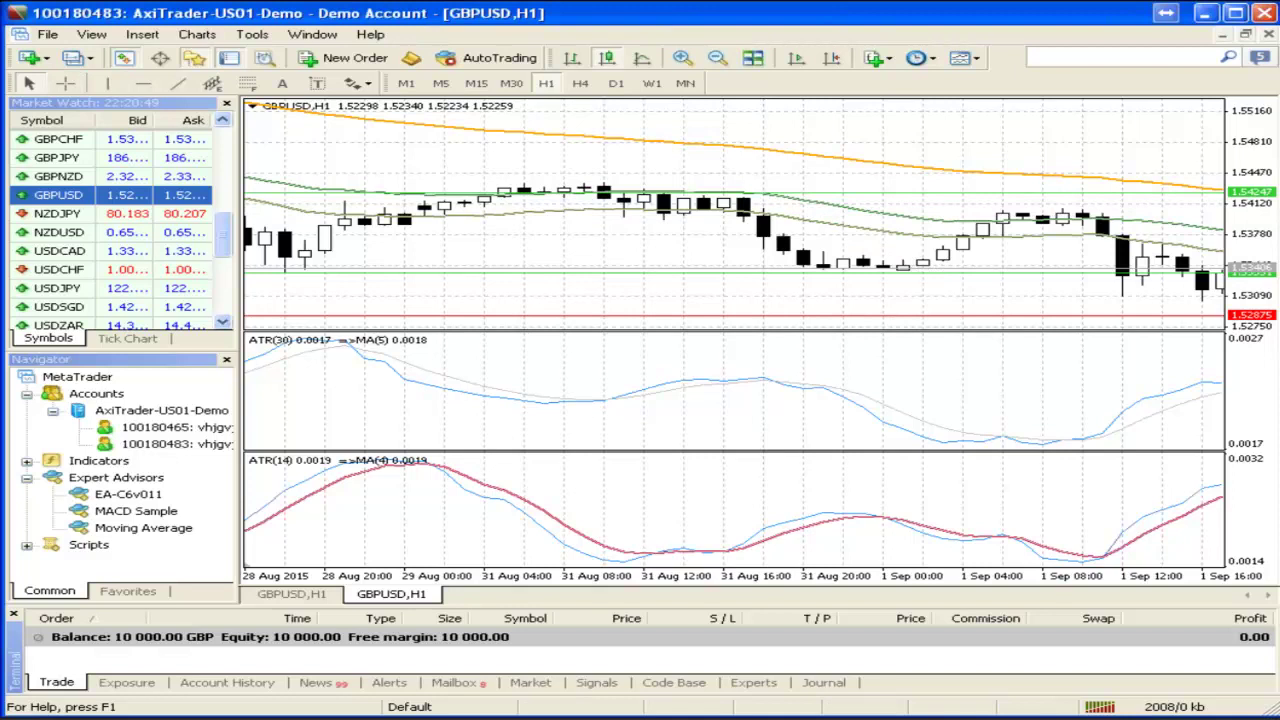
Sketch a red freehand annotation below the 31 August candles and erase it from the chart
mouse_move(452, 284)
mouse_down()
mouse_move(500, 290)
mouse_move(518, 312)
mouse_move(538, 282)
mouse_move(520, 300)
mouse_up()
mouse_move(538, 282)
mouse_down()
mouse_move(566, 312)
mouse_move(568, 282)
mouse_up()
mouse_move(660, 285)
mouse_down()
mouse_move(660, 310)
mouse_move(690, 290)
mouse_move(700, 310)
mouse_move(722, 297)
mouse_up()
mouse_move(722, 284)
mouse_down()
mouse_move(722, 310)
mouse_move(742, 282)
mouse_move(756, 310)
mouse_move(770, 284)
mouse_move(792, 311)
mouse_move(779, 314)
mouse_move(782, 294)
mouse_up()
key(e)
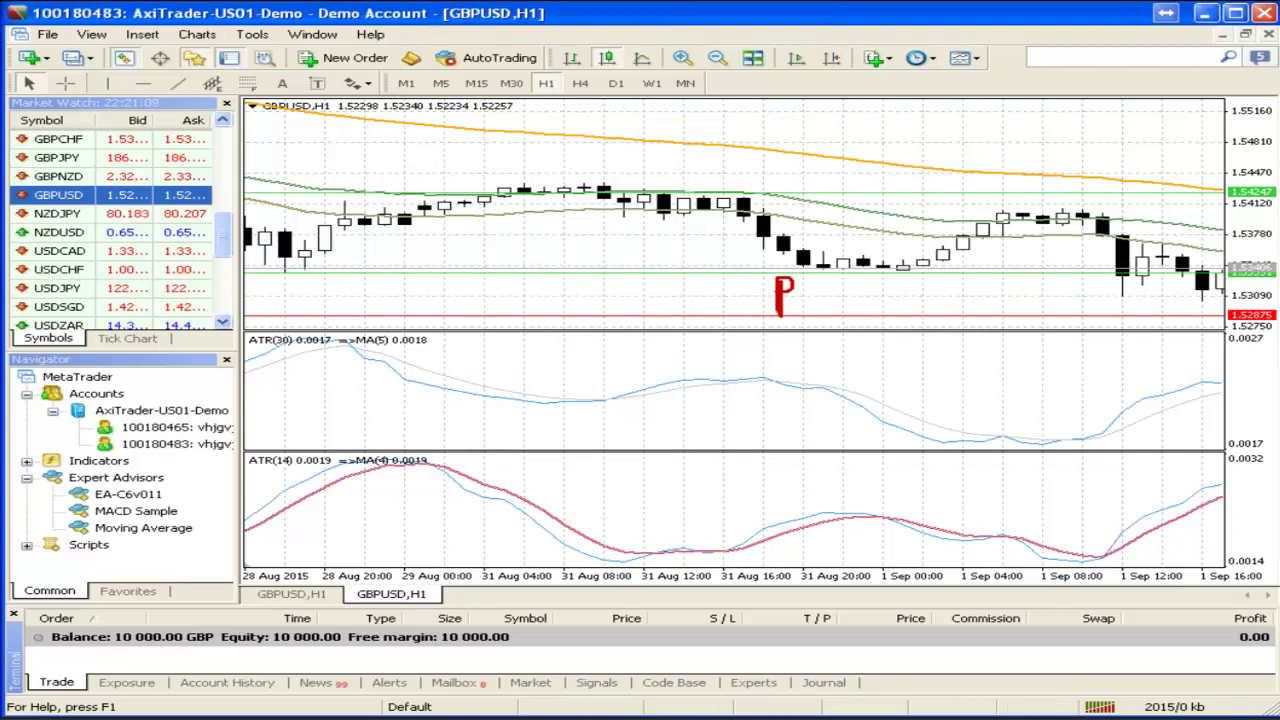
key(Escape)
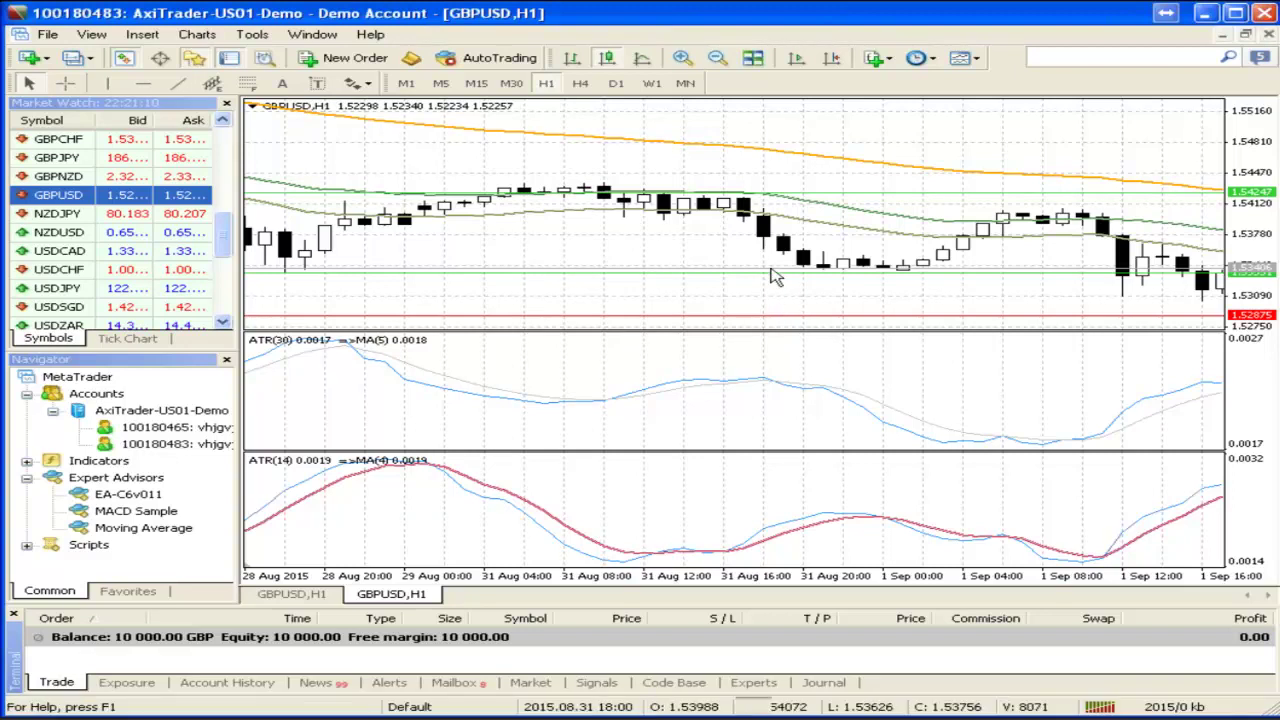
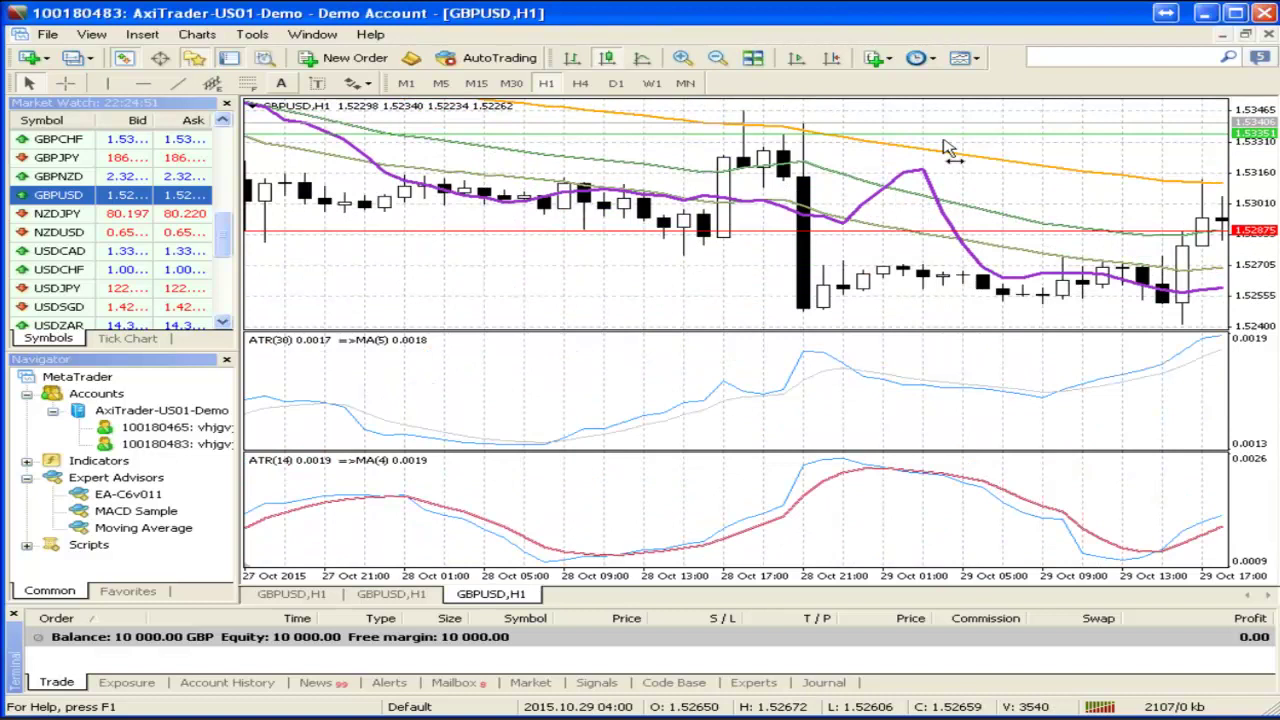
Examine the purple line against the green channel and orange filter forward from 29 October to 12 November 2015, and back to 5 November
scroll(948, 148, down, 10)
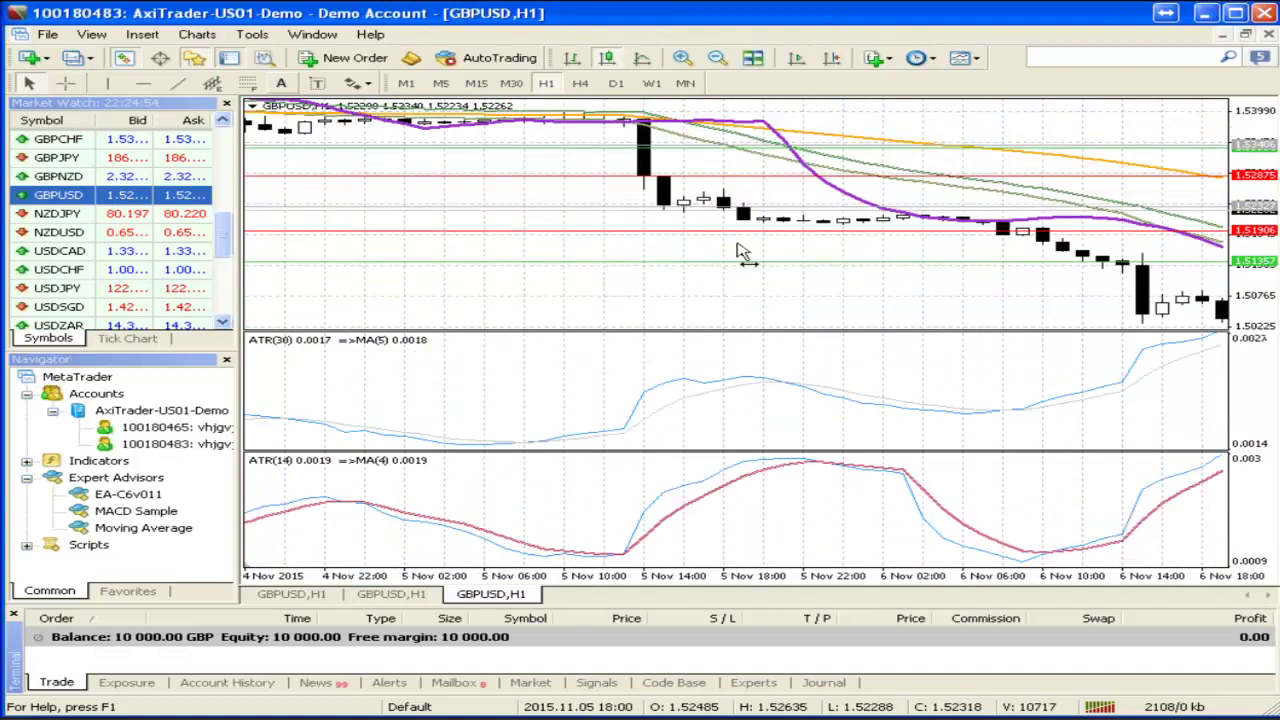
scroll(741, 252, down, 1)
scroll(1052, 120, down, 10)
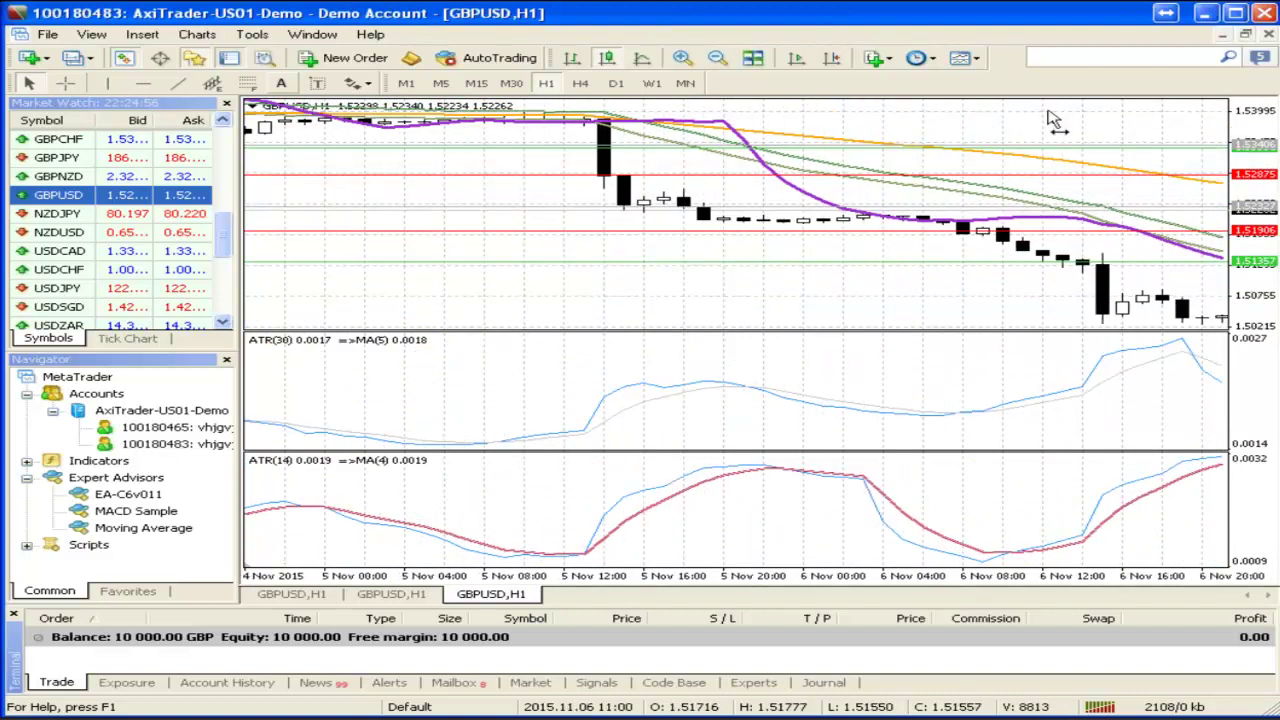
scroll(825, 150, down, 10)
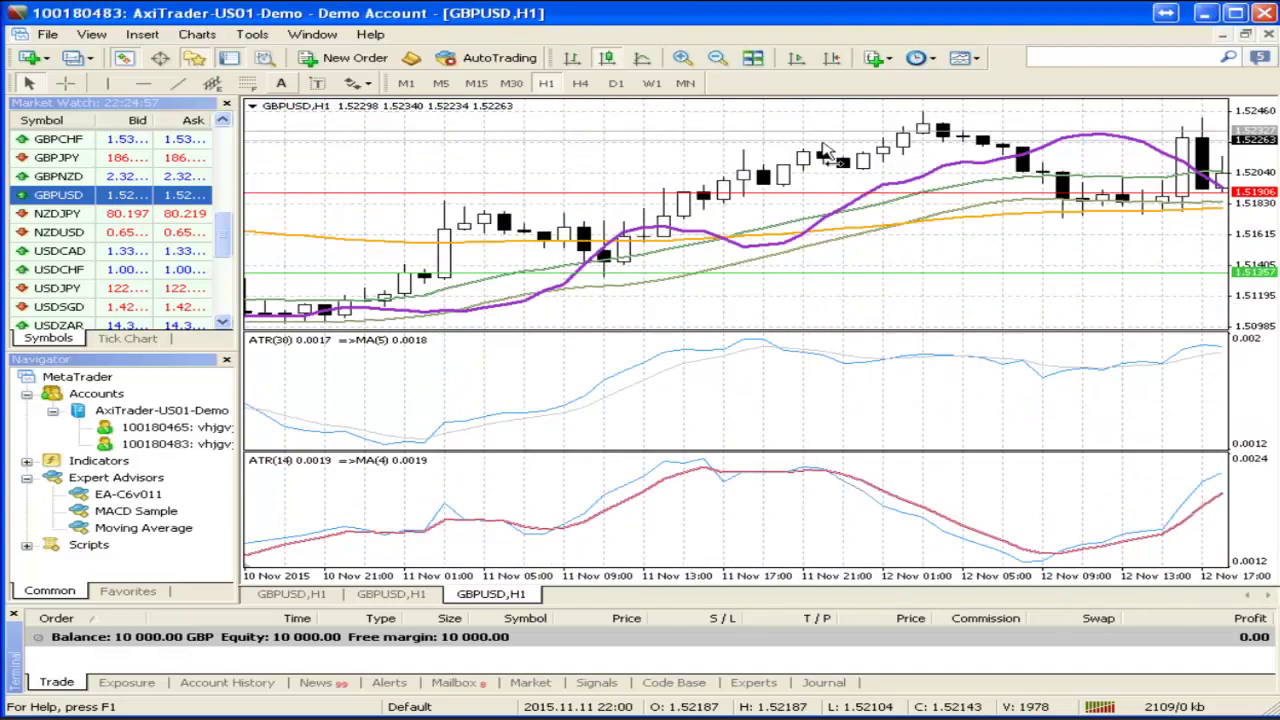
scroll(825, 150, up, 10)
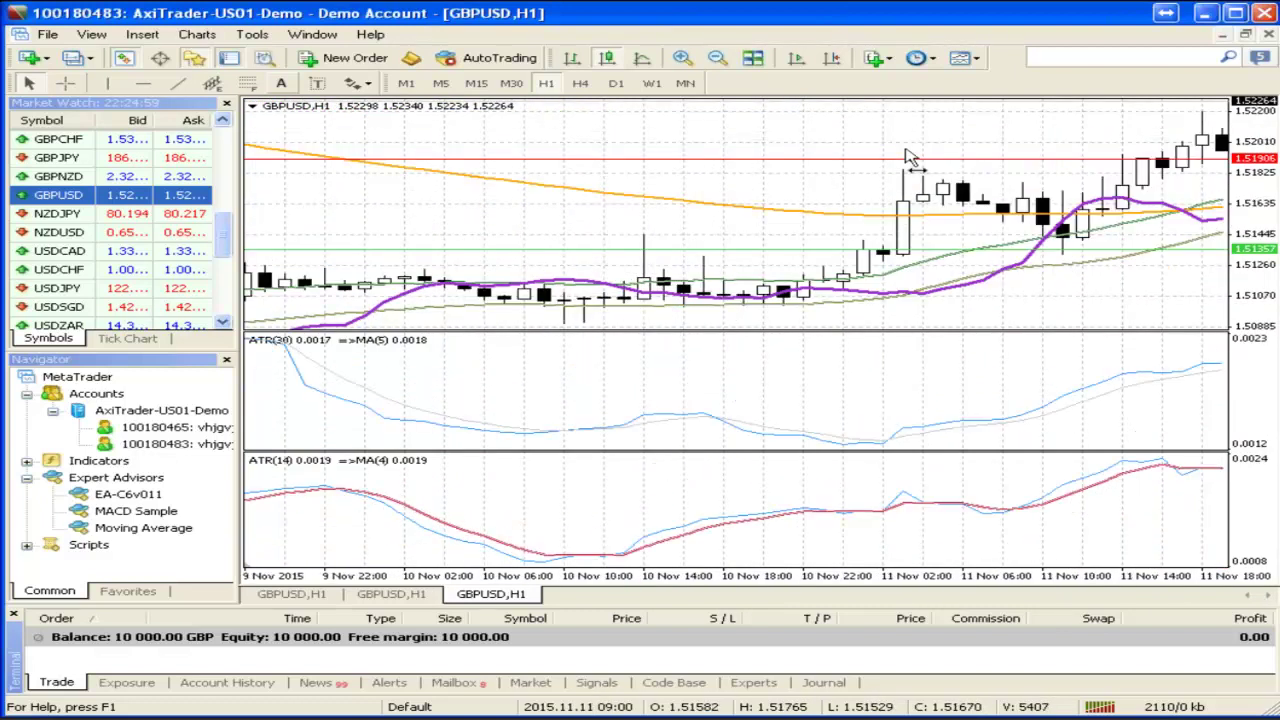
scroll(905, 155, up, 15)
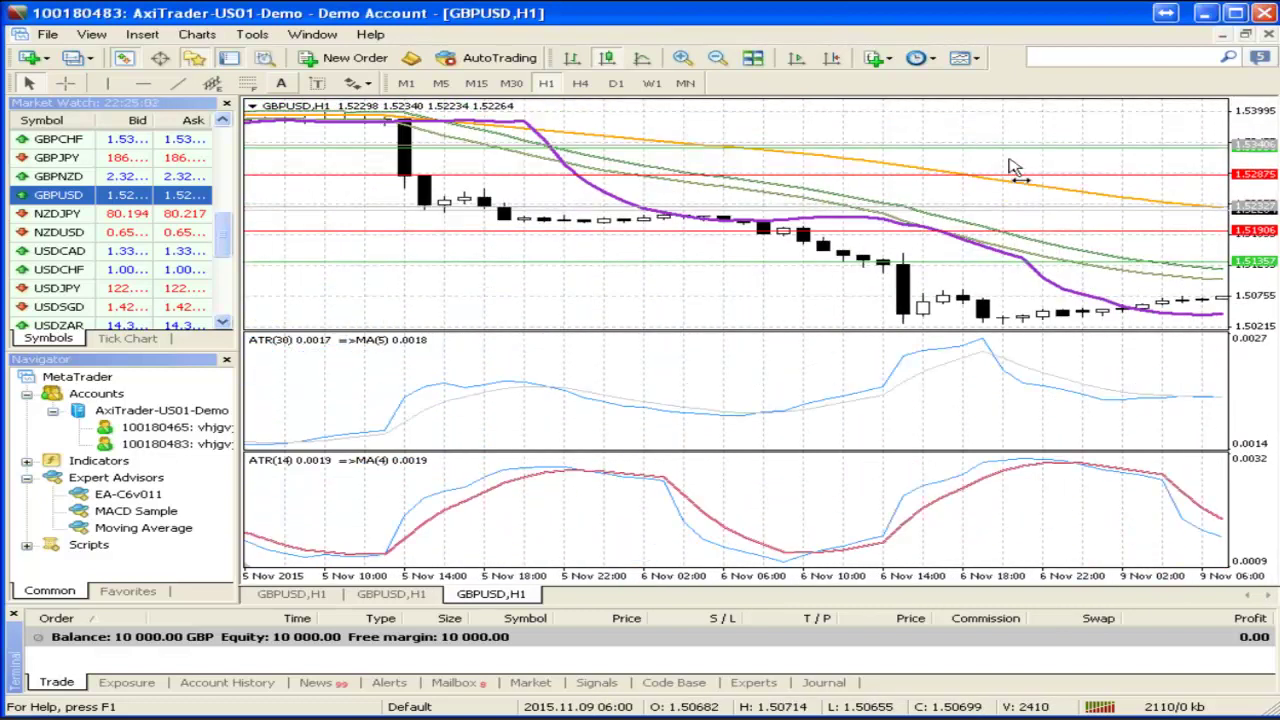
Examine the chart forward to 12 November 2015 and inspect the 11 November 13:00 candle against the orange filter line with the crosshair
scroll(1015, 168, down, 10)
scroll(910, 168, down, 15)
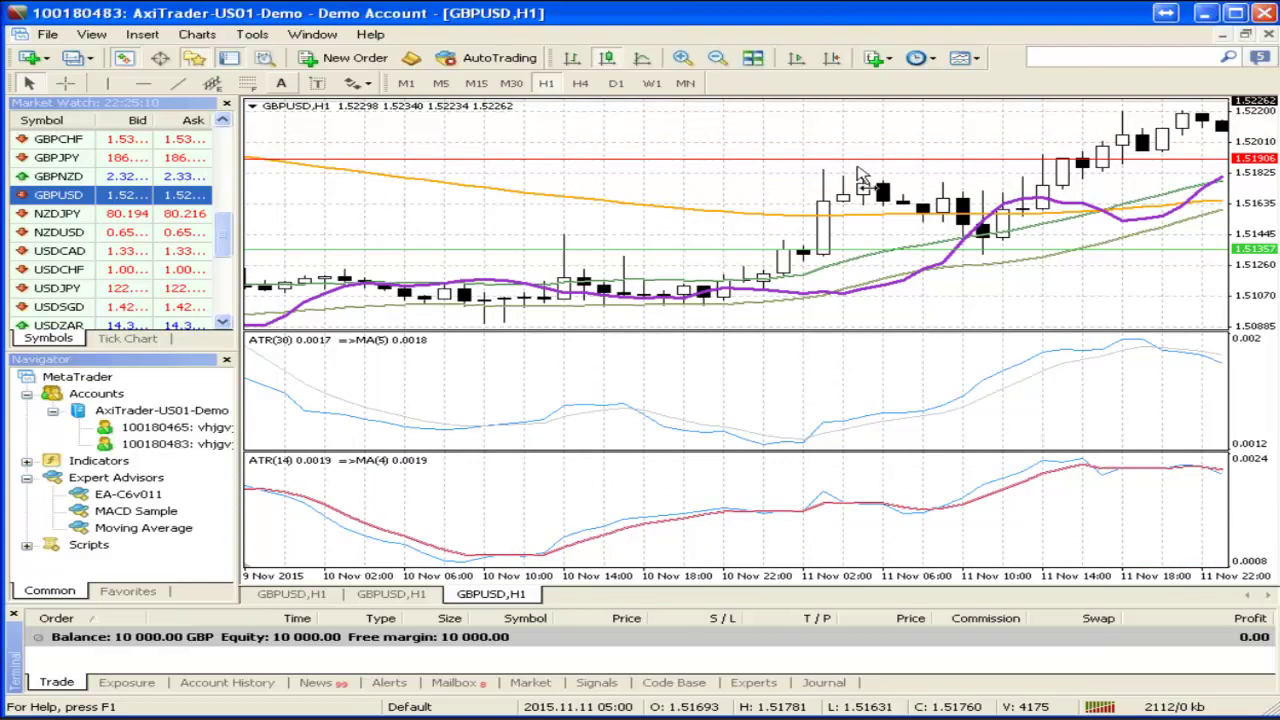
scroll(858, 175, down, 1)
scroll(852, 175, down, 6)
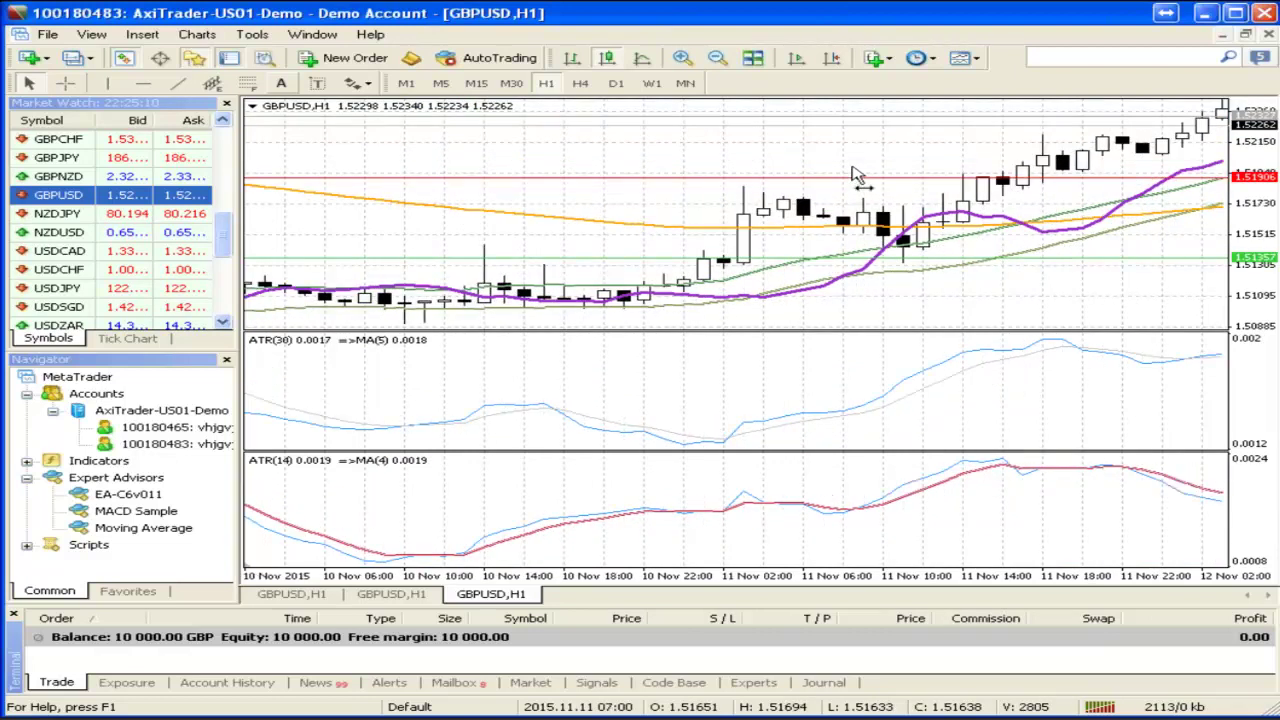
scroll(852, 175, down, 3)
click(65, 83)
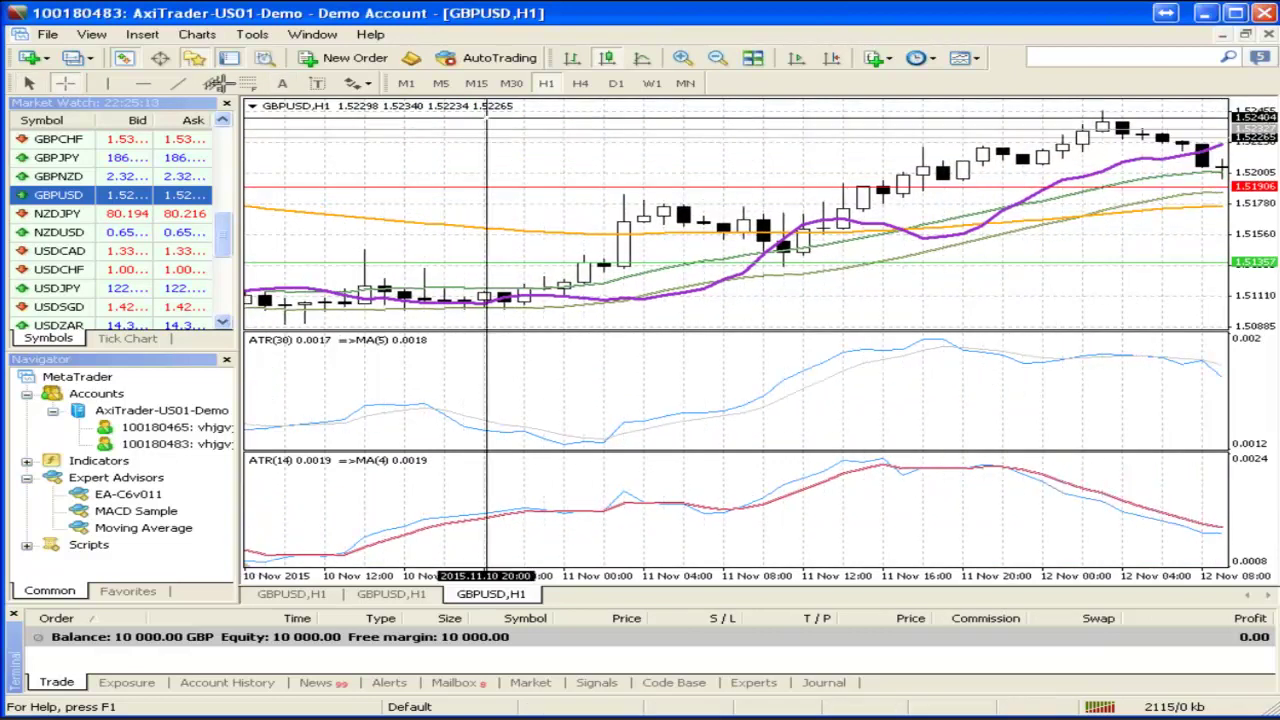
mouse_move(828, 230)
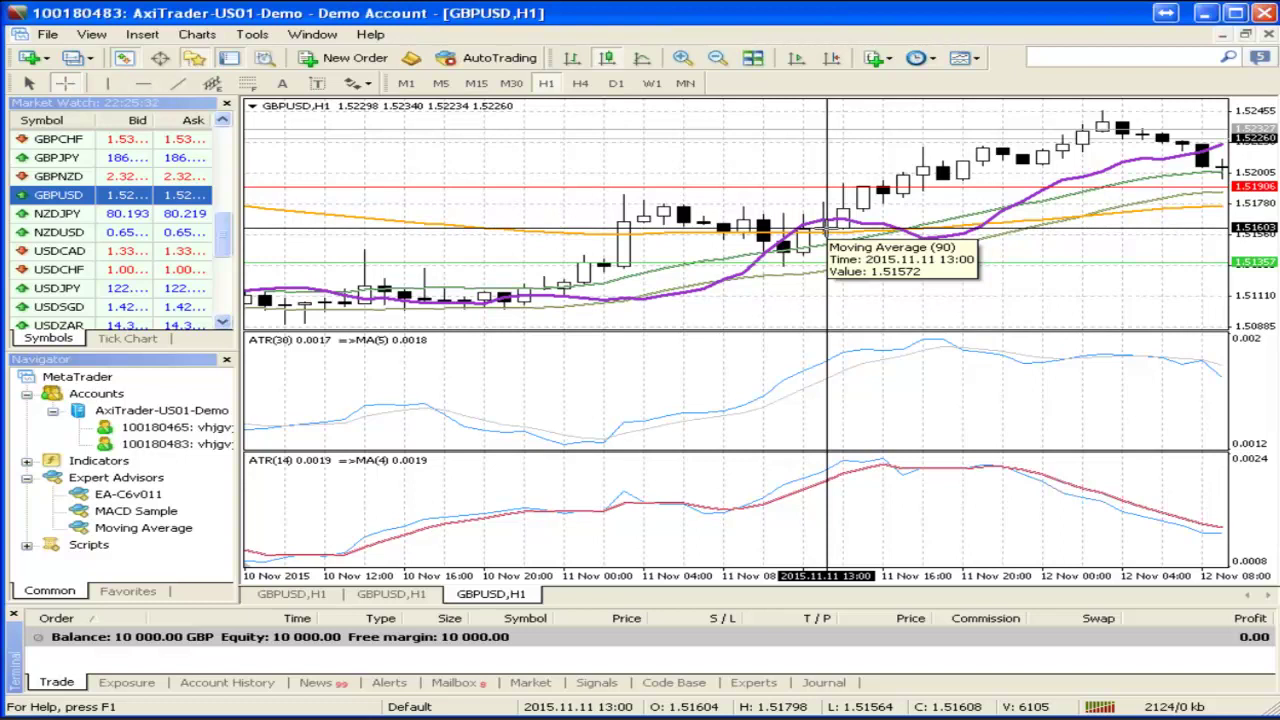
key(Escape)
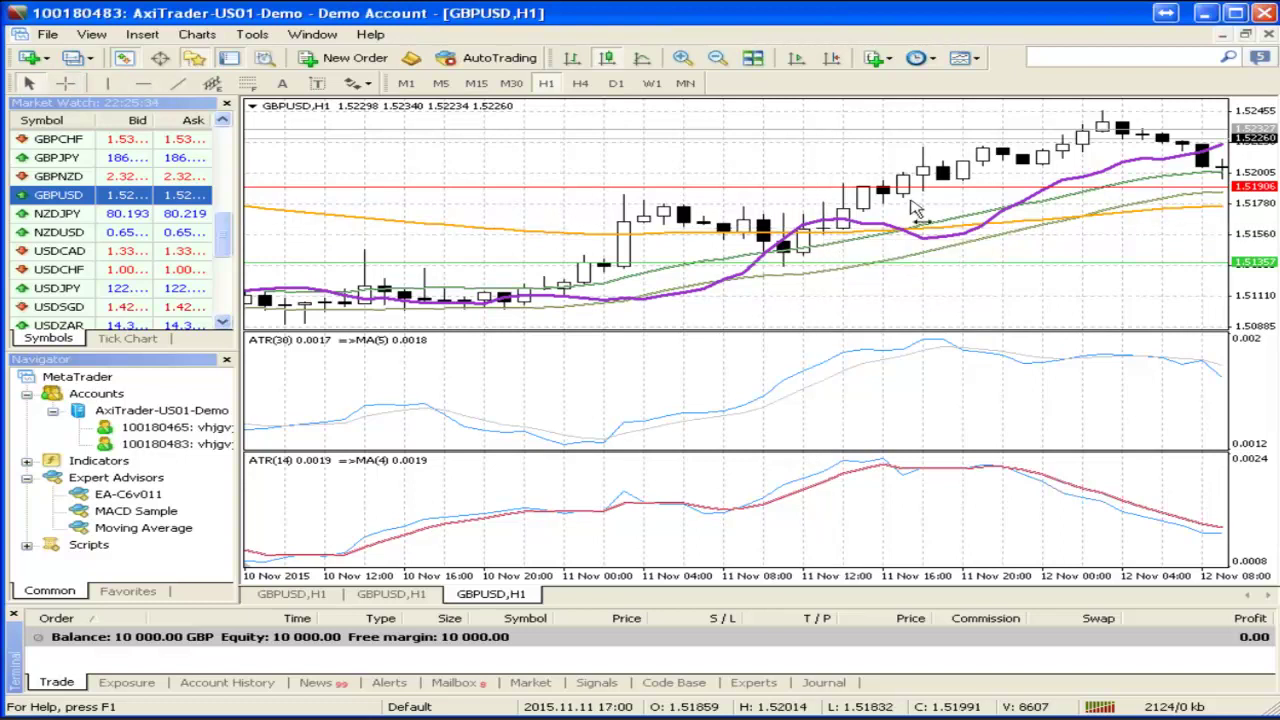
Examine the chart forward to 13 November 2015 and inspect the 12 November 22:00 candle with the crosshair
scroll(910, 207, down, 3)
scroll(910, 207, down, 8)
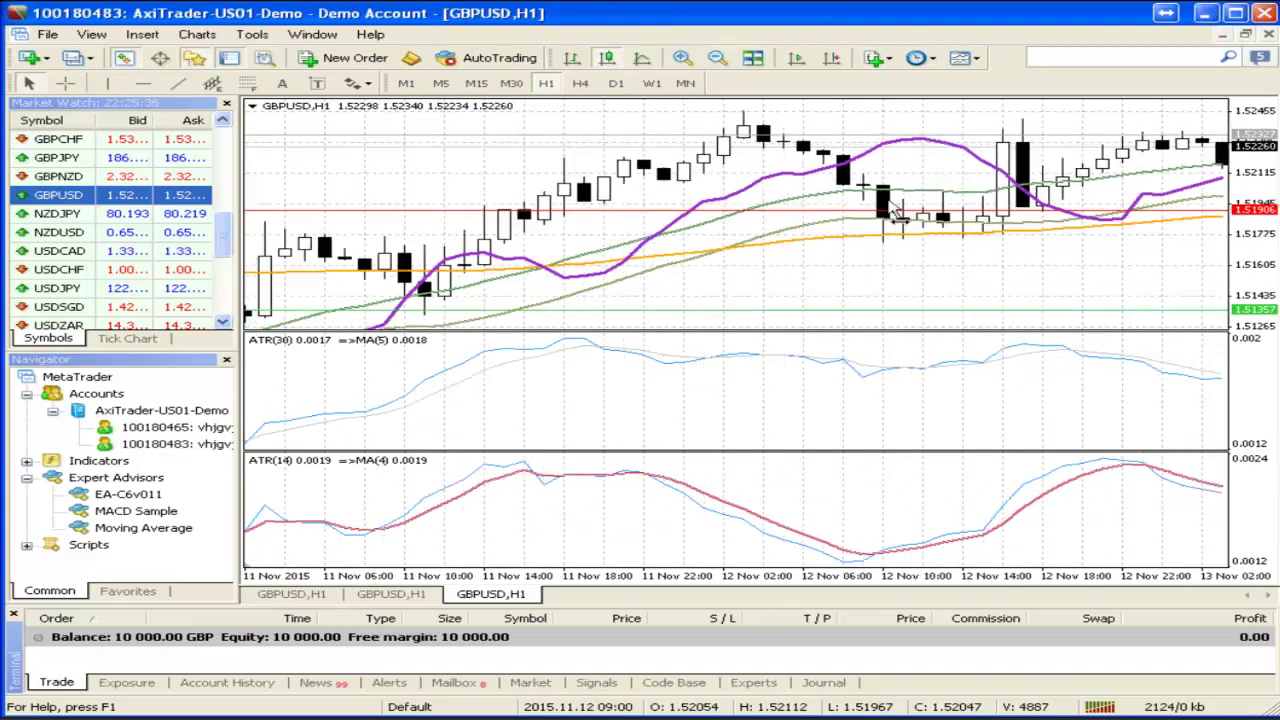
scroll(890, 210, down, 8)
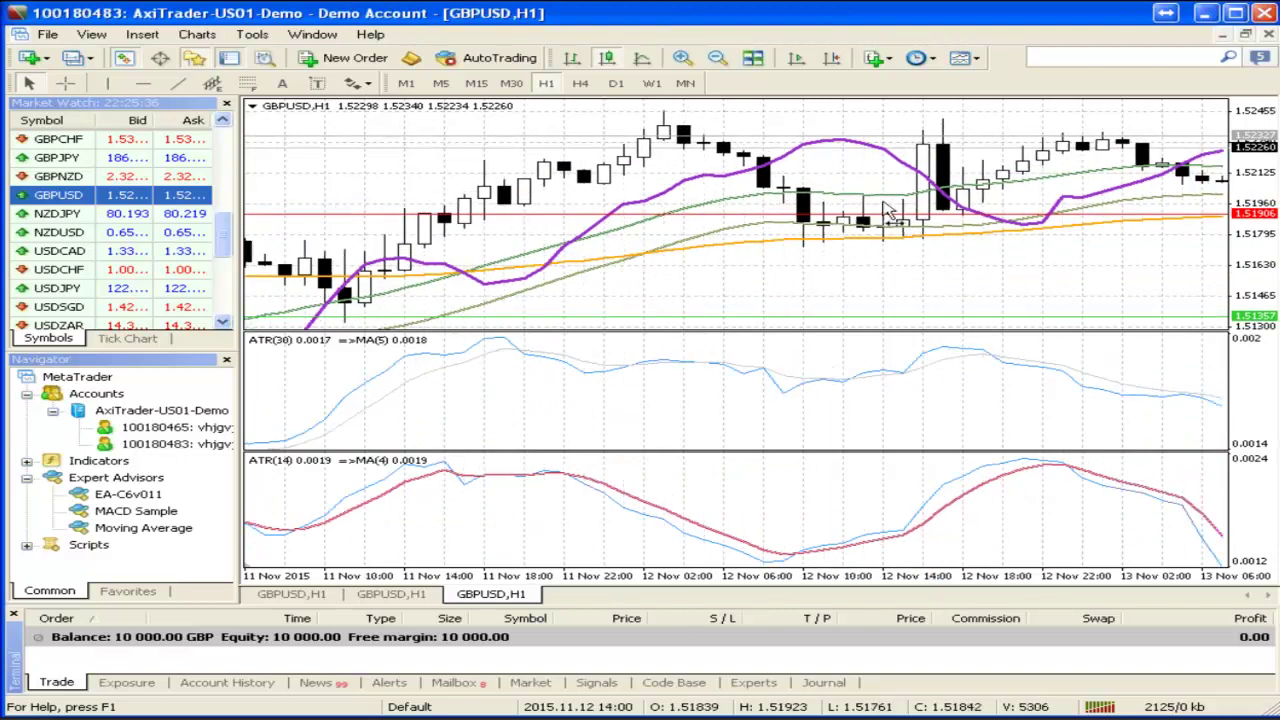
scroll(873, 210, down, 3)
mouse_move(753, 314)
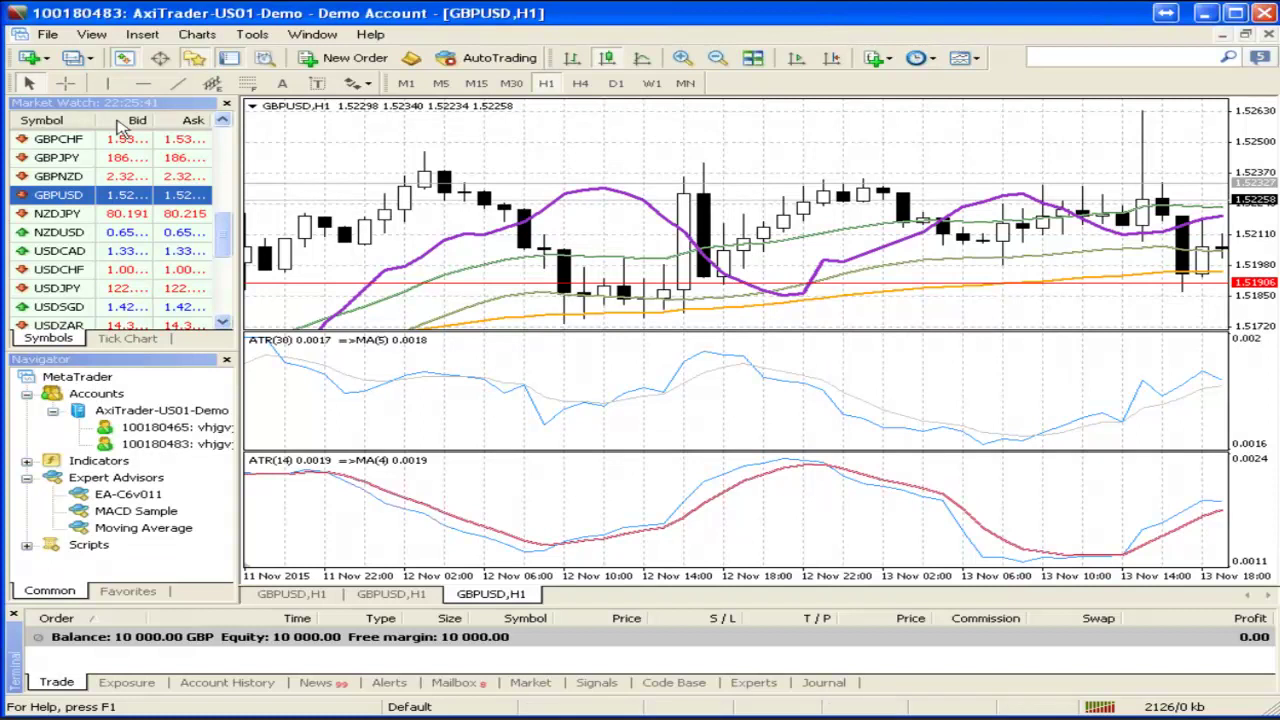
click(65, 85)
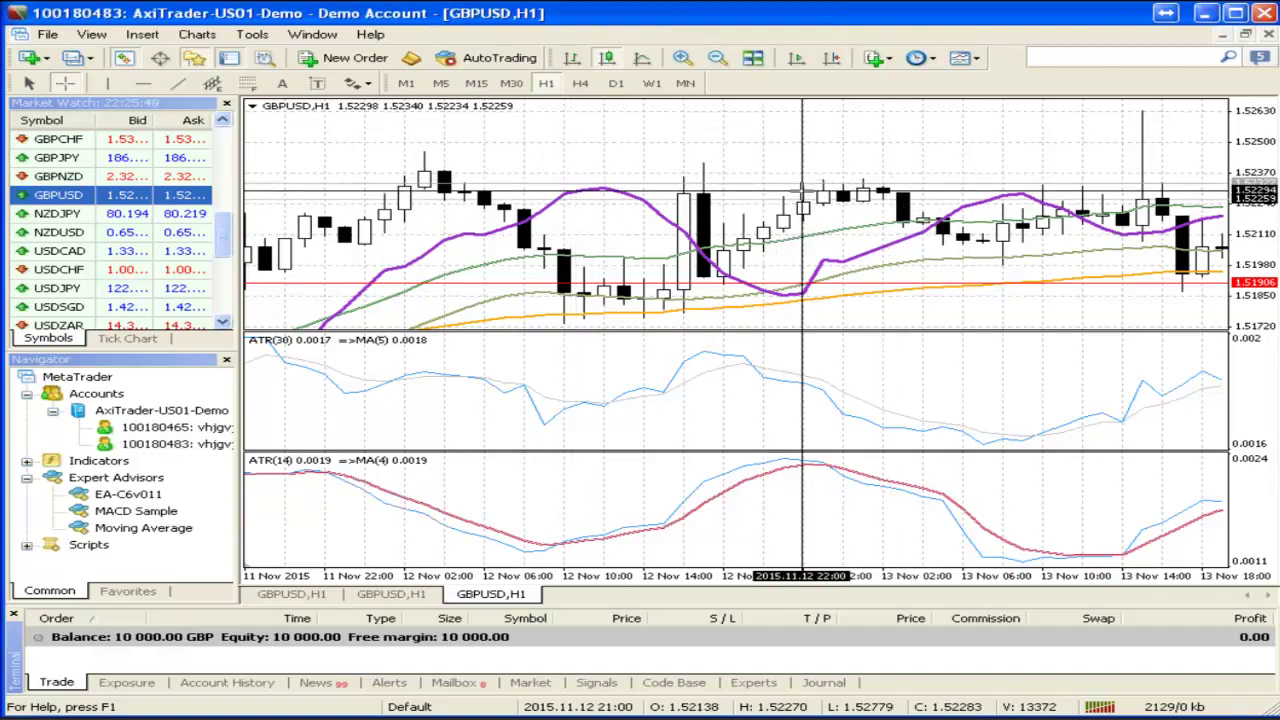
Review price and the purple line relative to the channel backwards from 13 November to 5 November 2015
drag(480, 145, 540, 145)
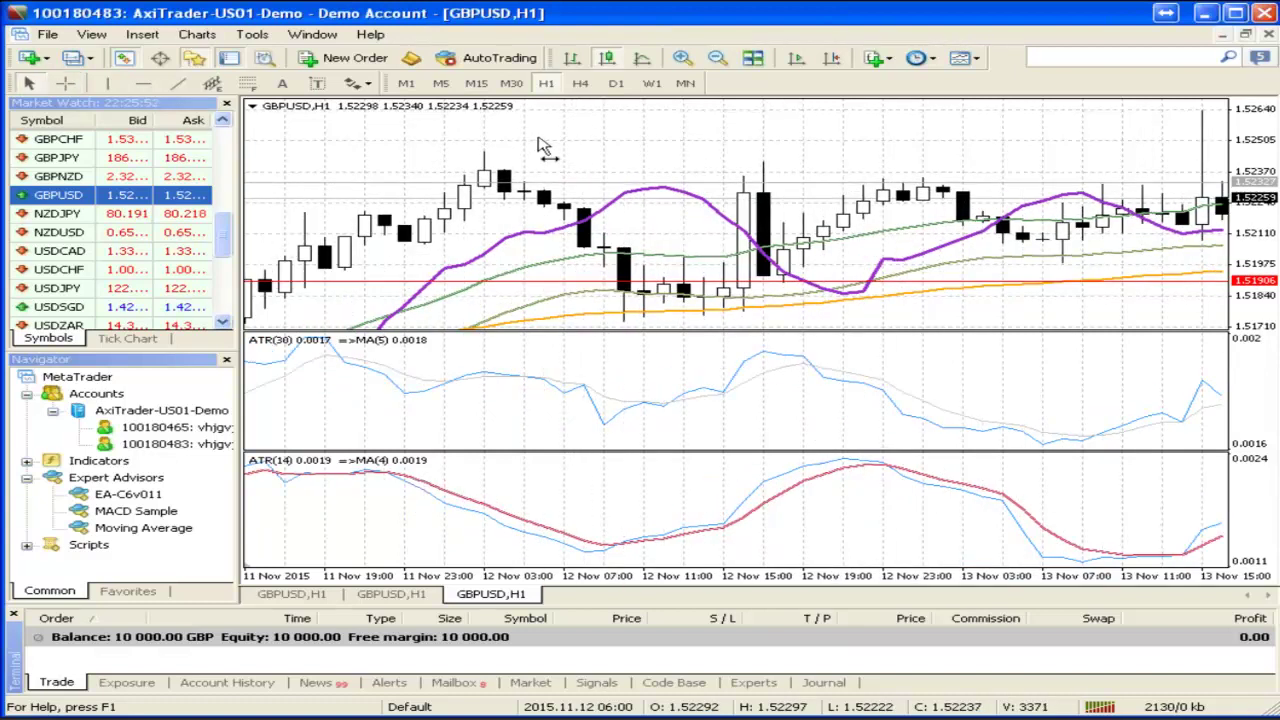
scroll(541, 145, up, 2)
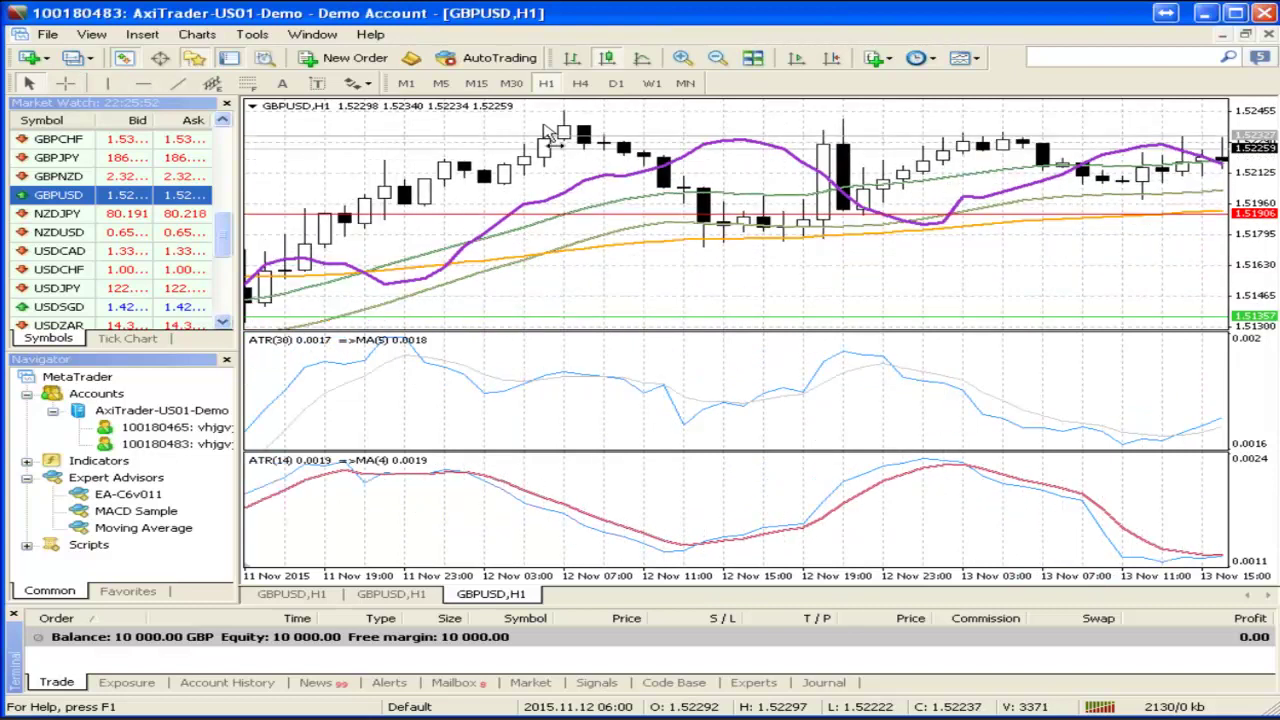
scroll(548, 140, up, 3)
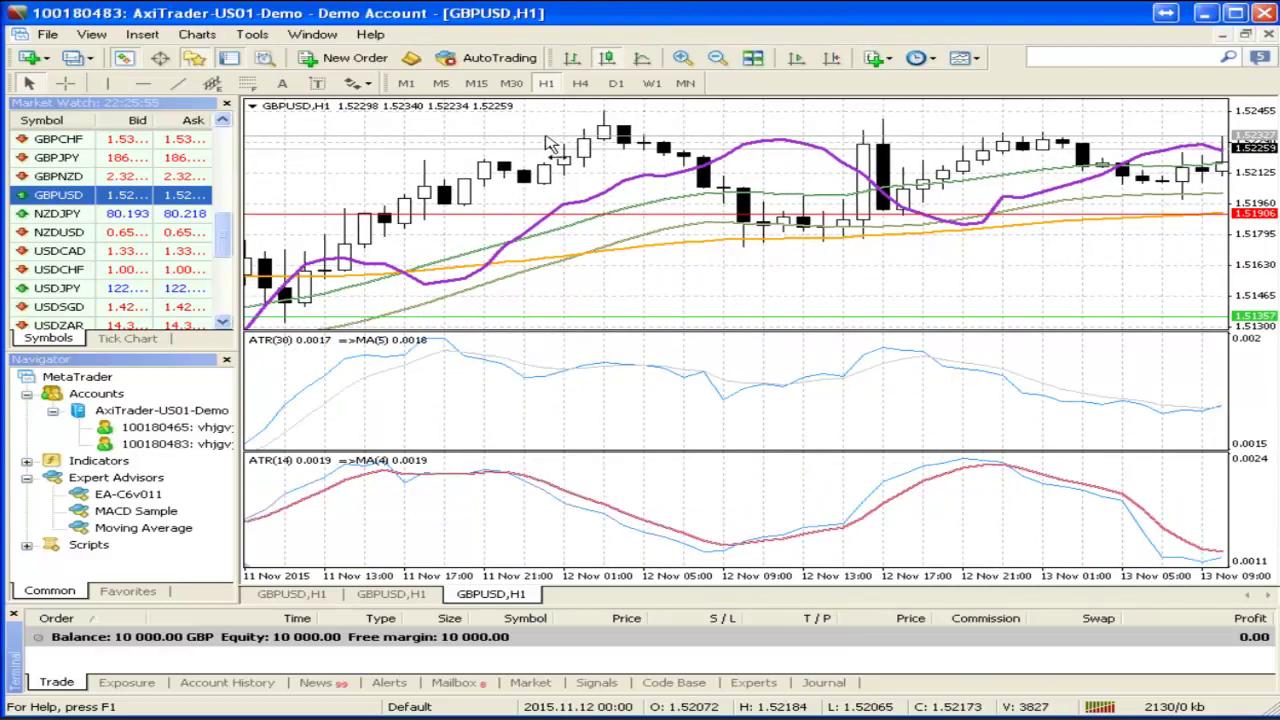
scroll(548, 140, up, 20)
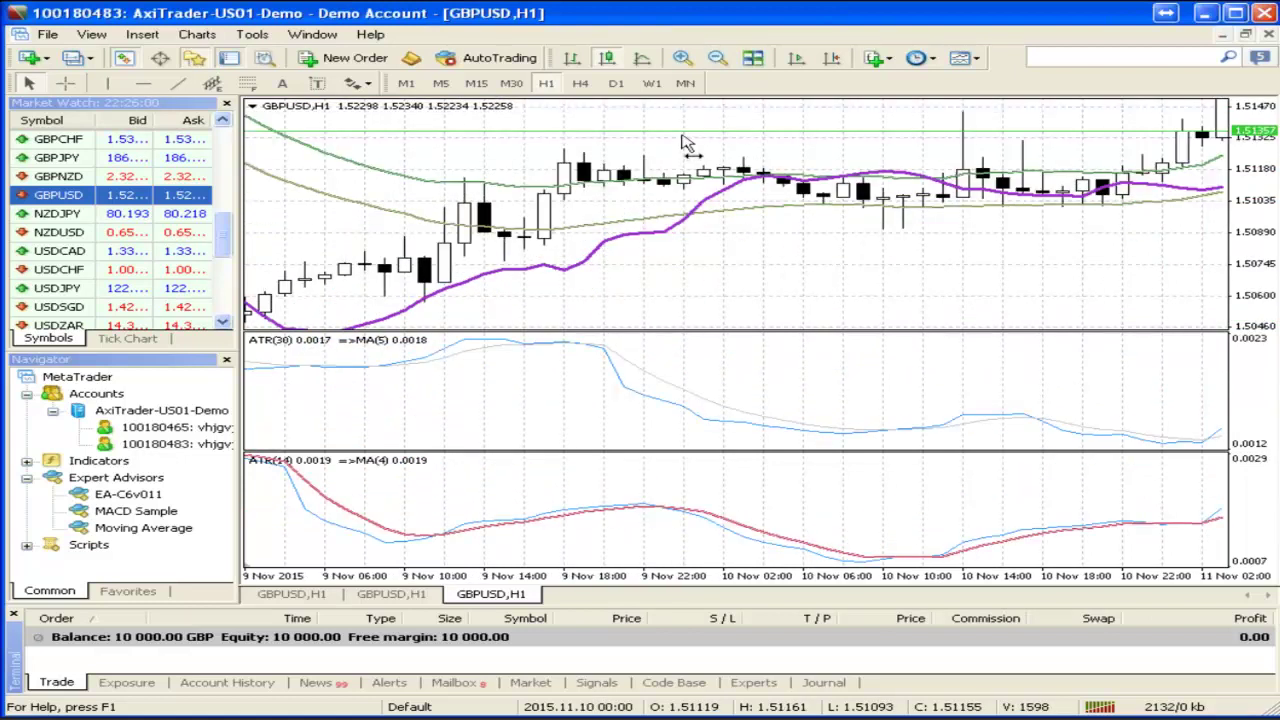
scroll(680, 151, down, 5)
scroll(680, 151, up, 8)
scroll(740, 152, up, 12)
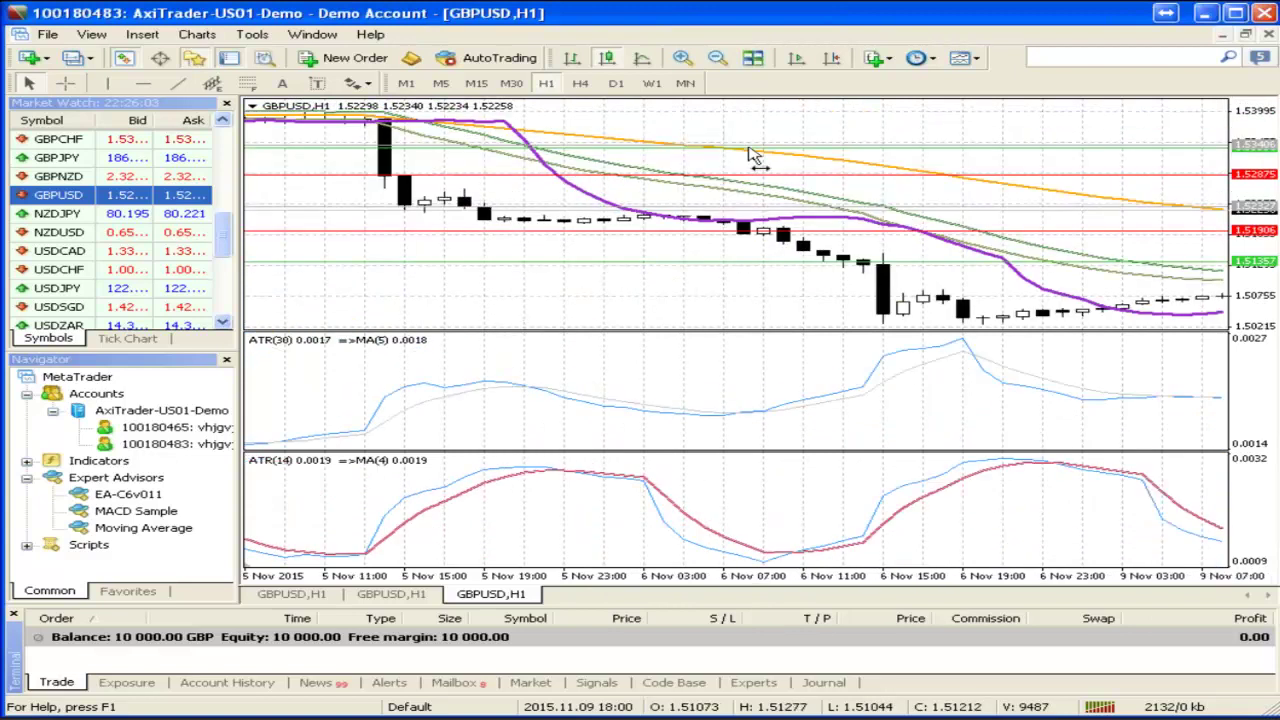
scroll(755, 152, up, 3)
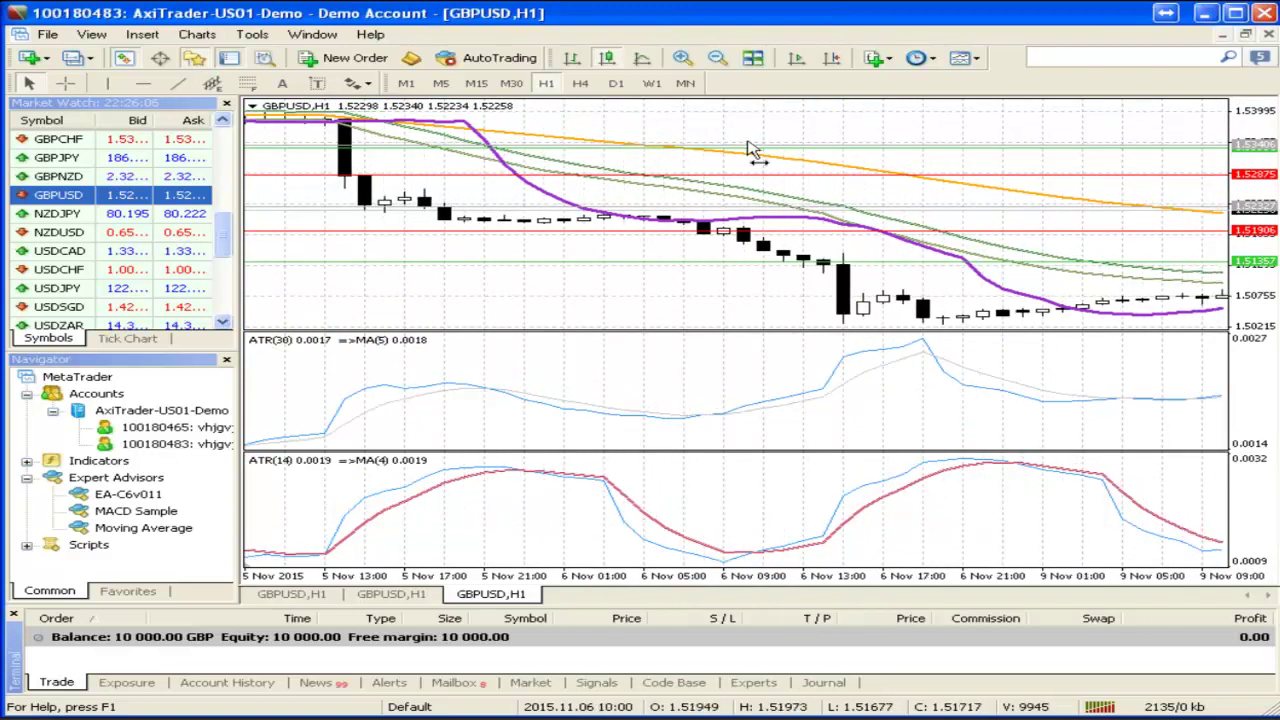
scroll(765, 151, up, 5)
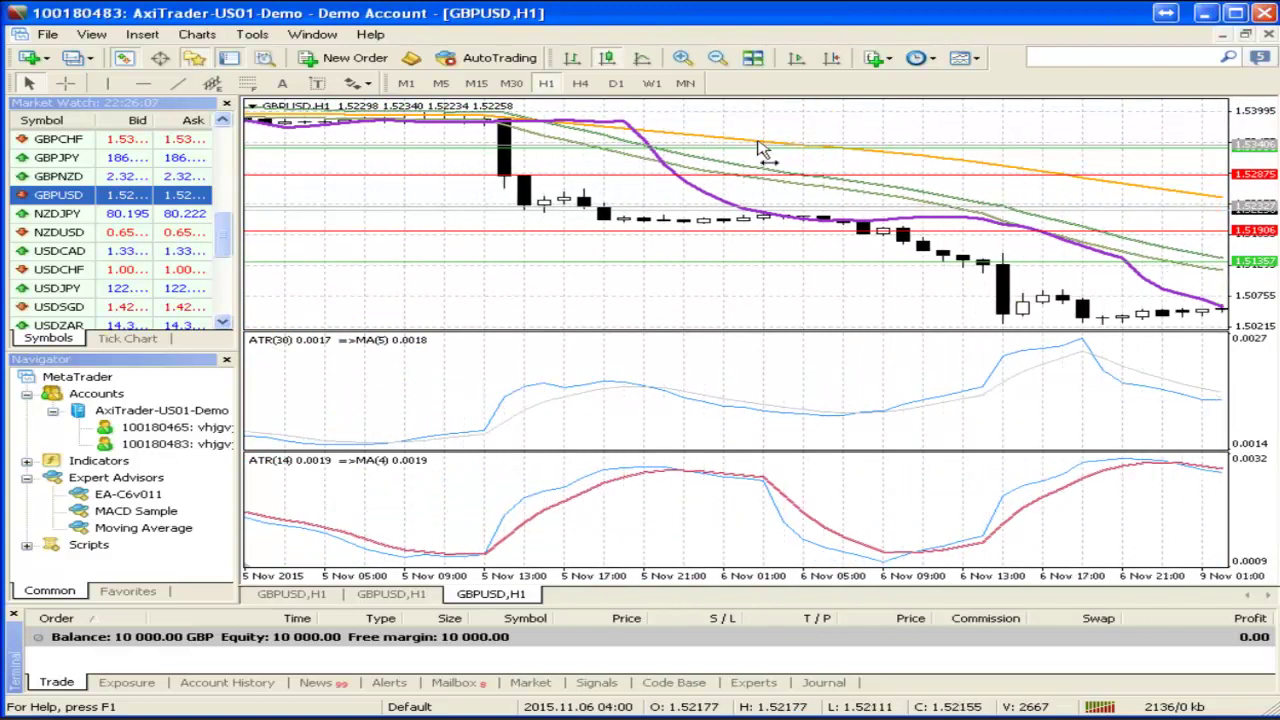
Review price and the purple line against the channel backwards from 9 November to 29 October 2015
scroll(770, 148, down, 4)
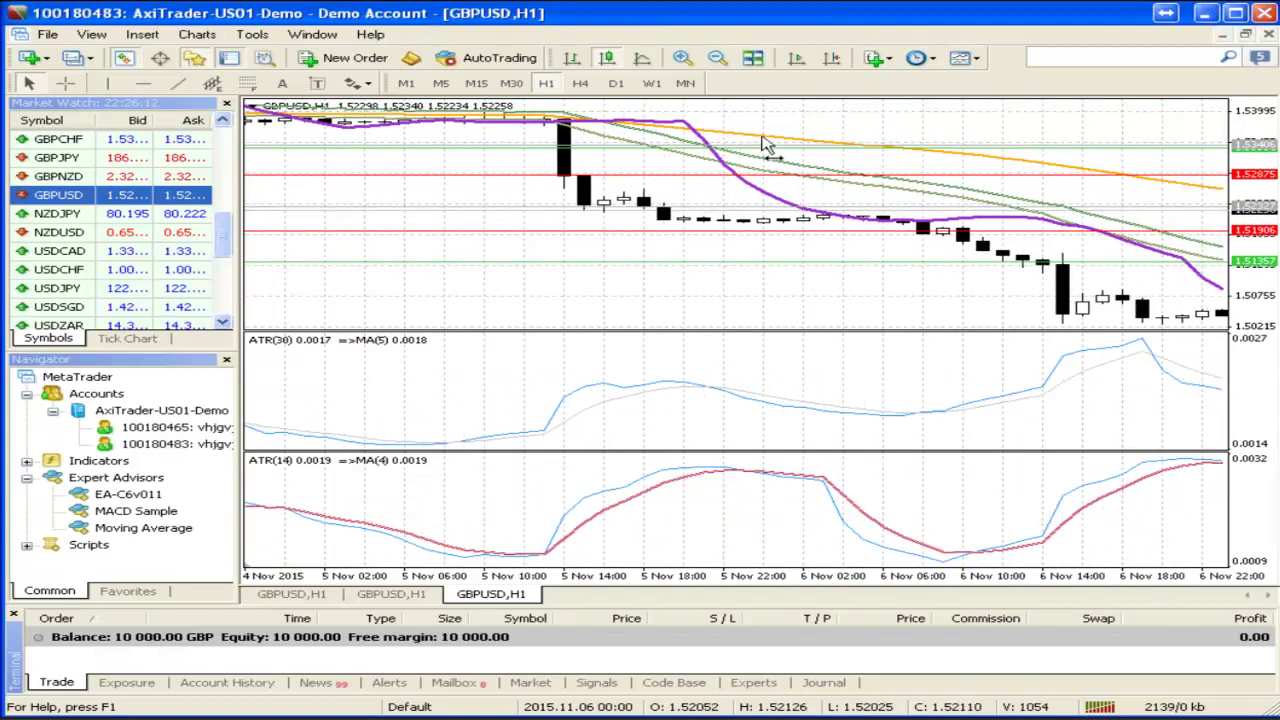
scroll(770, 146, up, 4)
scroll(783, 147, up, 1)
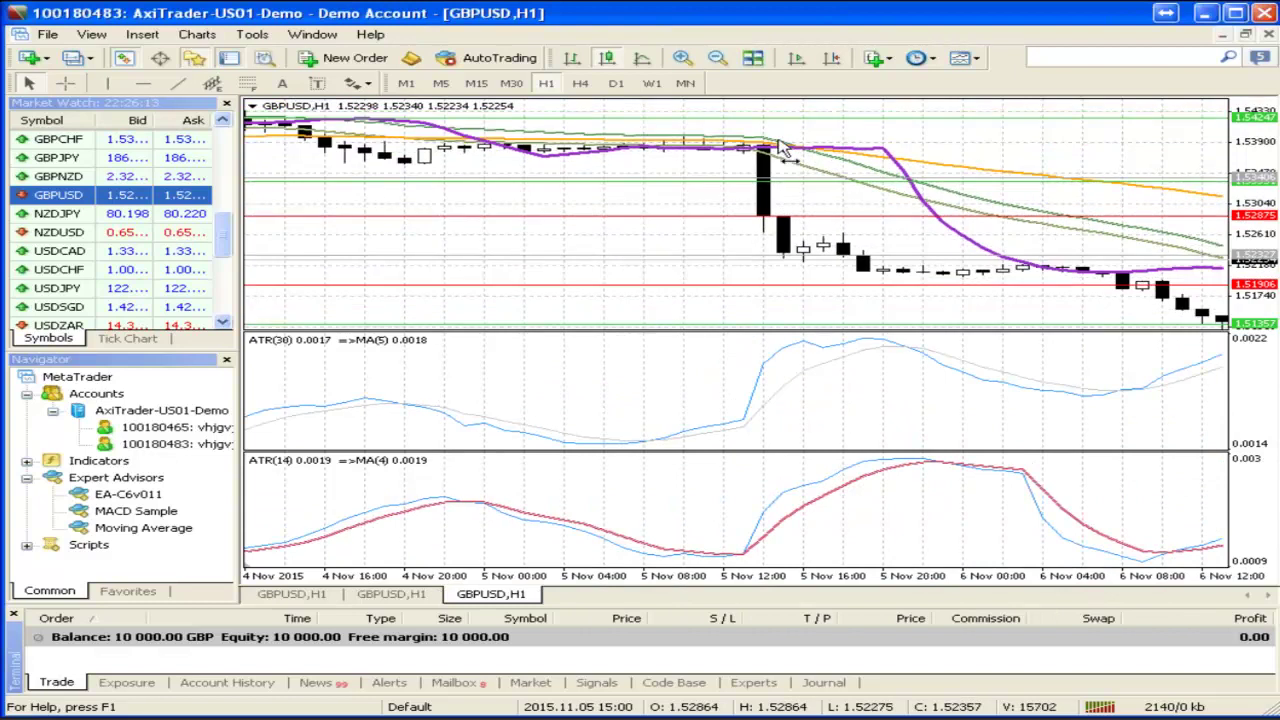
scroll(783, 147, up, 6)
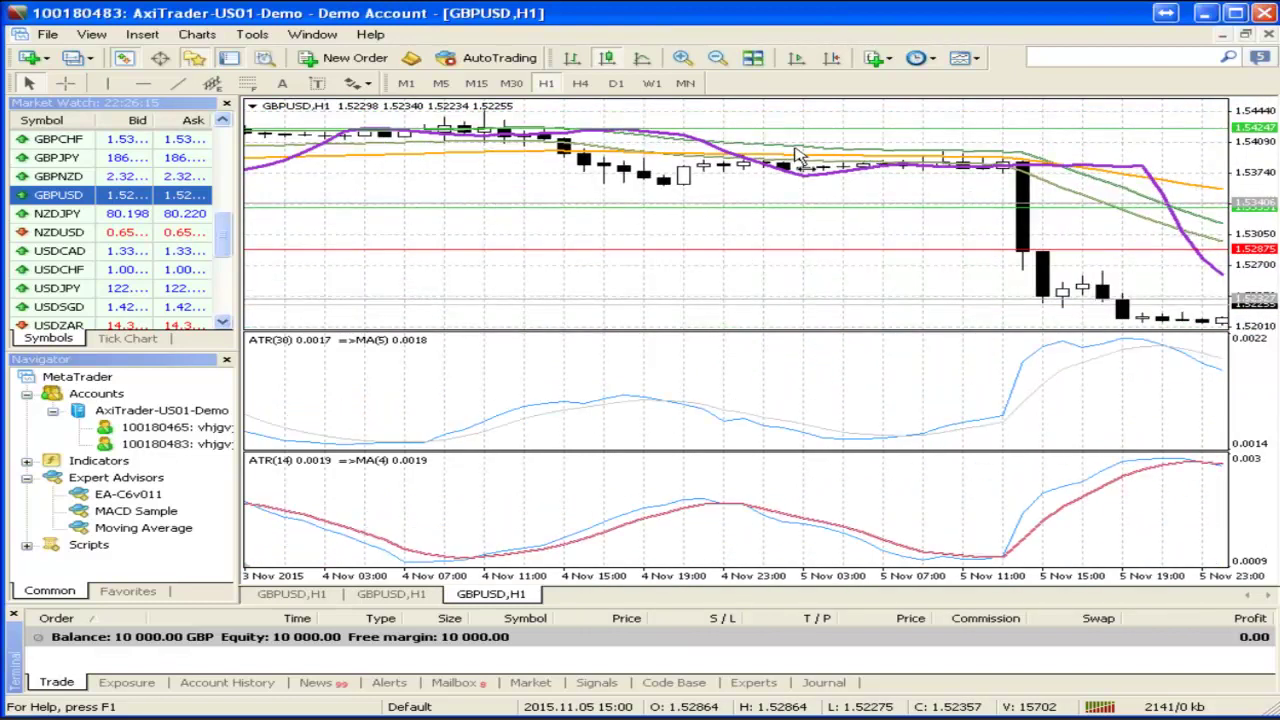
scroll(797, 155, up, 20)
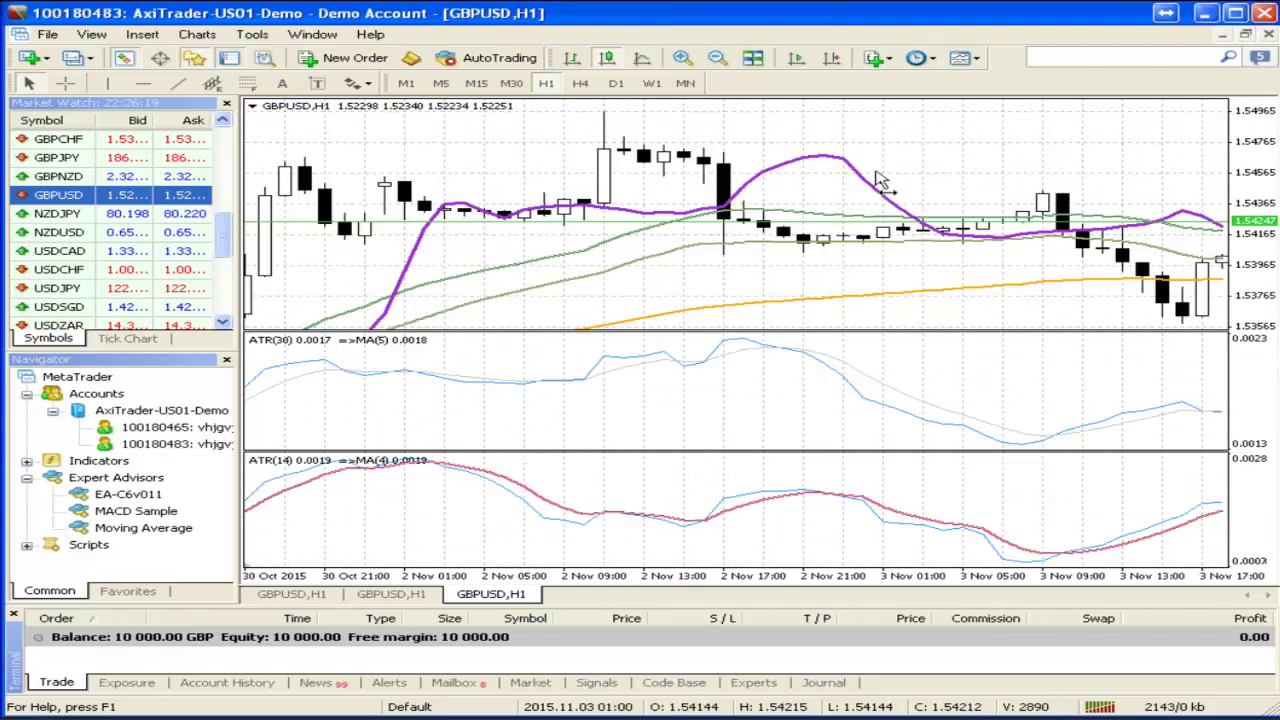
scroll(877, 178, up, 10)
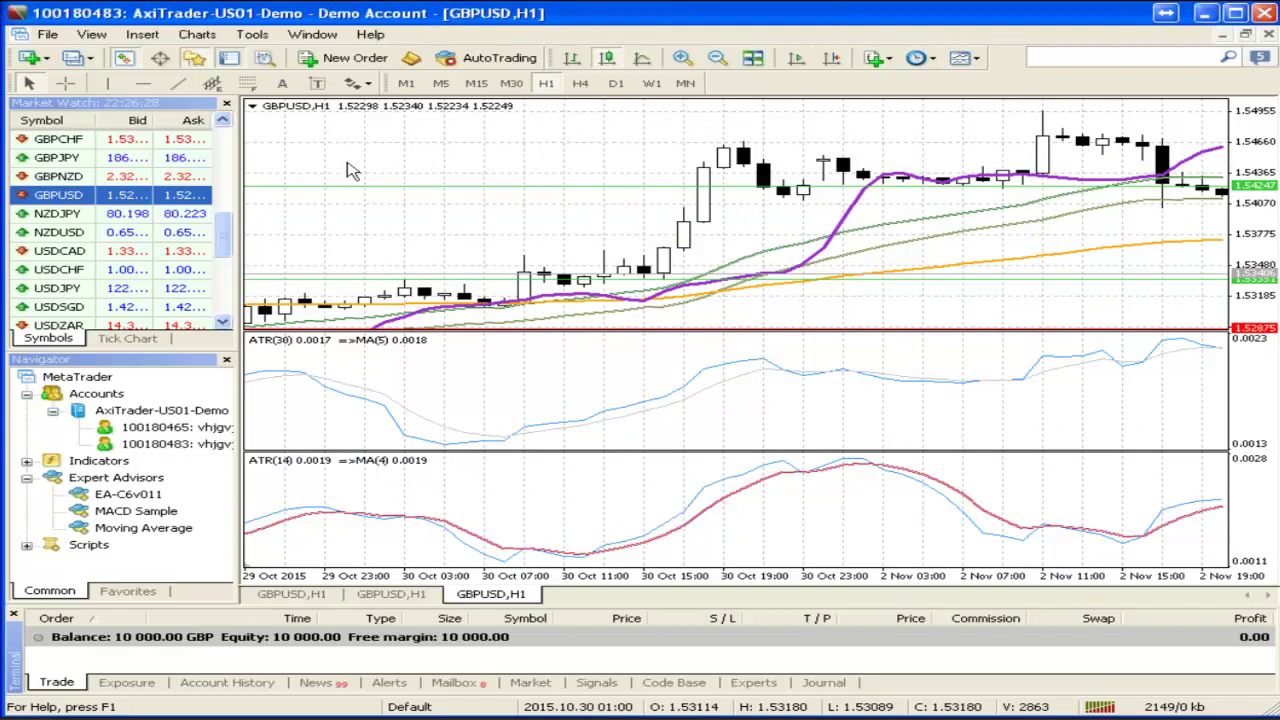
Examine earlier price action against the purple line, green channel and orange filter from 2 November back to 5 October 2015
scroll(341, 160, down, 6)
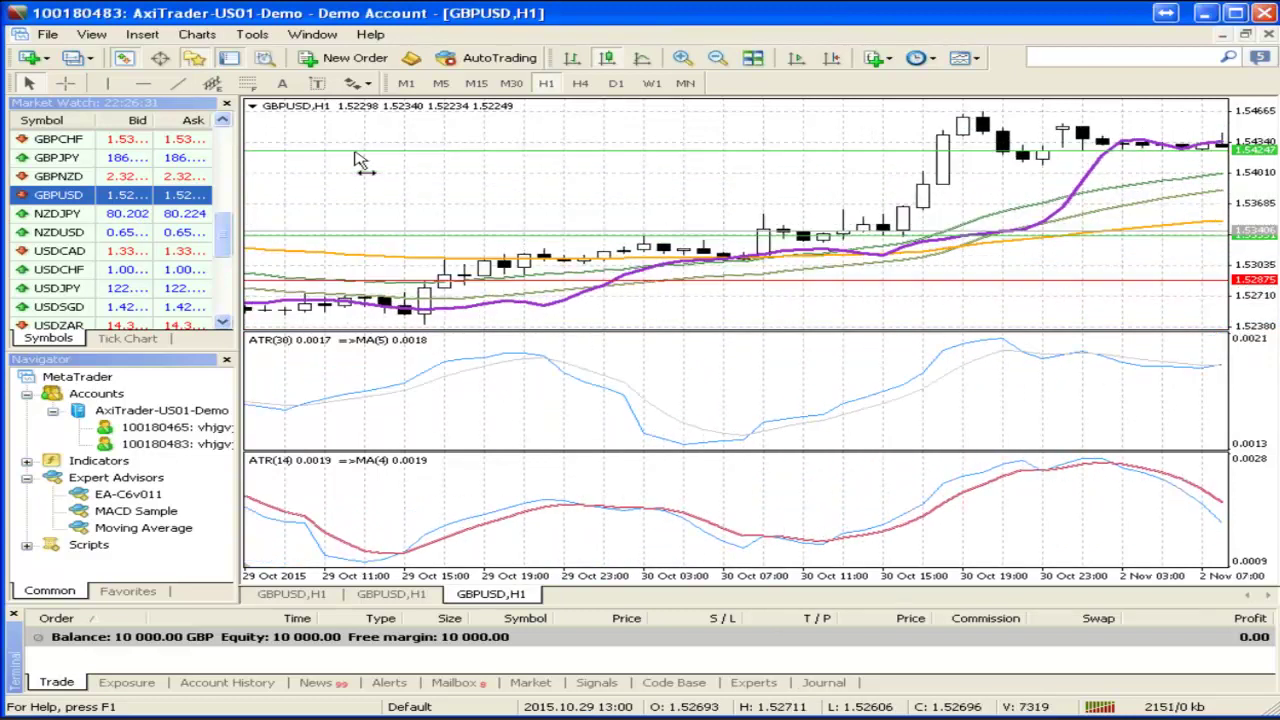
scroll(360, 160, up, 1)
scroll(360, 160, down, 15)
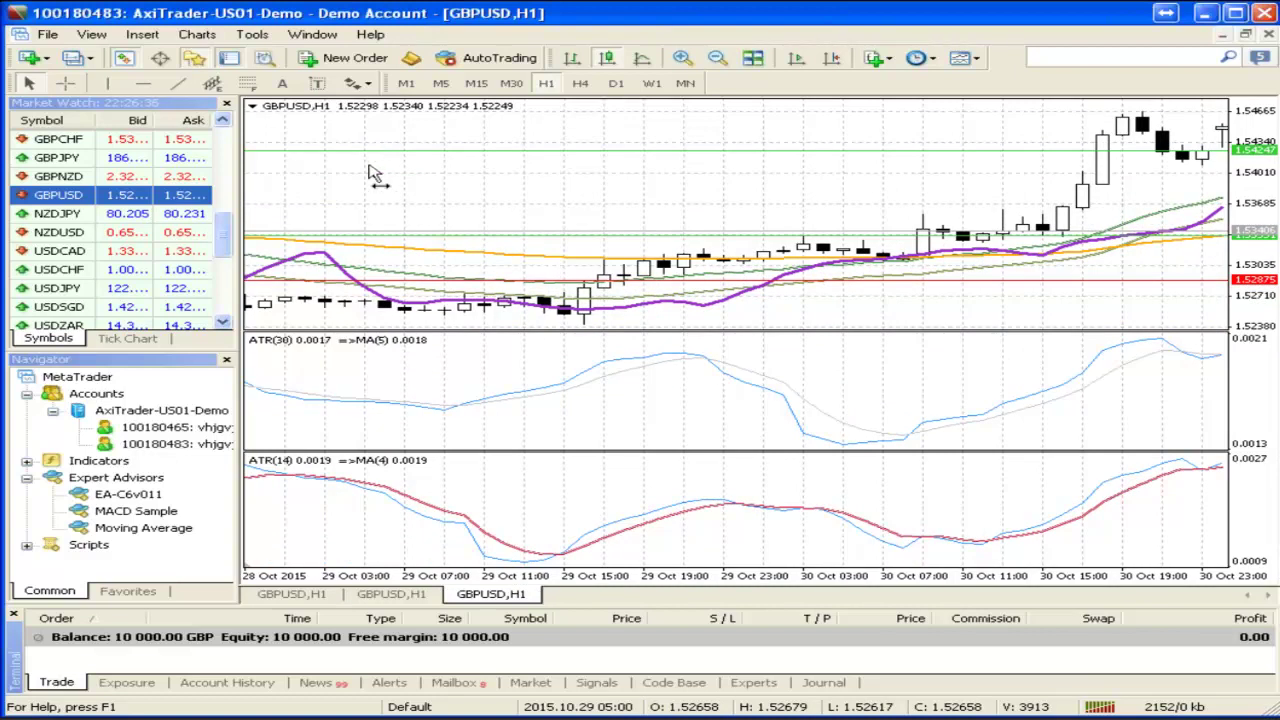
scroll(371, 177, down, 5)
scroll(378, 190, down, 20)
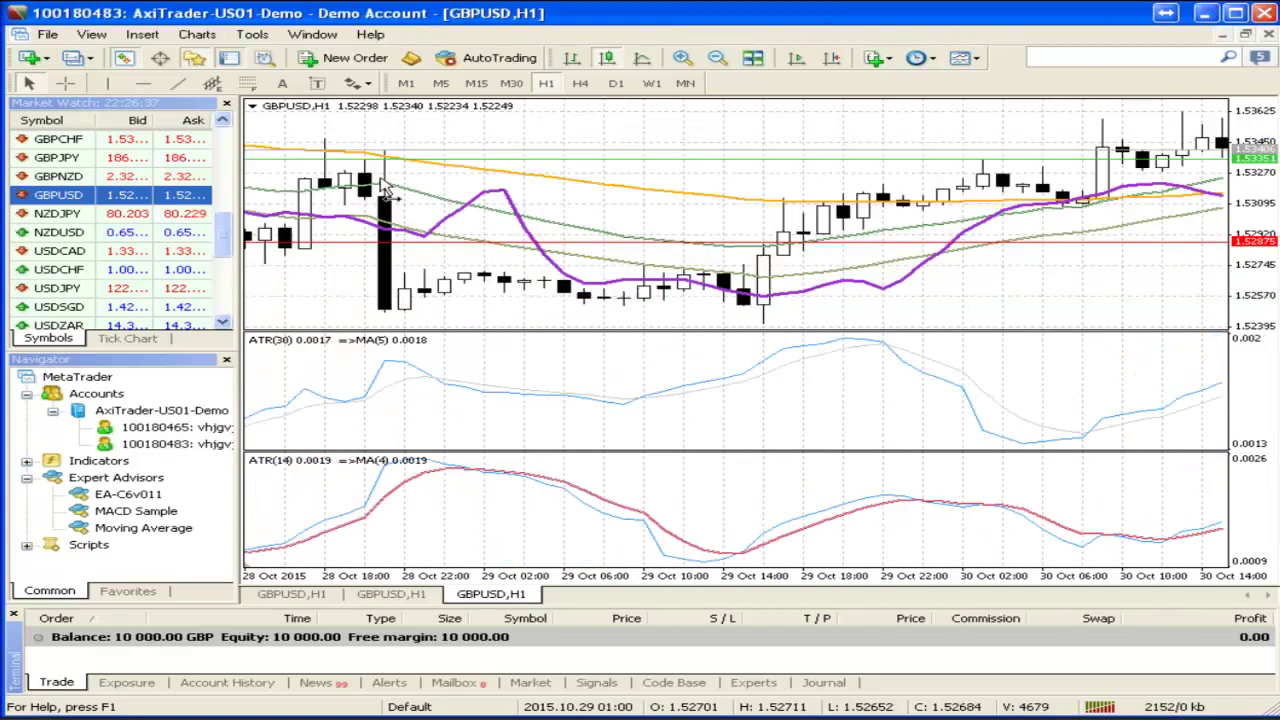
scroll(505, 215, down, 15)
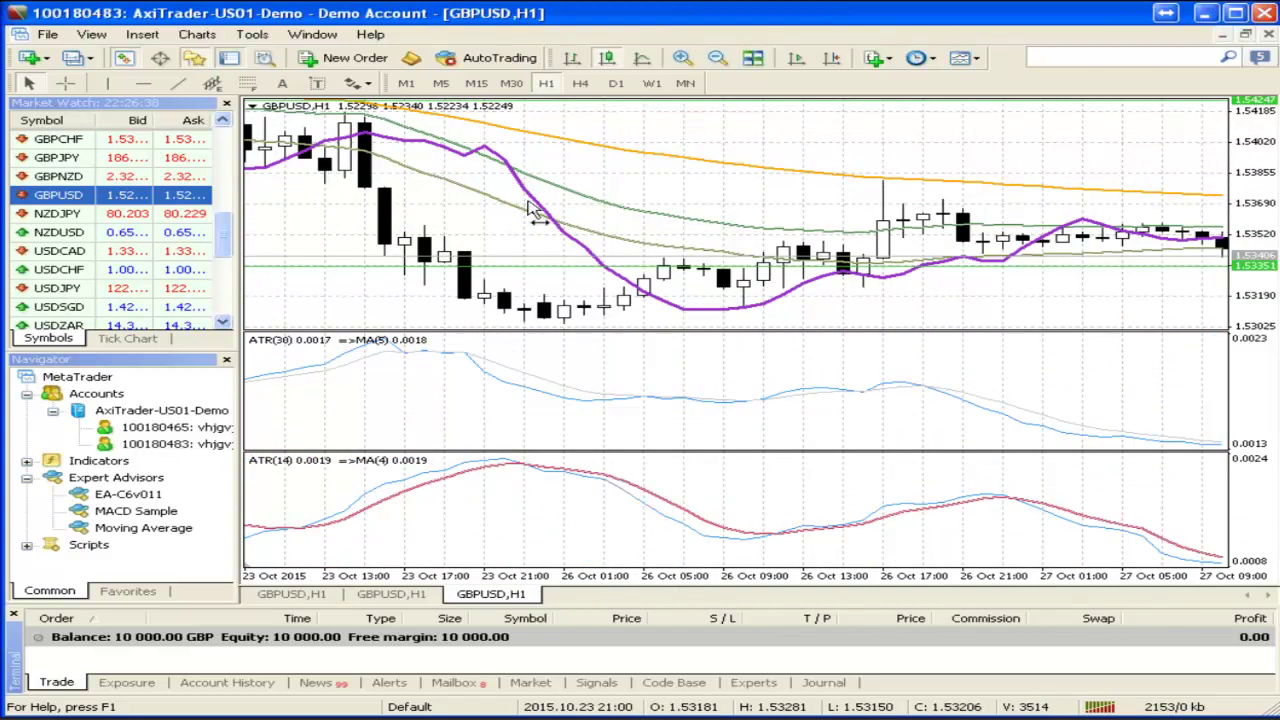
scroll(620, 222, down, 20)
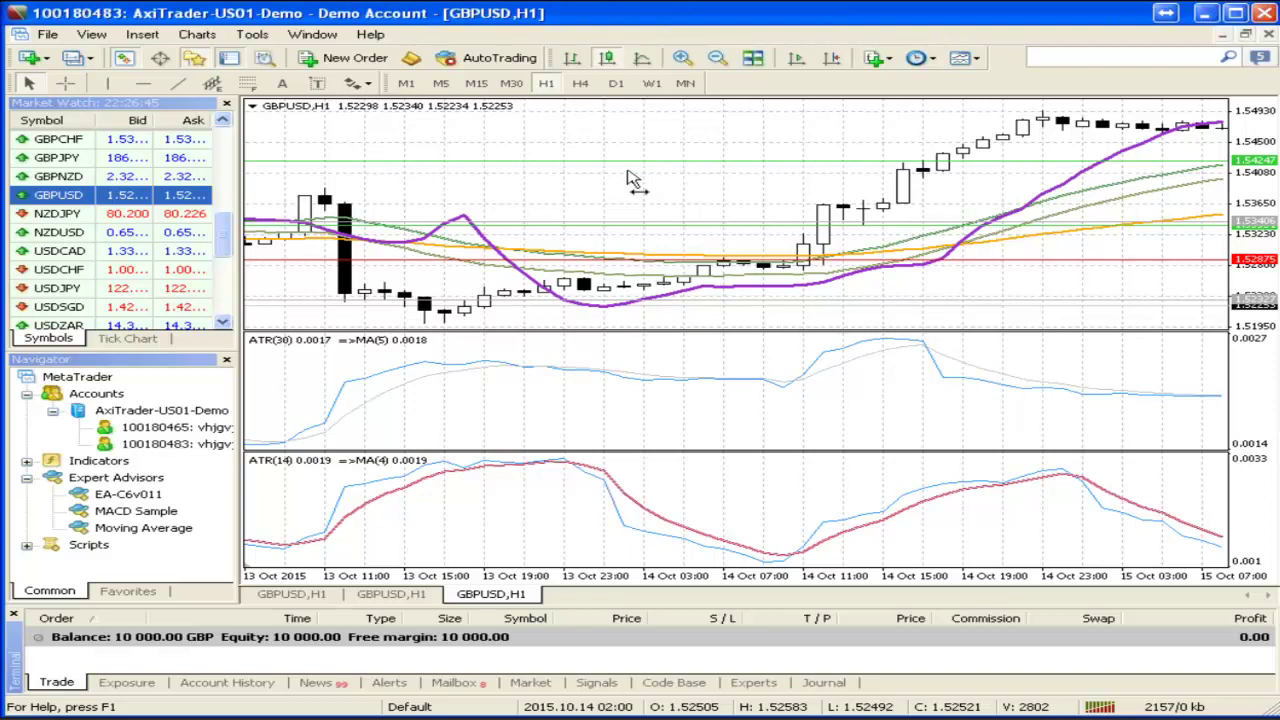
scroll(630, 178, down, 10)
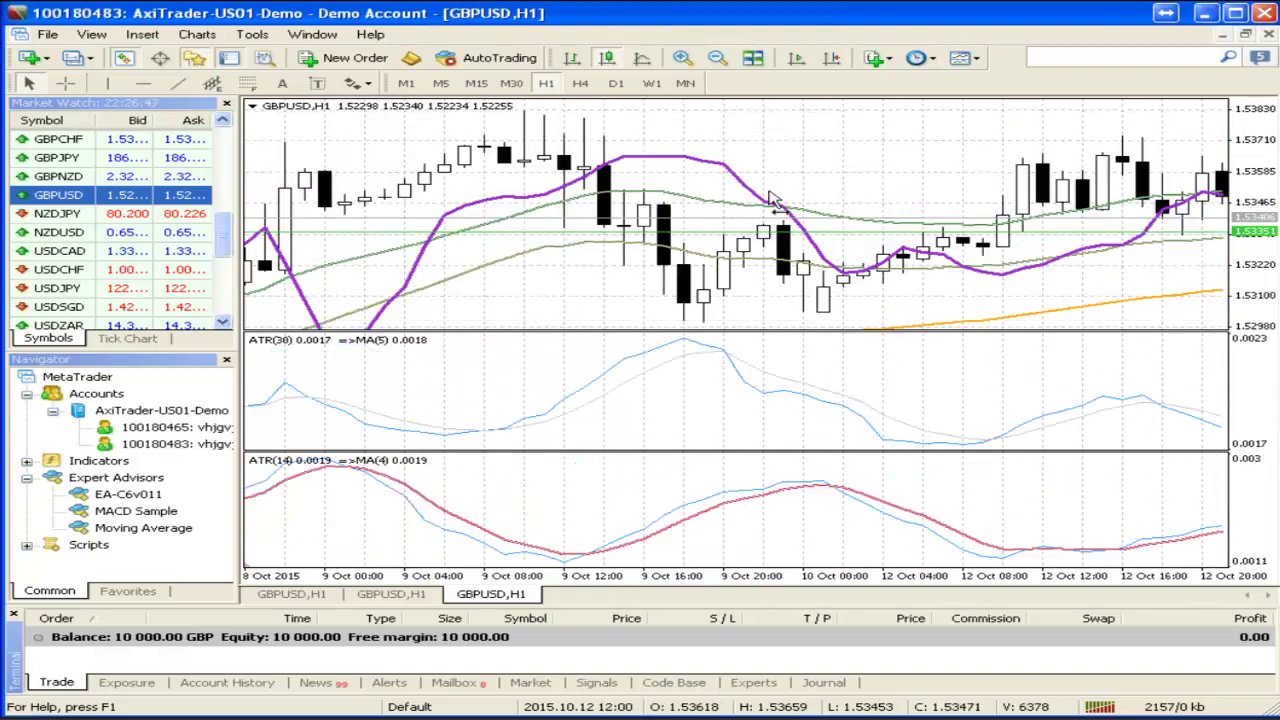
scroll(900, 215, down, 8)
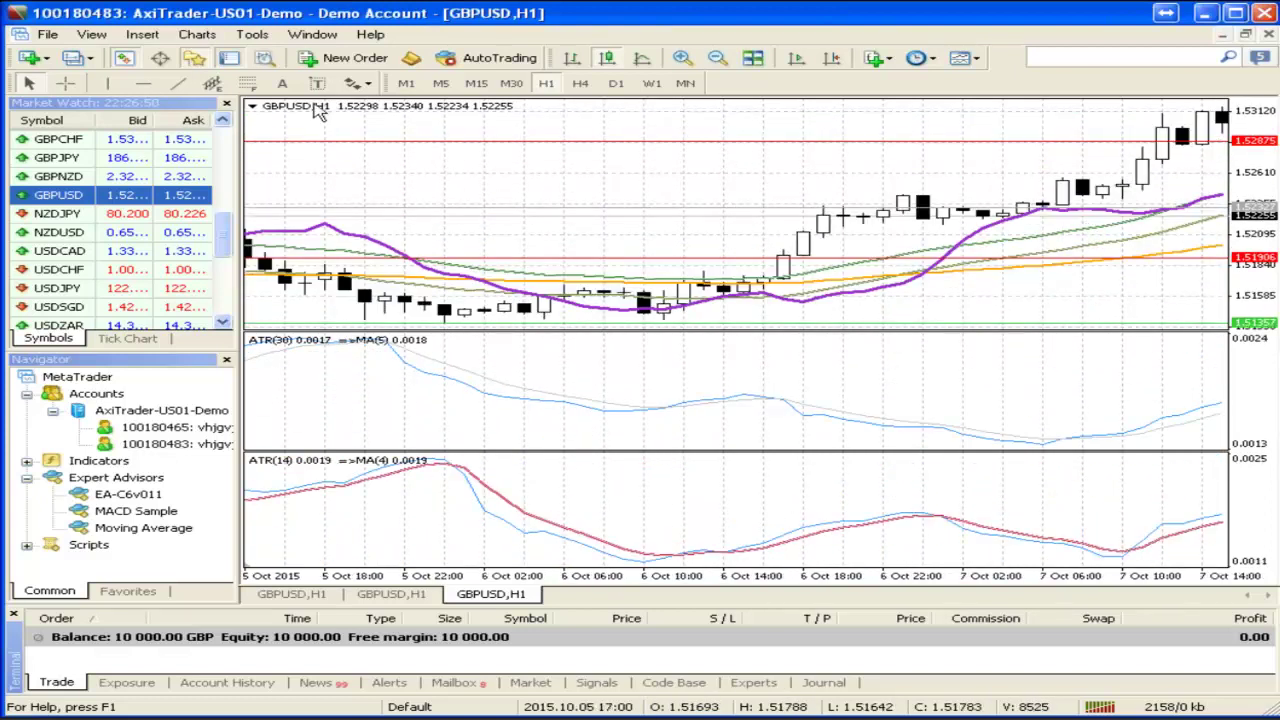
Inspect price and the ATR(30) lines around 6 to 7 October 2015 with the crosshair
click(64, 83)
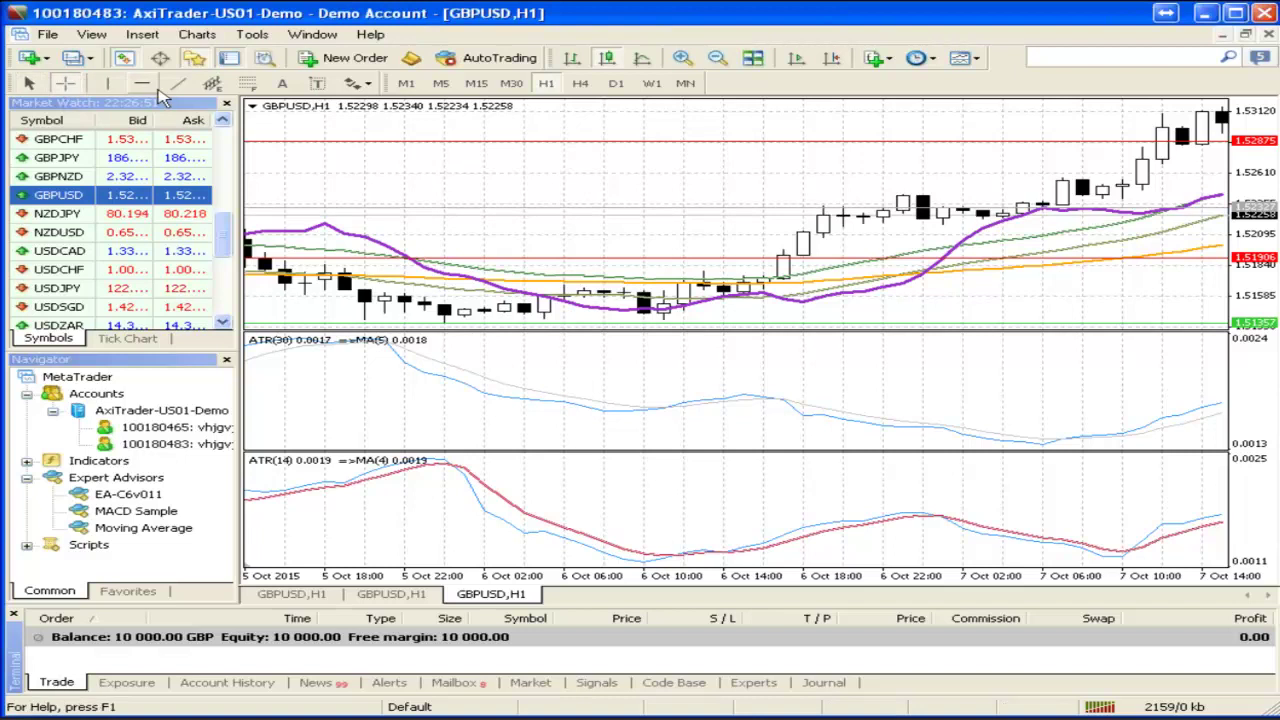
mouse_move(808, 298)
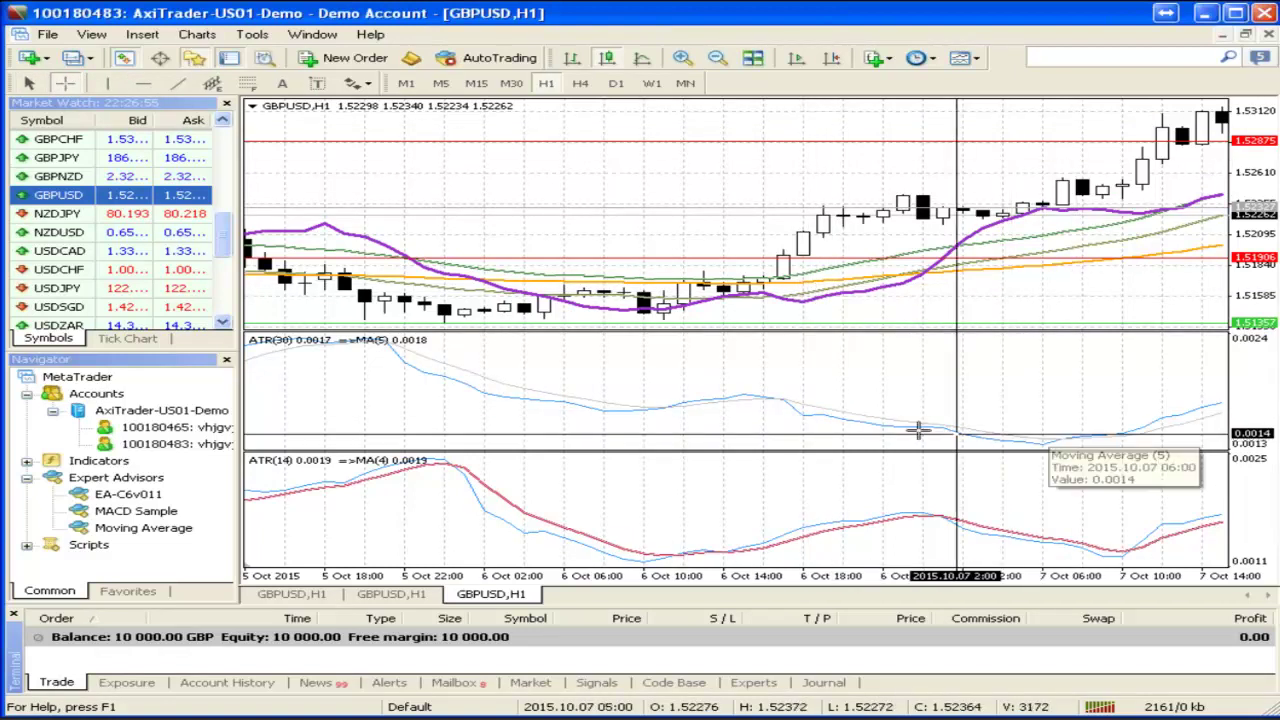
click(497, 189)
Examine the chart back to 21 September 2015 and inspect the 22 September 16:00 candle with the crosshair
scroll(825, 250, up, 10)
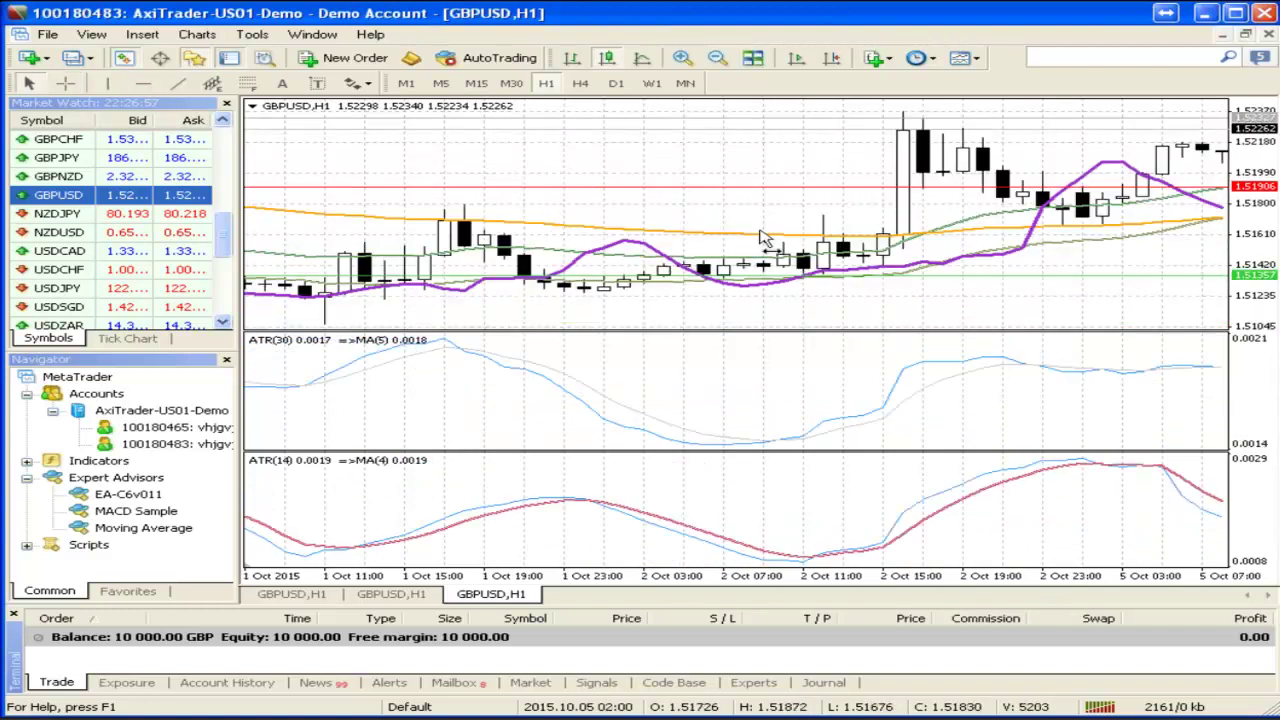
scroll(825, 250, up, 10)
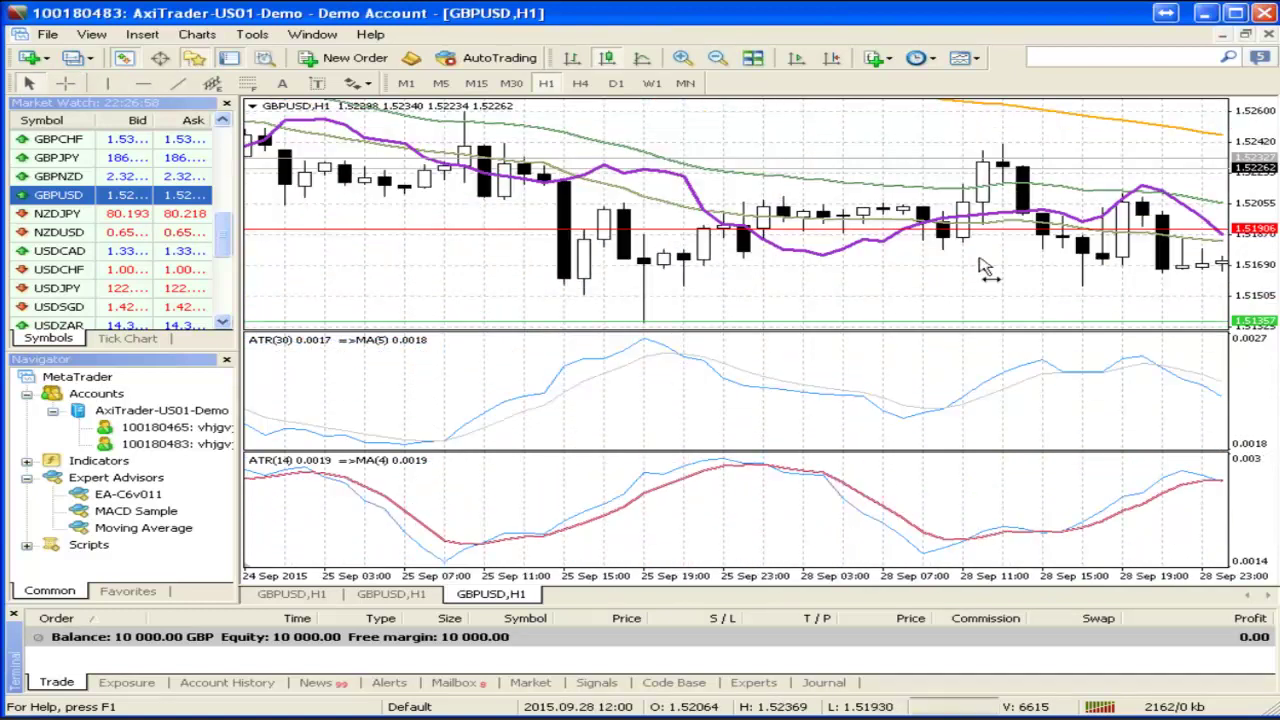
scroll(660, 260, up, 15)
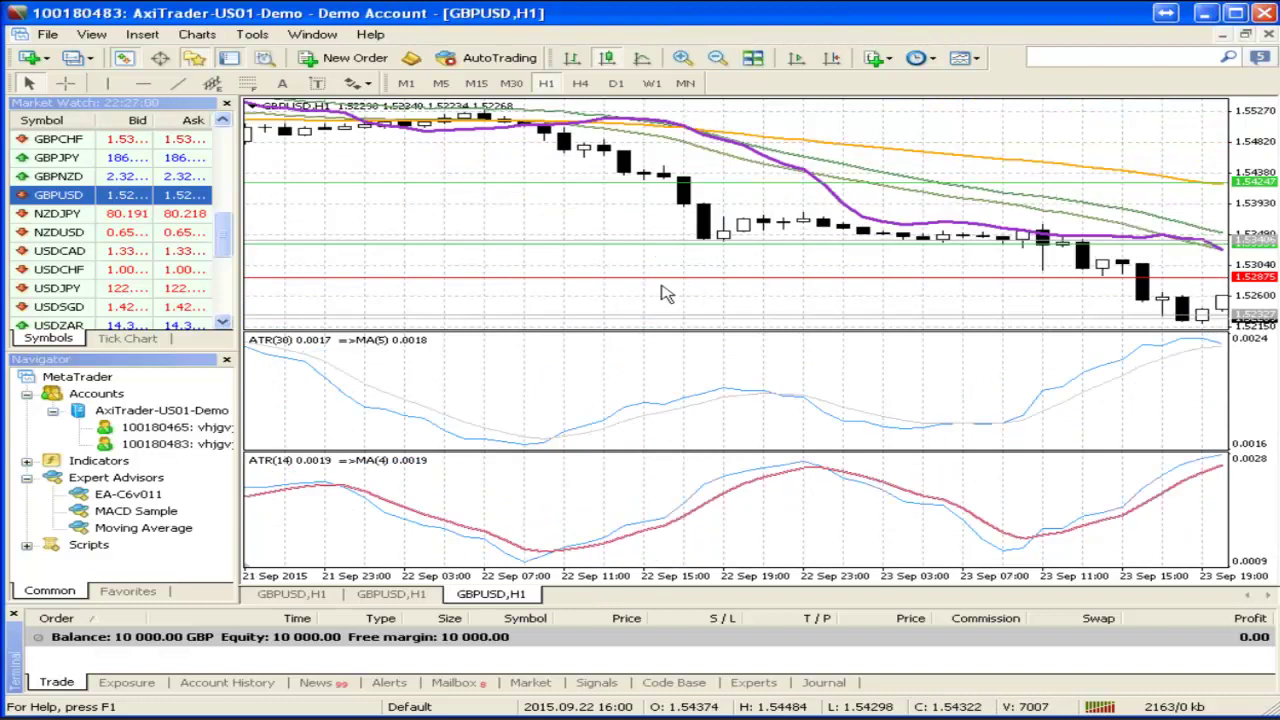
click(63, 83)
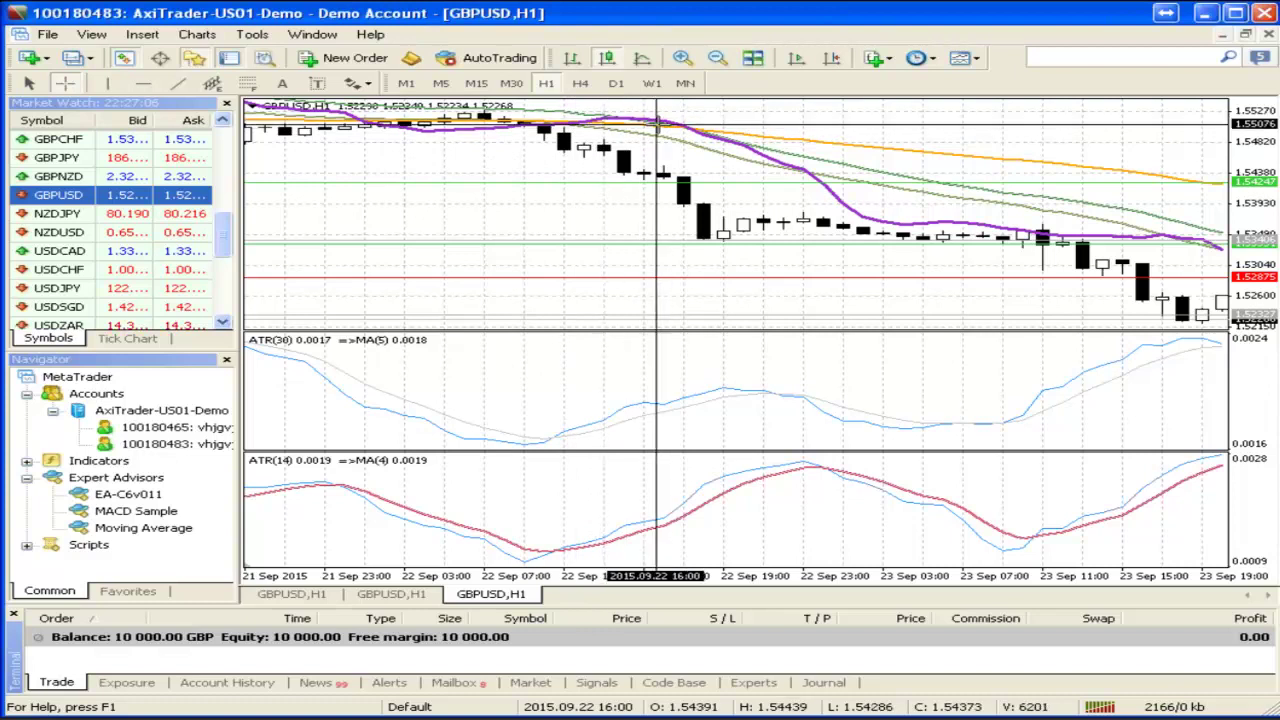
drag(704, 128, 838, 280)
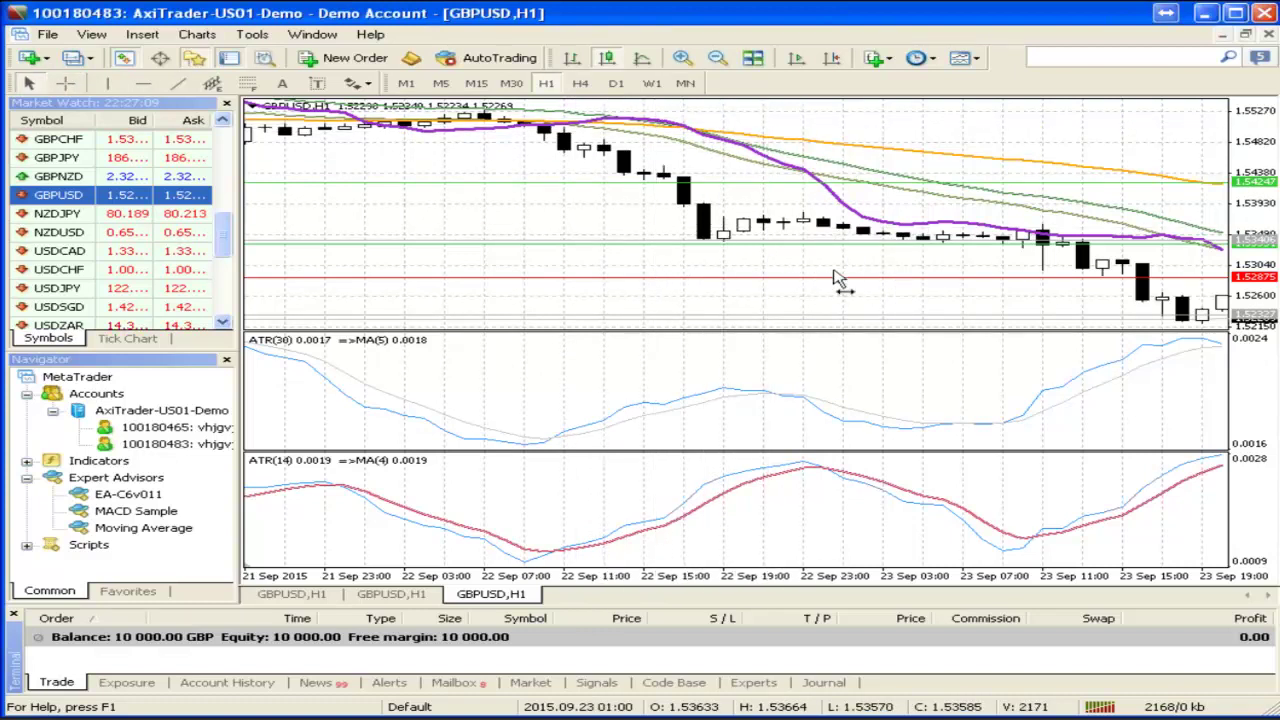
Examine the chart forward to 25 September 2015 and measure from the 24 September 20:00 candle up to the upper green channel line
scroll(832, 280, down, 2)
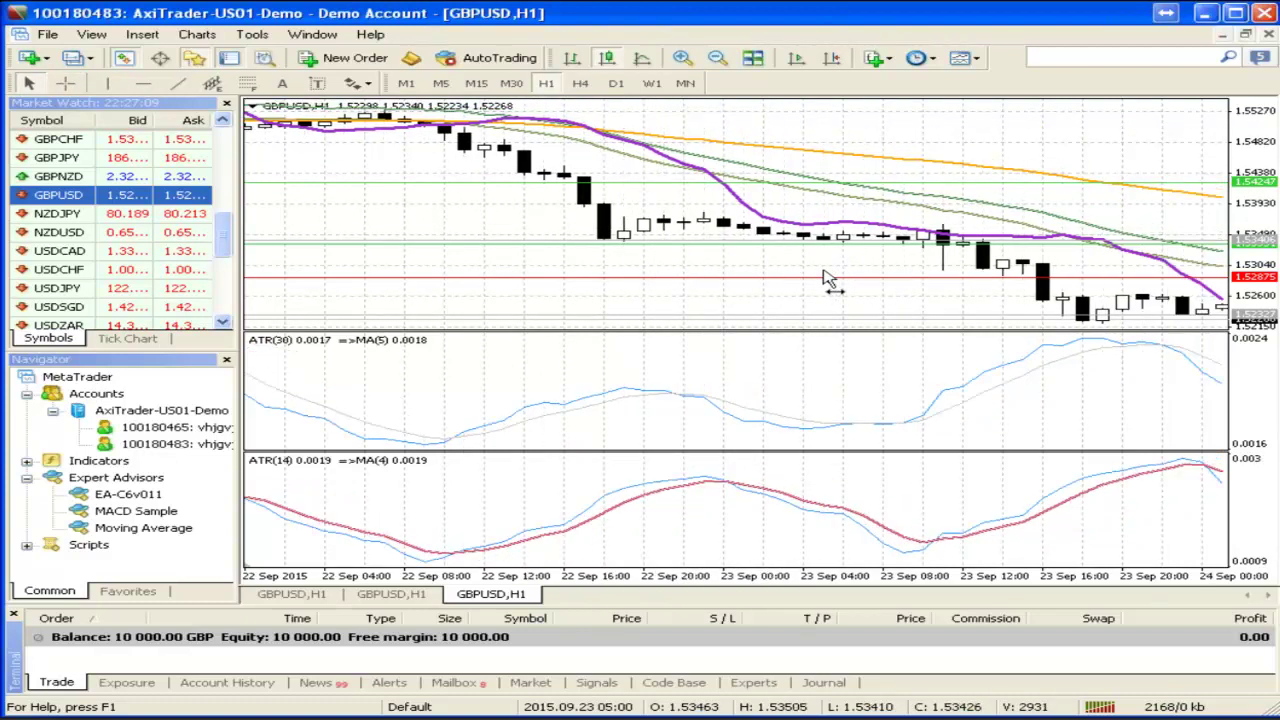
scroll(826, 280, down, 15)
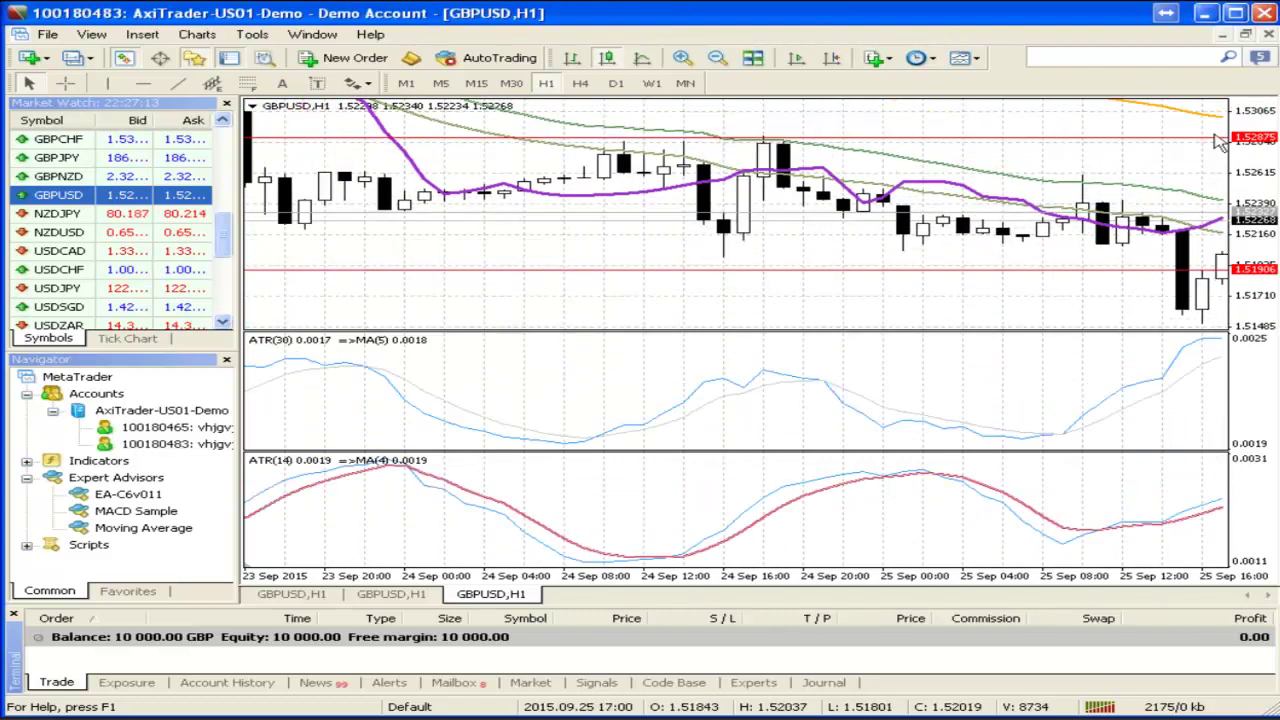
drag(1240, 140, 1240, 172)
mouse_move(797, 205)
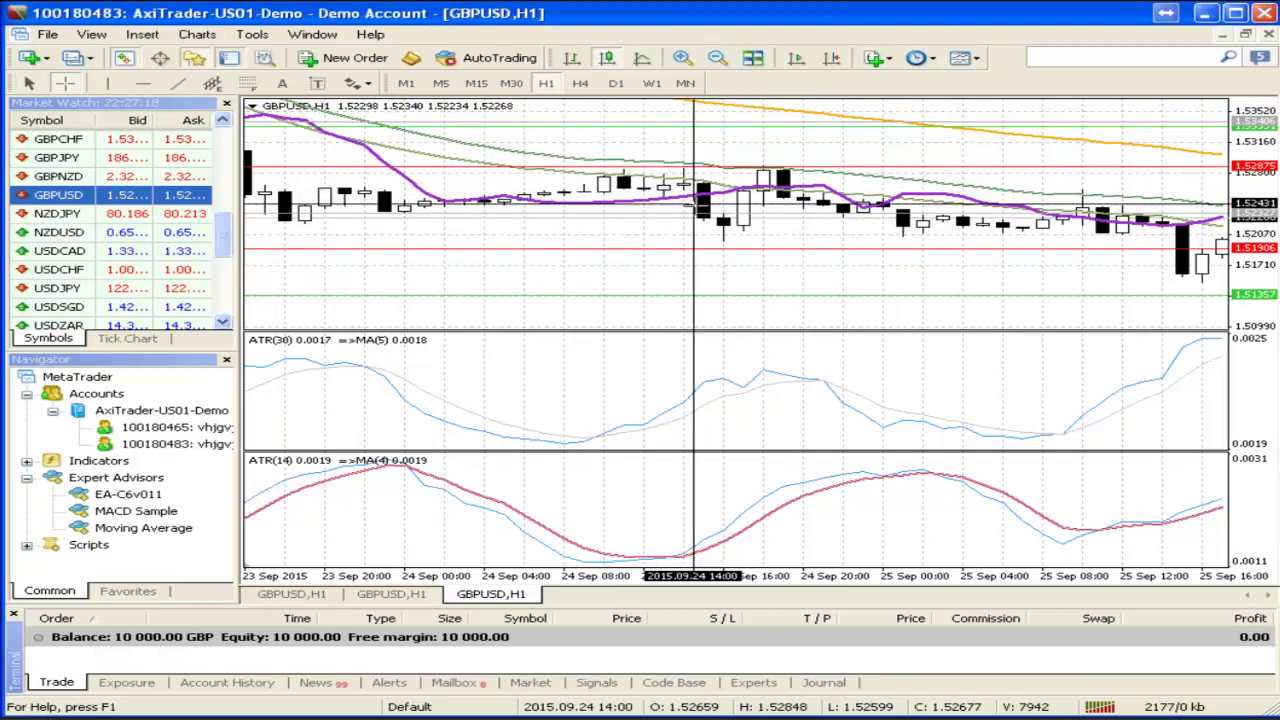
drag(803, 203, 803, 171)
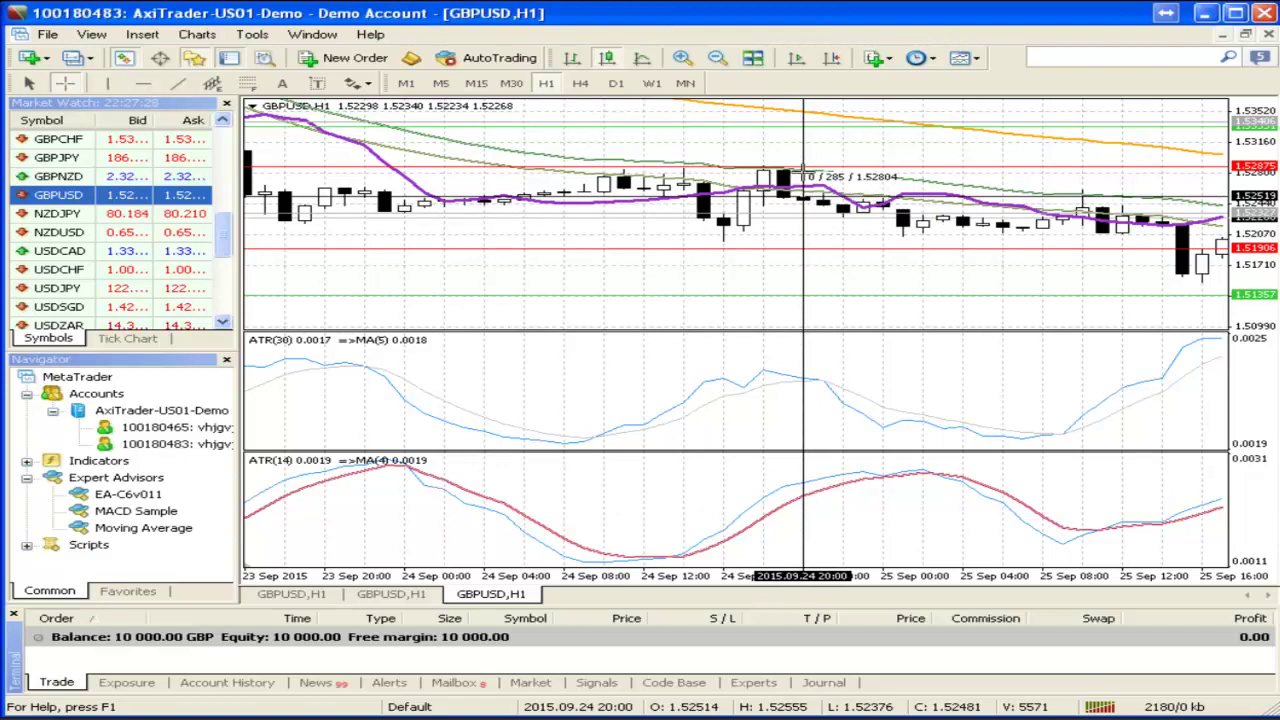
drag(803, 171, 803, 171)
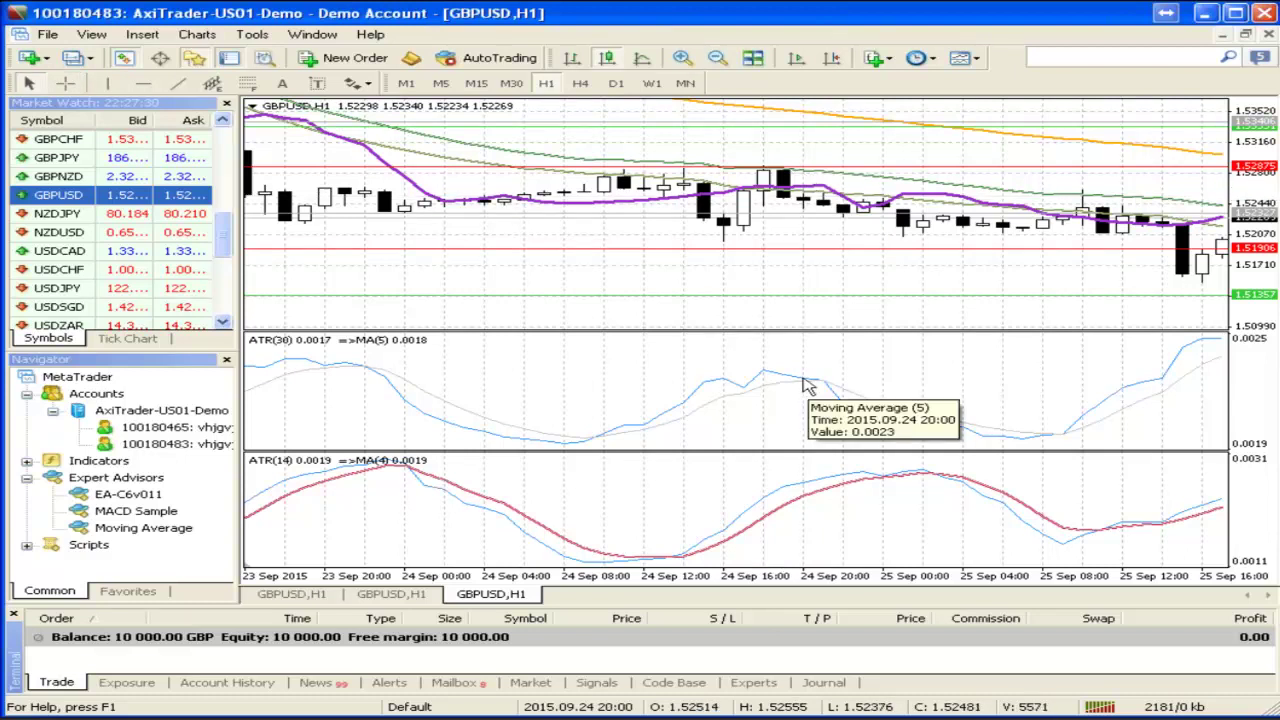
Inspect the ATR(30) line and its moving average at 24 September 2015 20:00, and the matching price candle, with the crosshair
click(64, 83)
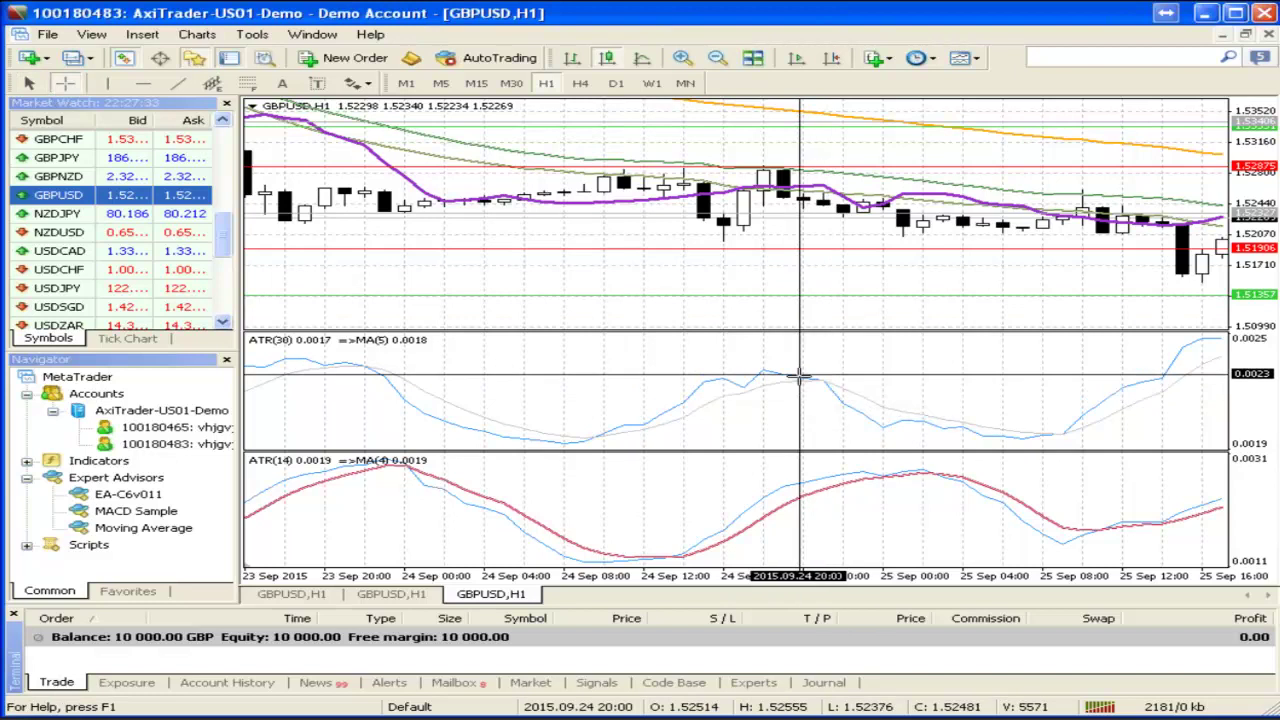
drag(800, 376, 815, 388)
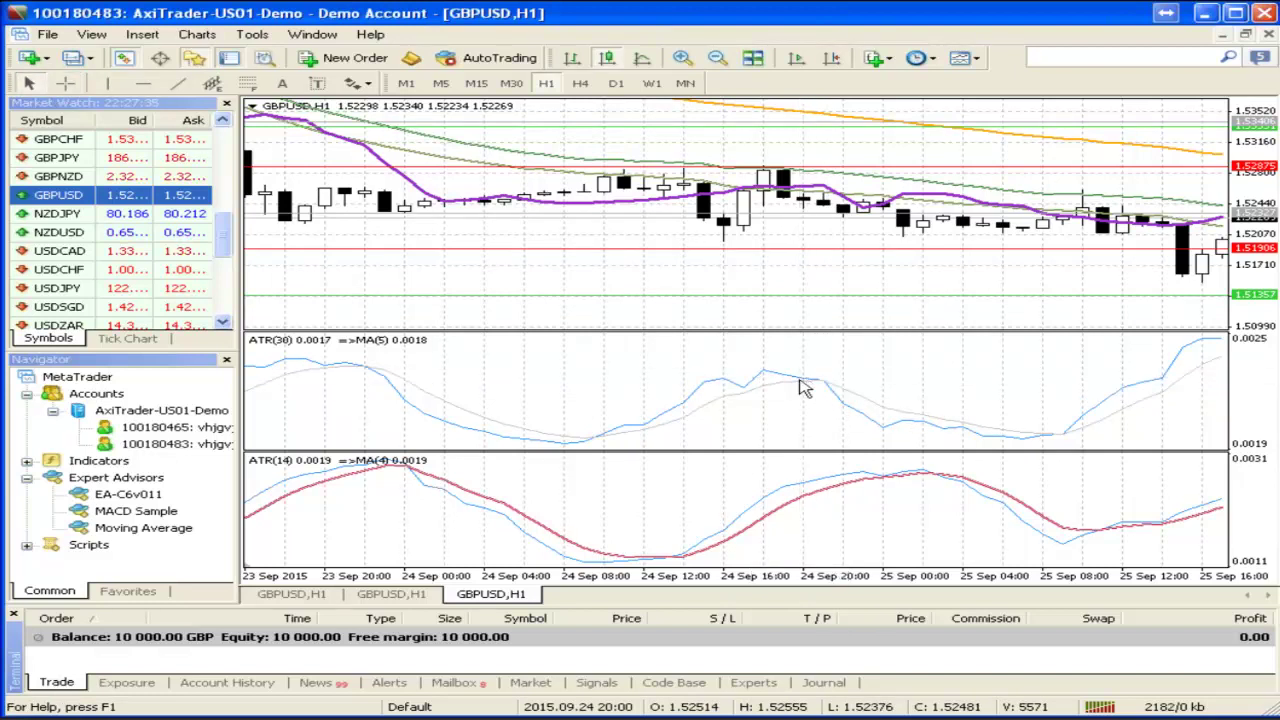
click(65, 83)
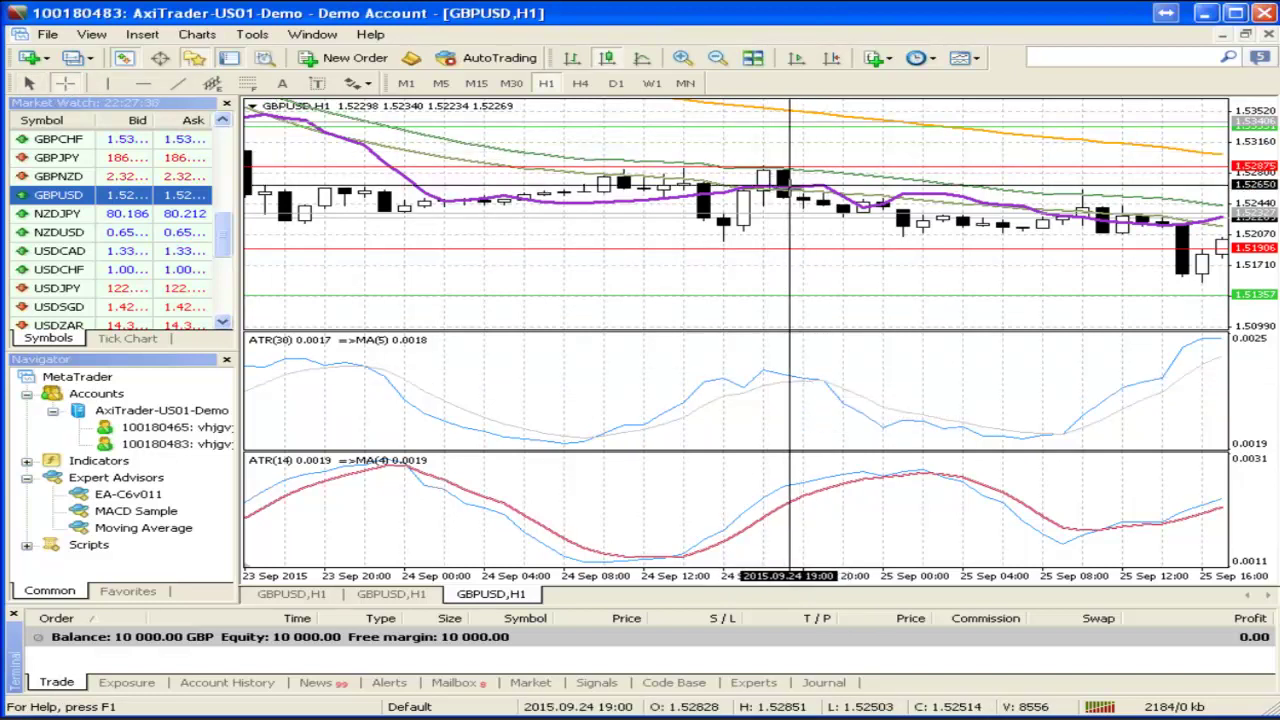
mouse_move(802, 197)
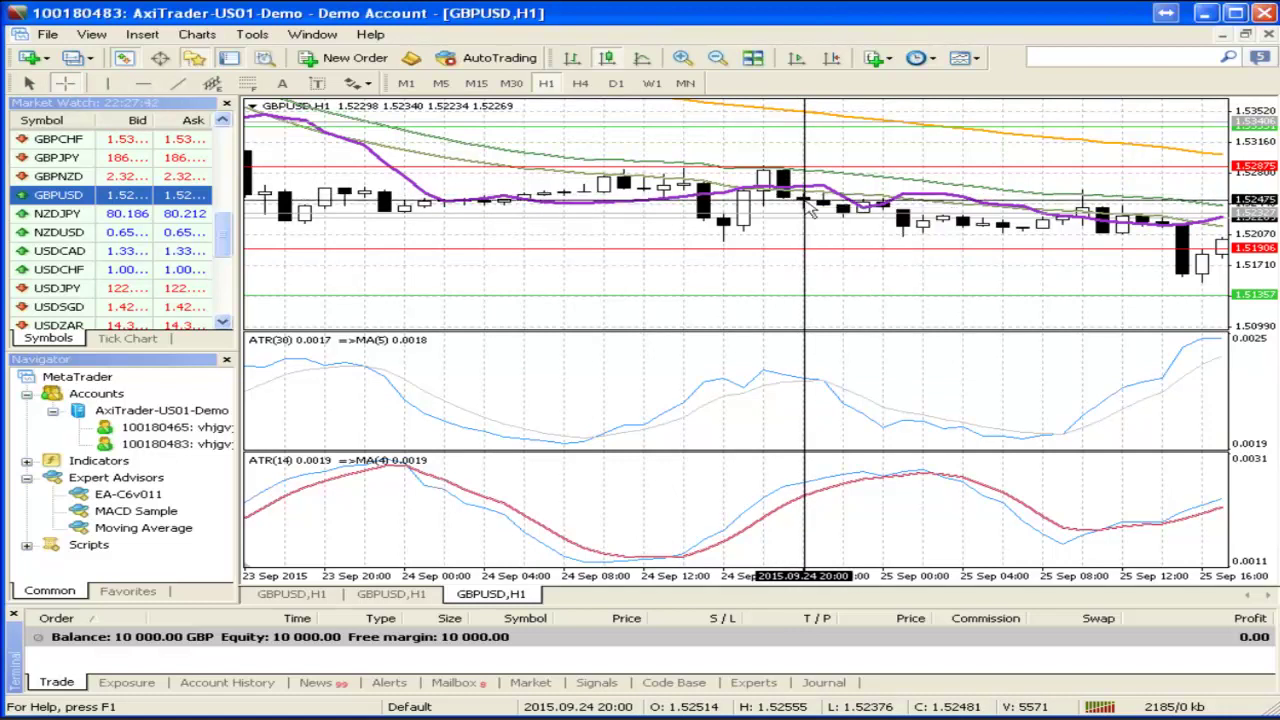
click(812, 211)
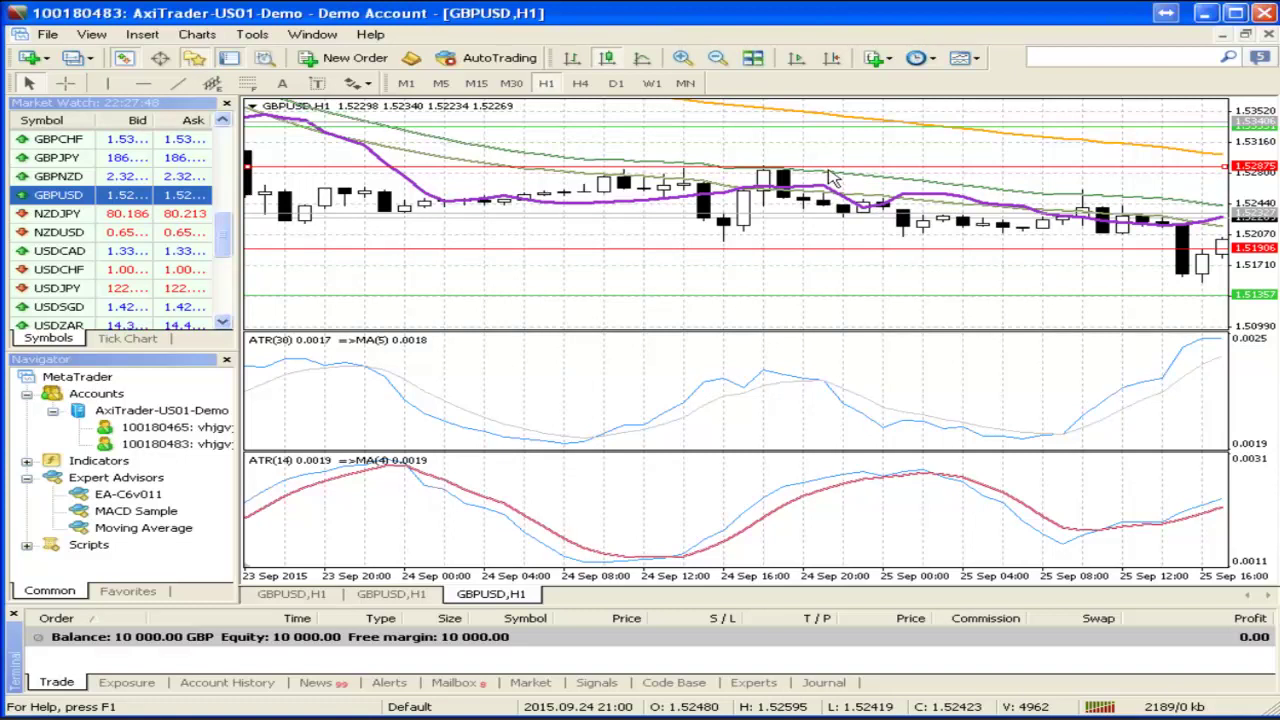
Lower the upper red horizontal line to 1.52829 and mark 24 September 2015 20:00 with a Crimson vertical line
click(107, 83)
click(804, 160)
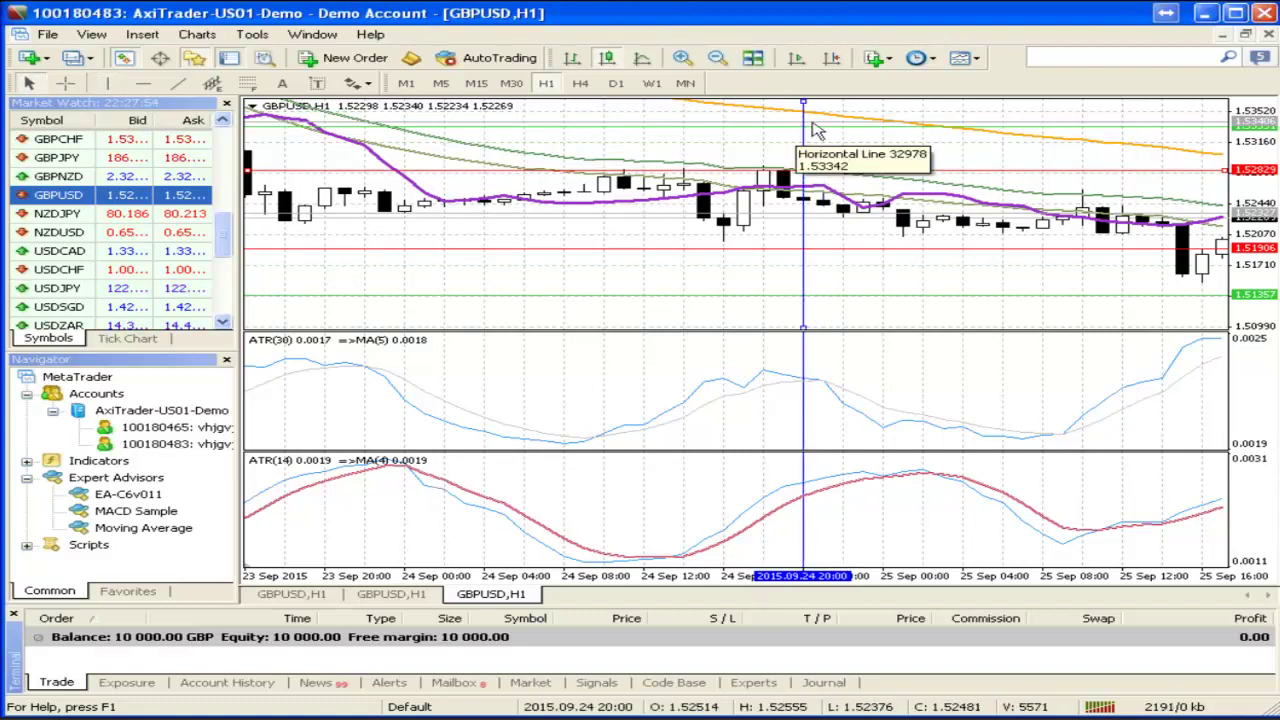
right_click(804, 124)
click(822, 135)
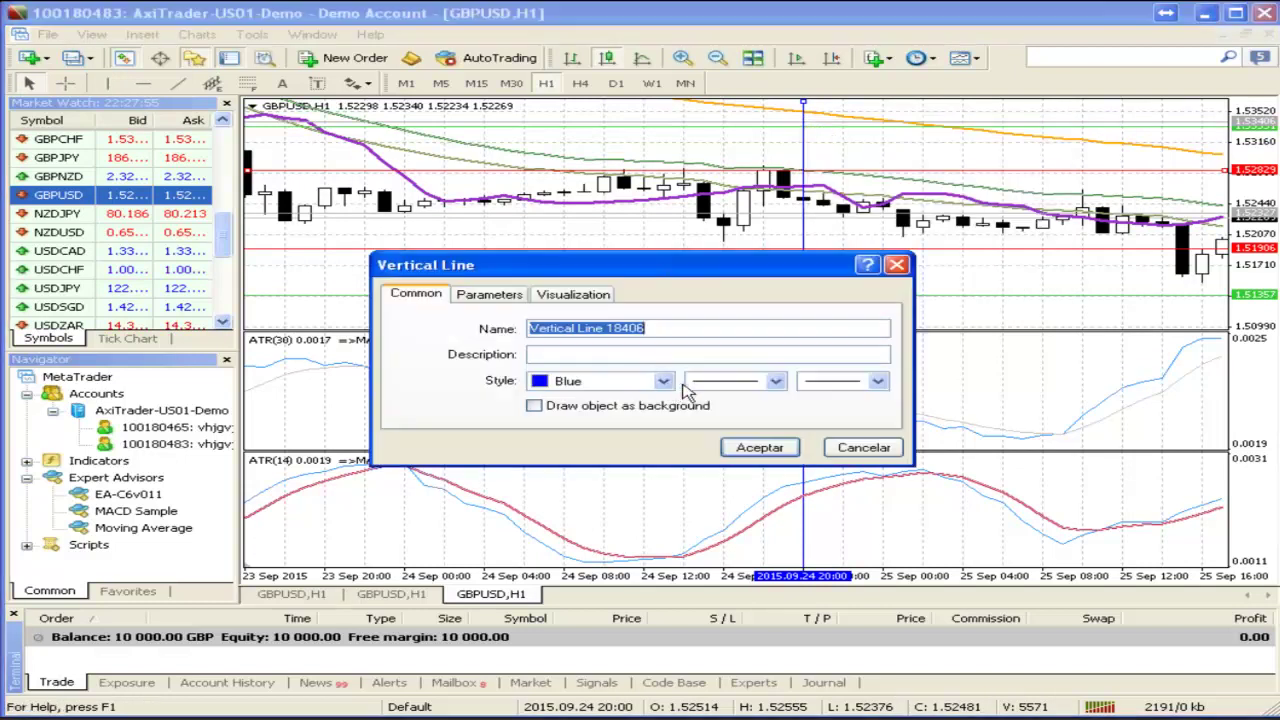
click(663, 381)
click(718, 463)
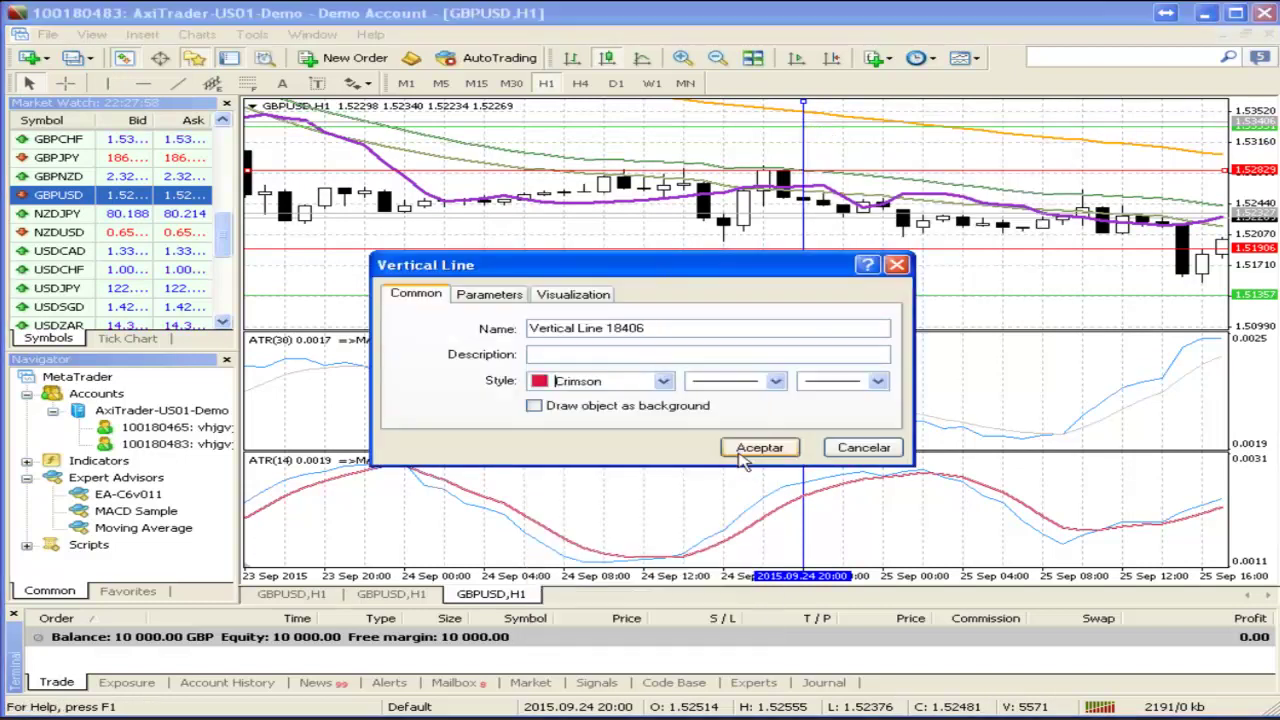
click(752, 447)
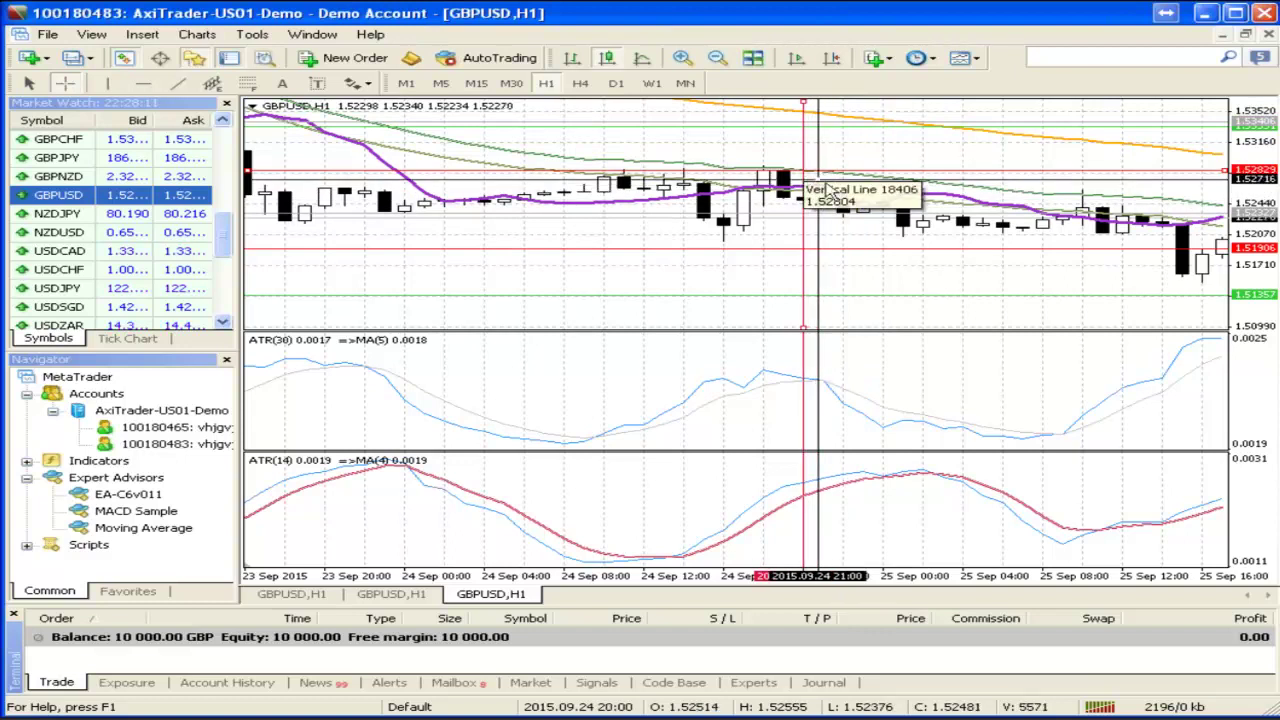
Add a horizontal line at 1.52523 beside the 24 September 2015 20:00 candle and recolour it grey
mouse_move(881, 201)
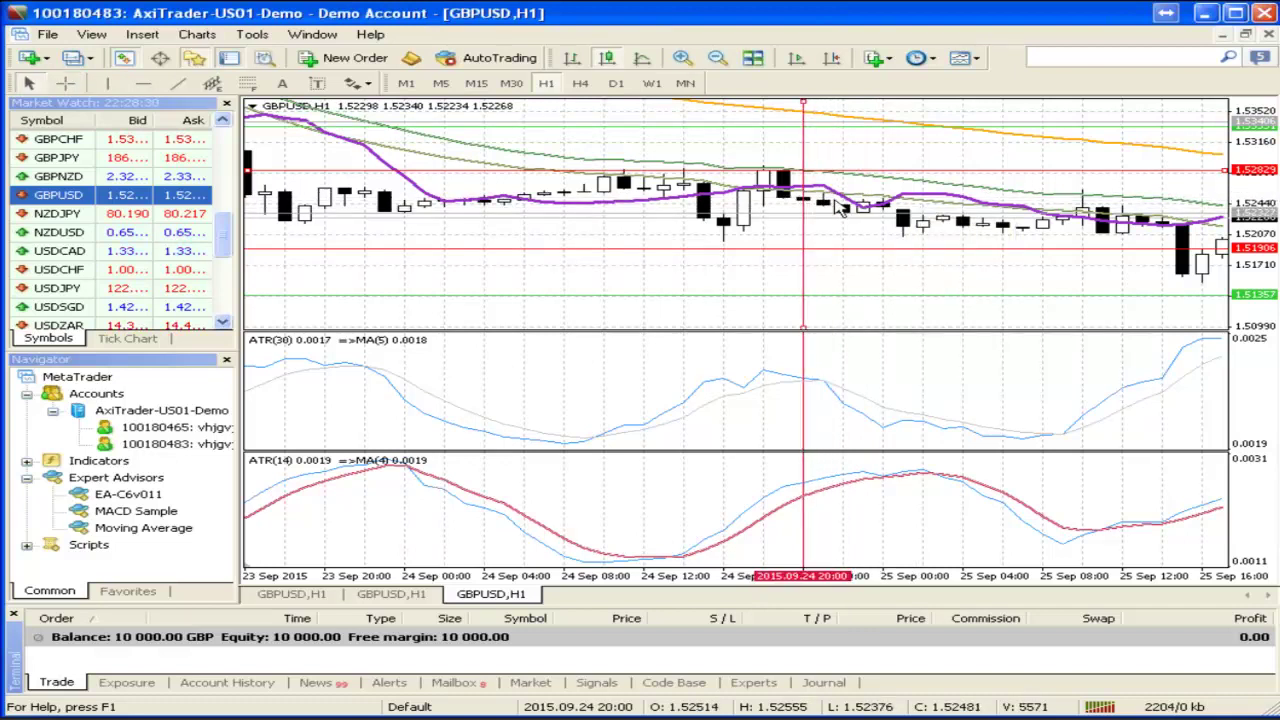
click(143, 83)
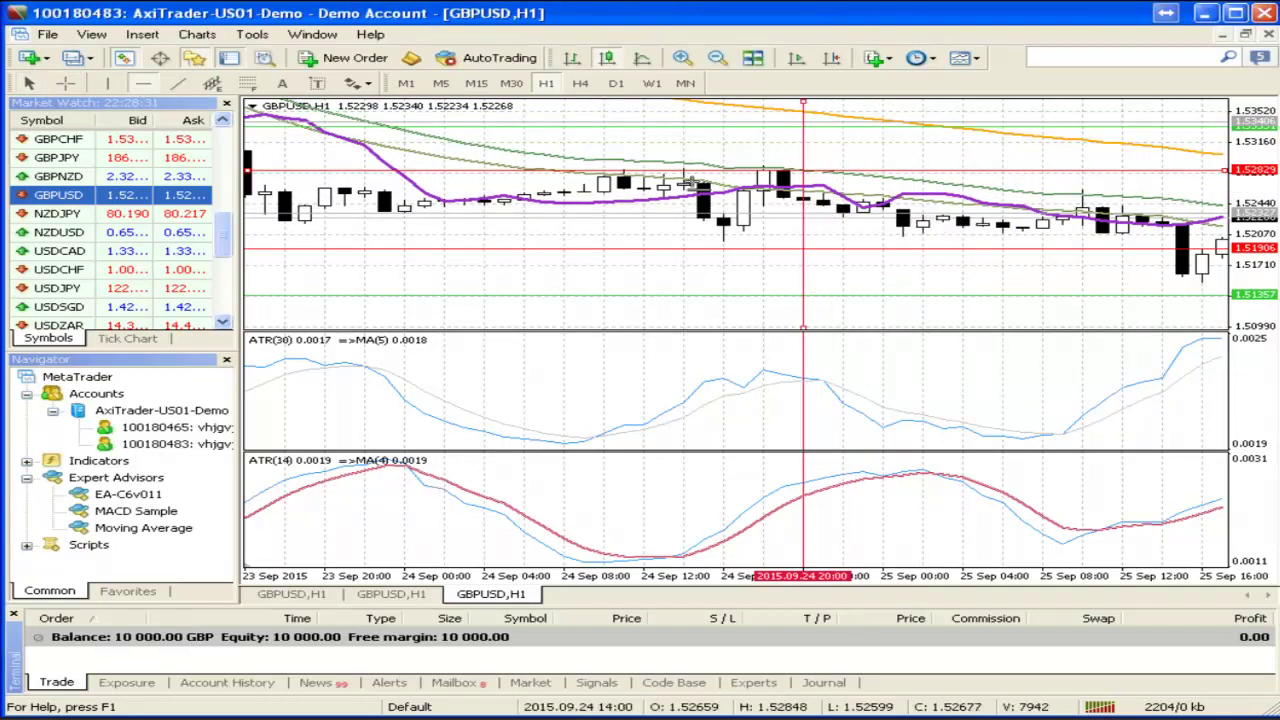
click(745, 197)
drag(745, 197, 750, 195)
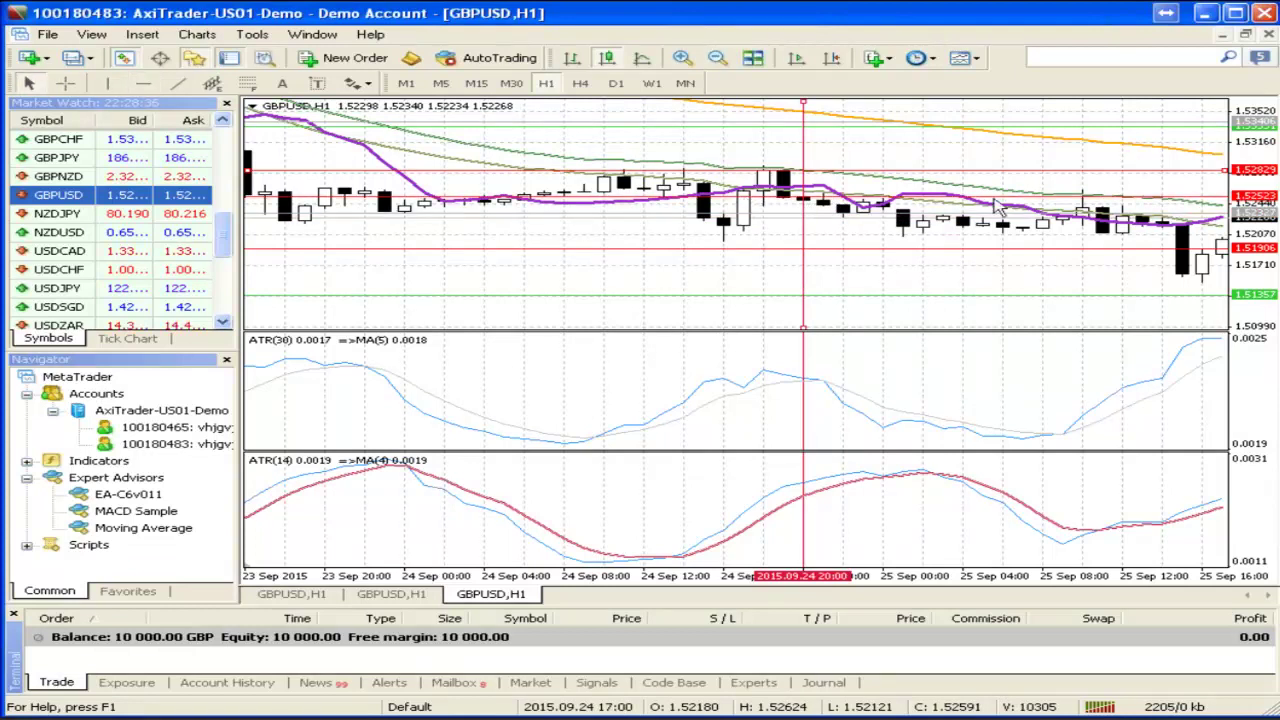
double_click(1112, 203)
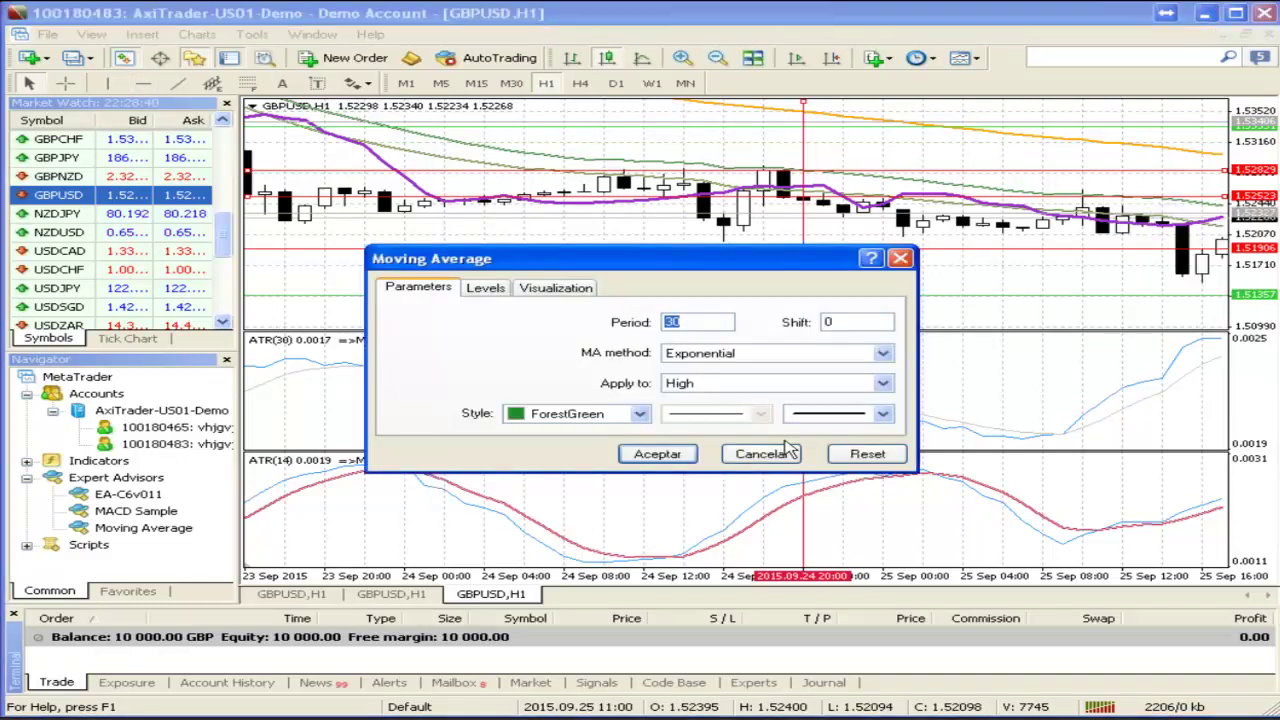
click(758, 455)
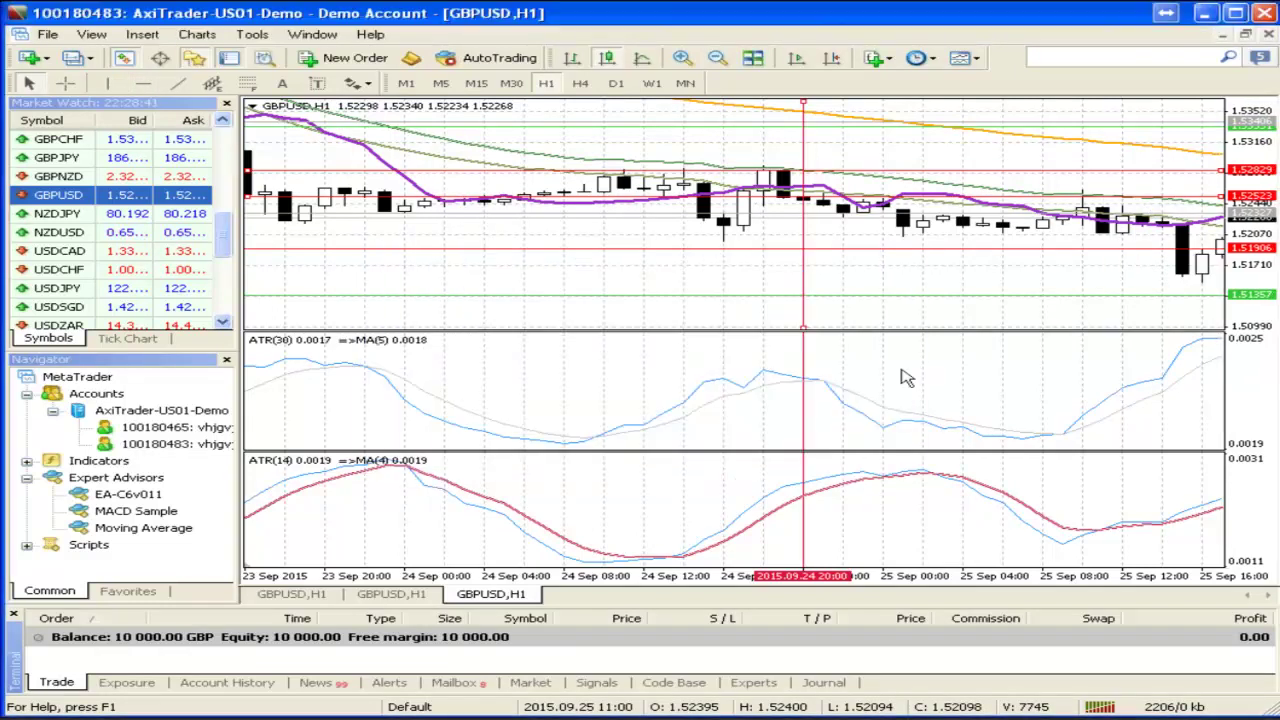
right_click(1190, 197)
click(1230, 207)
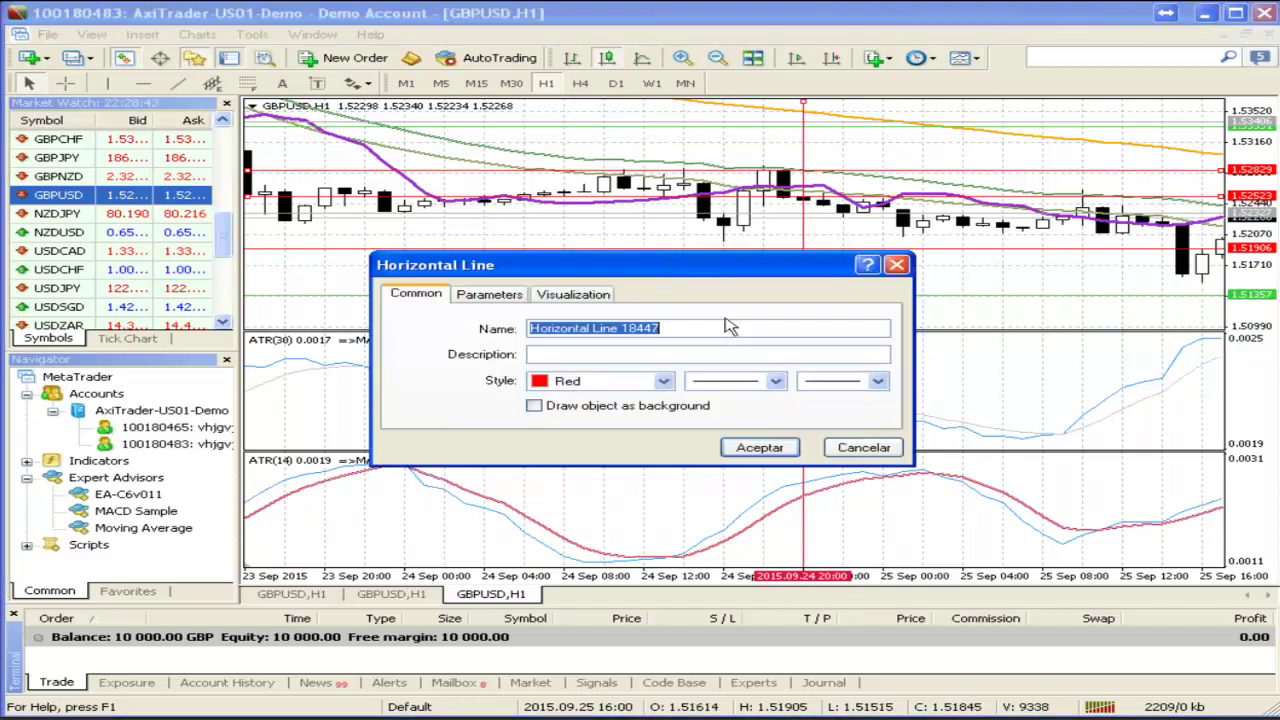
click(663, 383)
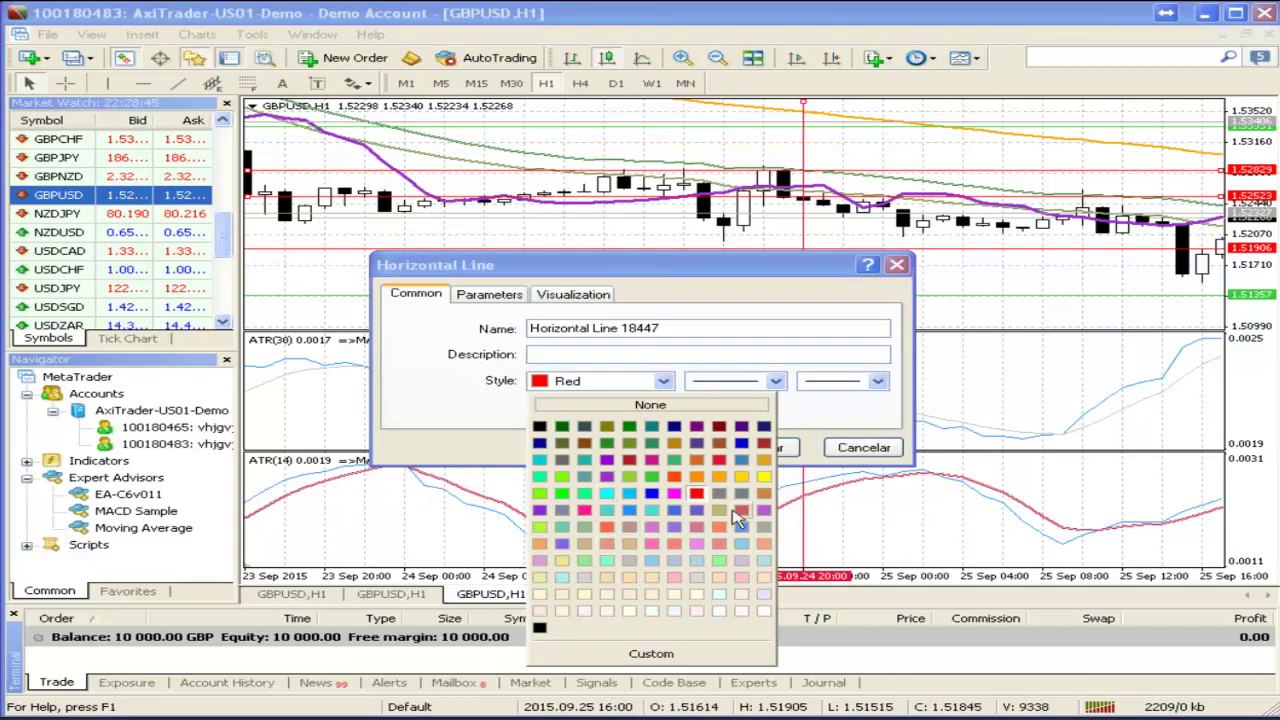
click(747, 495)
click(746, 449)
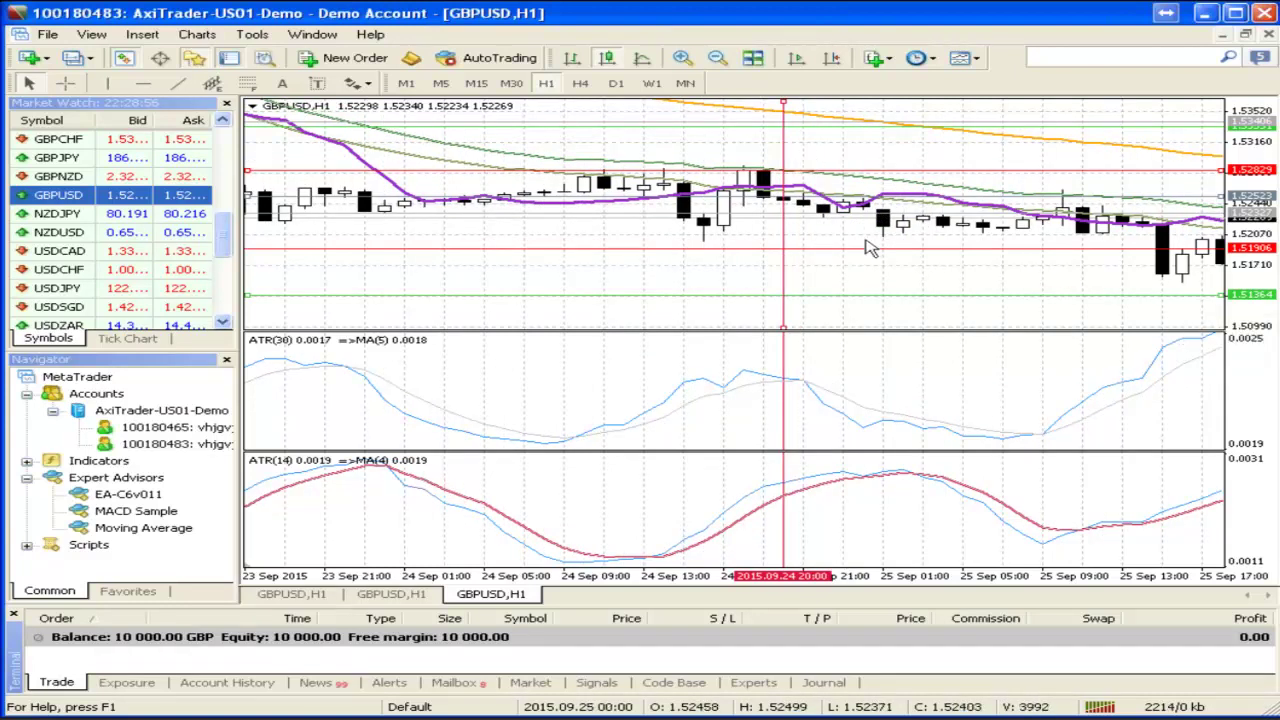
Inspect the candles from 24 September 2015 20:00 onward with the crosshair and measure from the purple line at 23:00 back to the 20:00 candle
click(63, 84)
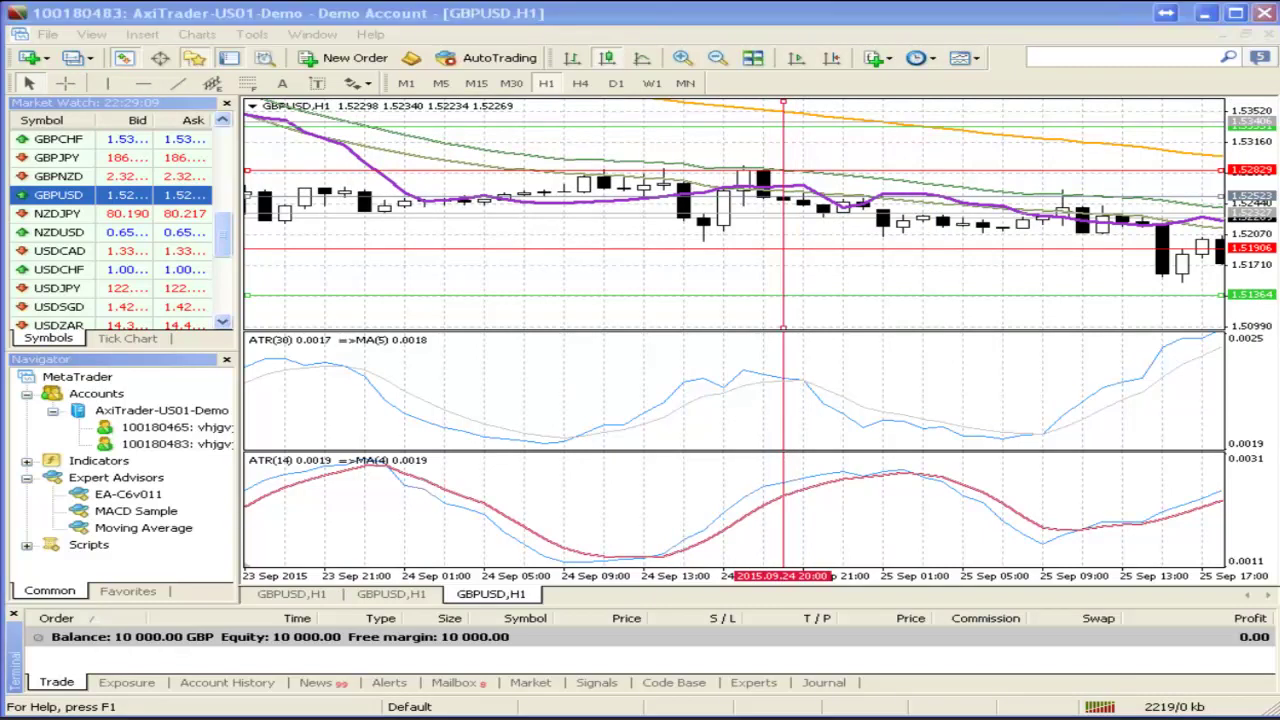
mouse_move(336, 102)
mouse_down()
mouse_move(308, 112)
mouse_move(338, 104)
mouse_up()
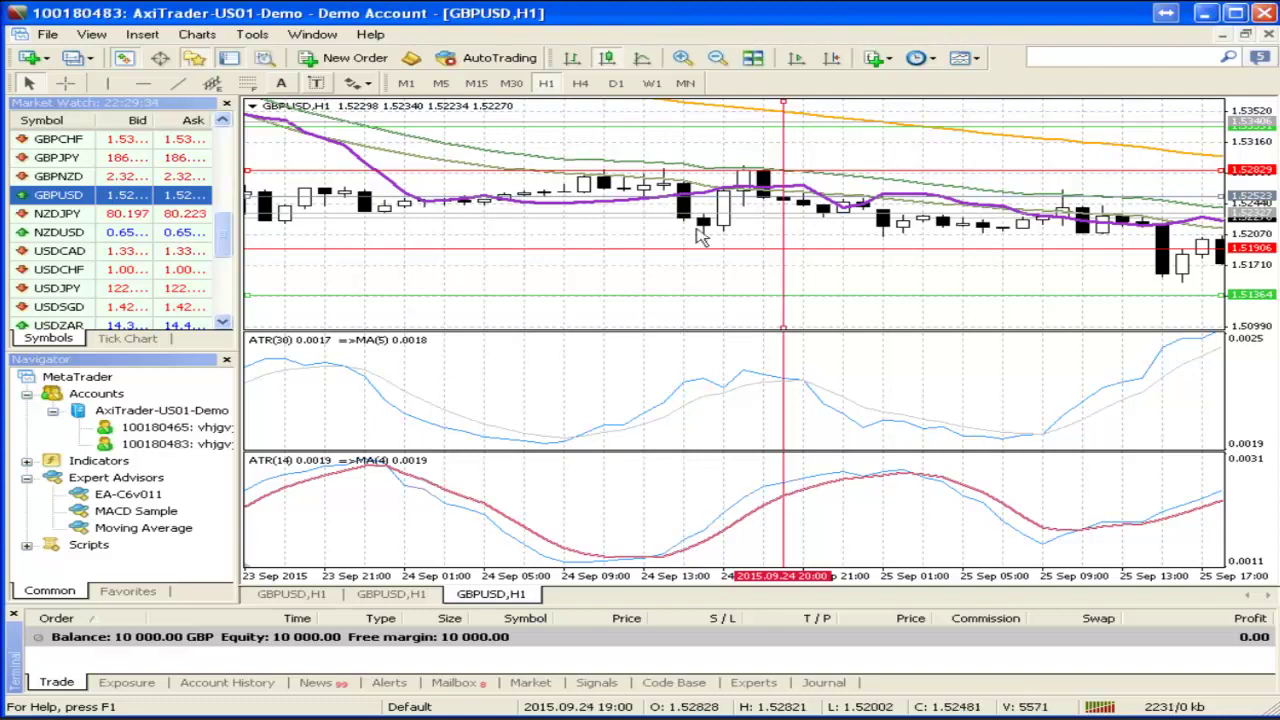
click(64, 83)
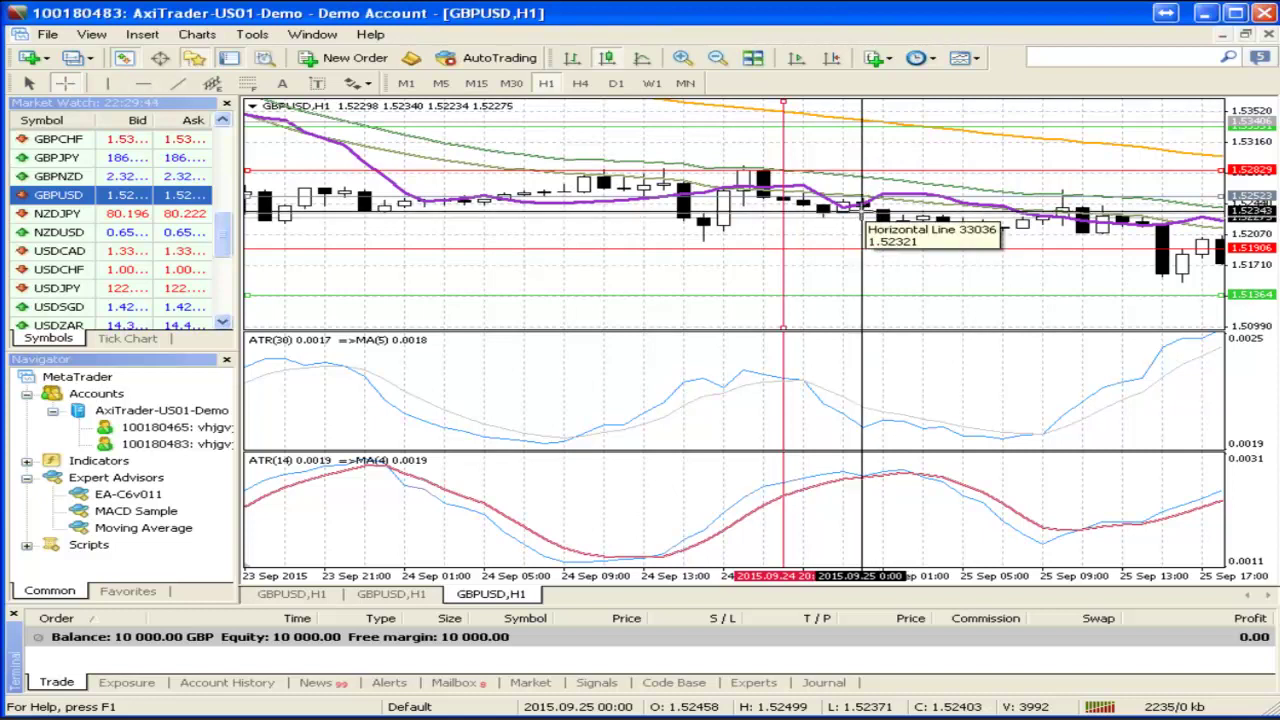
mouse_move(776, 178)
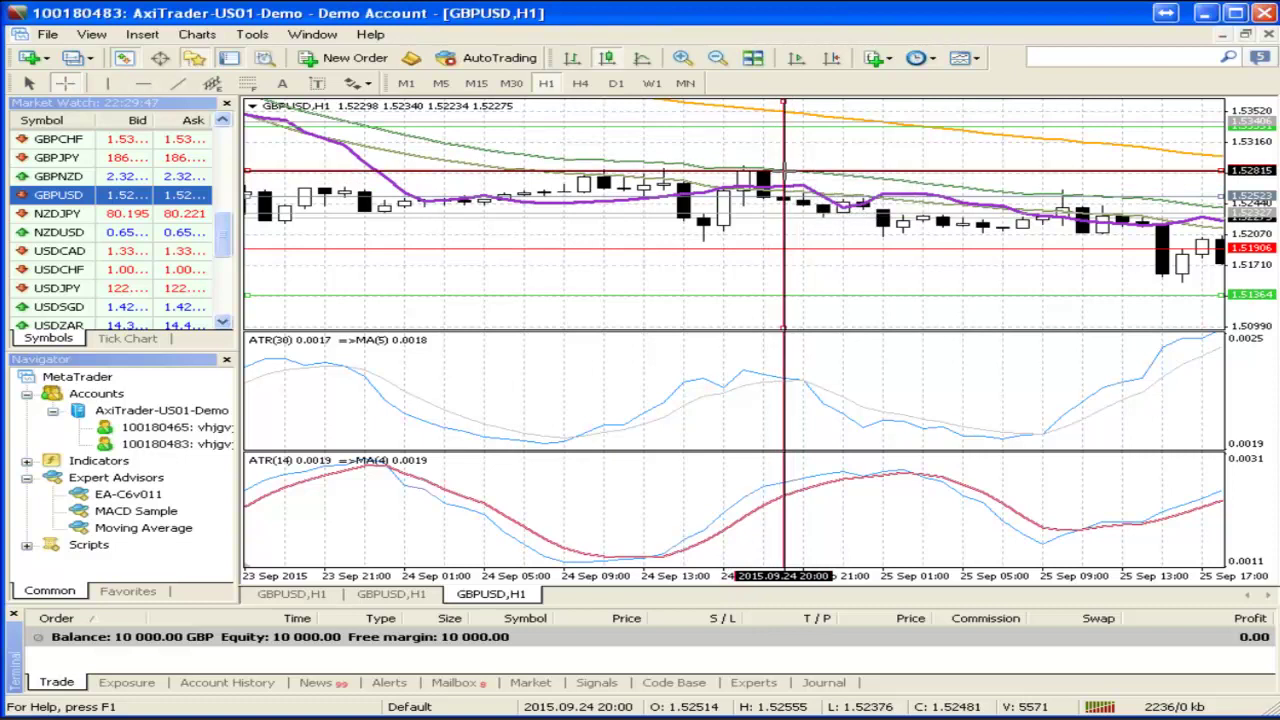
mouse_move(605, 168)
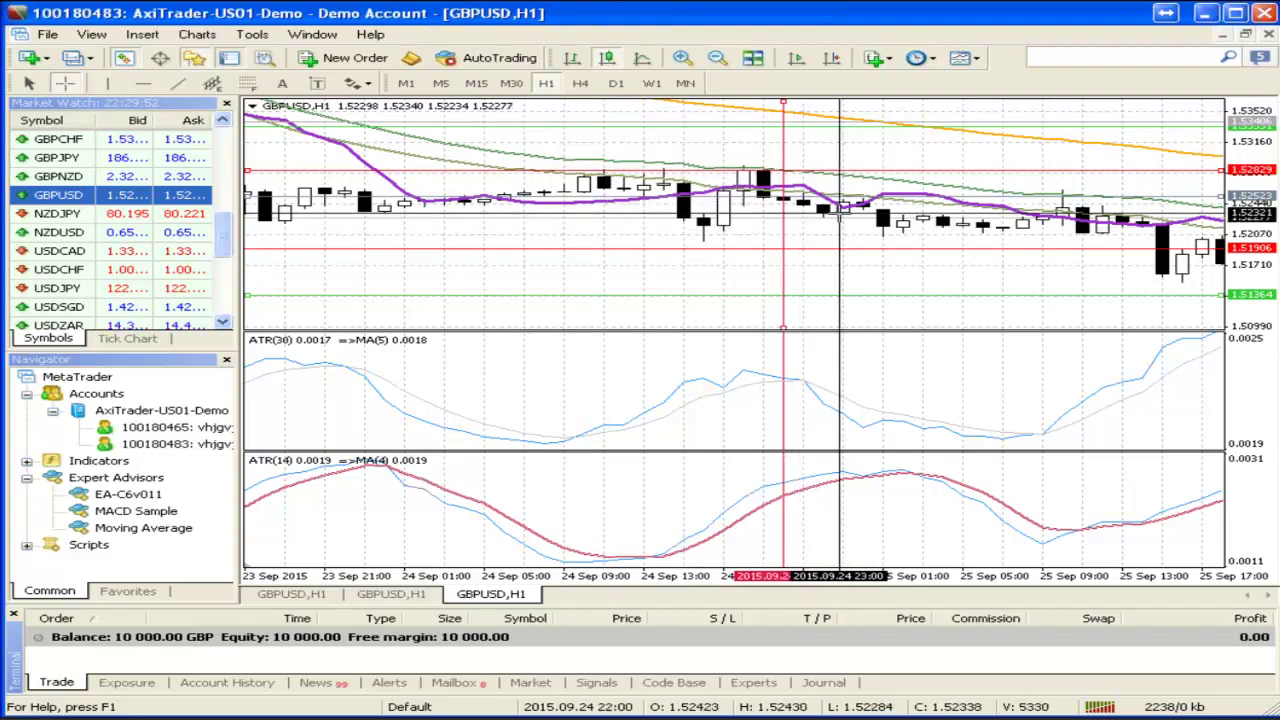
mouse_move(817, 197)
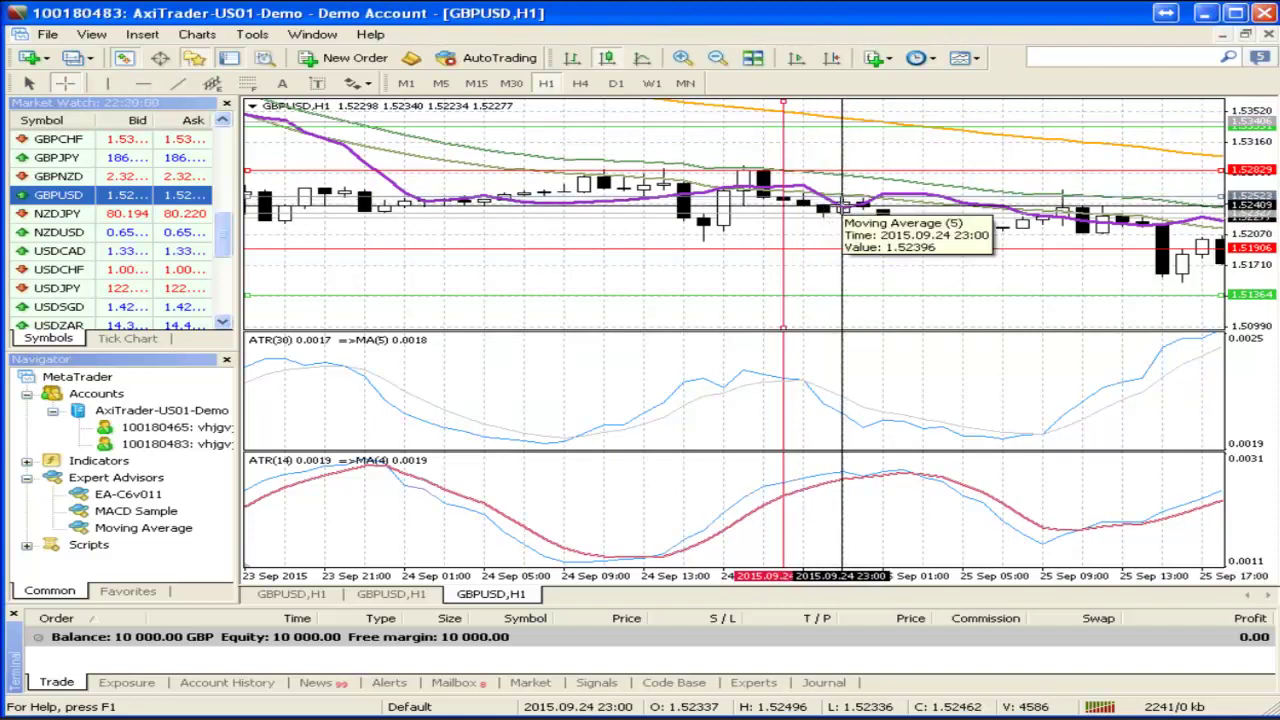
drag(842, 208, 783, 194)
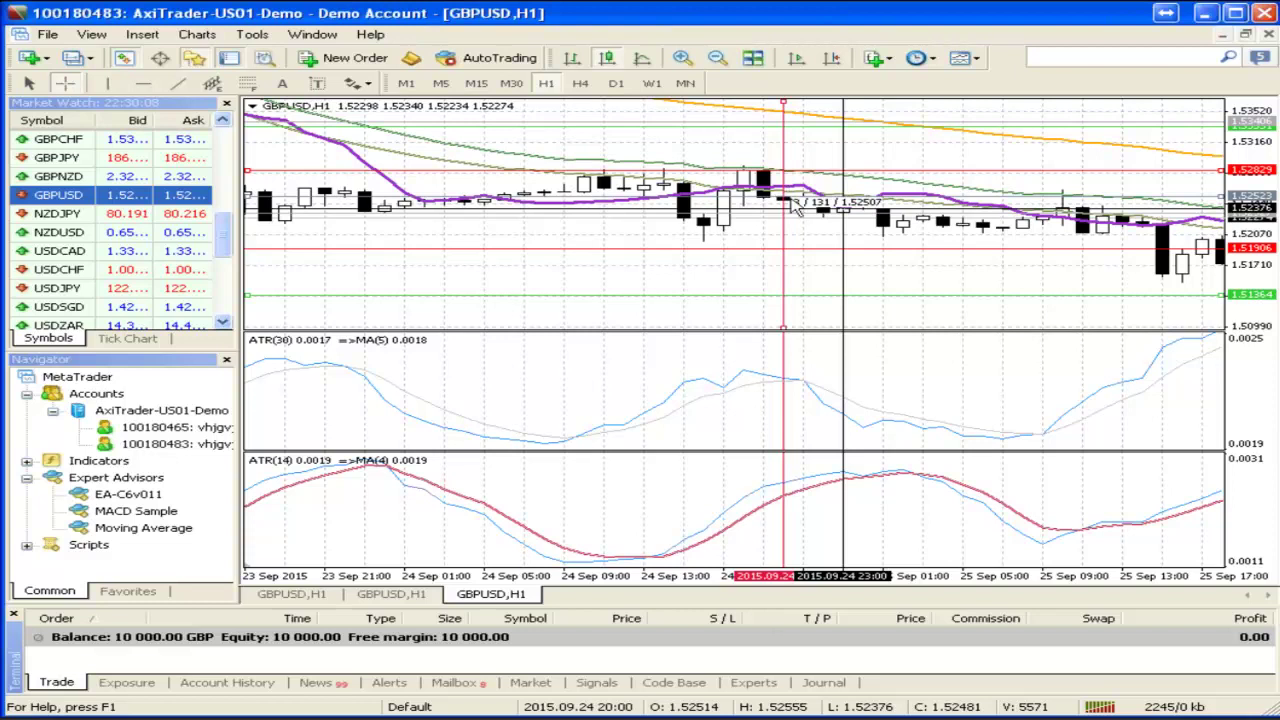
Consult the trailing stop slide, return to the GBPUSD chart and examine the purple line against the candles from 22 to 29 September 2015
click(1208, 17)
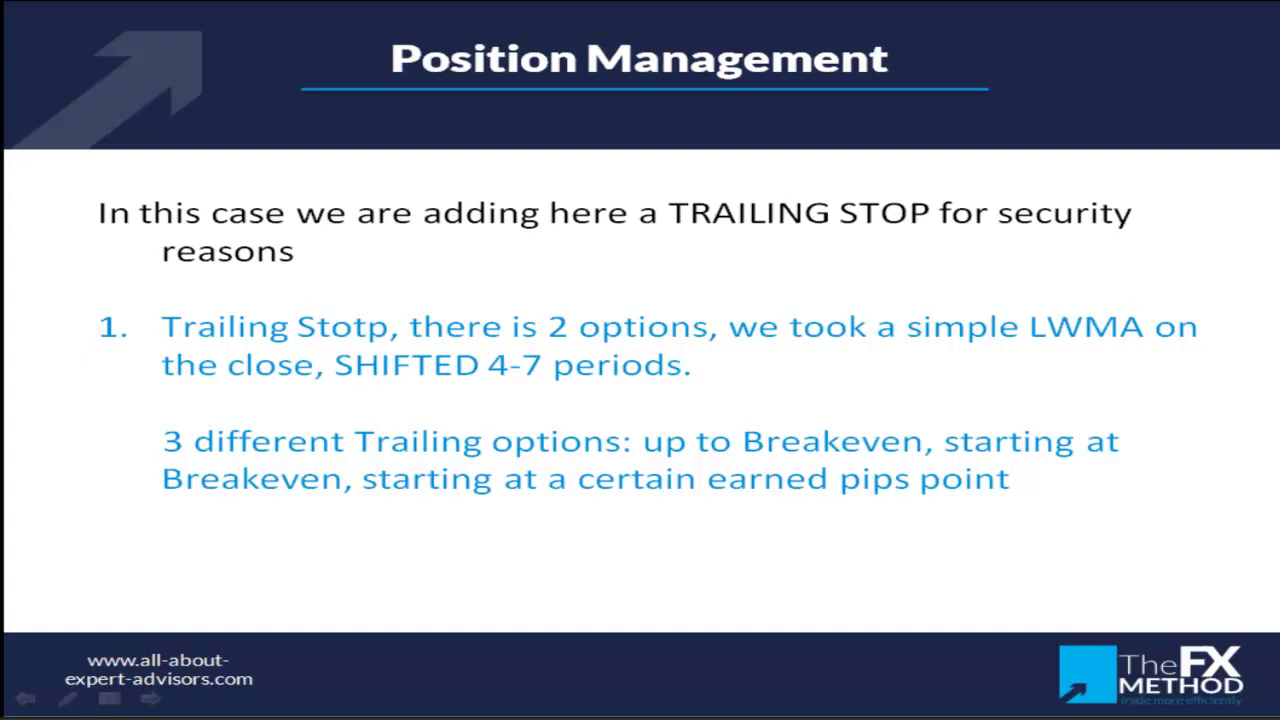
key(alt+Tab)
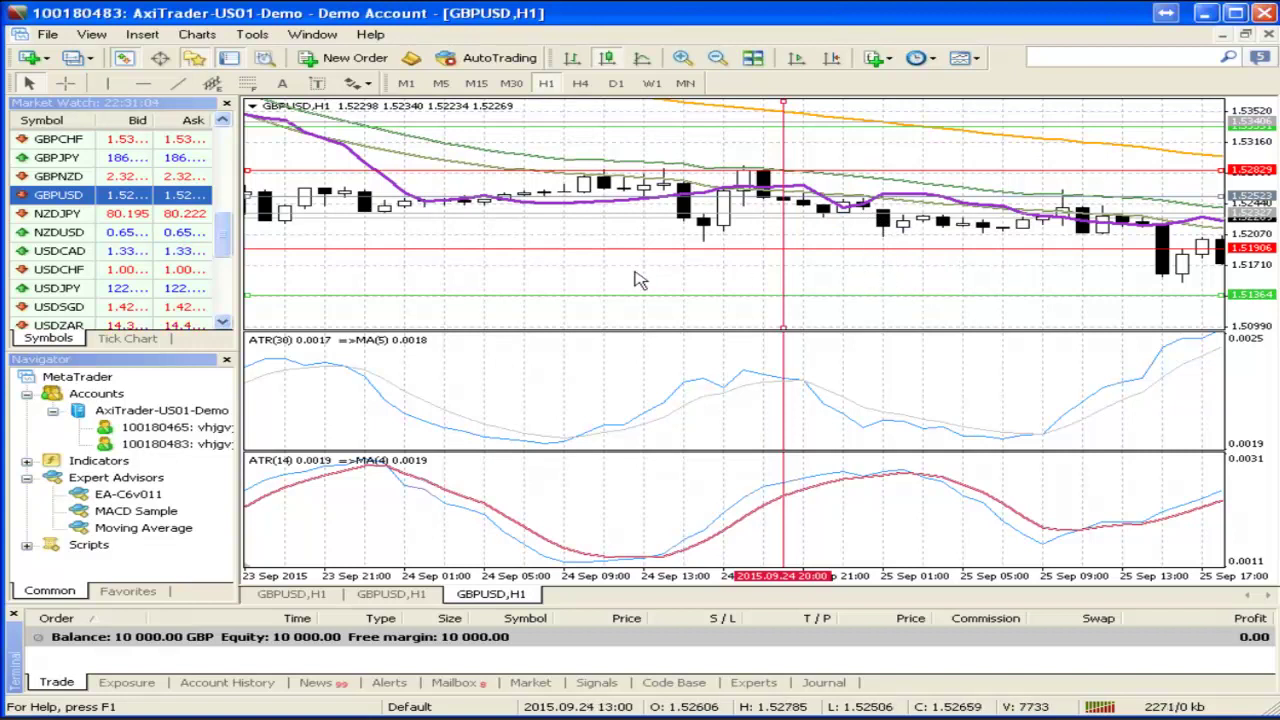
scroll(467, 313, down, 1)
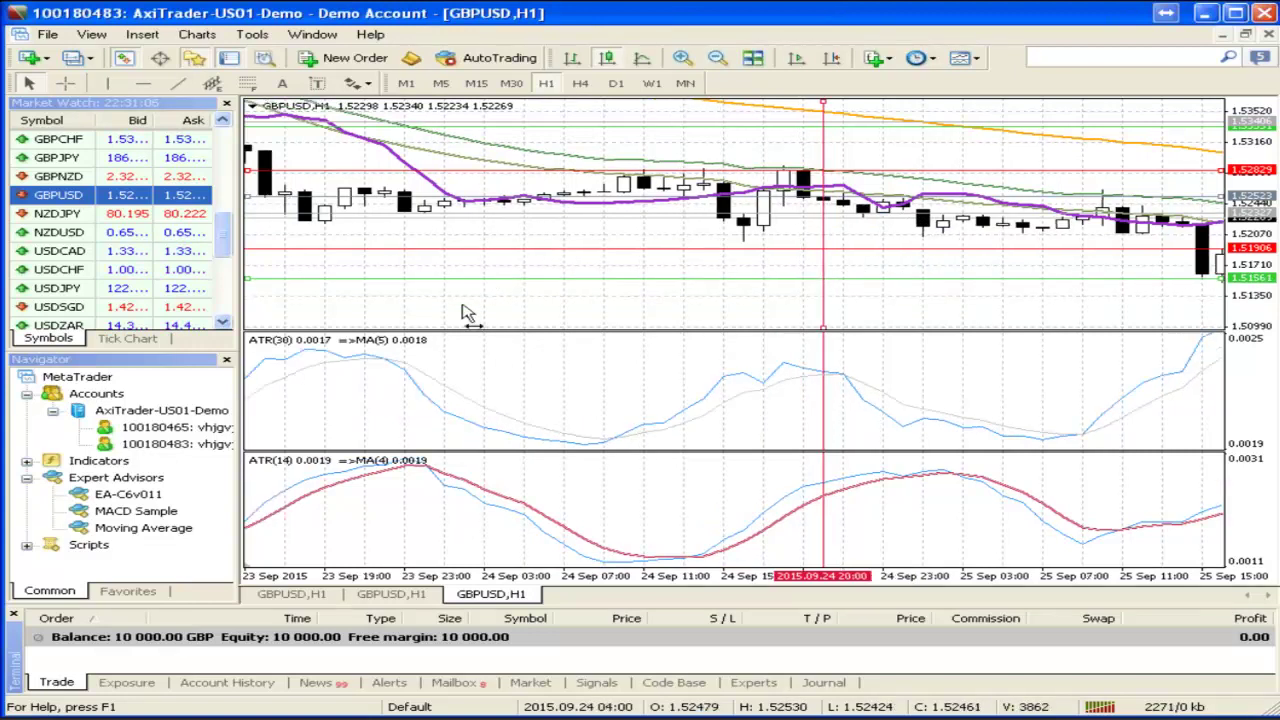
scroll(503, 313, down, 9)
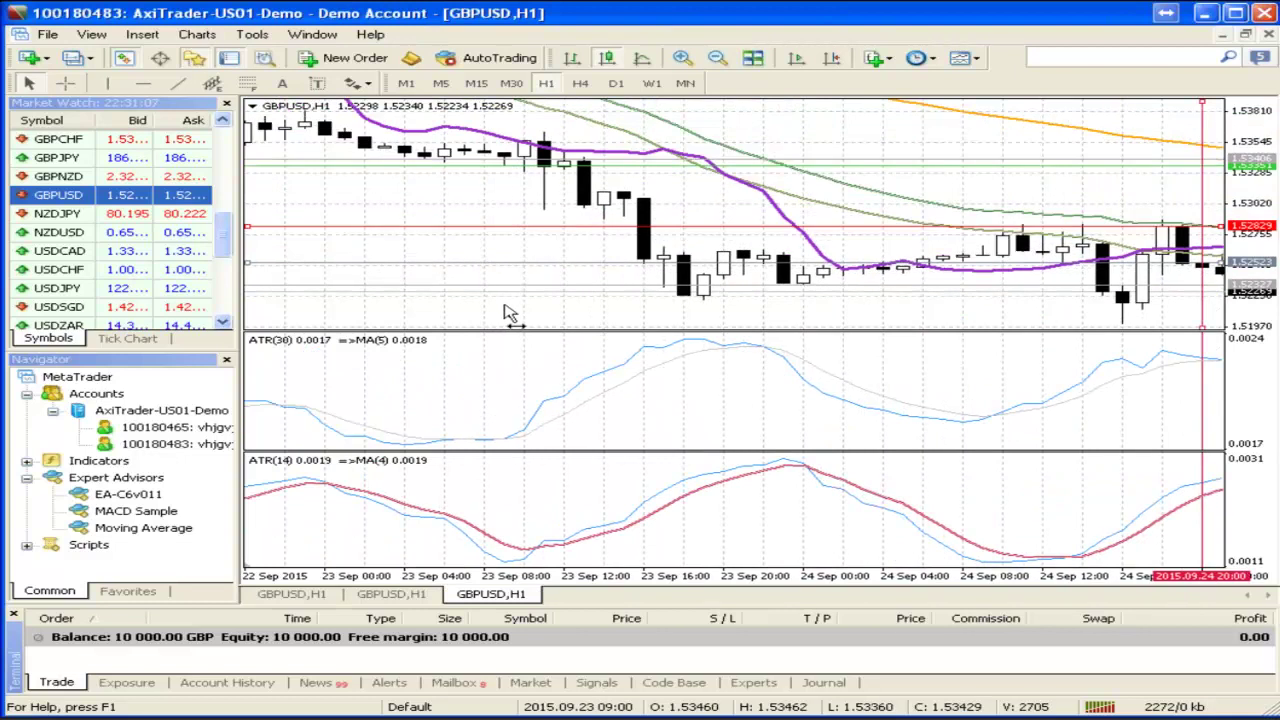
scroll(503, 313, up, 2)
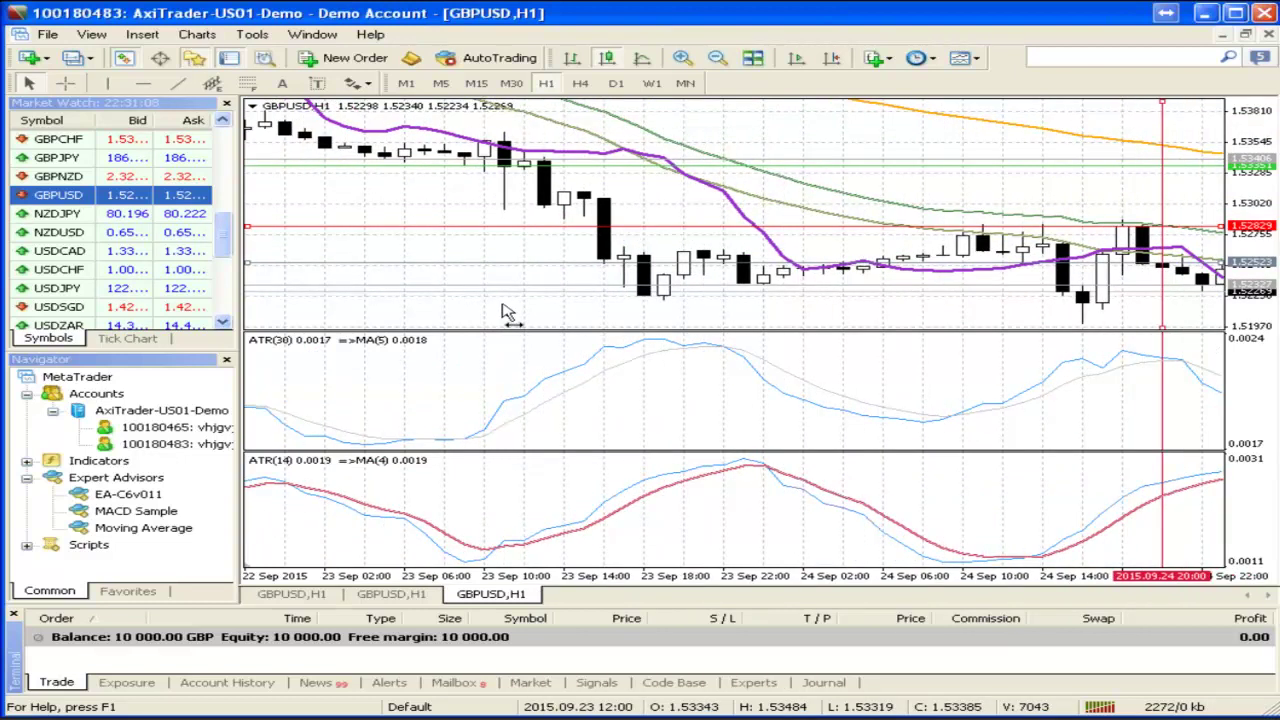
scroll(505, 313, down, 3)
scroll(508, 313, up, 3)
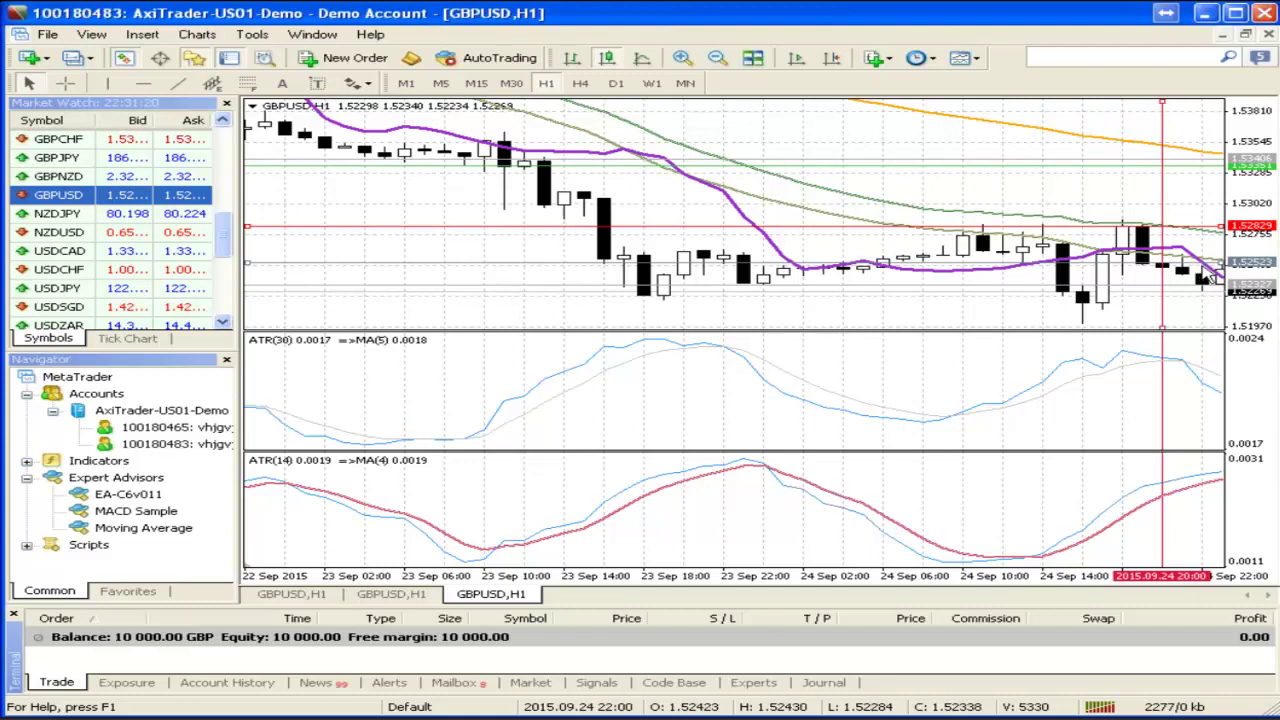
scroll(883, 318, up, 1)
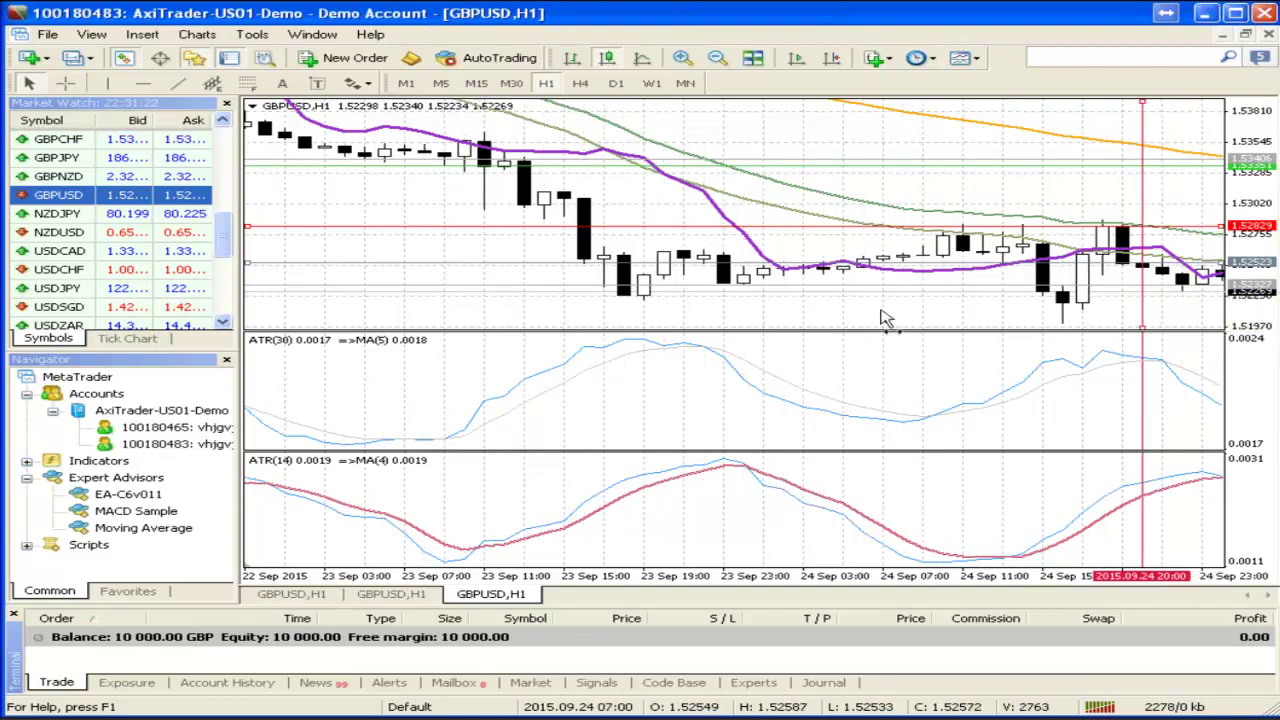
scroll(880, 318, up, 6)
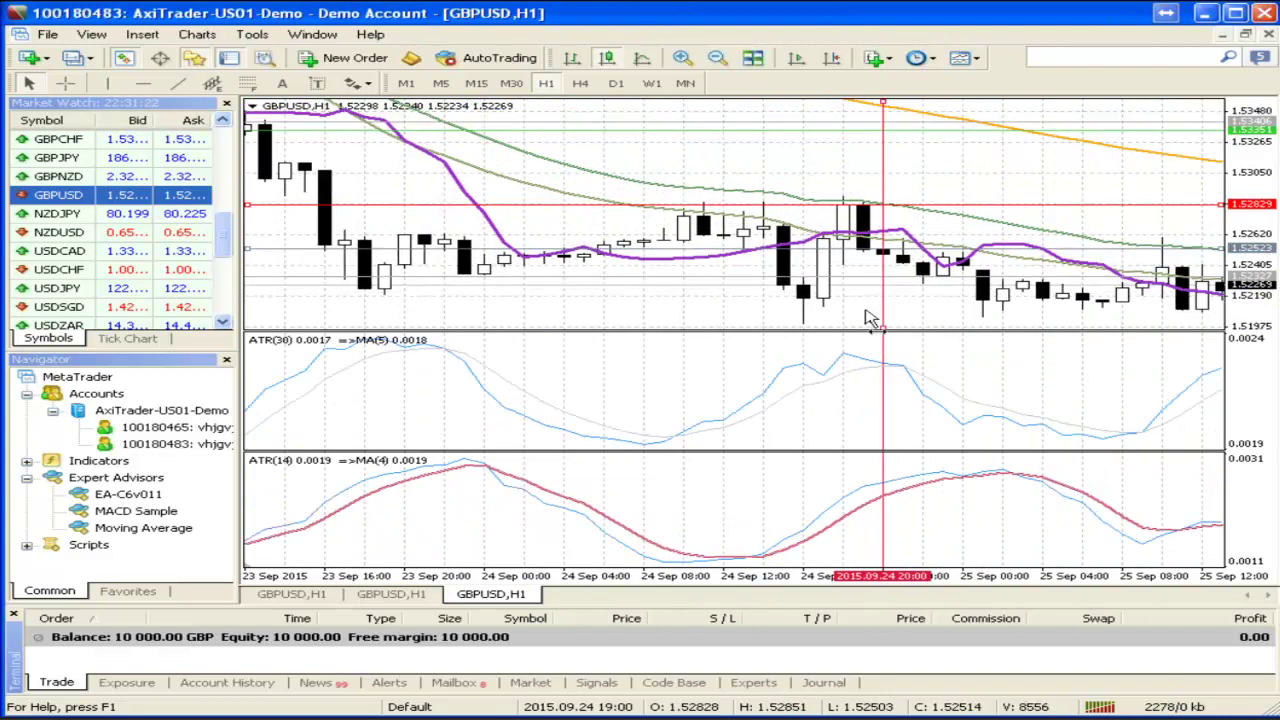
scroll(870, 318, up, 4)
scroll(840, 322, up, 10)
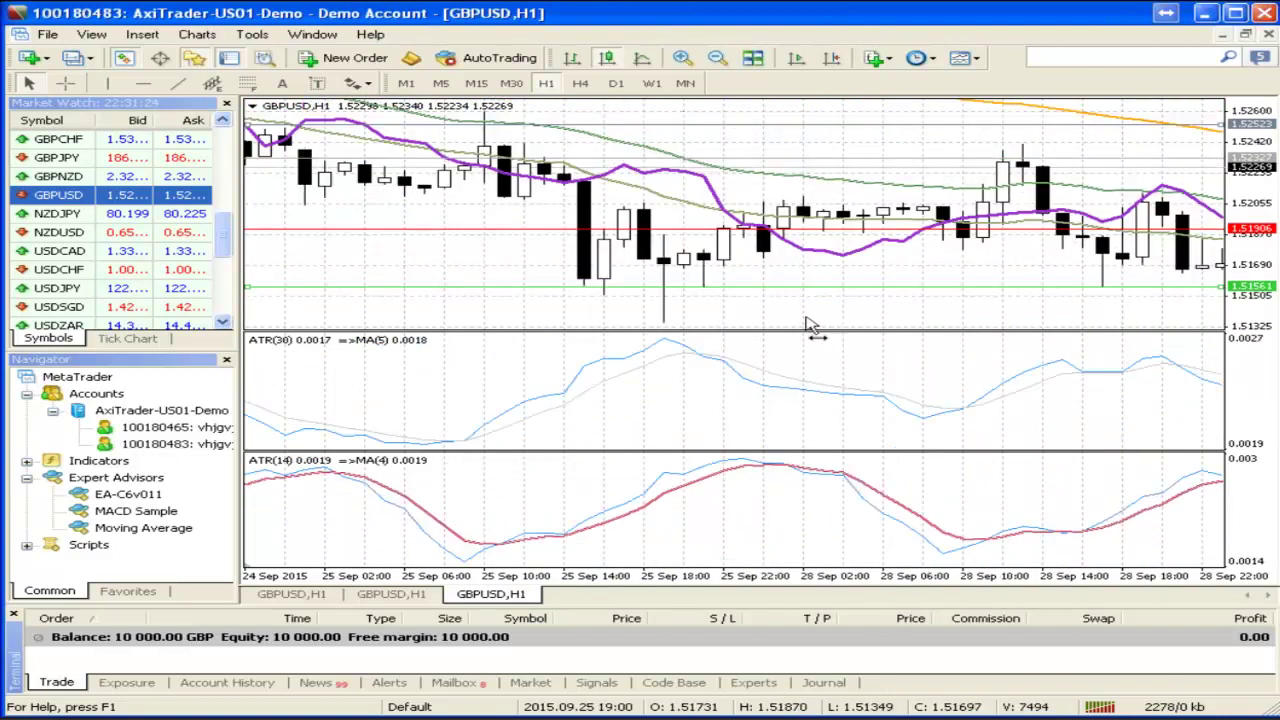
scroll(808, 326, up, 8)
Set the shift of the purple 5-period moving average to 0
right_click(603, 257)
click(638, 266)
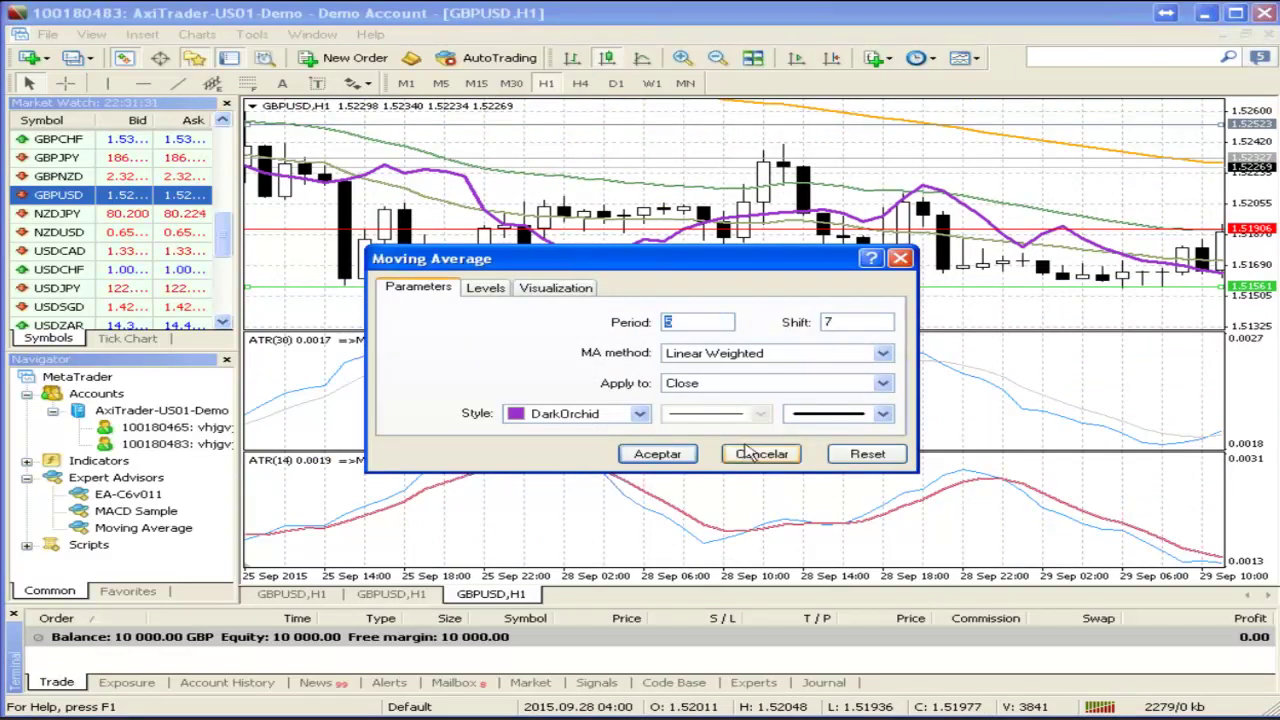
key(Tab)
key(Delete)
text(0)
click(648, 455)
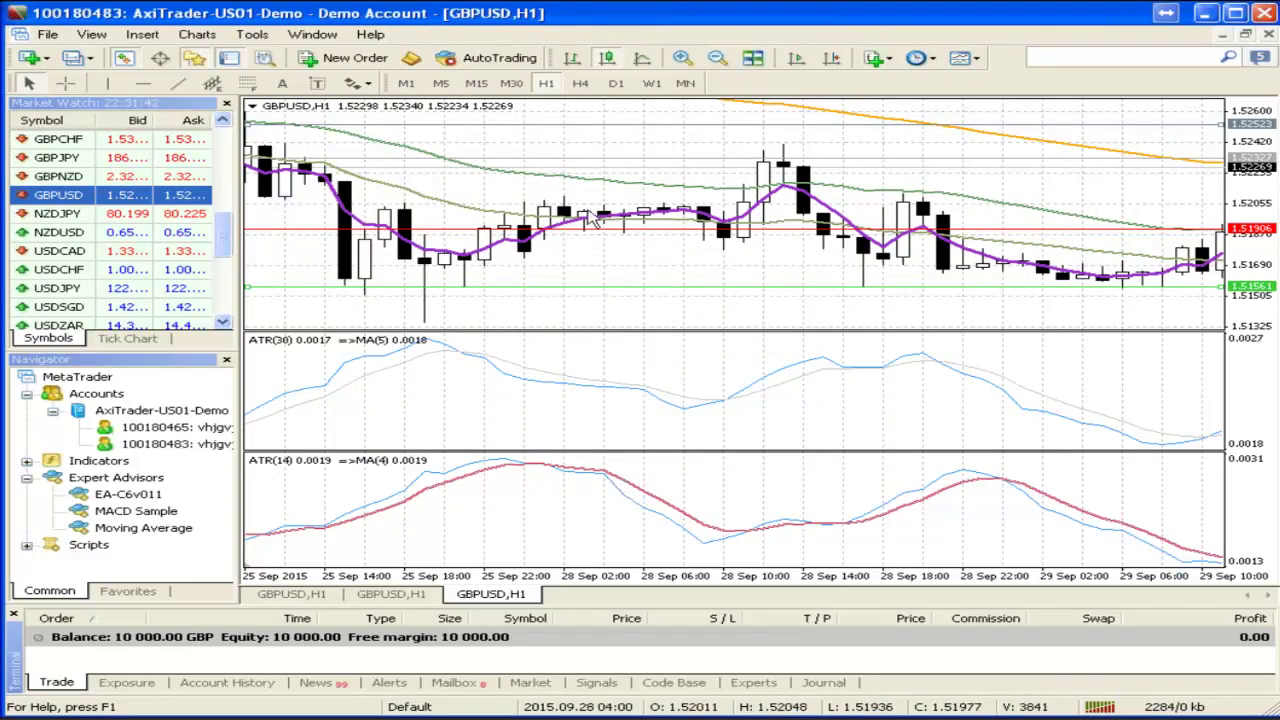
Set the shift of the purple 5-period moving average back to 7
right_click(479, 254)
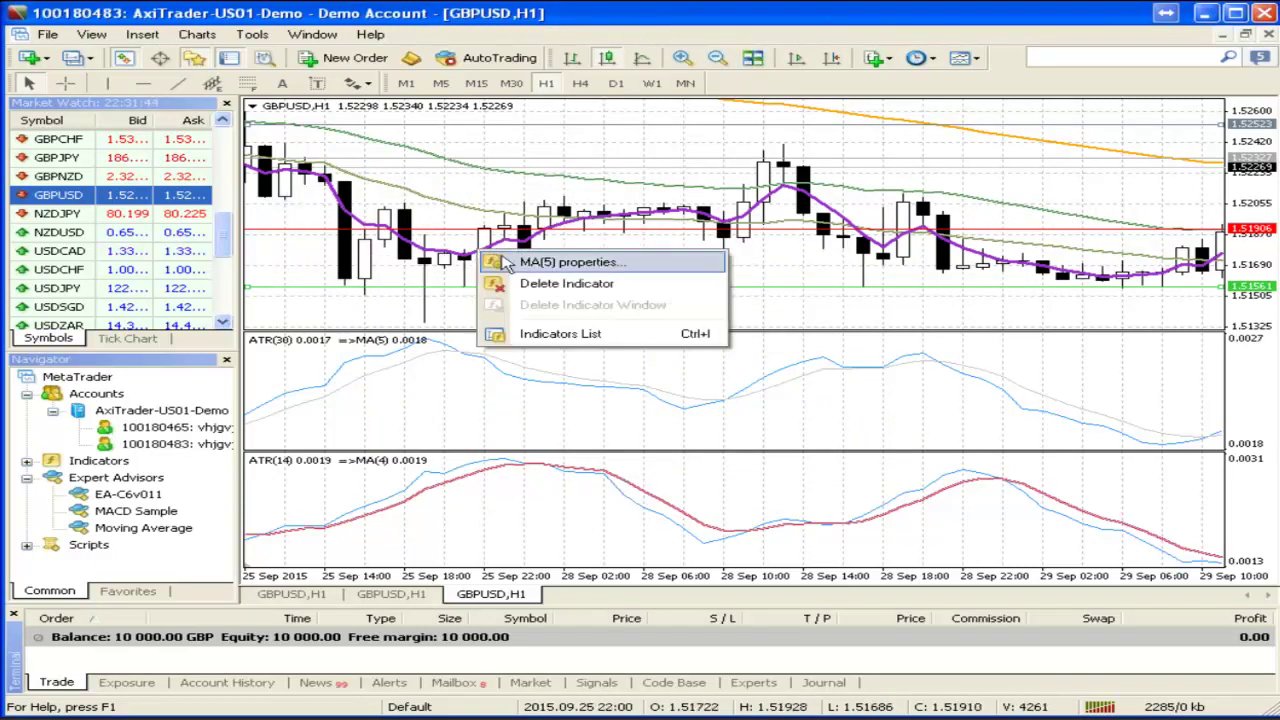
click(510, 264)
double_click(838, 321)
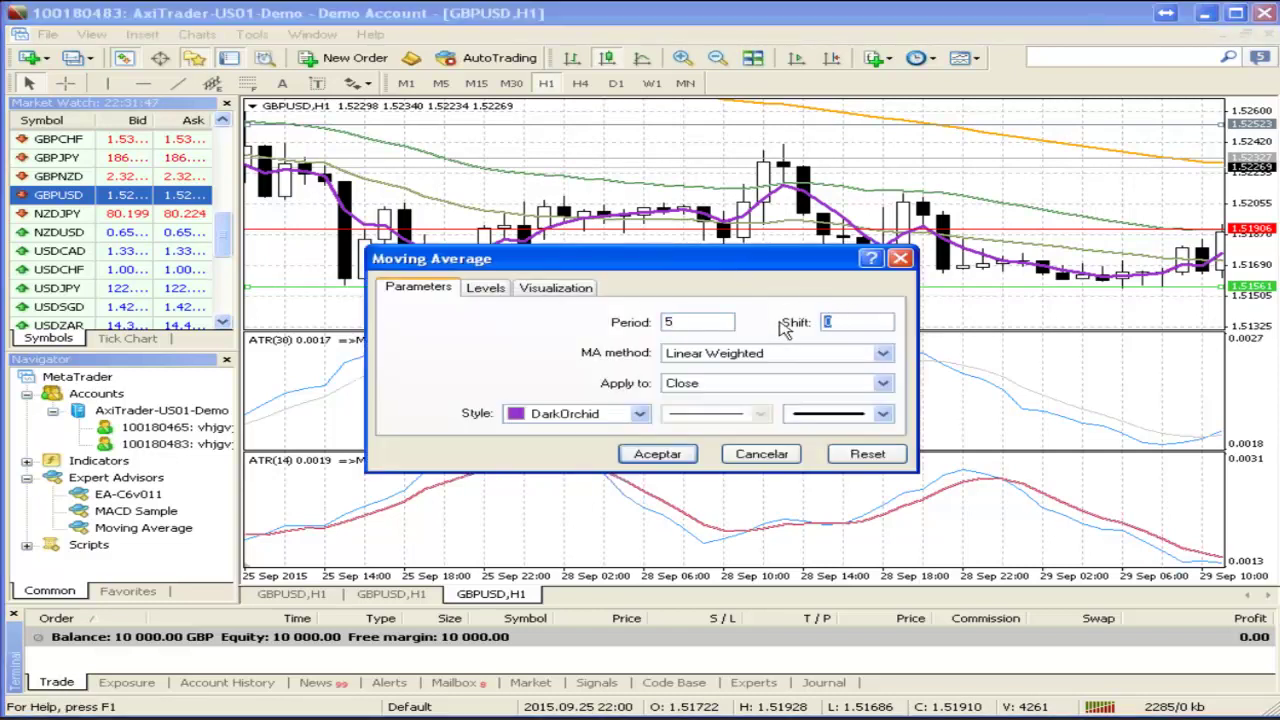
text(7)
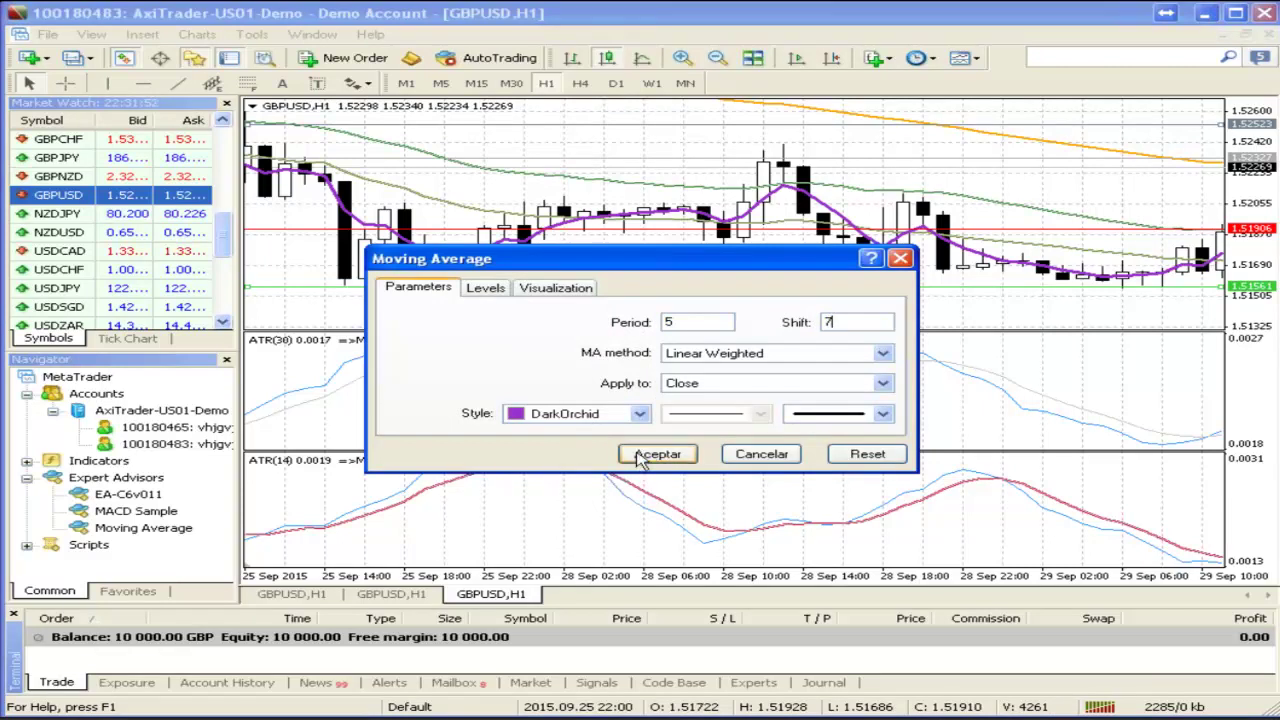
click(643, 455)
mouse_move(836, 222)
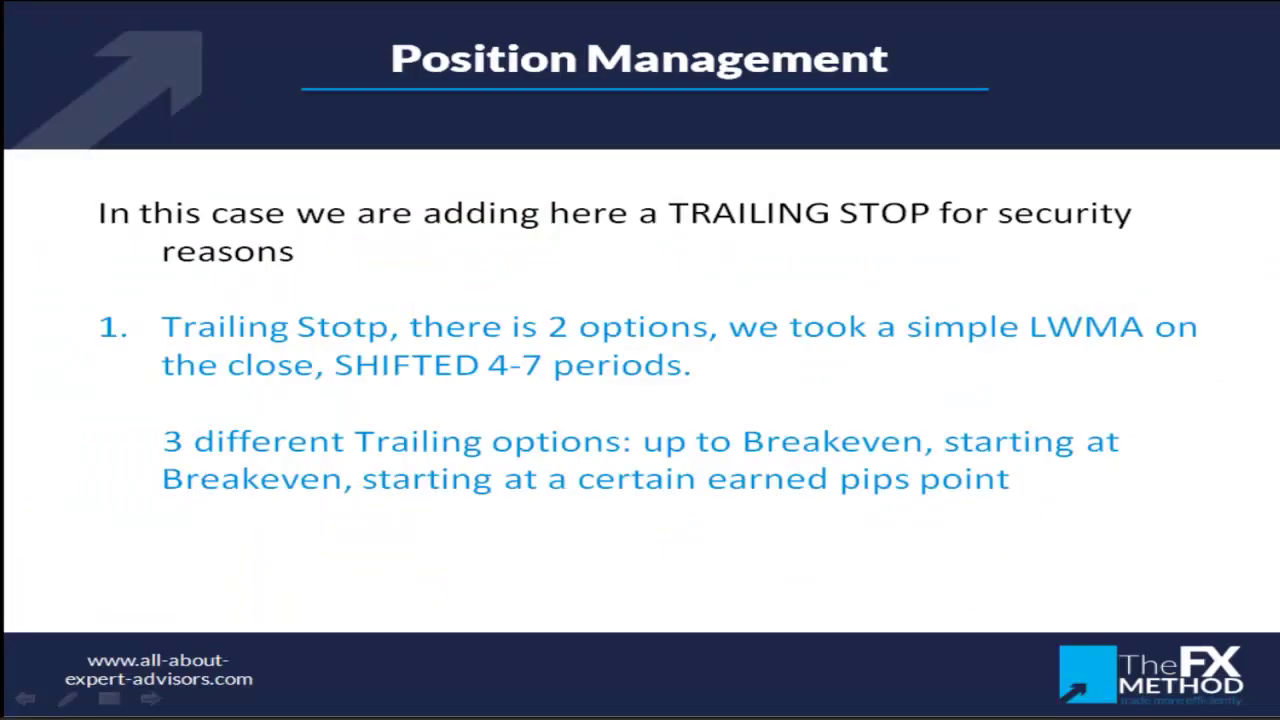
key(Right)
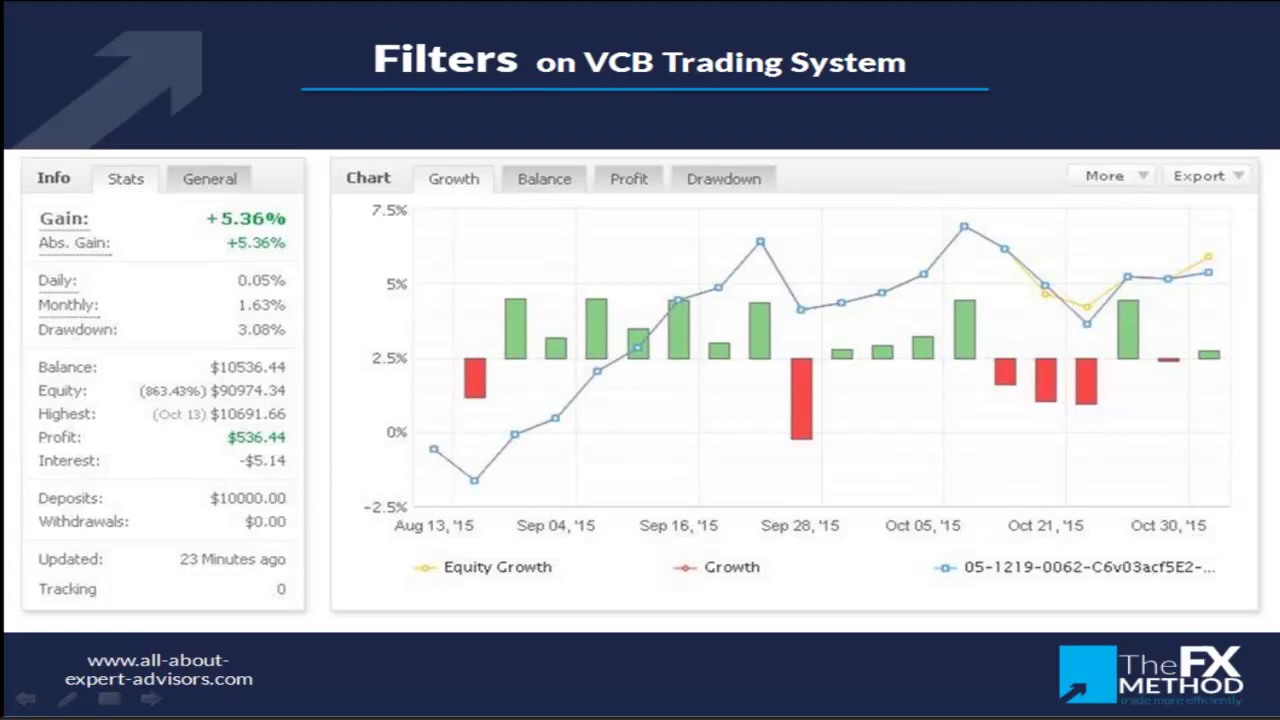
key(Right)
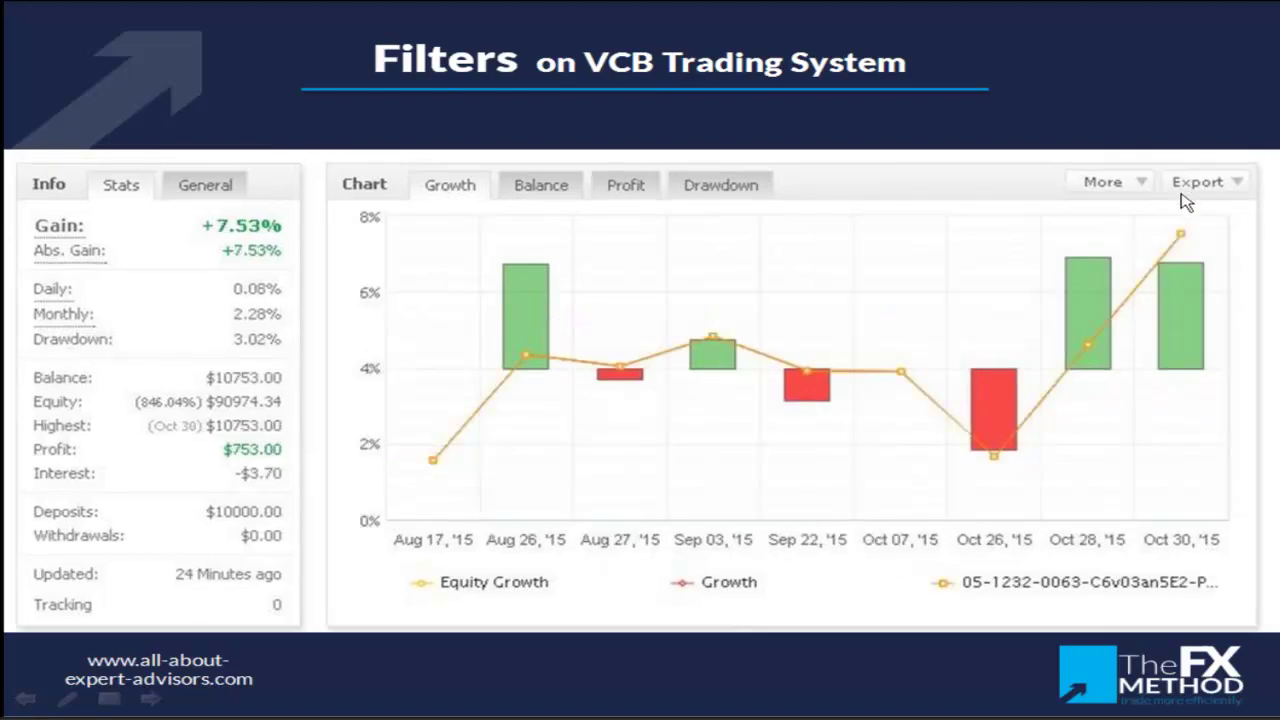
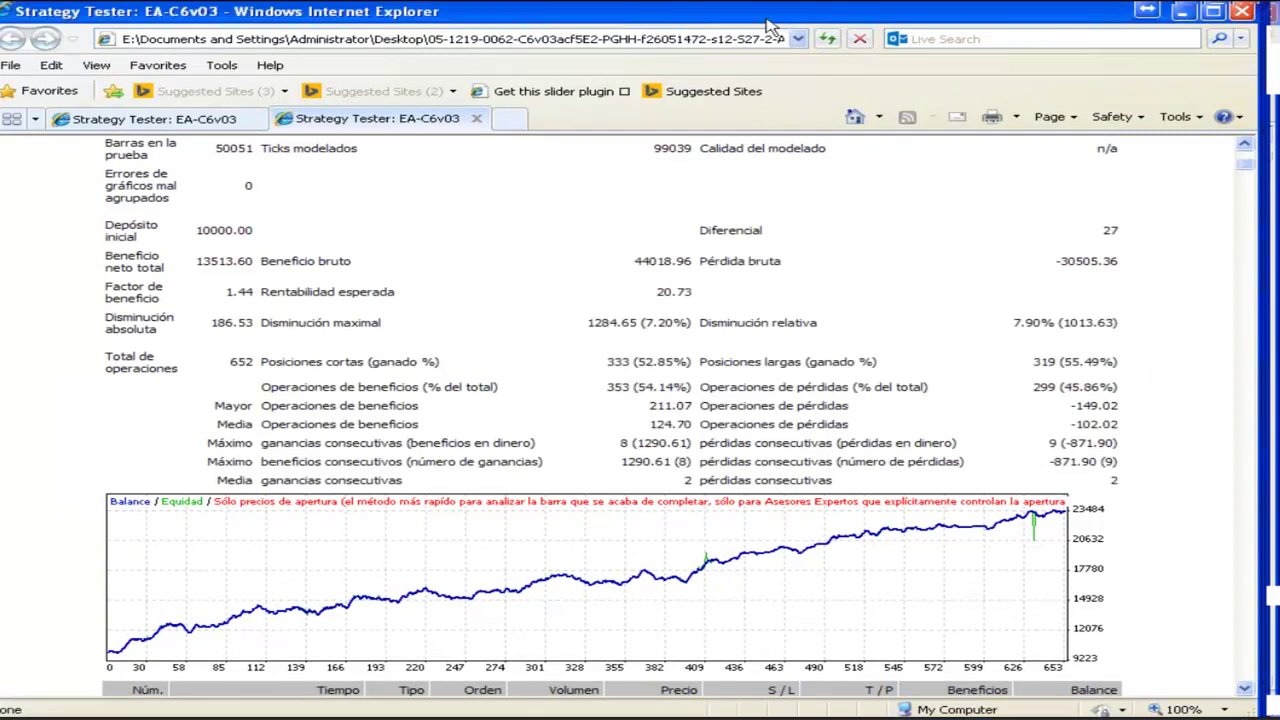
Minimize the Strategy Tester report and the trading platform to reveal the report files on the desktop
click(1183, 11)
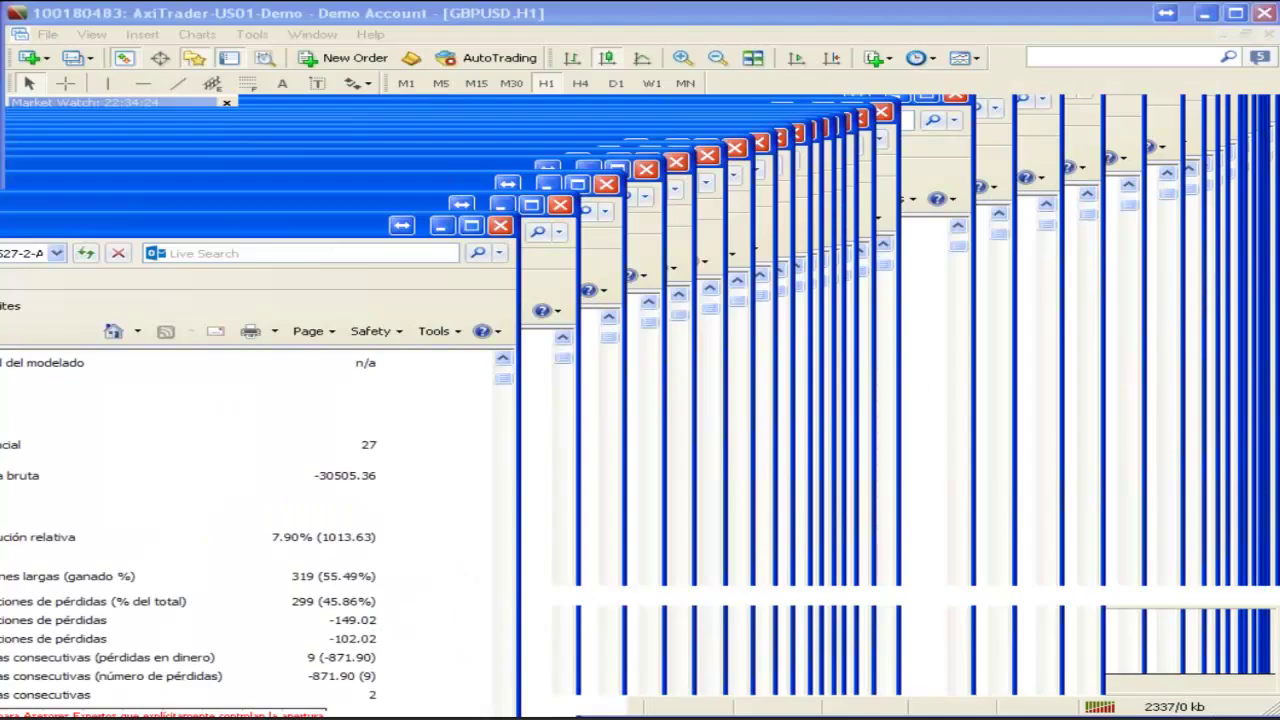
click(1202, 13)
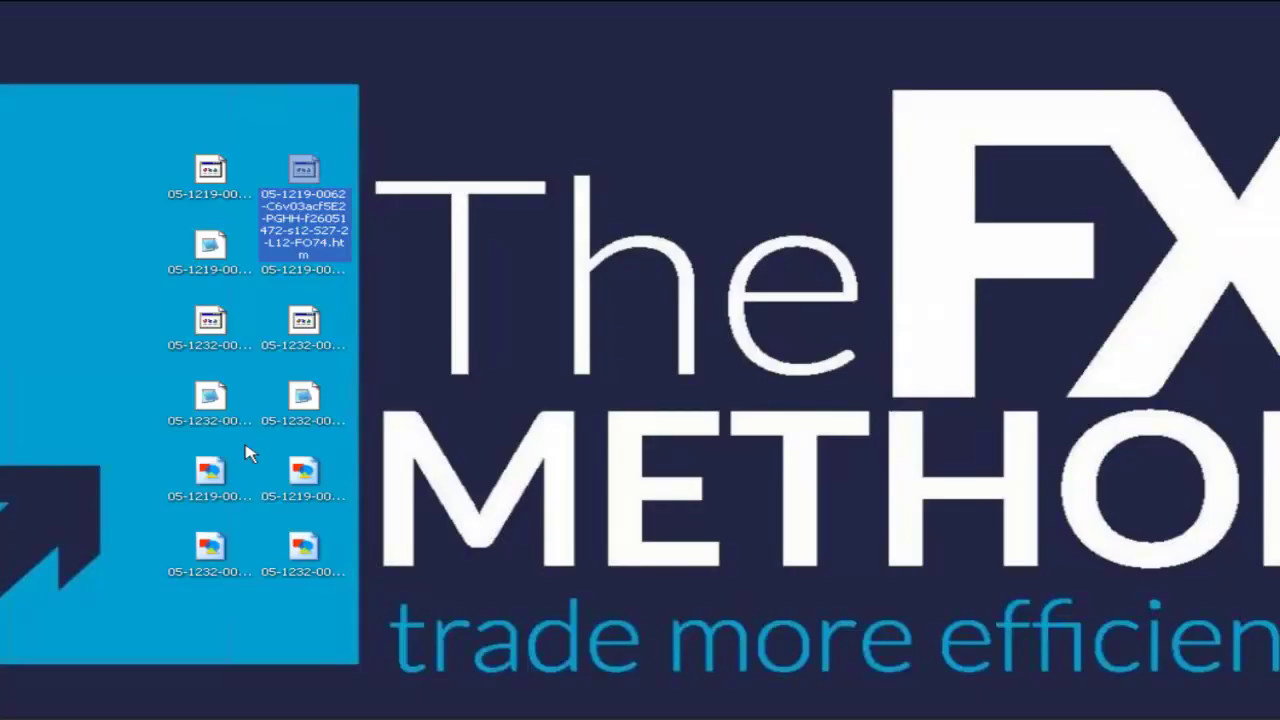
click(292, 324)
drag(292, 324, 213, 322)
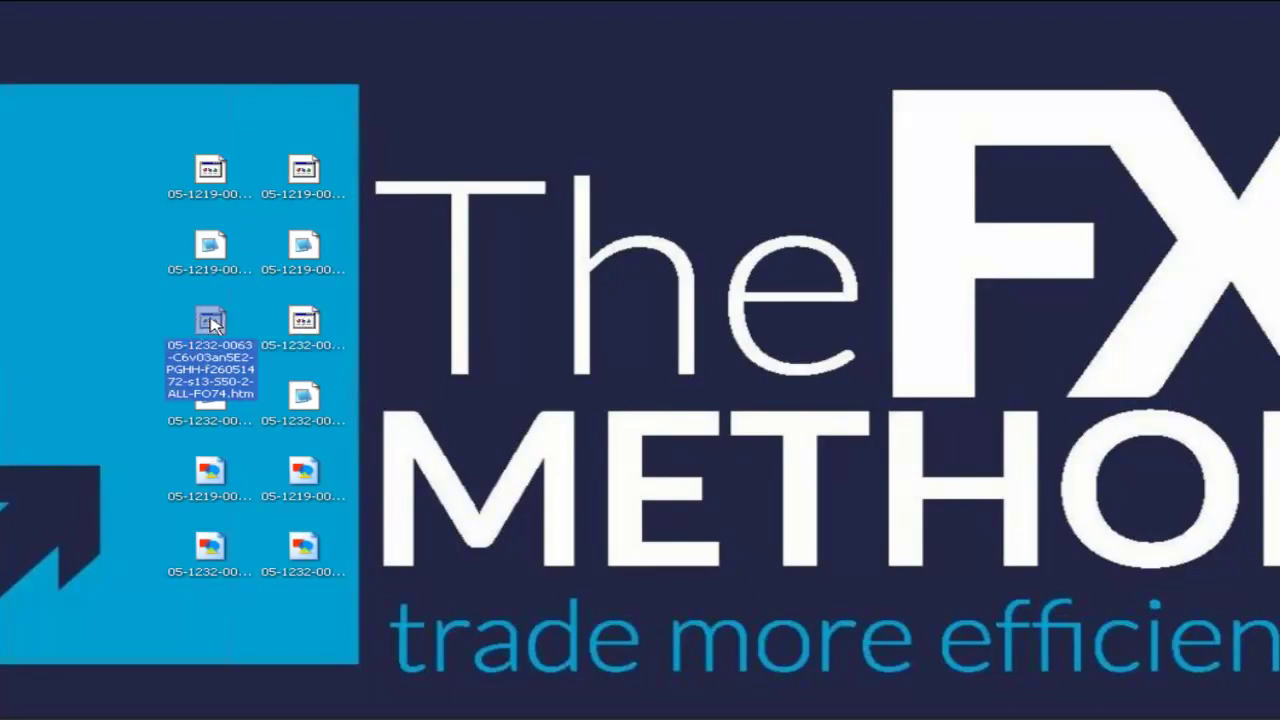
double_click(213, 322)
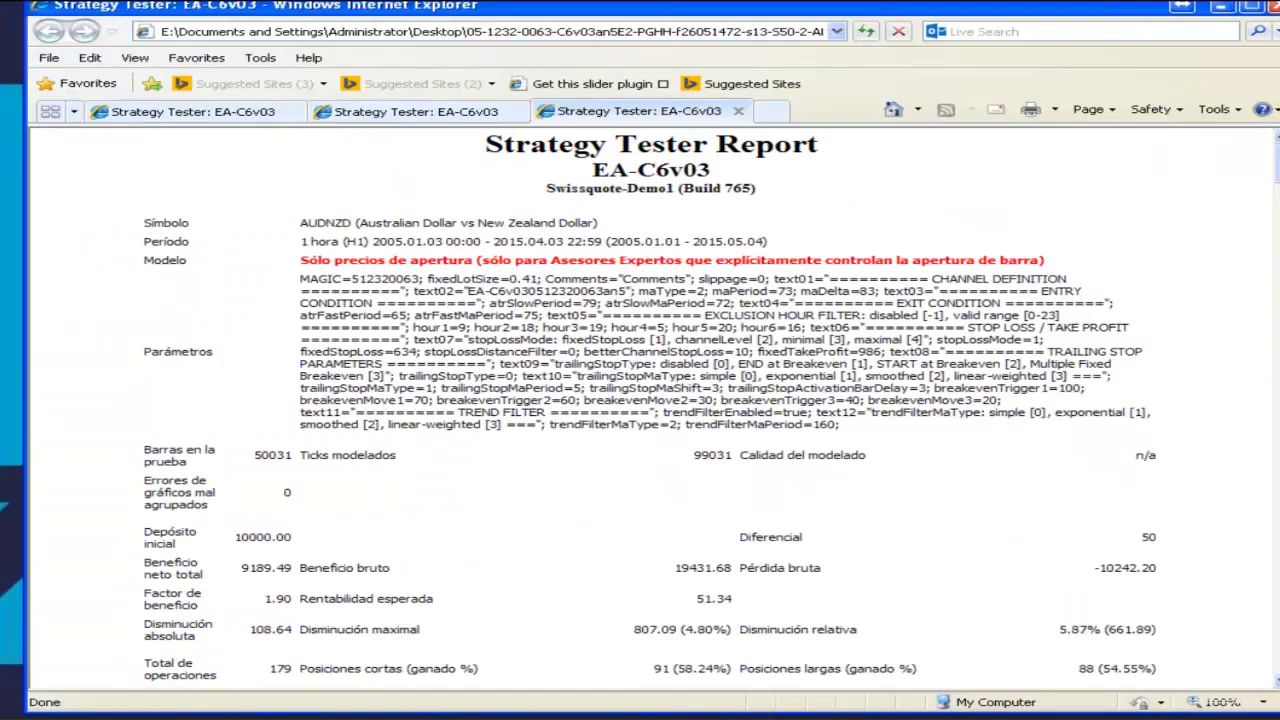
scroll(640, 400, down, 5)
scroll(650, 410, up, 1)
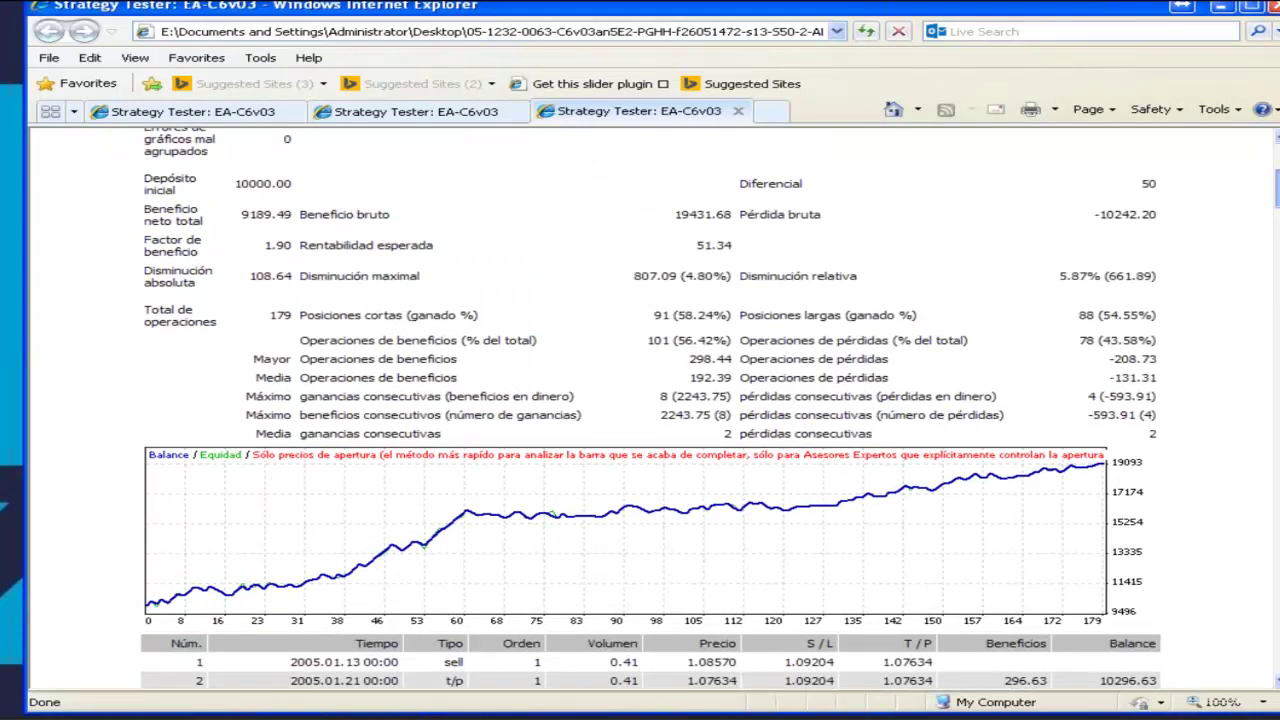
scroll(650, 408, up, 1)
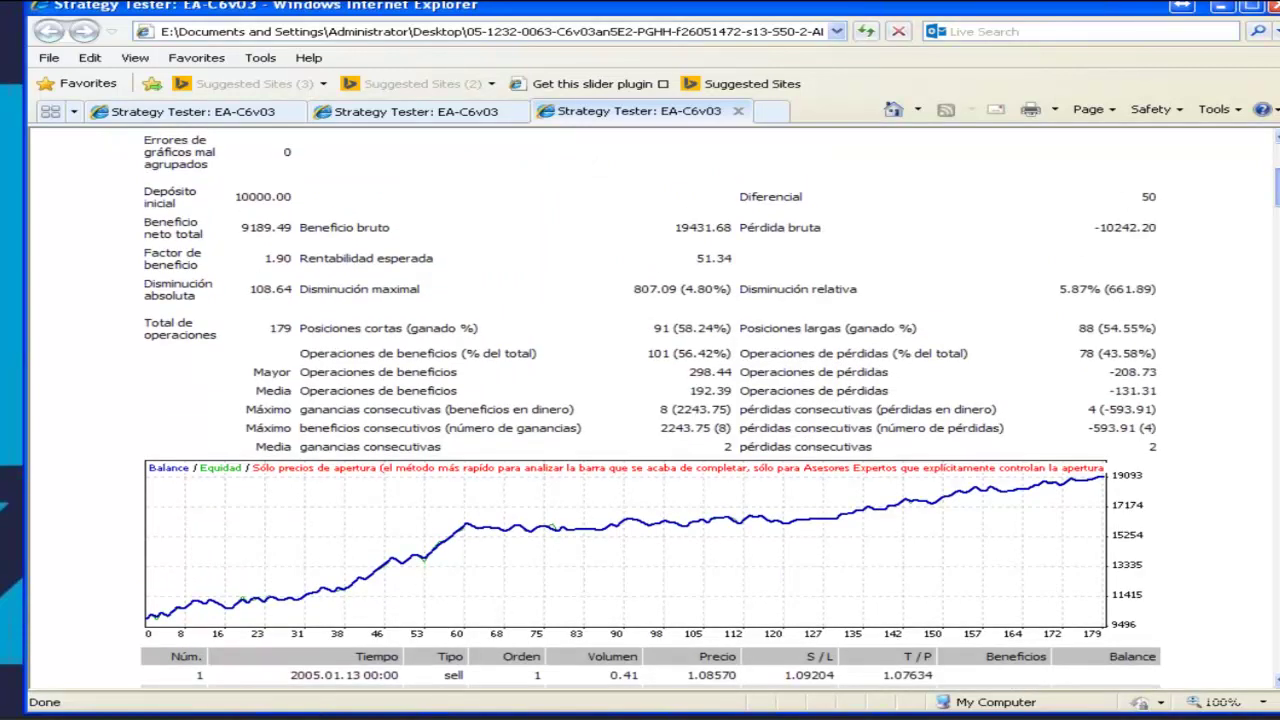
scroll(650, 410, up, 1)
scroll(650, 410, up, 1)
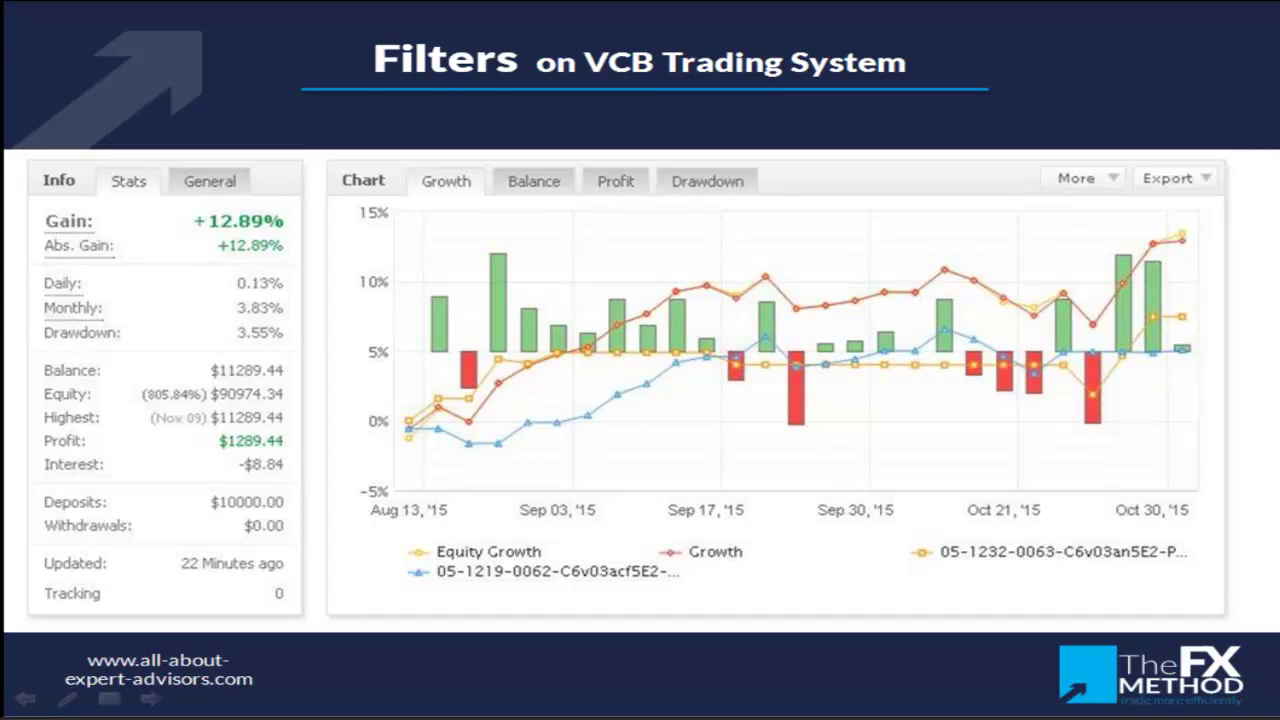
Return to the GBPUSD hourly chart and examine the purple trailing line against the candles from 24 to 30 September 2015
key(alt+Tab)
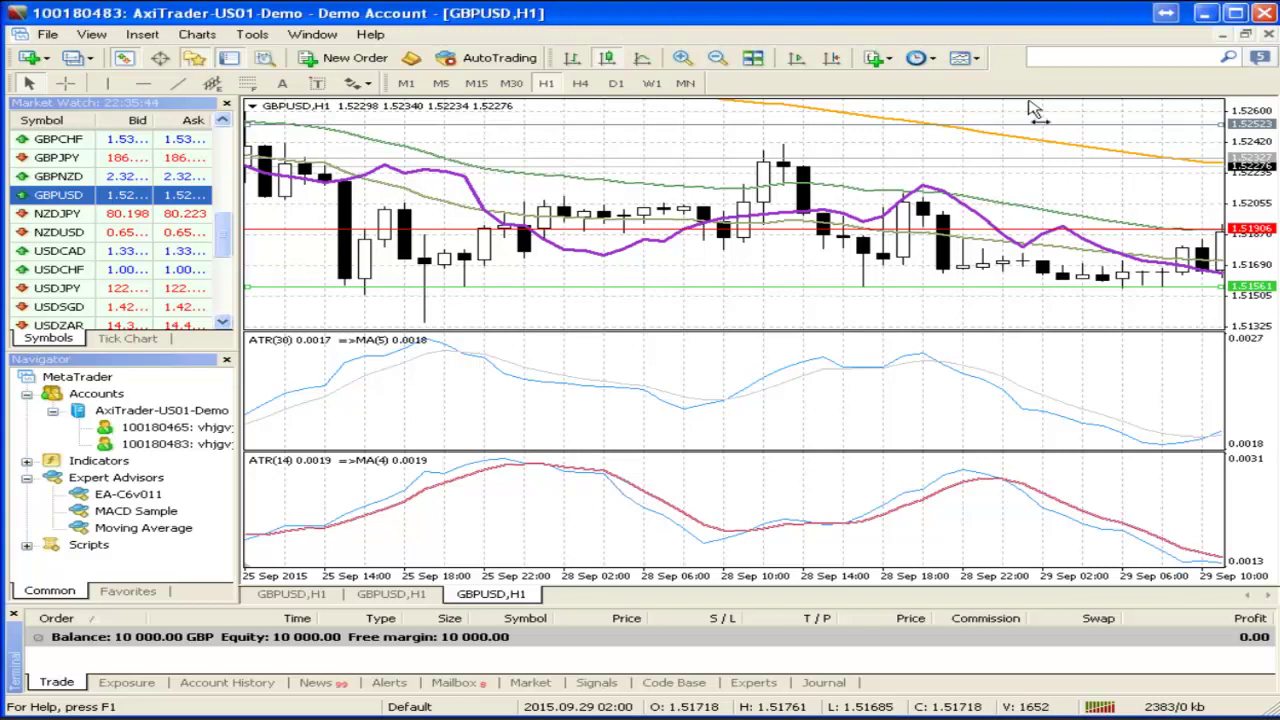
scroll(1033, 110, down, 5)
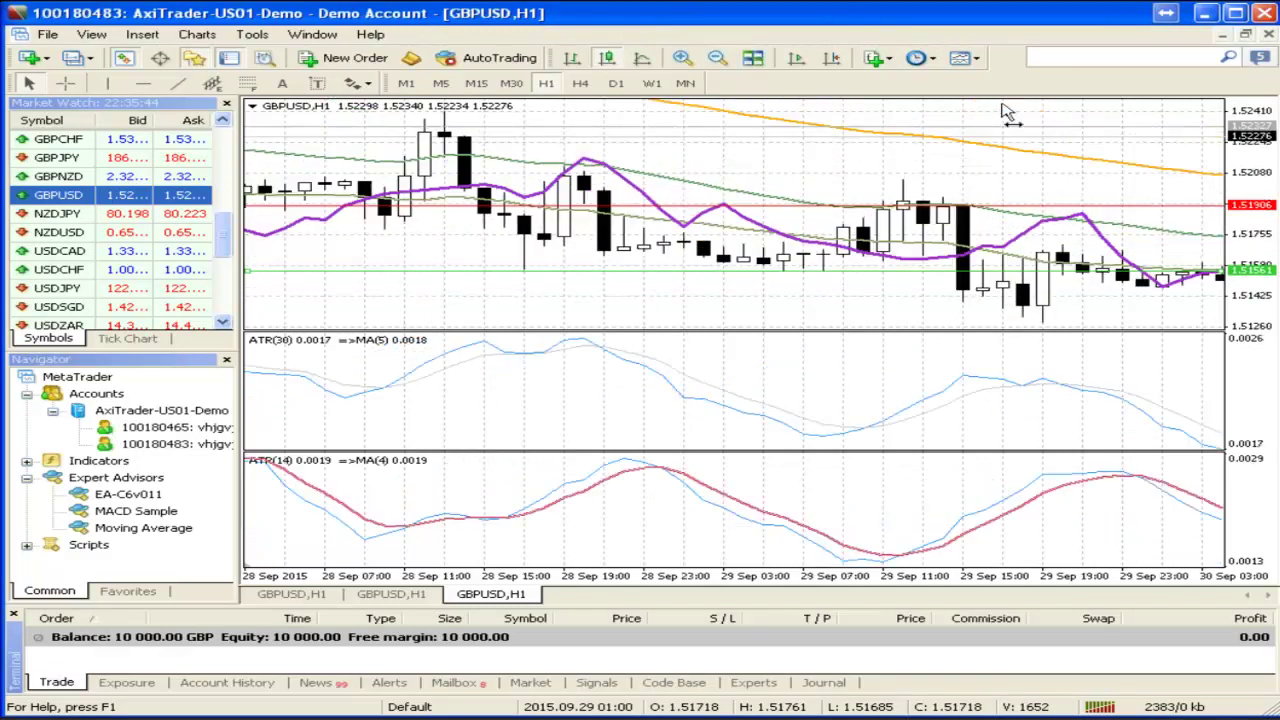
scroll(1008, 112, down, 1)
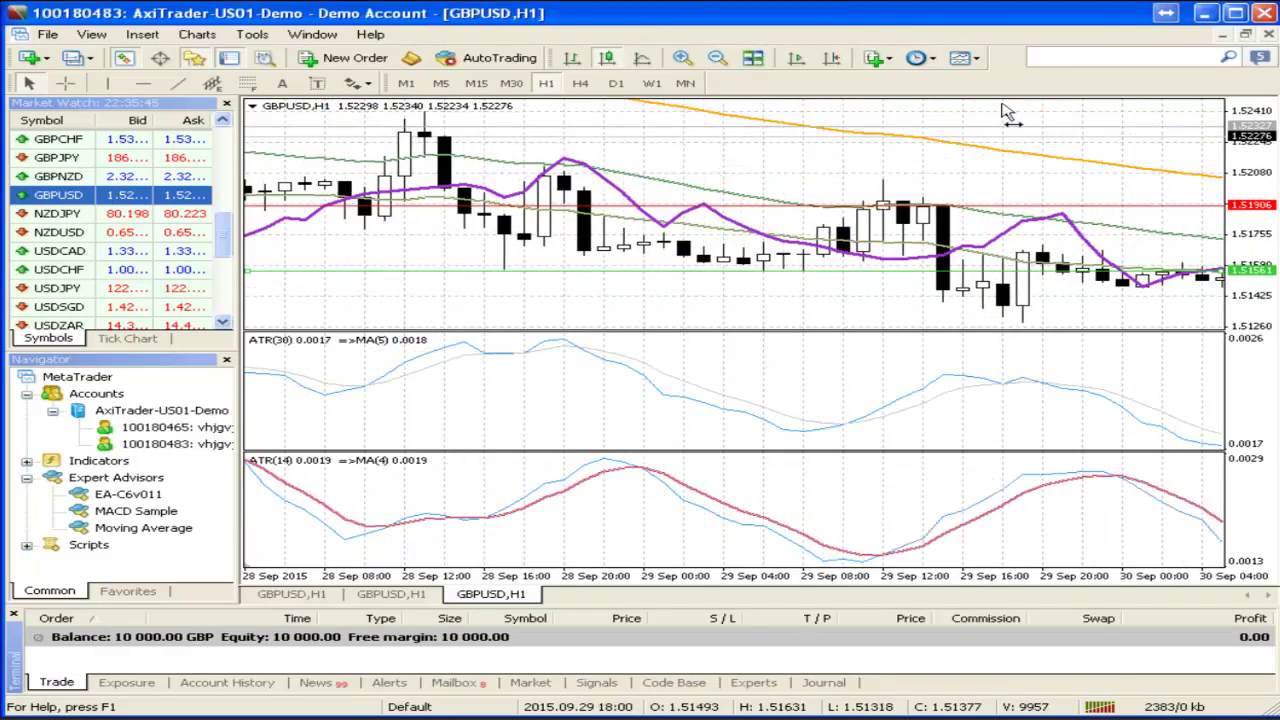
scroll(1000, 110, down, 3)
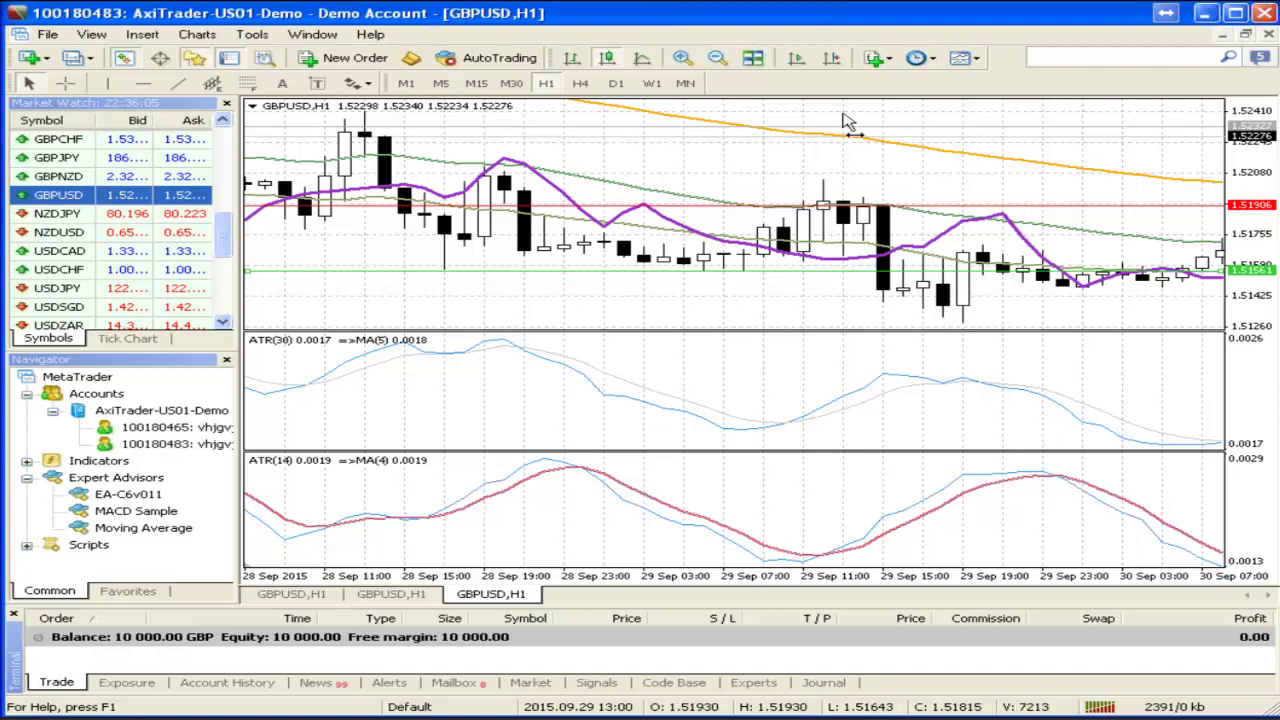
scroll(845, 120, up, 1)
scroll(845, 120, up, 9)
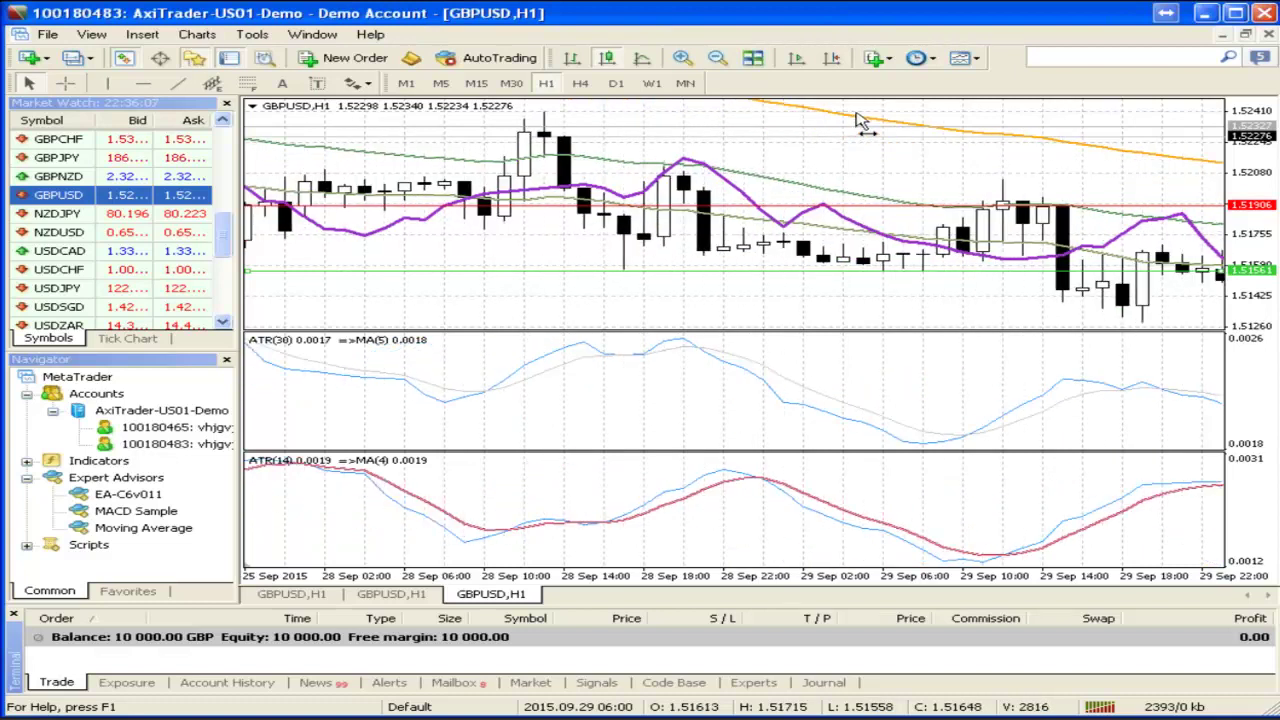
scroll(862, 122, up, 20)
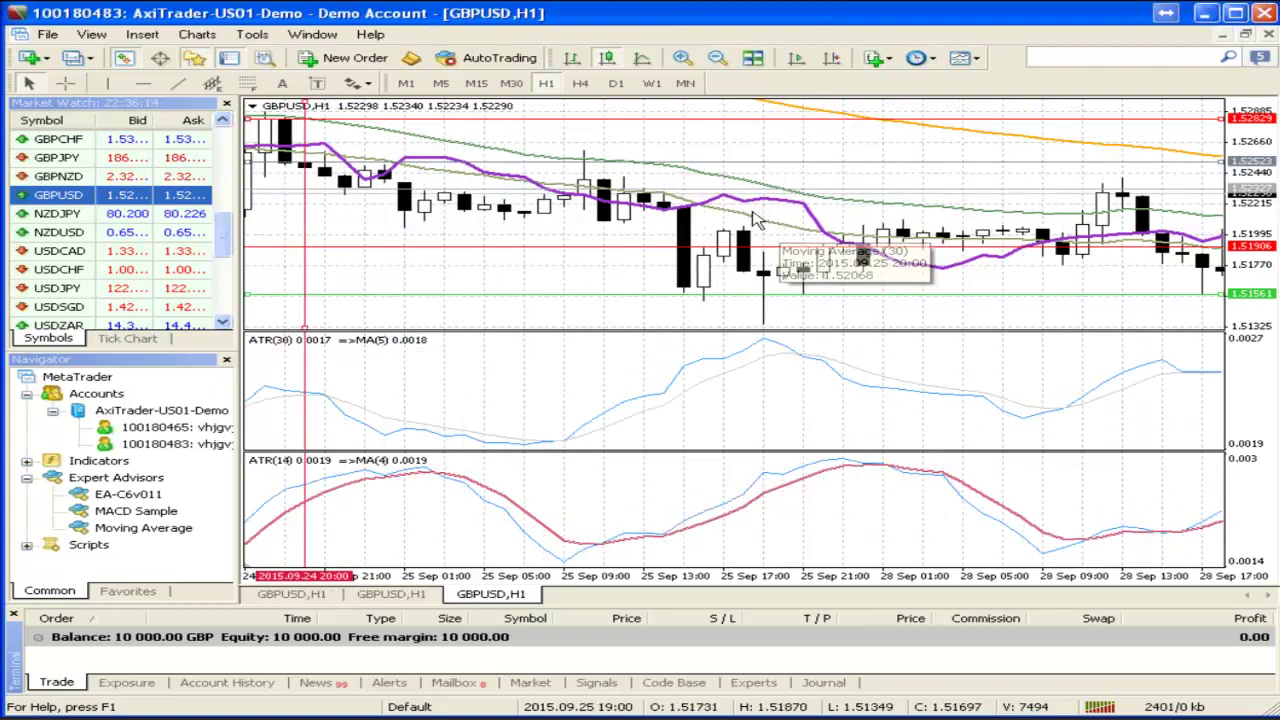
mouse_move(713, 210)
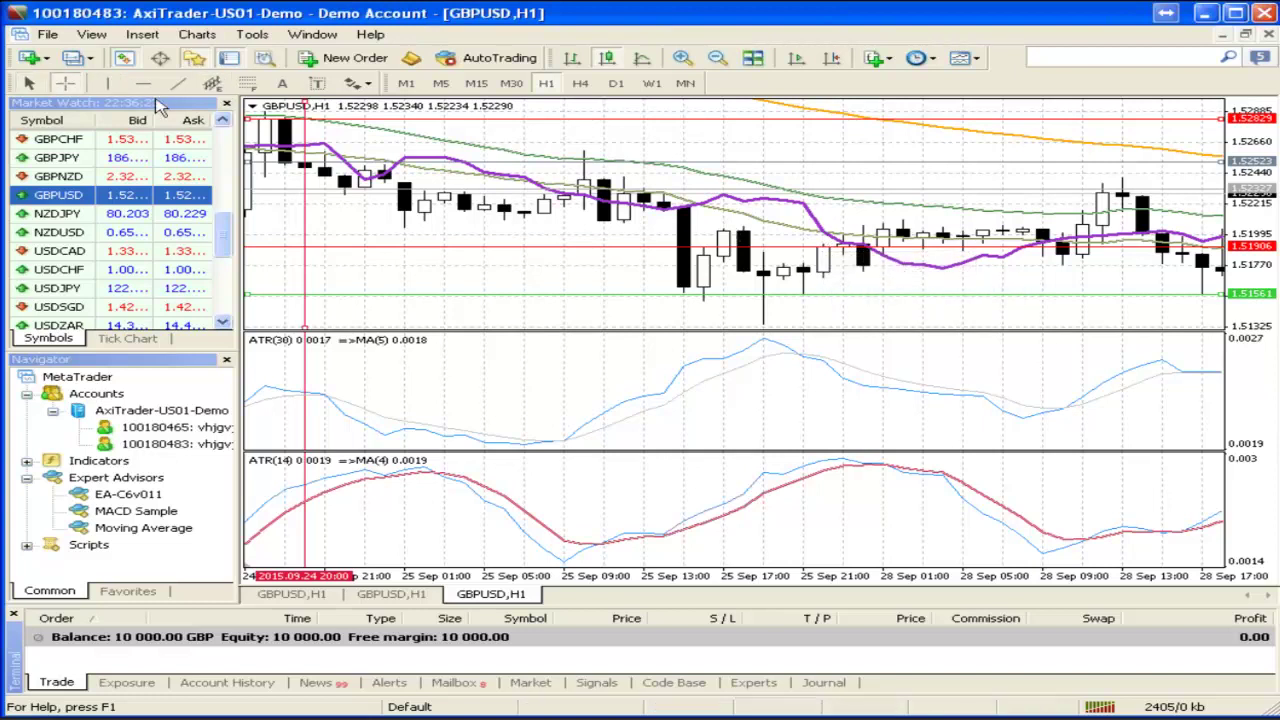
Look back through the GBPUSD hourly candles to early September 2015 for other strong moves against the purple line
drag(409, 277, 417, 276)
scroll(417, 276, up, 10)
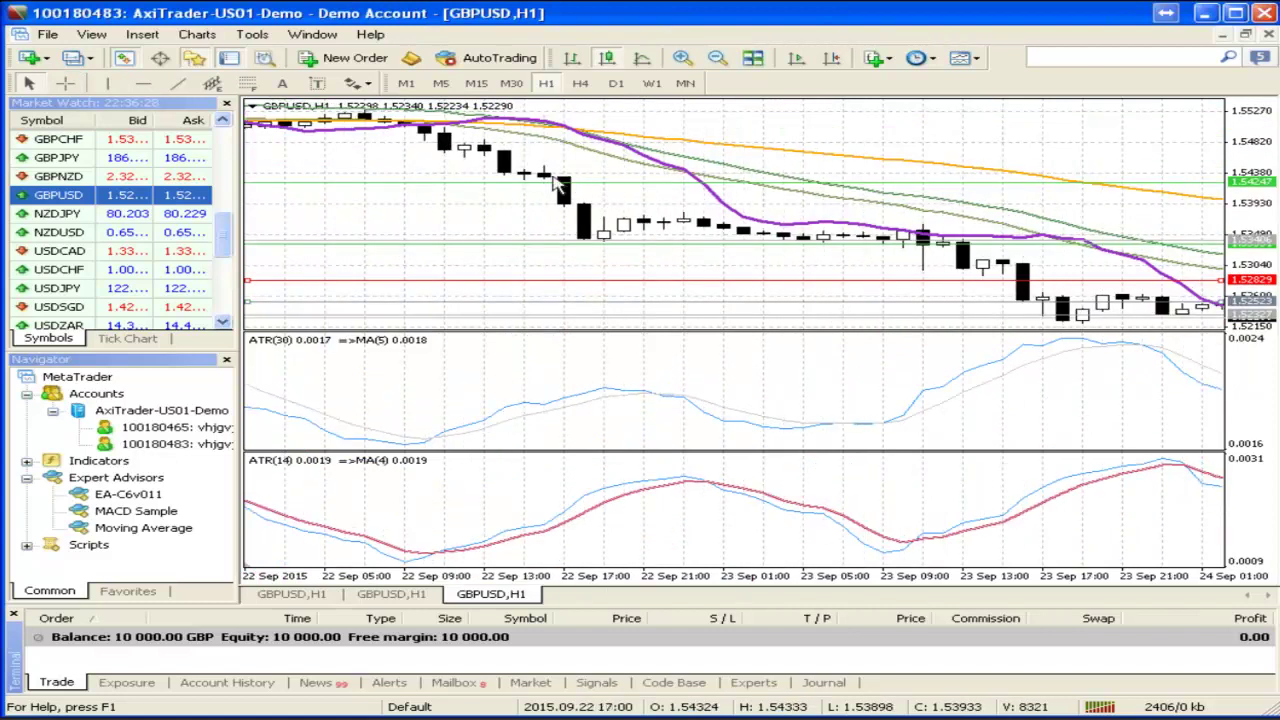
scroll(400, 212, up, 15)
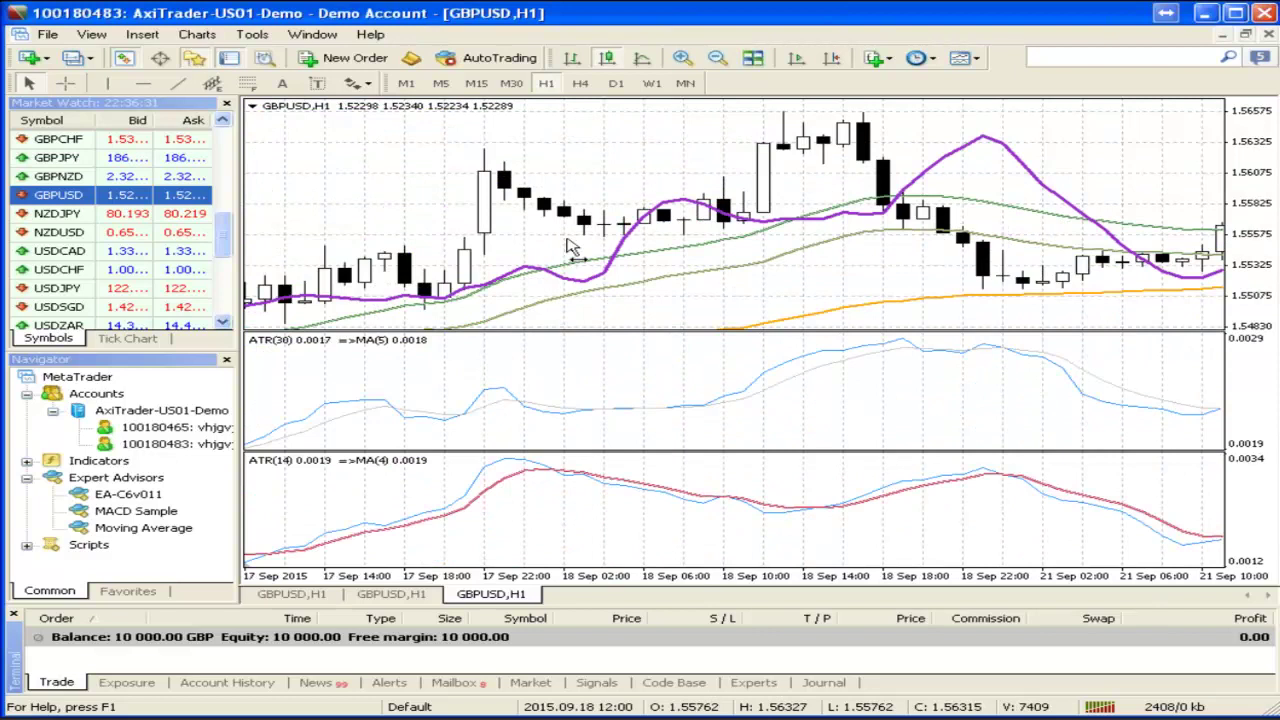
scroll(600, 248, up, 10)
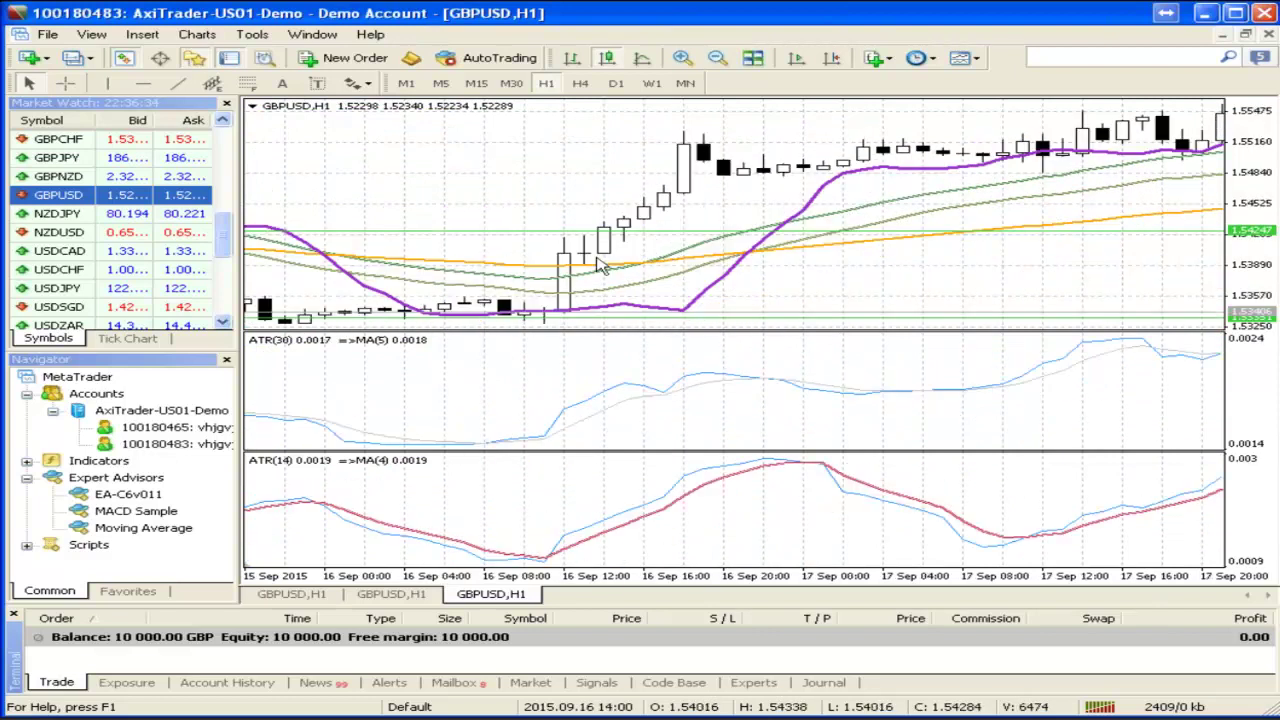
scroll(483, 189, up, 1)
scroll(483, 189, up, 15)
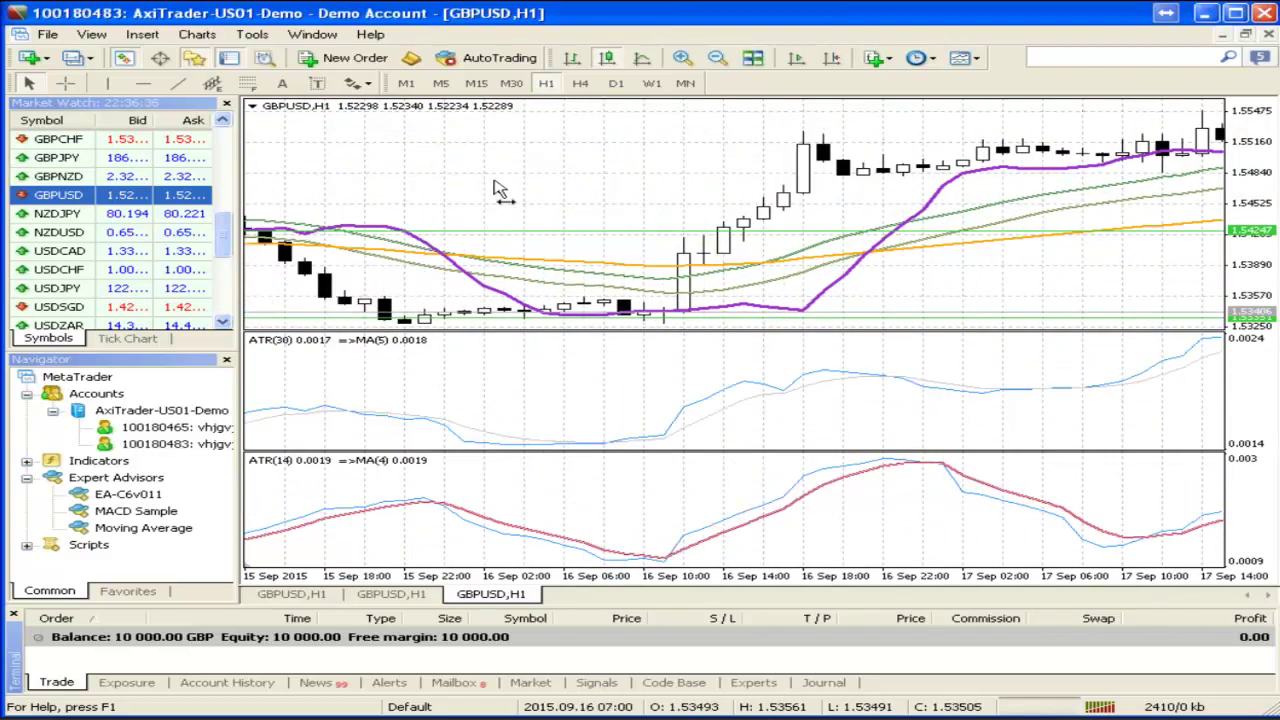
scroll(740, 204, up, 15)
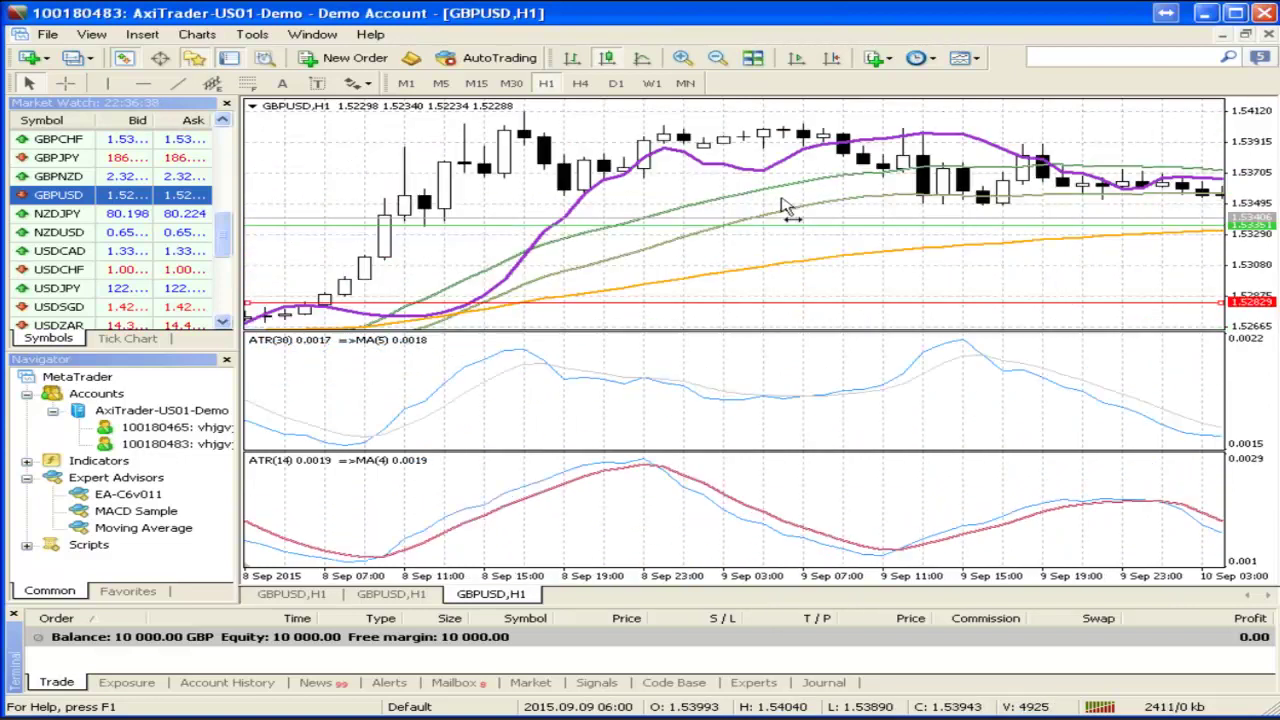
scroll(800, 207, up, 1)
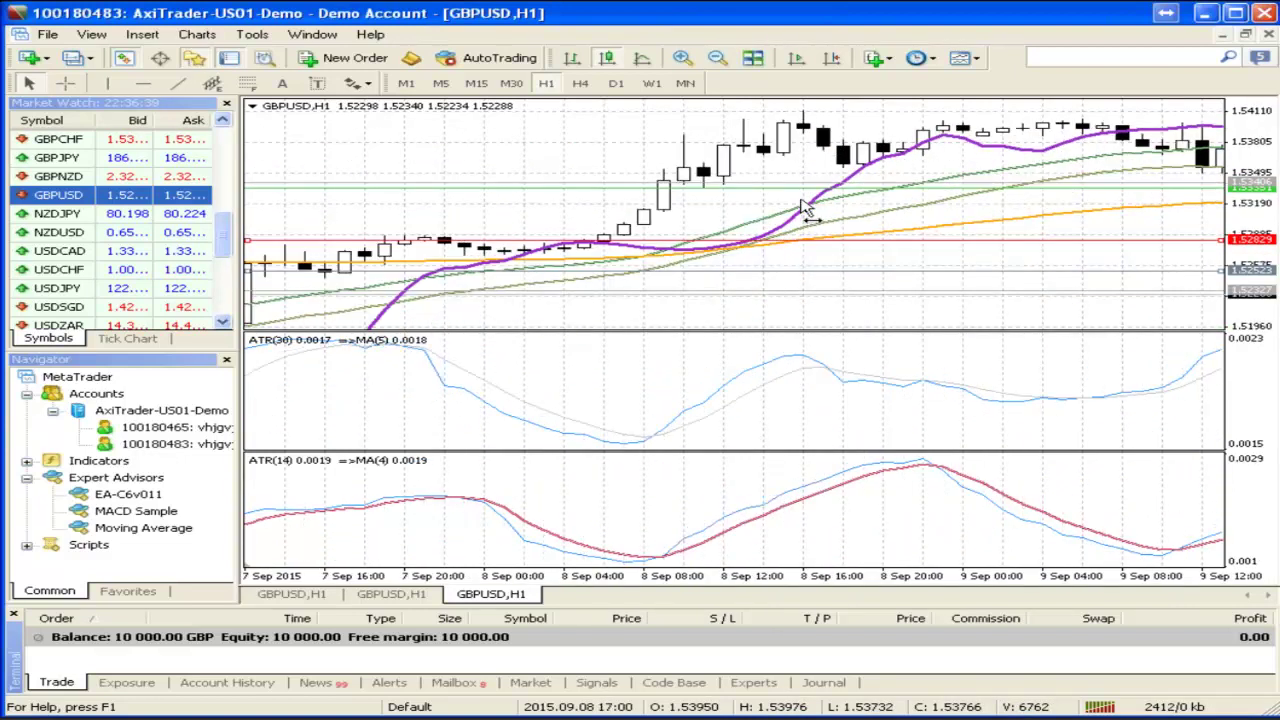
scroll(800, 207, up, 15)
scroll(230, 258, down, 2)
scroll(230, 262, down, 2)
Change the active GBPUSD chart to the XAUUSD symbol
mouse_move(230, 268)
mouse_down()
mouse_move(236, 245)
mouse_move(240, 262)
mouse_up()
click(44, 290)
drag(44, 290, 614, 148)
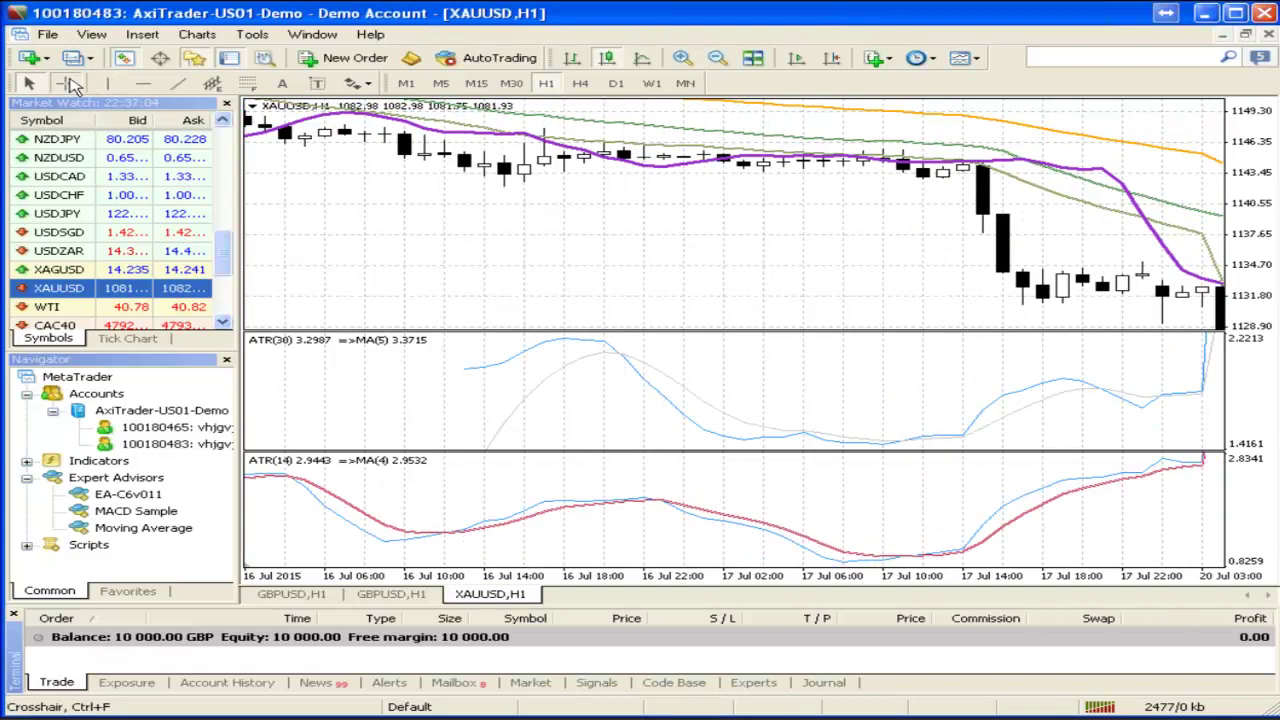
Measure the price distance from the open of the 17 July 2015 16:00 gold candle up to the purple line
middle_click(1000, 204)
mouse_move(1006, 174)
mouse_down()
mouse_move(1006, 212)
mouse_move(1004, 154)
mouse_up()
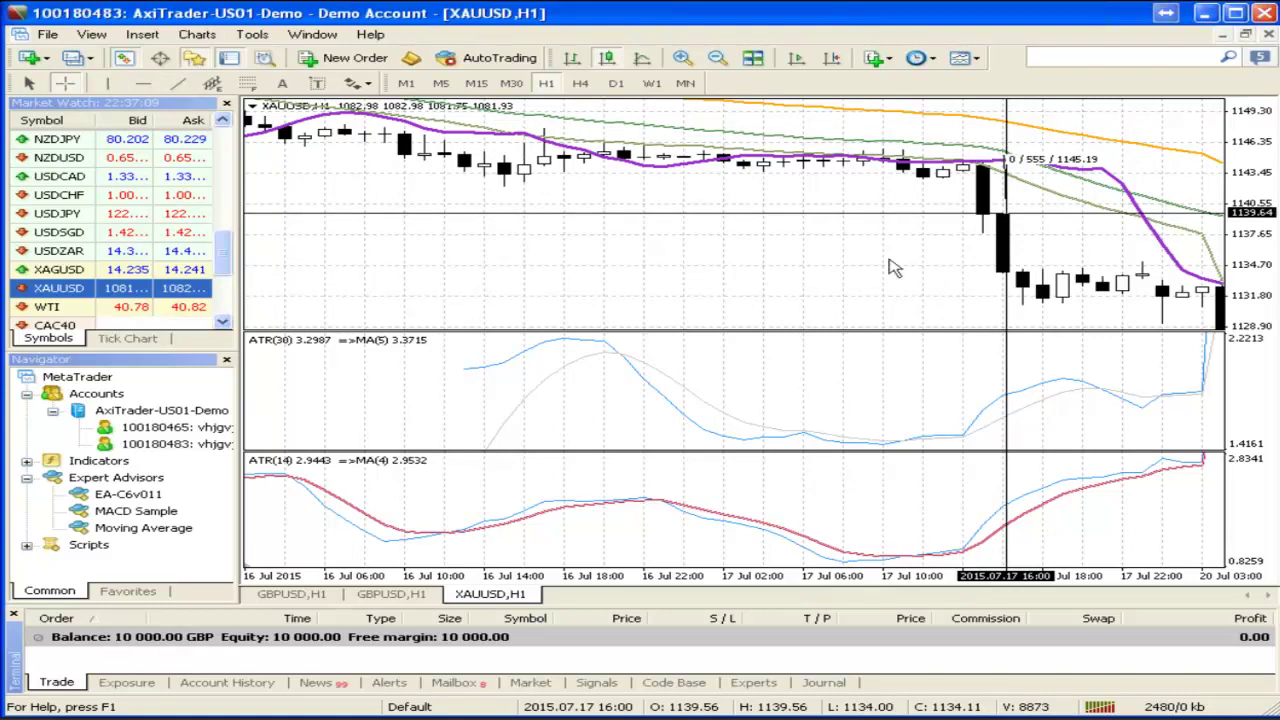
Trace the purple line with the crosshair from the 17 July 2015 16:00 candle to the 20 July 02:00 candle before the large drop
scroll(905, 270, down, 3)
drag(1242, 140, 1255, 140)
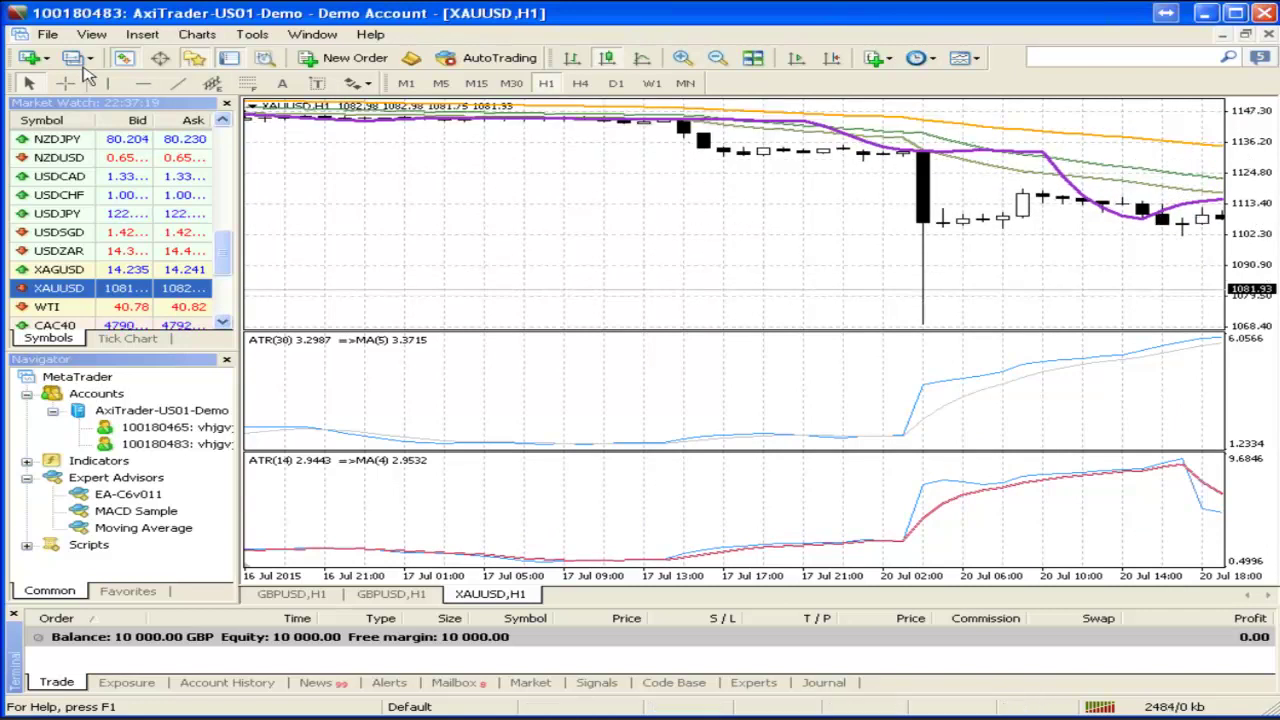
middle_click(830, 135)
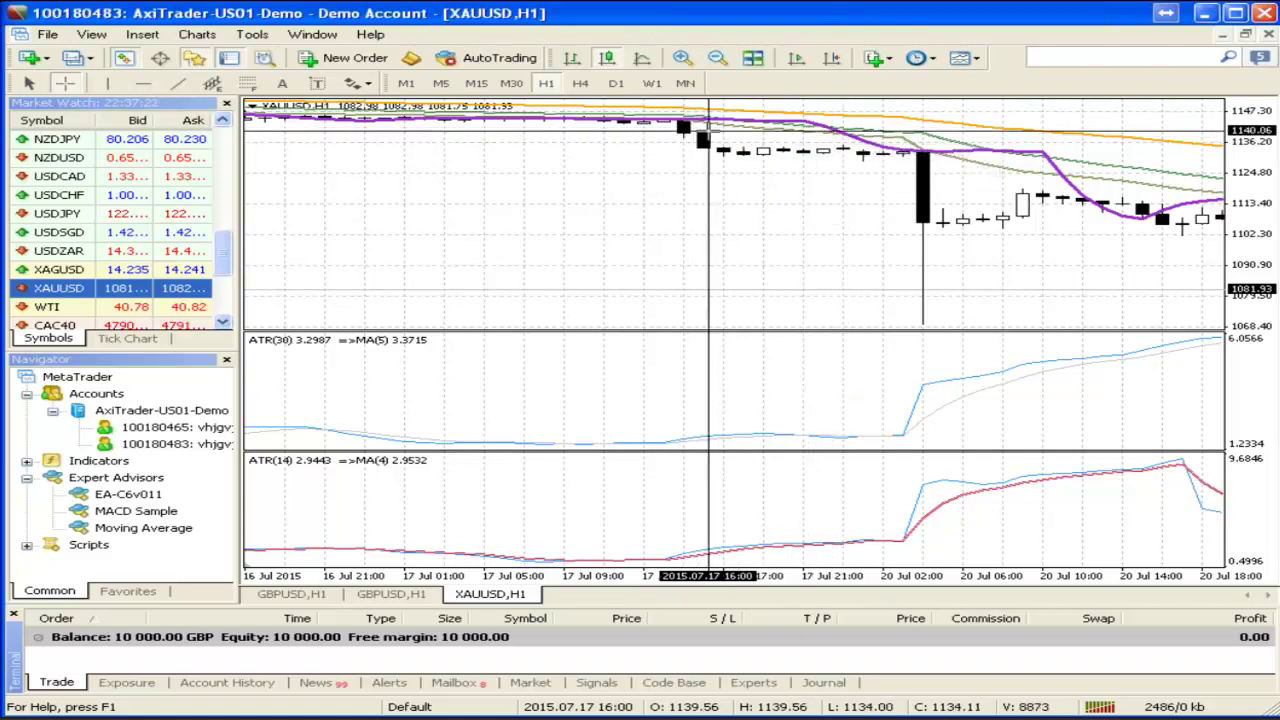
mouse_move(845, 134)
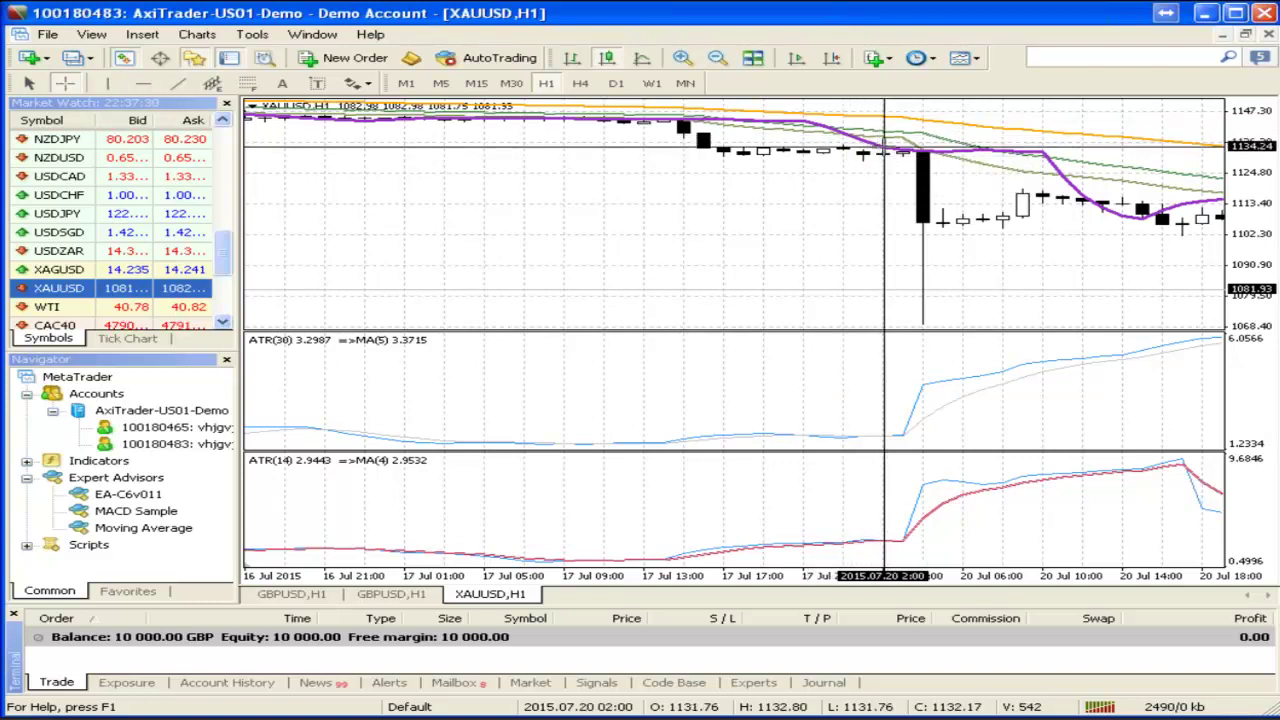
mouse_move(905, 148)
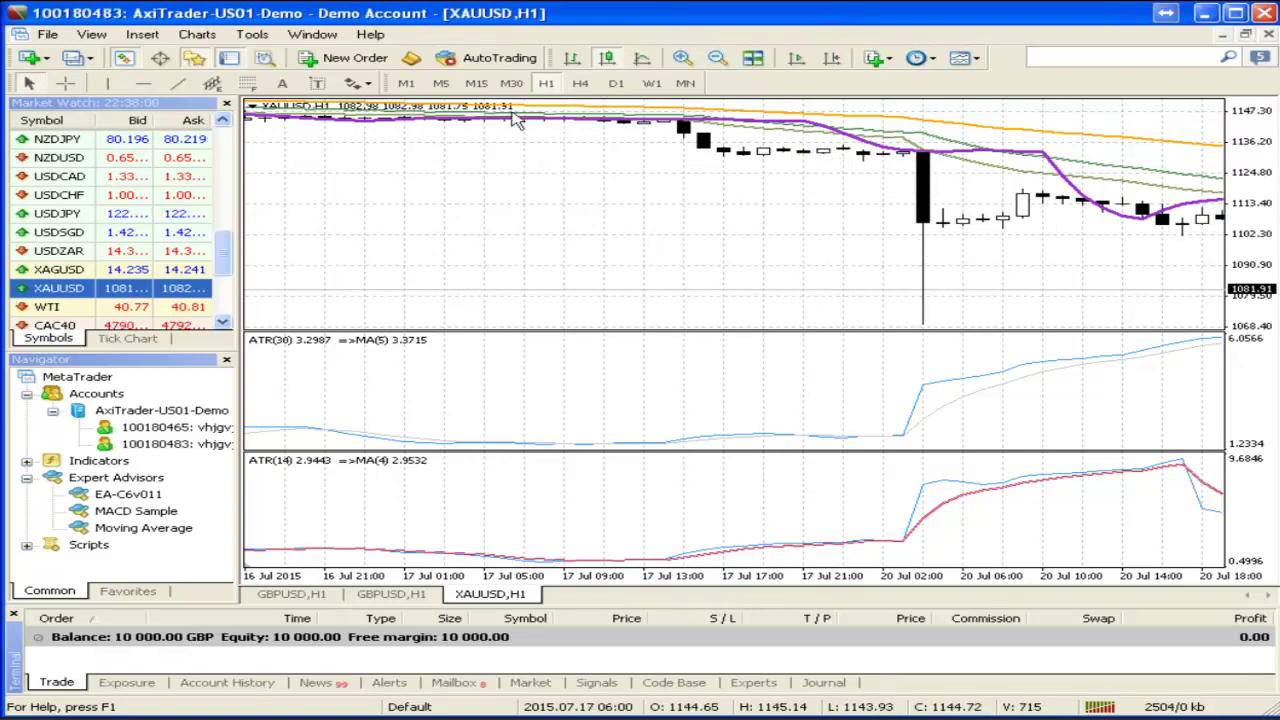
Measure from the start of the 20 July 2015 gold drop back to the 17 July sell-off, then view the candles up to 22 July
click(64, 84)
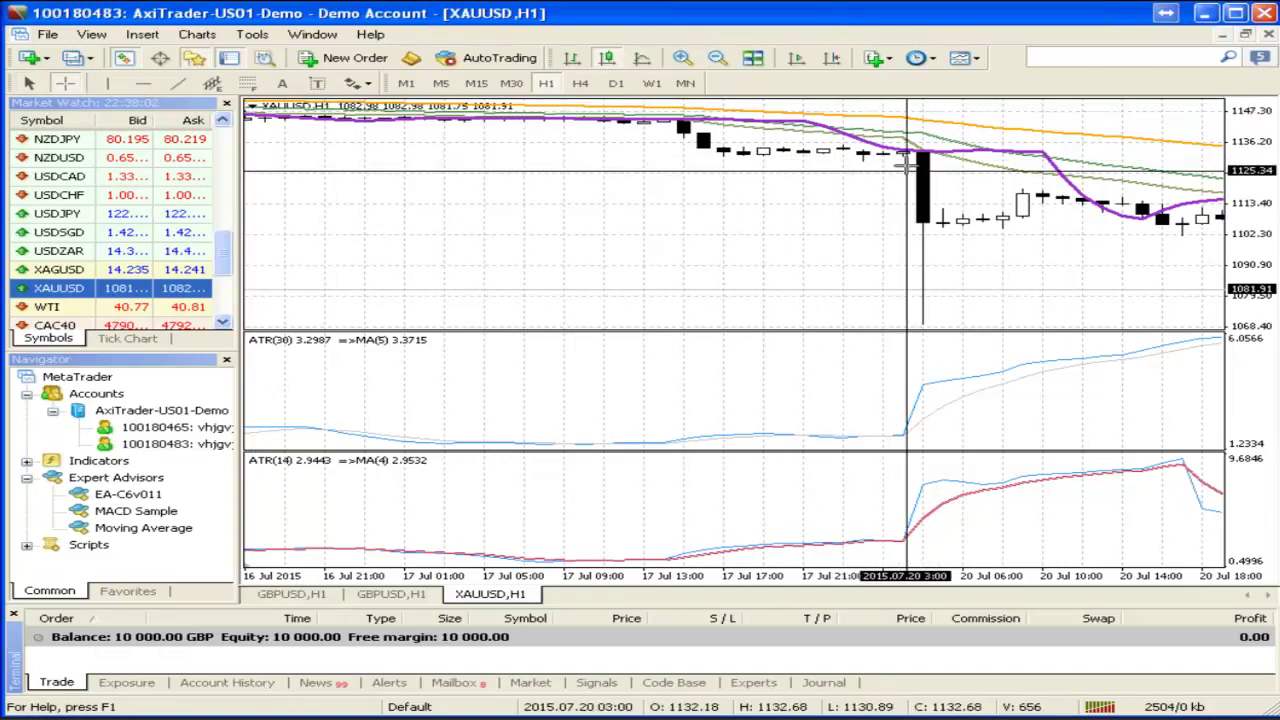
drag(920, 152, 712, 145)
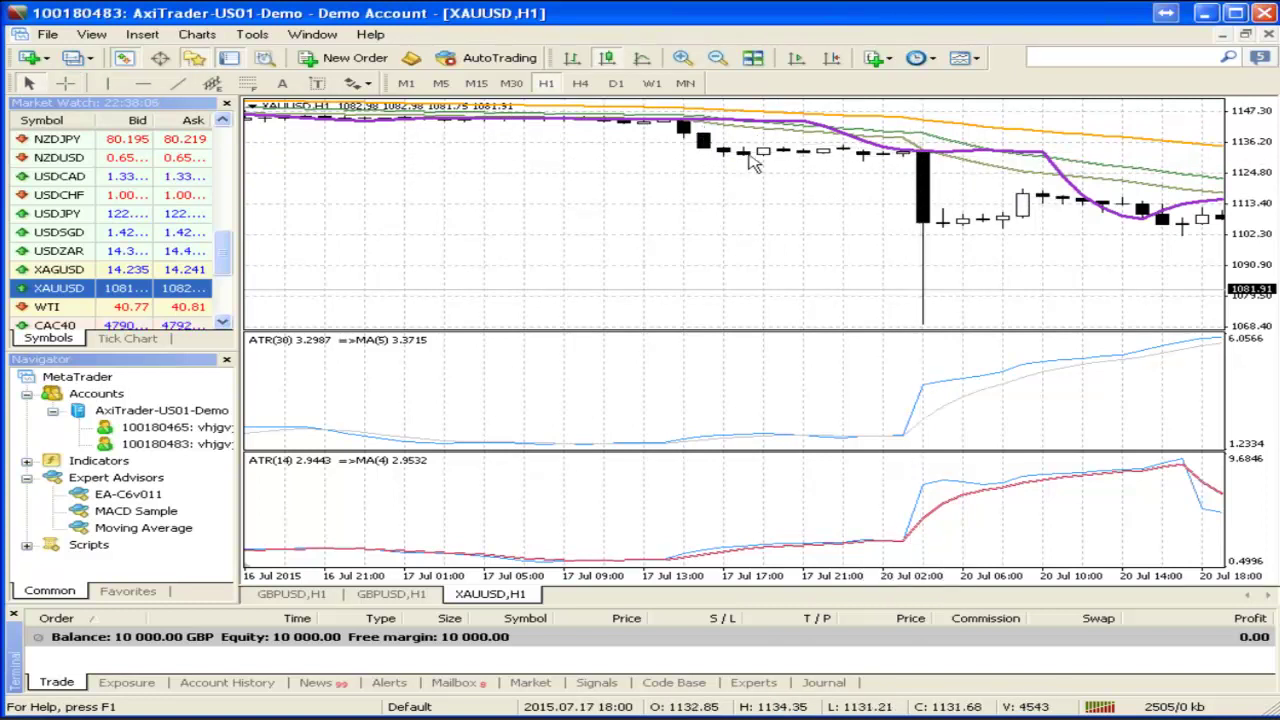
mouse_move(752, 163)
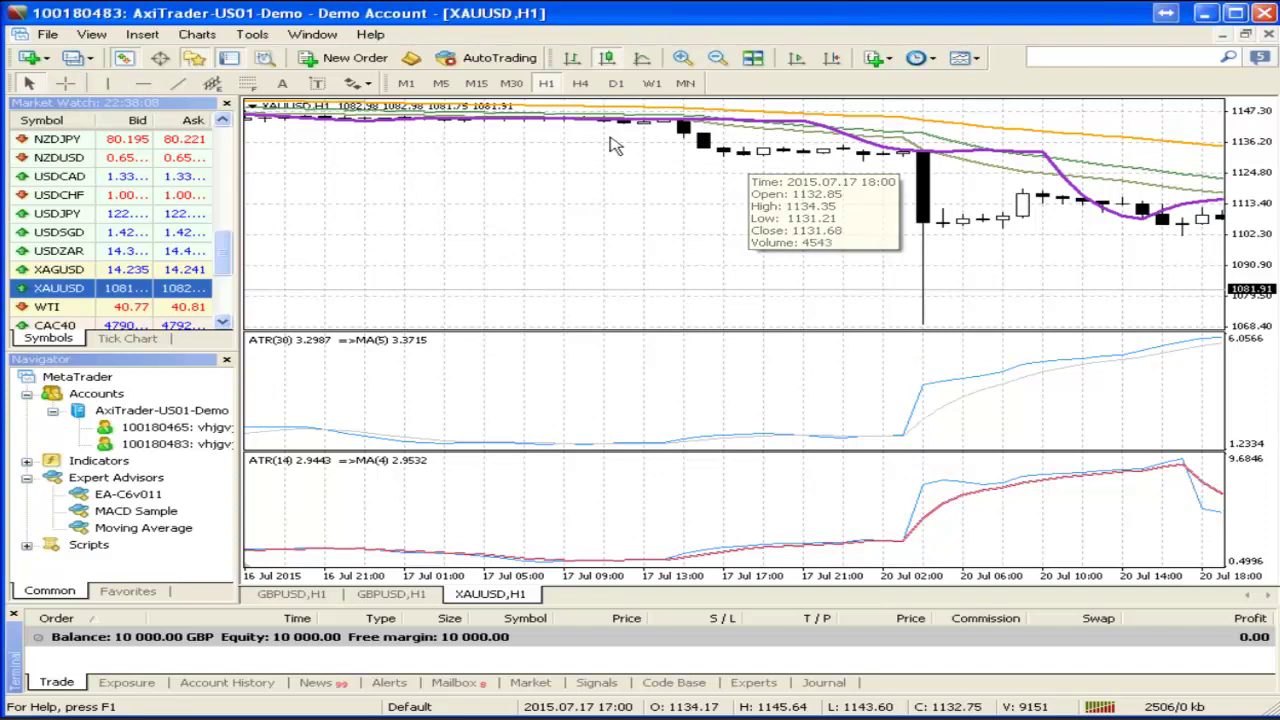
drag(658, 232, 558, 250)
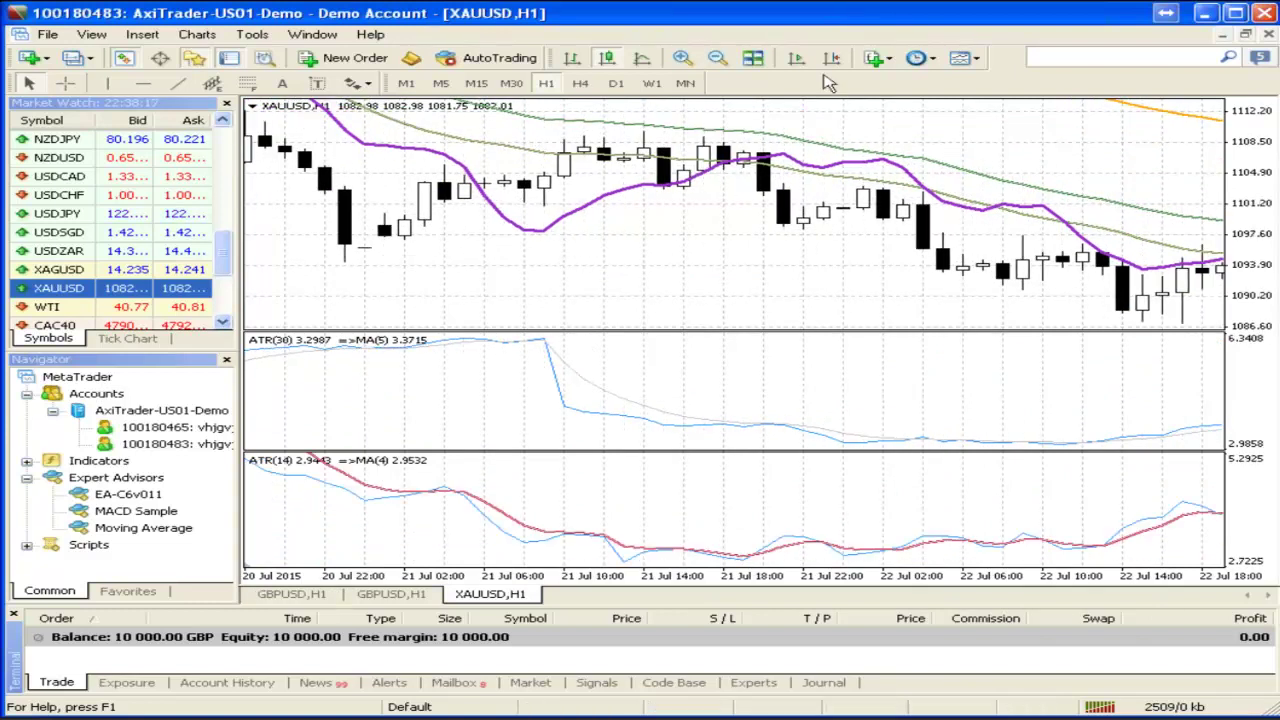